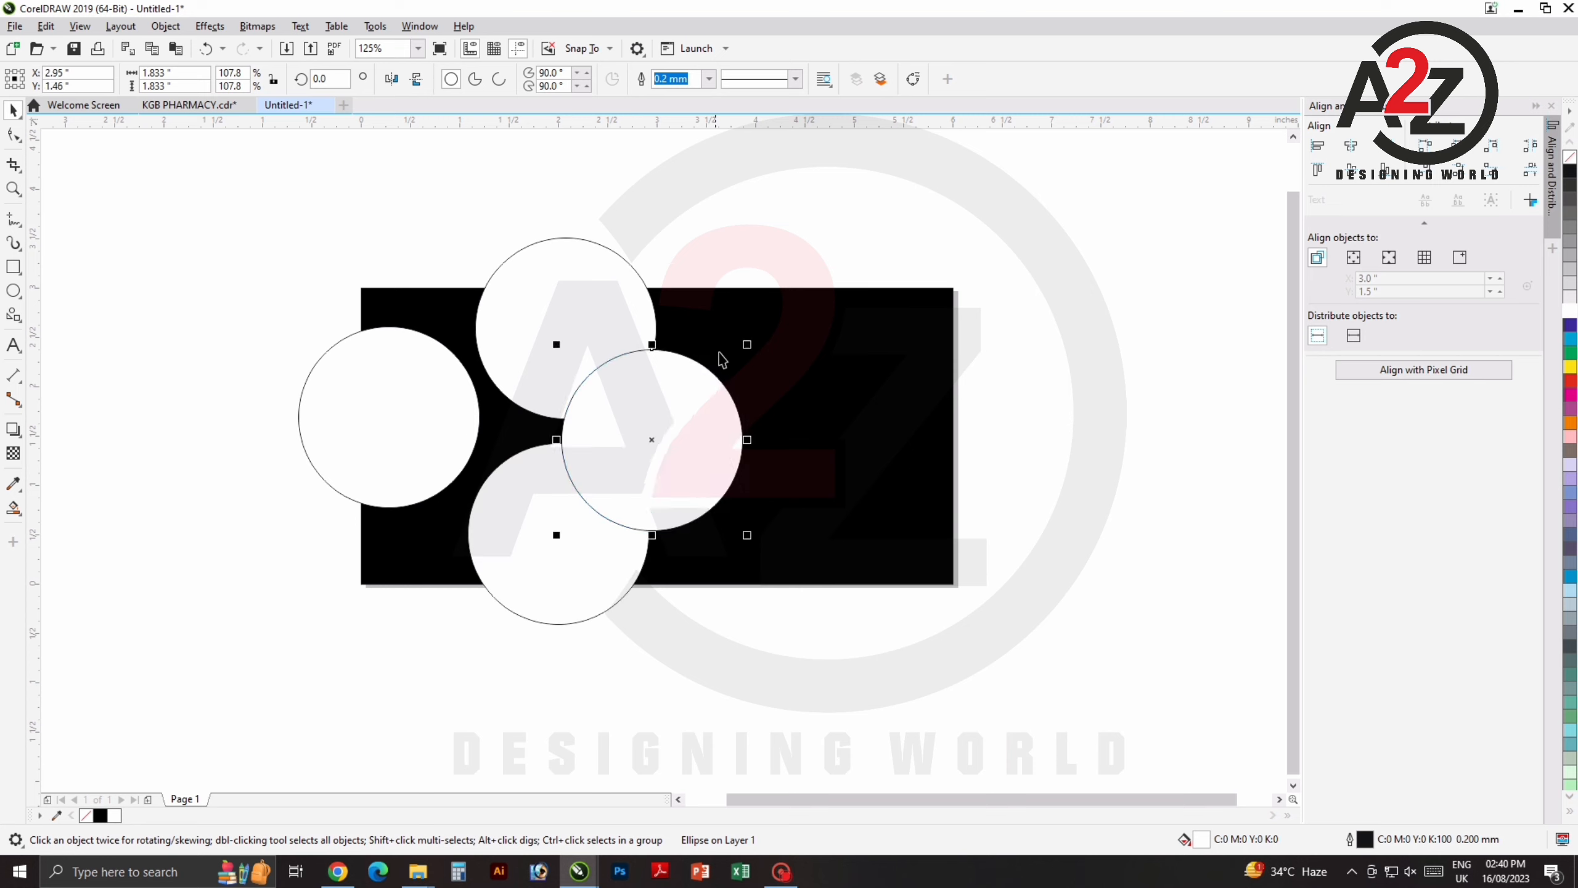
Shrink the rightmost circle and place it over the right side of the gap between the upper and lower circles.
{"action": "left_click_drag", "start_coordinate": [747, 343], "coordinate": [662, 429]}
{"action": "left_click_drag", "start_coordinate": [612, 478], "coordinate": [625, 429]}
{"action": "left_click_drag", "start_coordinate": [681, 486], "coordinate": [651, 449]}
{"action": "left_click", "coordinate": [705, 205]}
{"action": "middle_click", "coordinate": [727, 290]}
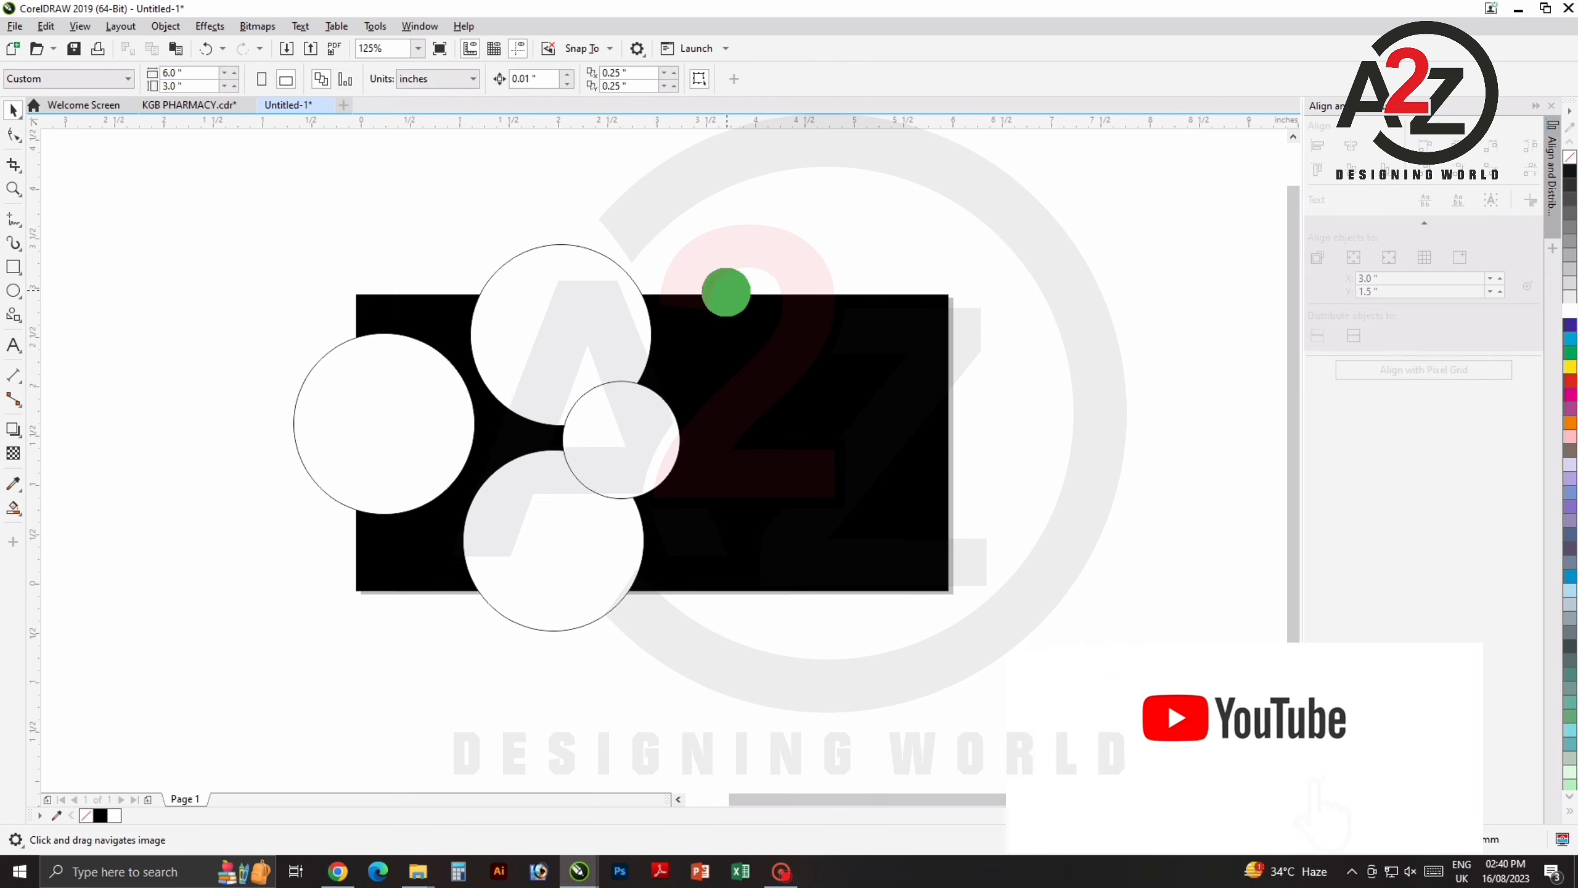
Give all four white circles a 2.0 mm orange outline.
{"action": "left_click", "coordinate": [564, 300]}
{"action": "left_click", "coordinate": [388, 395], "text": "shift"}
{"action": "left_click", "coordinate": [553, 549], "text": "shift"}
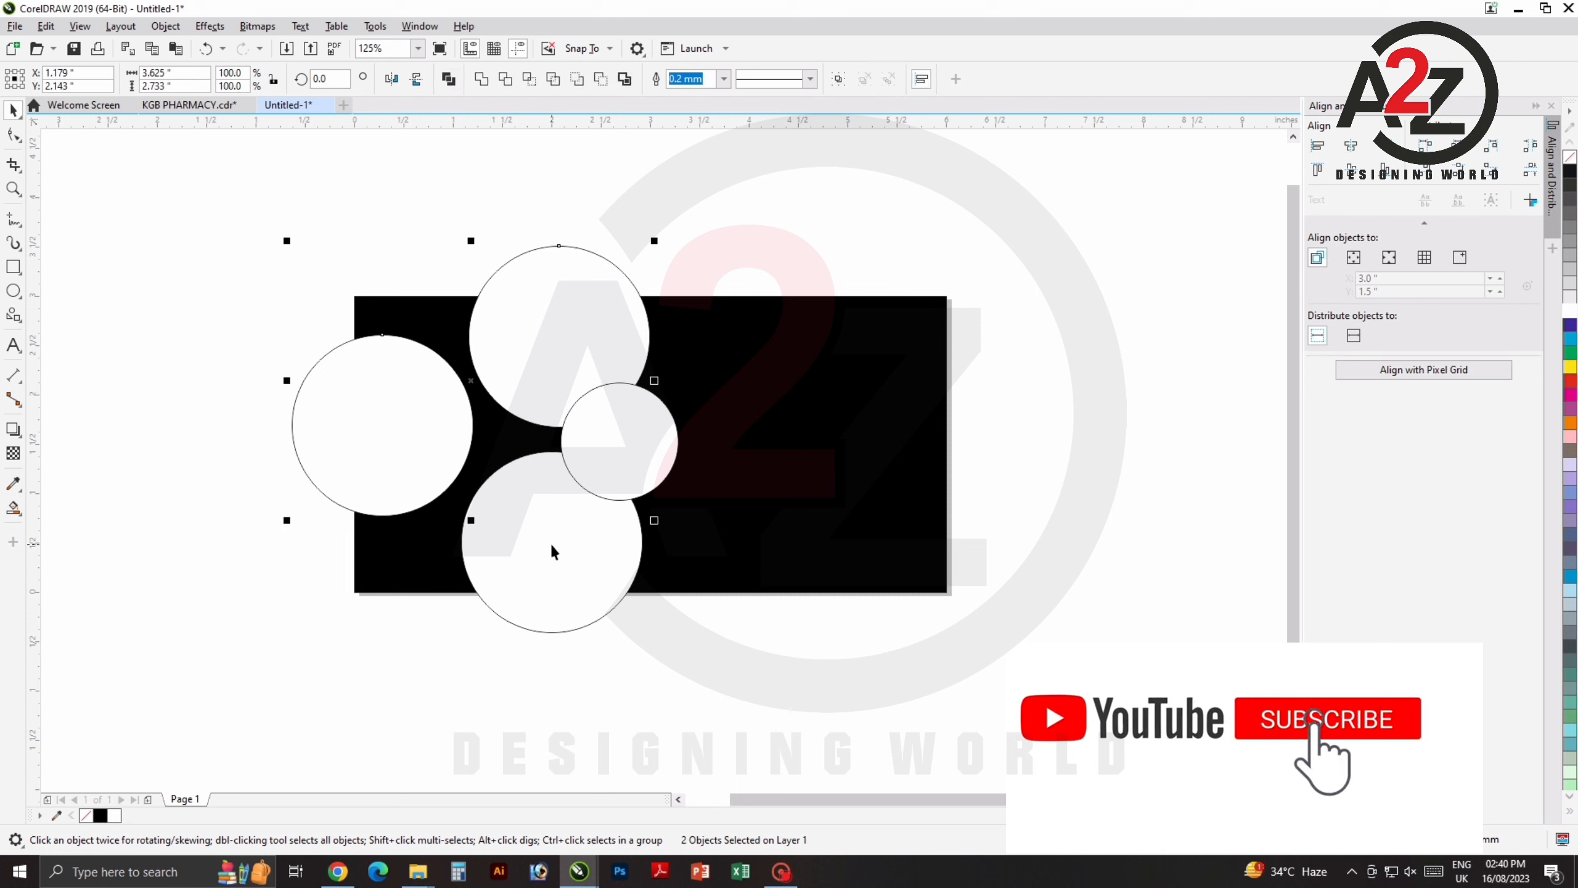
{"action": "left_click", "coordinate": [620, 458], "text": "shift"}
{"action": "left_click", "coordinate": [724, 78]}
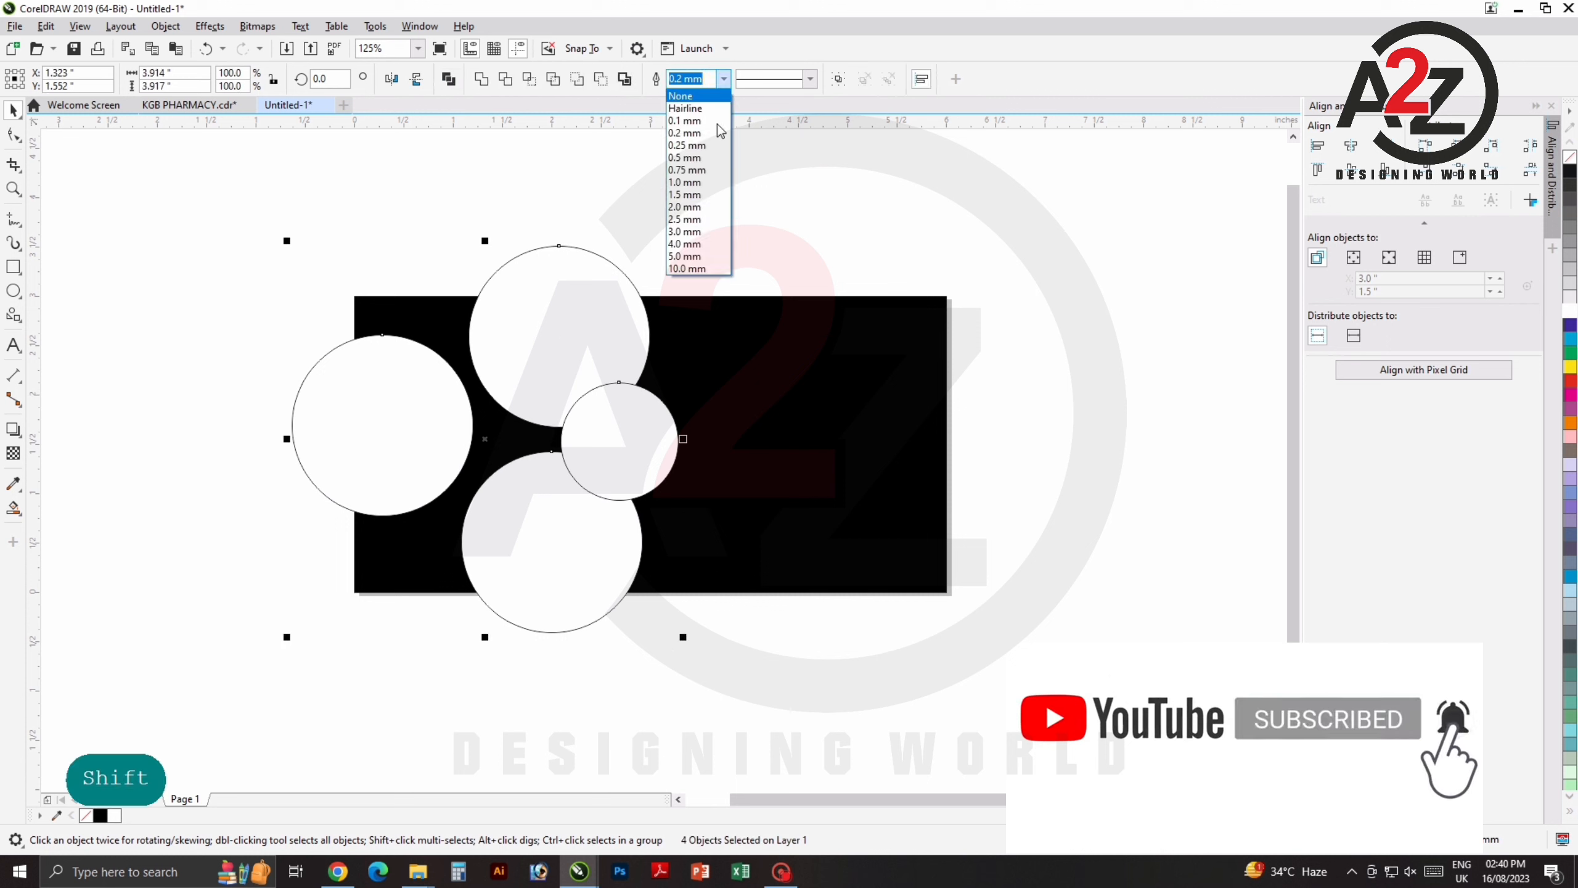
{"action": "left_click", "coordinate": [696, 264]}
{"action": "left_click", "coordinate": [723, 78]}
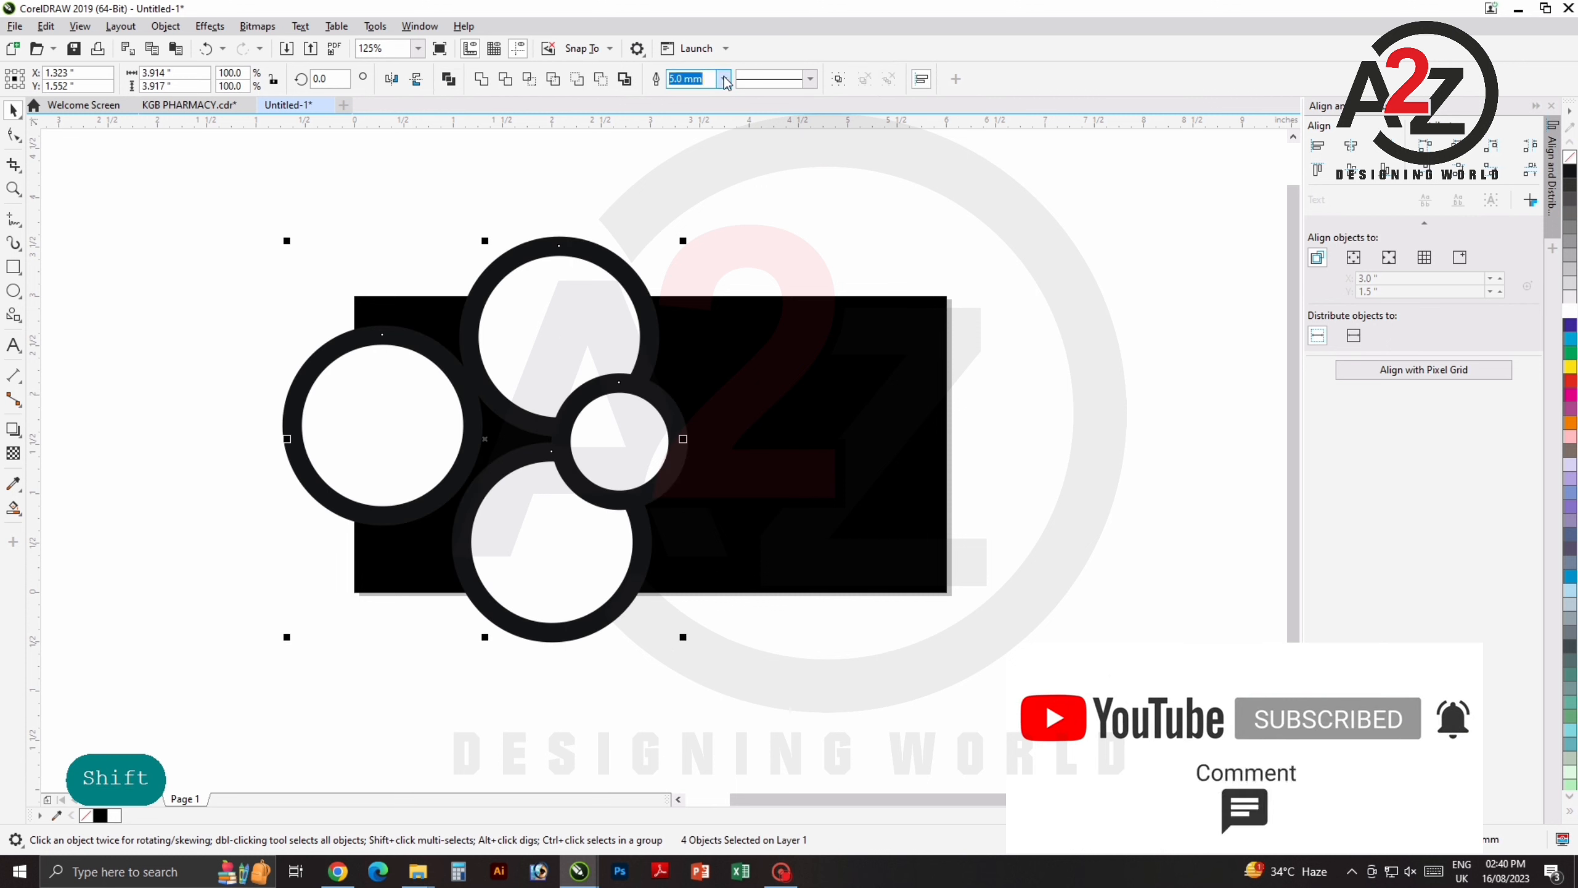
{"action": "left_click", "coordinate": [686, 206]}
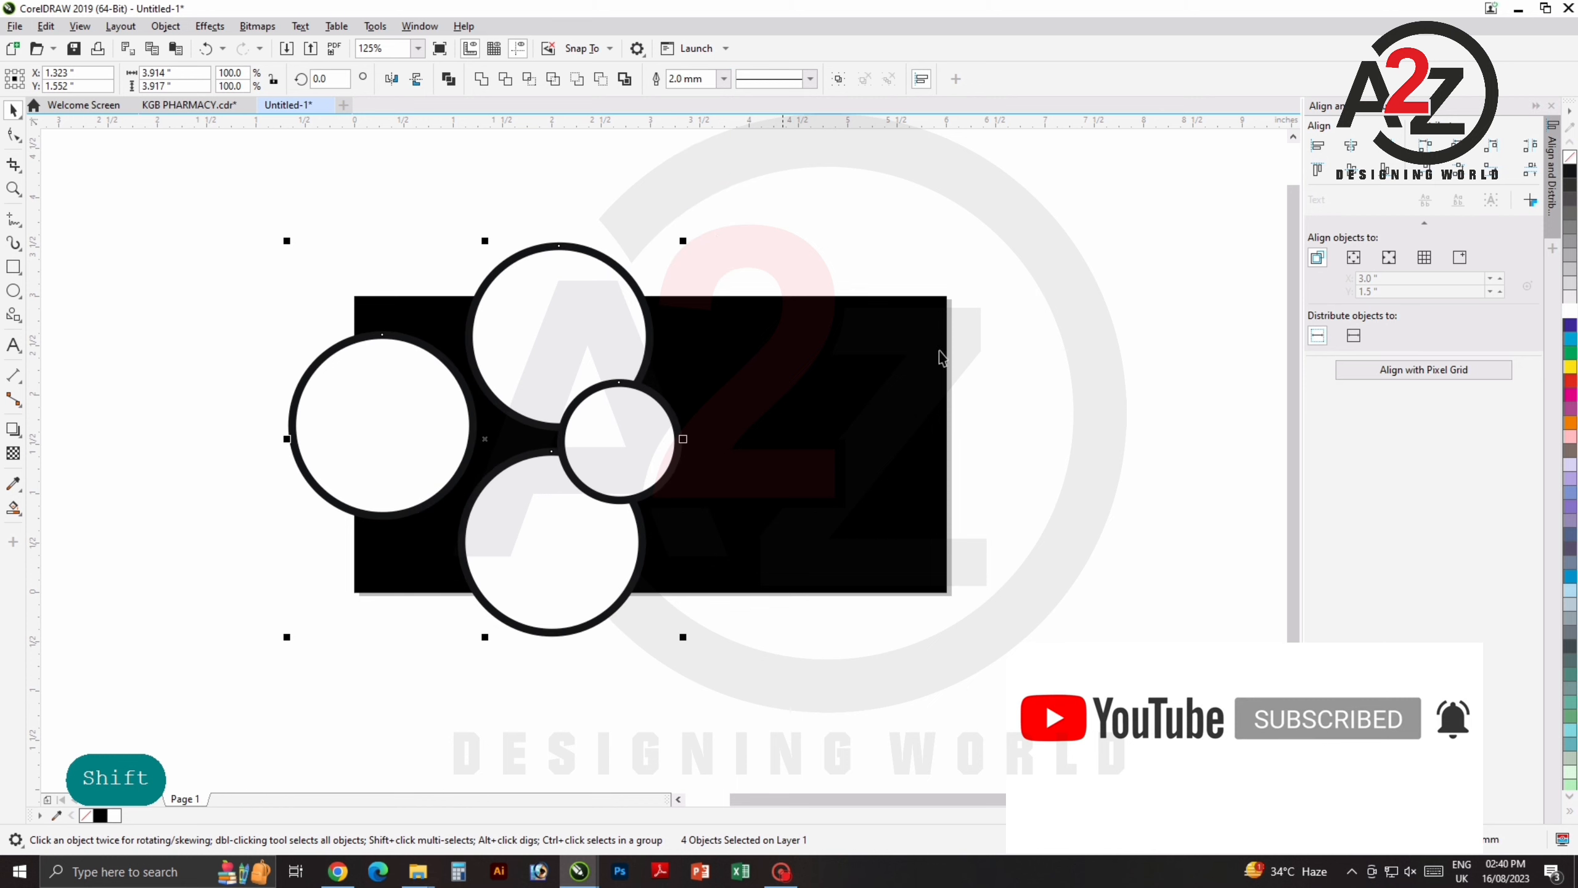
{"action": "right_click", "coordinate": [1570, 422]}
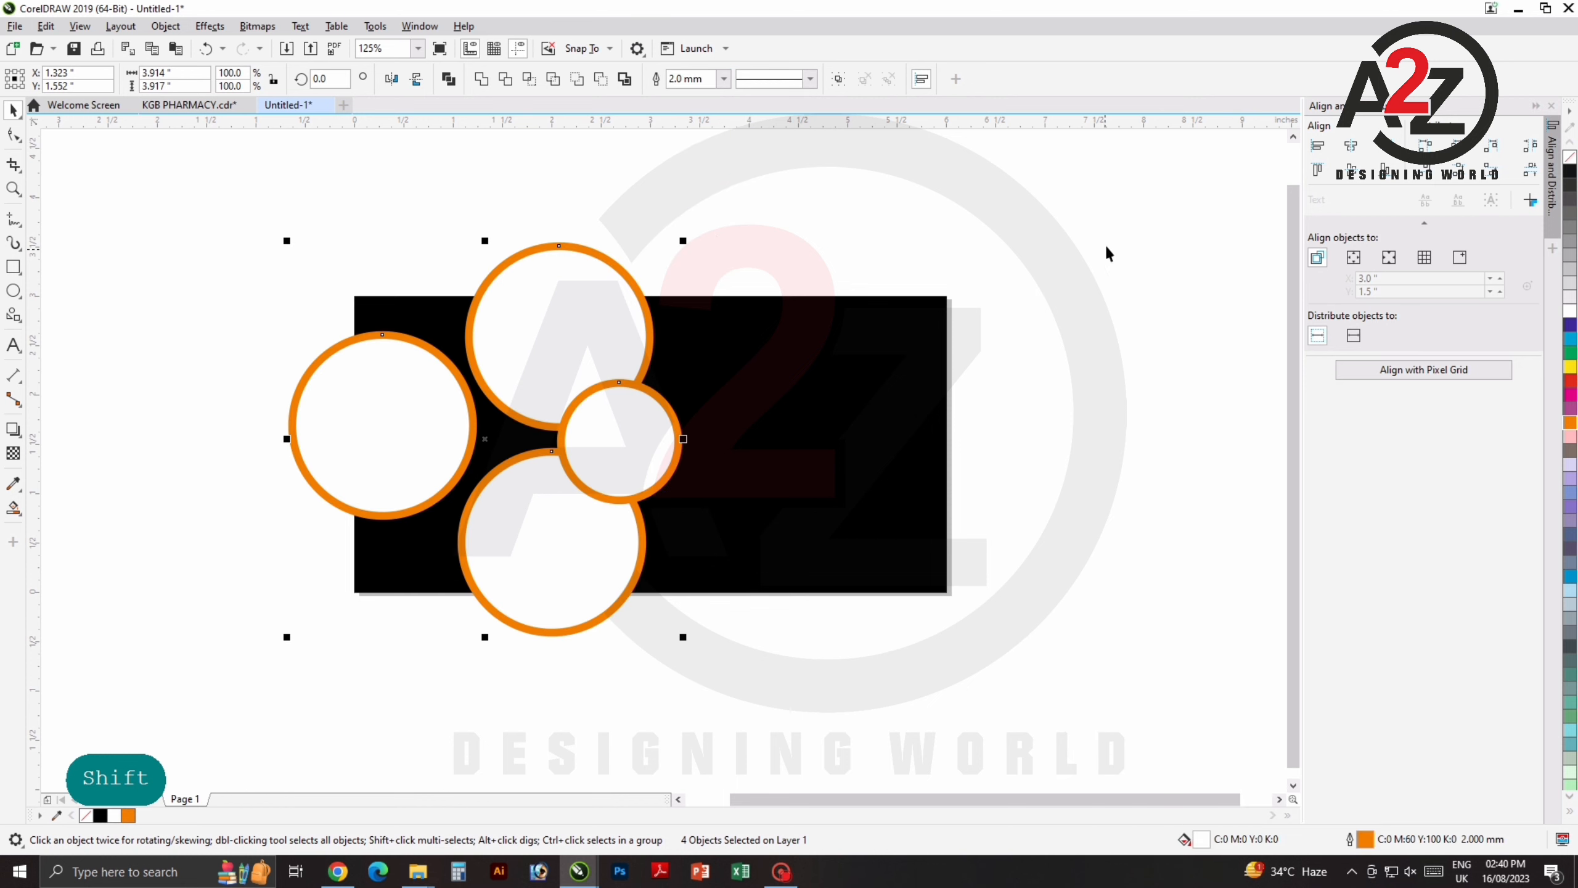
PowerClip the four circles inside the black rectangle.
{"action": "left_click", "coordinate": [295, 254]}
{"action": "left_click_drag", "start_coordinate": [211, 191], "coordinate": [771, 676]}
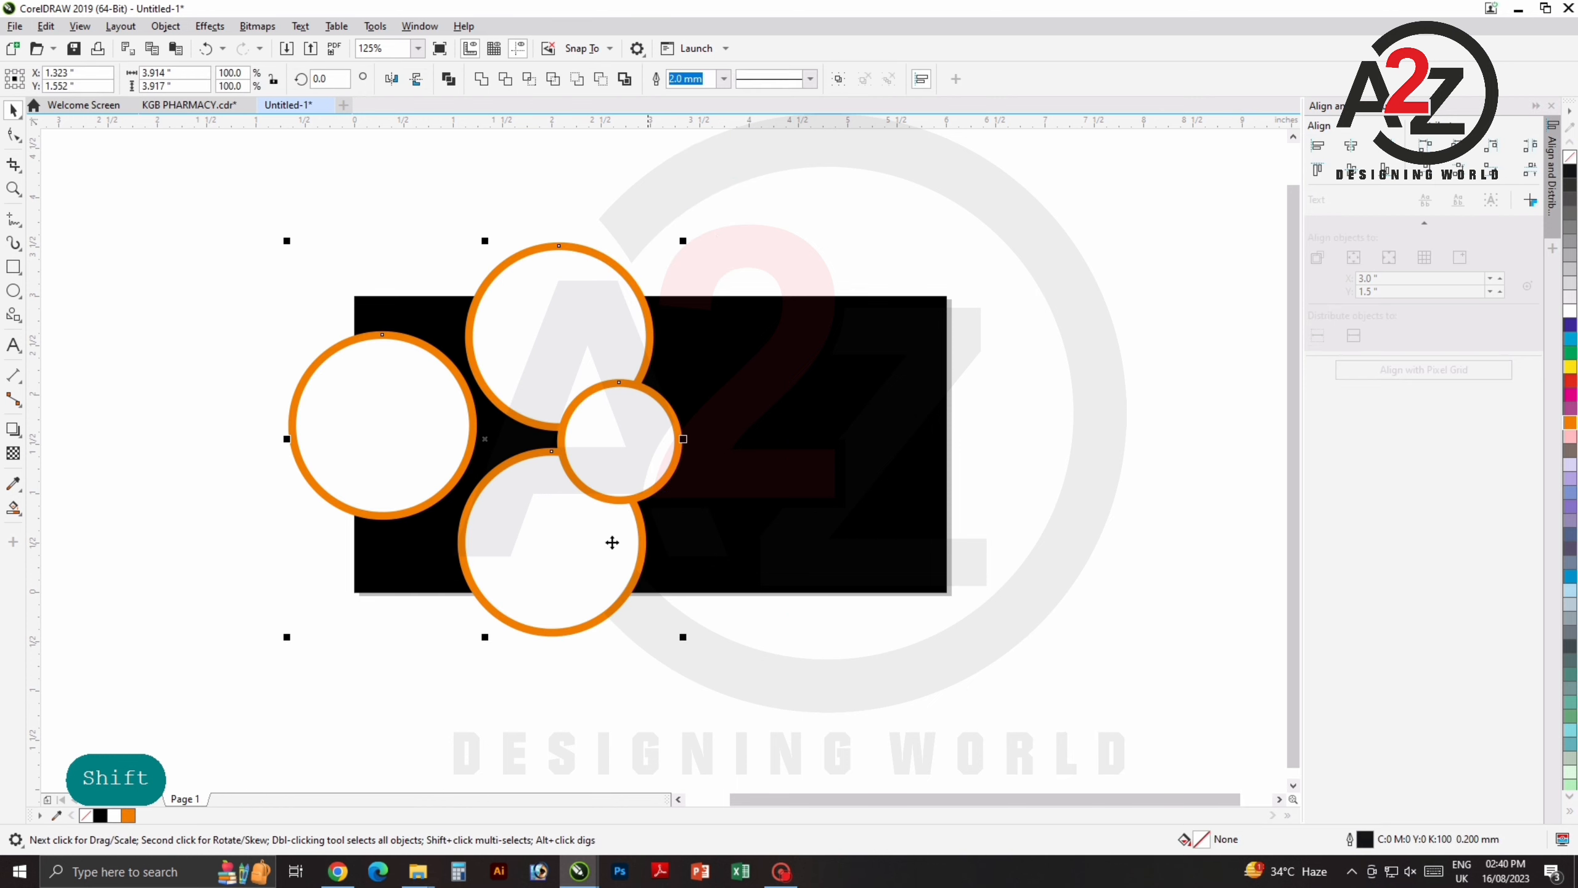
{"action": "right_click", "coordinate": [595, 520]}
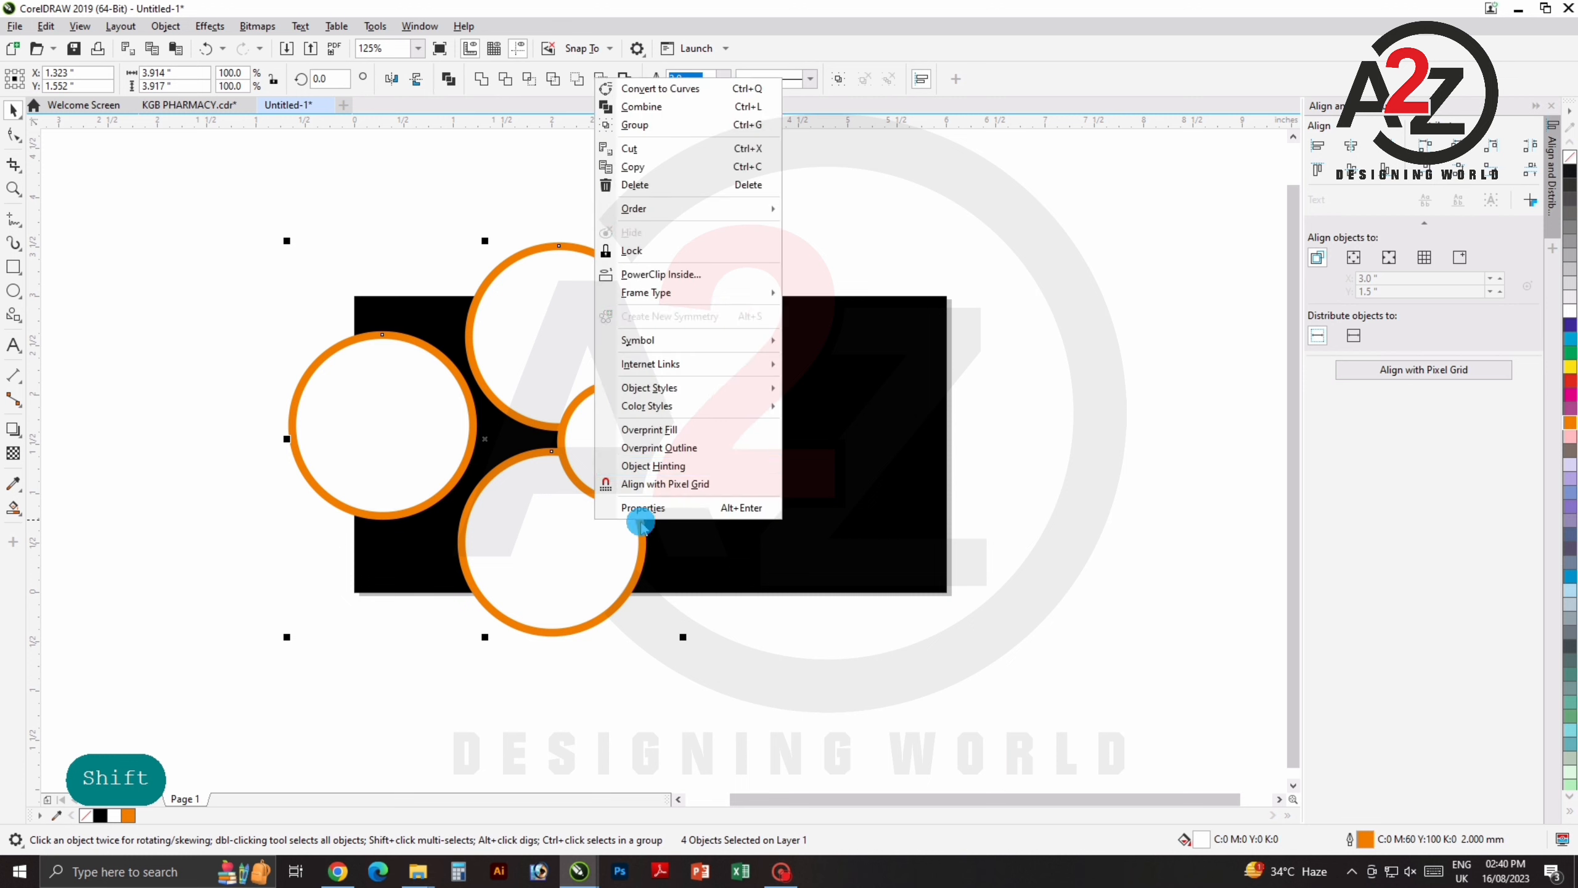
{"action": "left_click", "coordinate": [695, 273]}
{"action": "left_click", "coordinate": [757, 419]}
{"action": "left_click", "coordinate": [769, 343]}
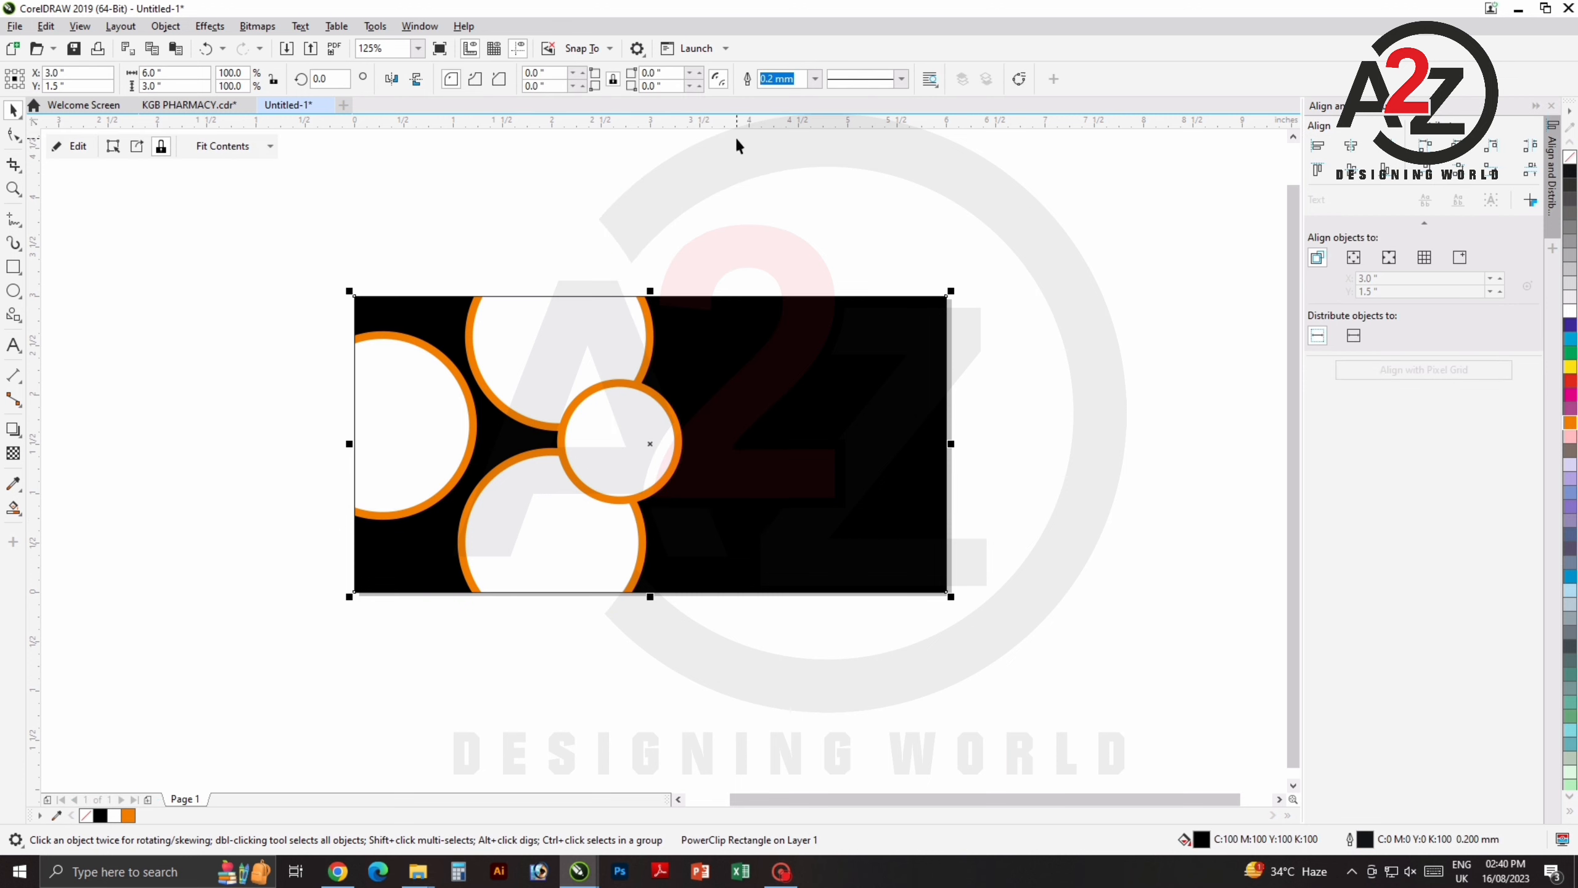
Give the black rectangle a 2.5 mm orange outline.
{"action": "left_click", "coordinate": [814, 79]}
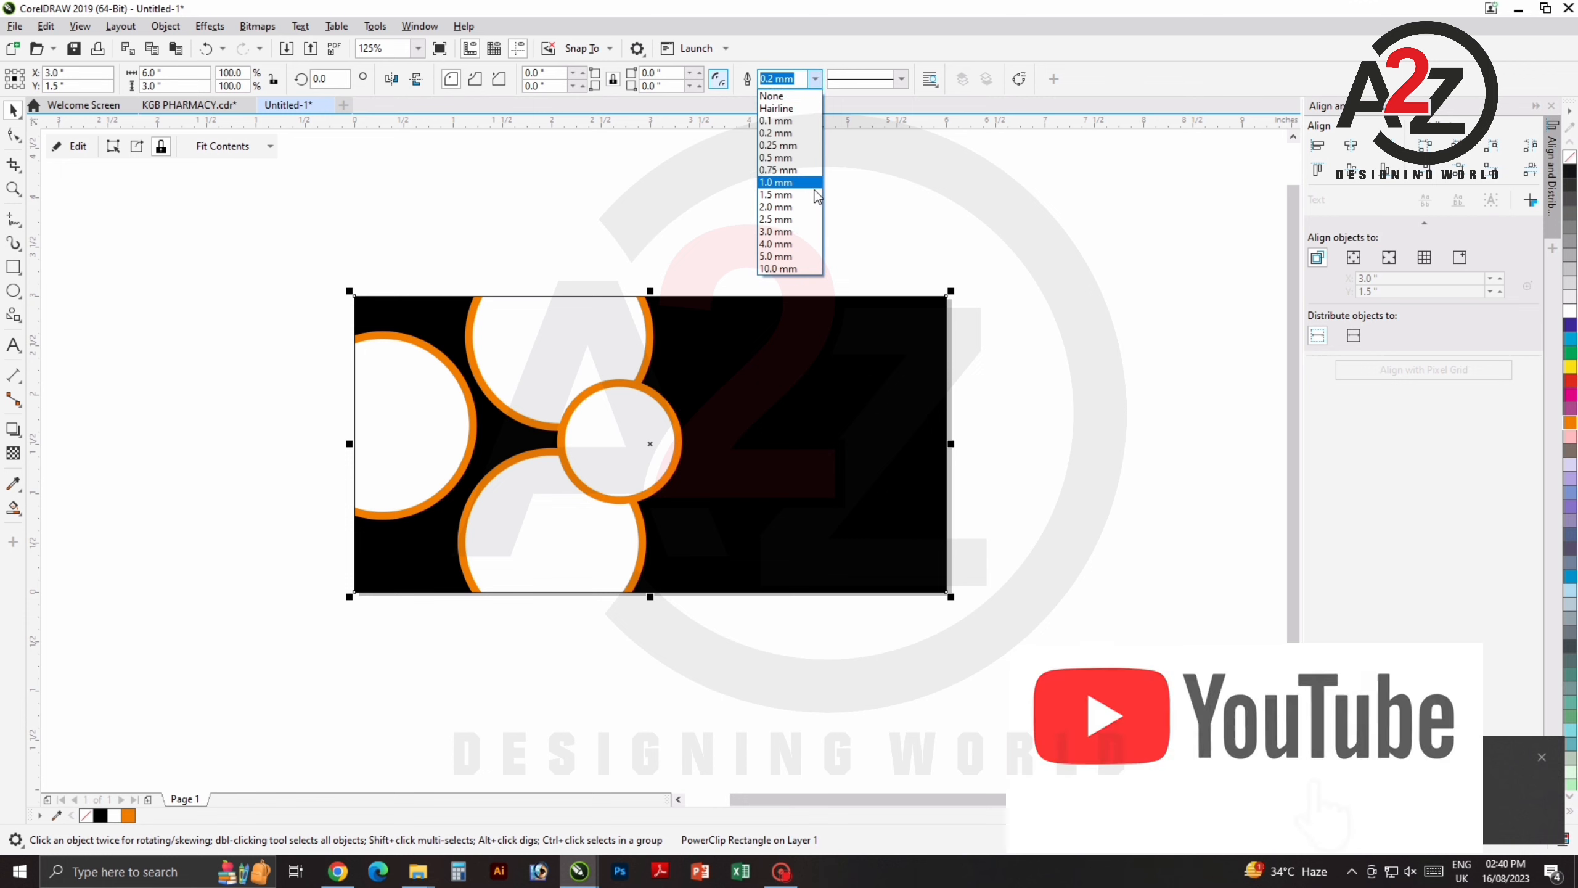
{"action": "left_click", "coordinate": [786, 219]}
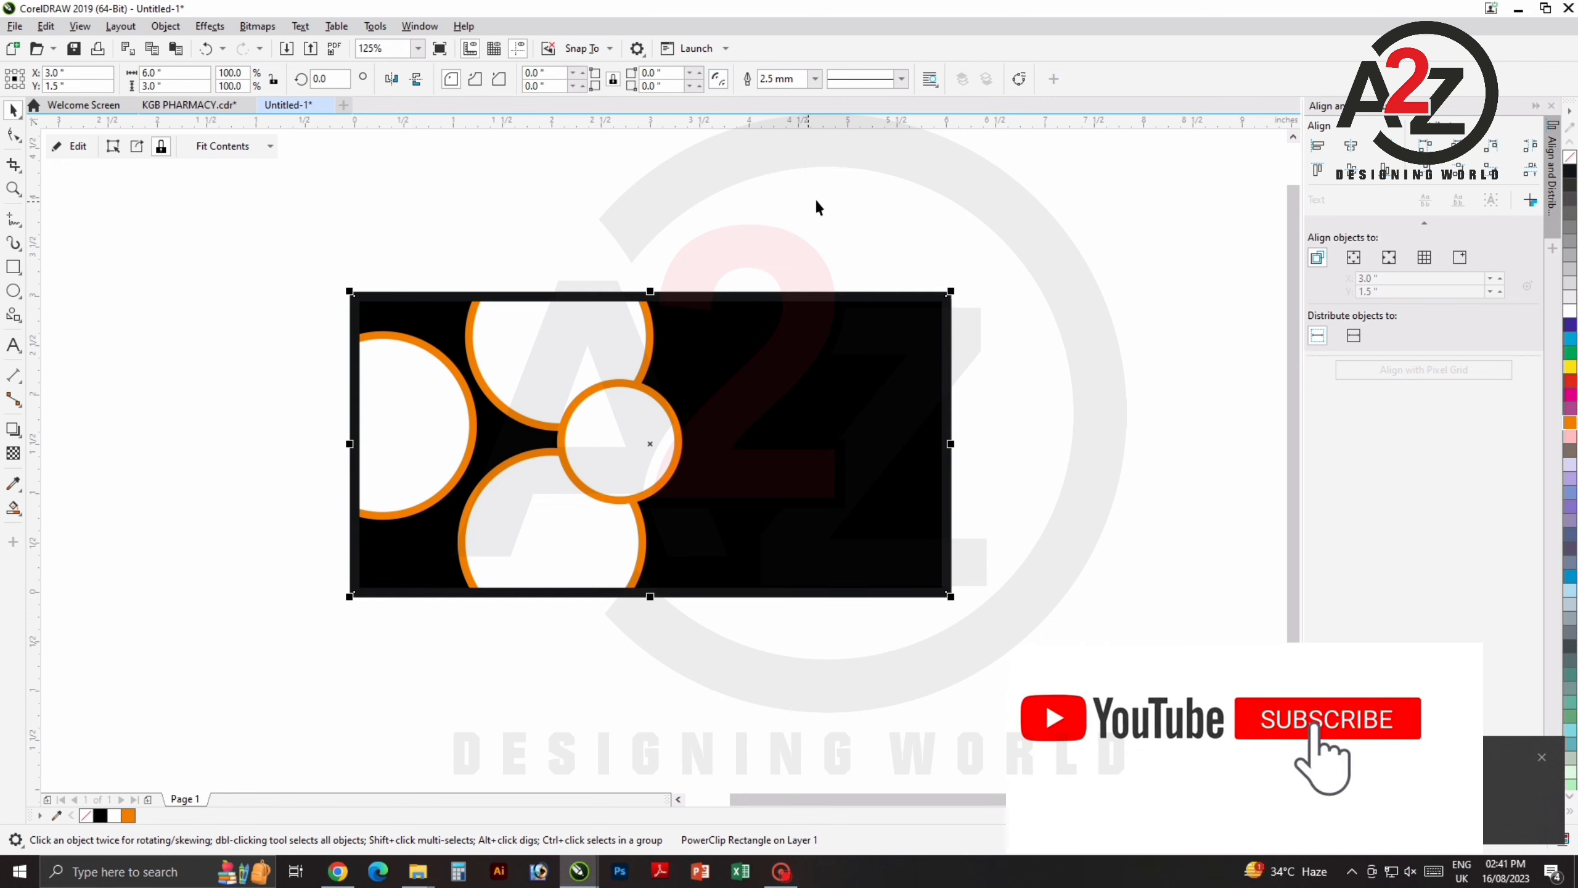
{"action": "right_click", "coordinate": [1569, 423]}
{"action": "left_click", "coordinate": [1158, 313]}
{"action": "left_click_drag", "start_coordinate": [1086, 351], "coordinate": [1074, 337]}
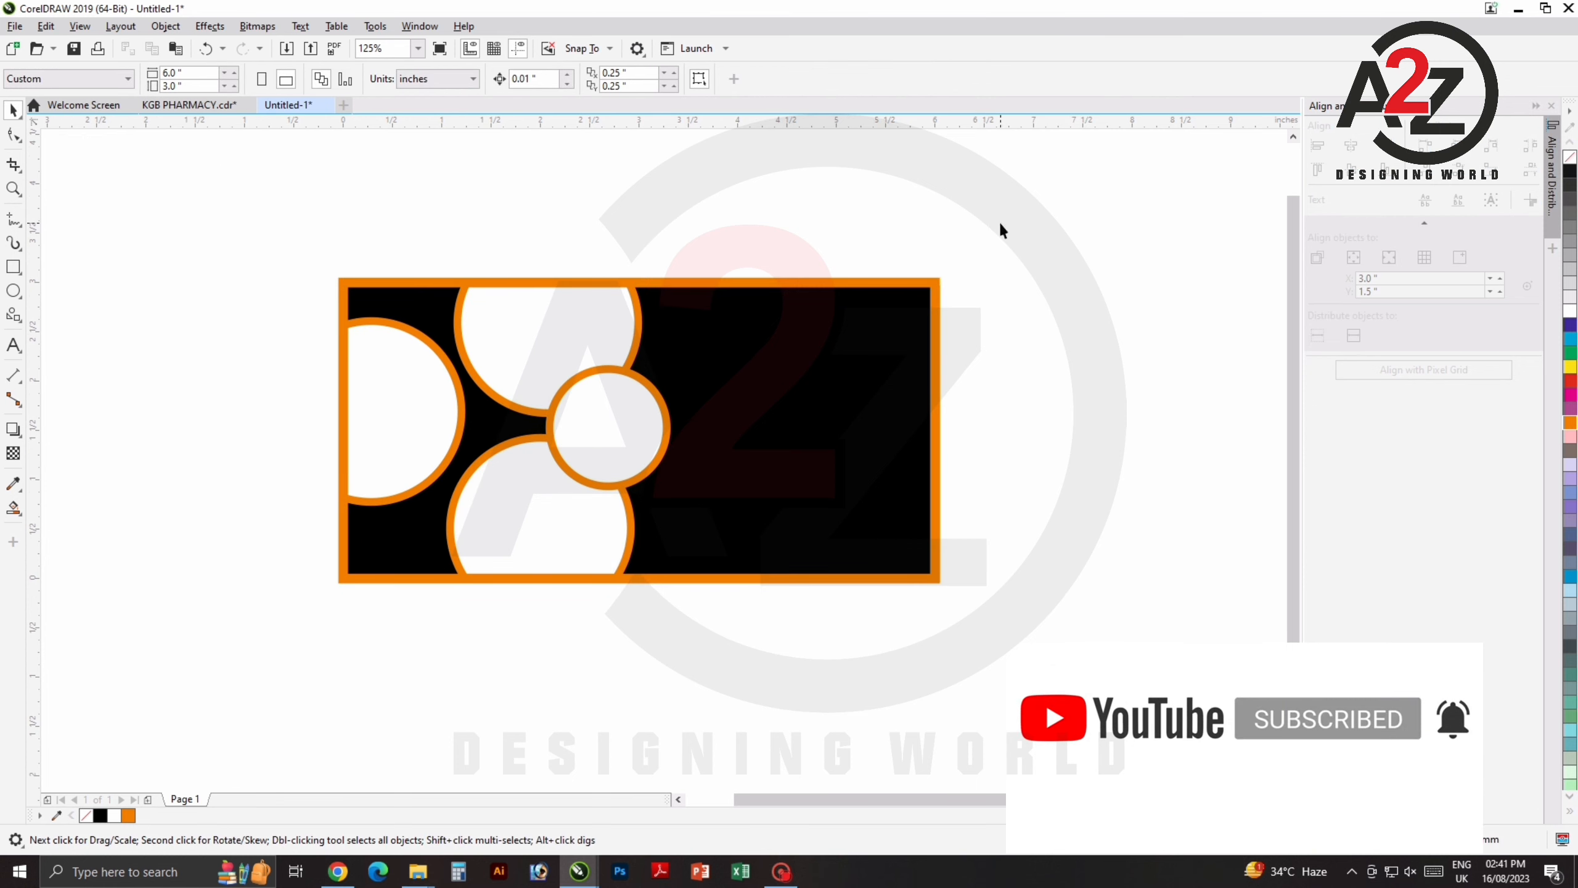
Add two lines of artistic text above the rectangle reading "GET BEST FOOR" and "FROM FOOD LOVER!".
{"action": "left_click", "coordinate": [12, 347]}
{"action": "left_click", "coordinate": [661, 173]}
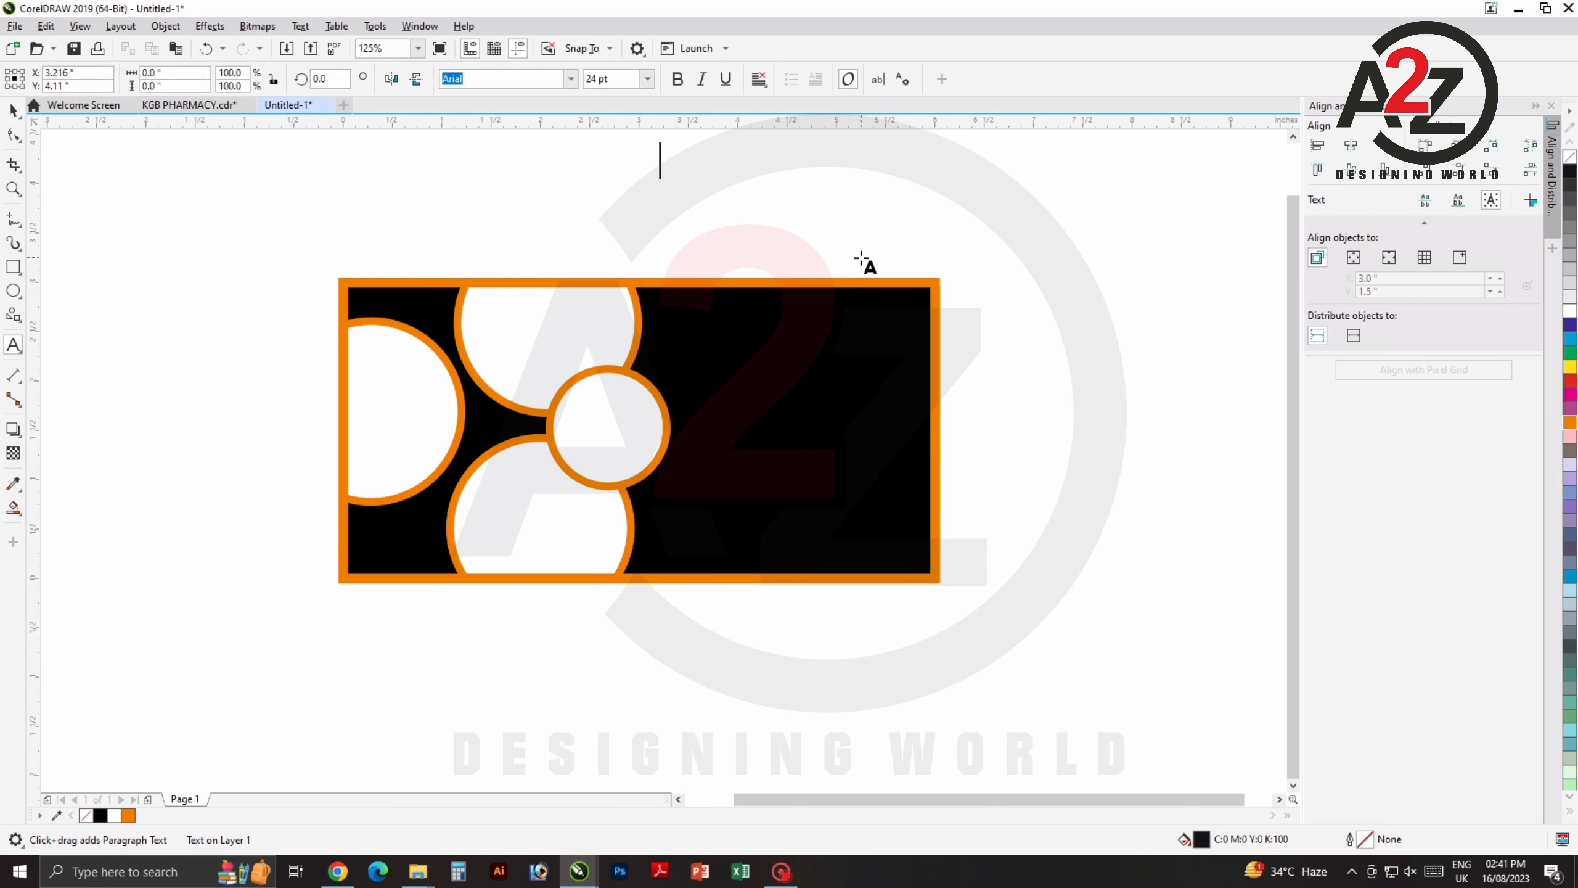
{"action": "type", "text": "GET B"}
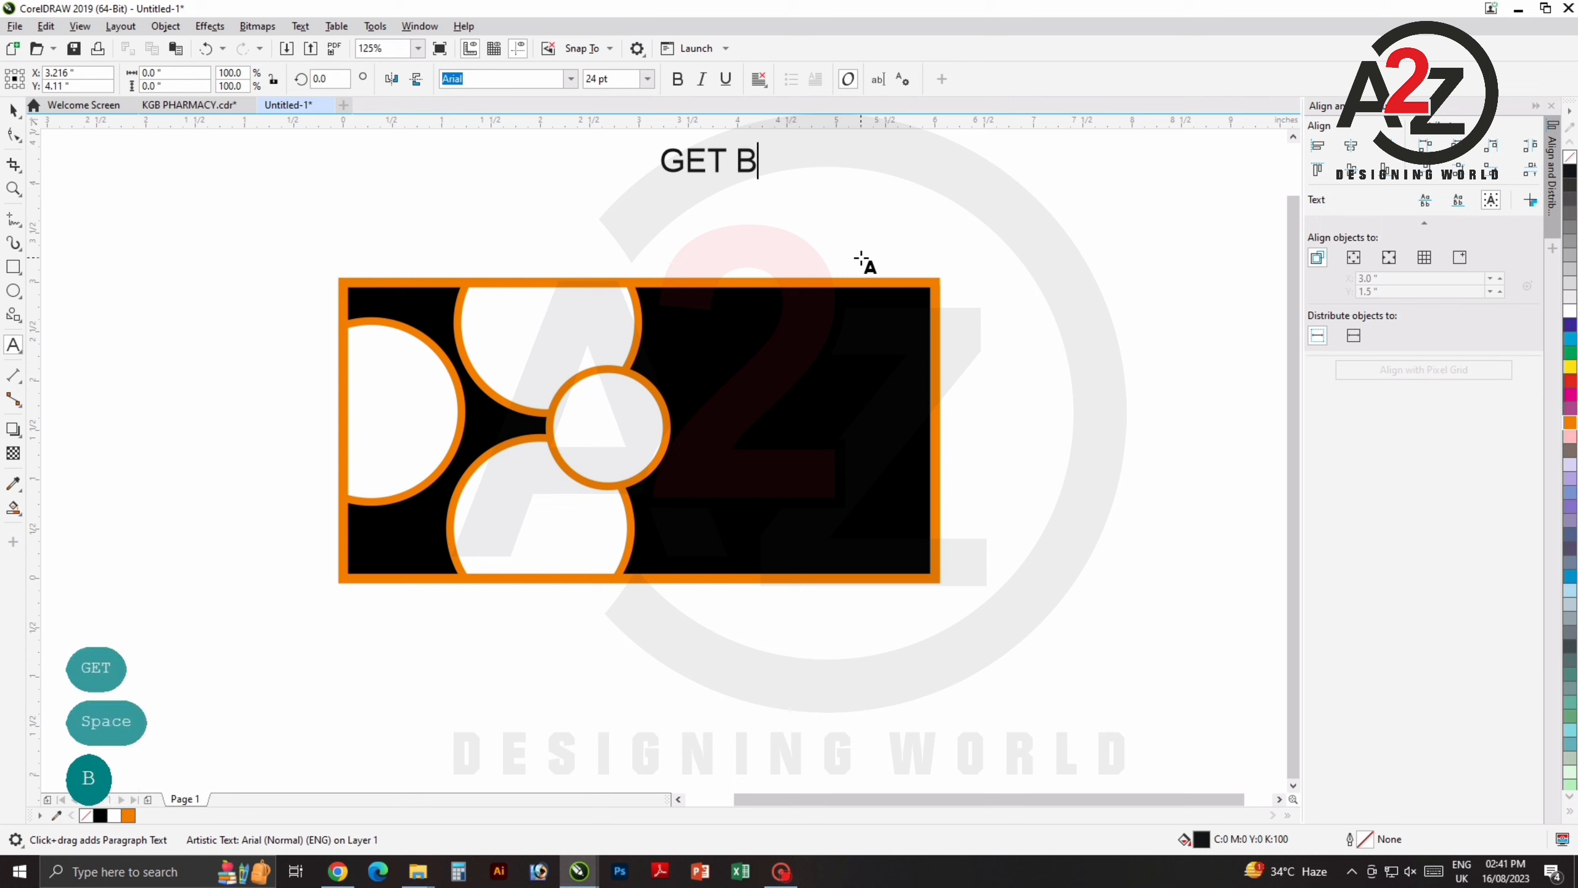
{"action": "type", "text": "EST FOOR"}
{"action": "key", "text": "Return"}
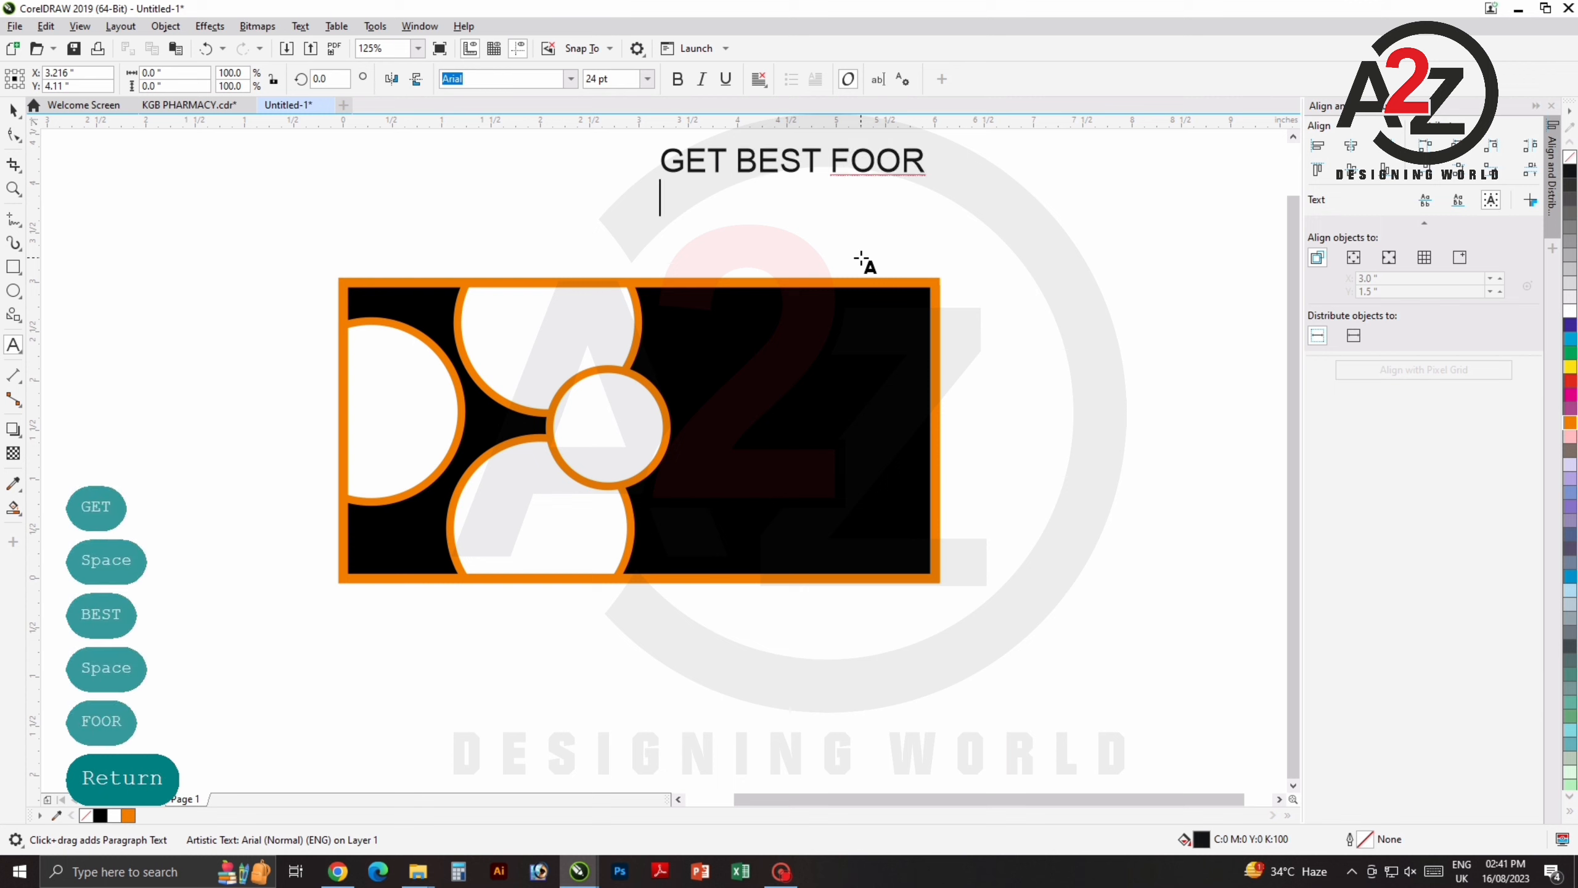
{"action": "type", "text": "FO"}
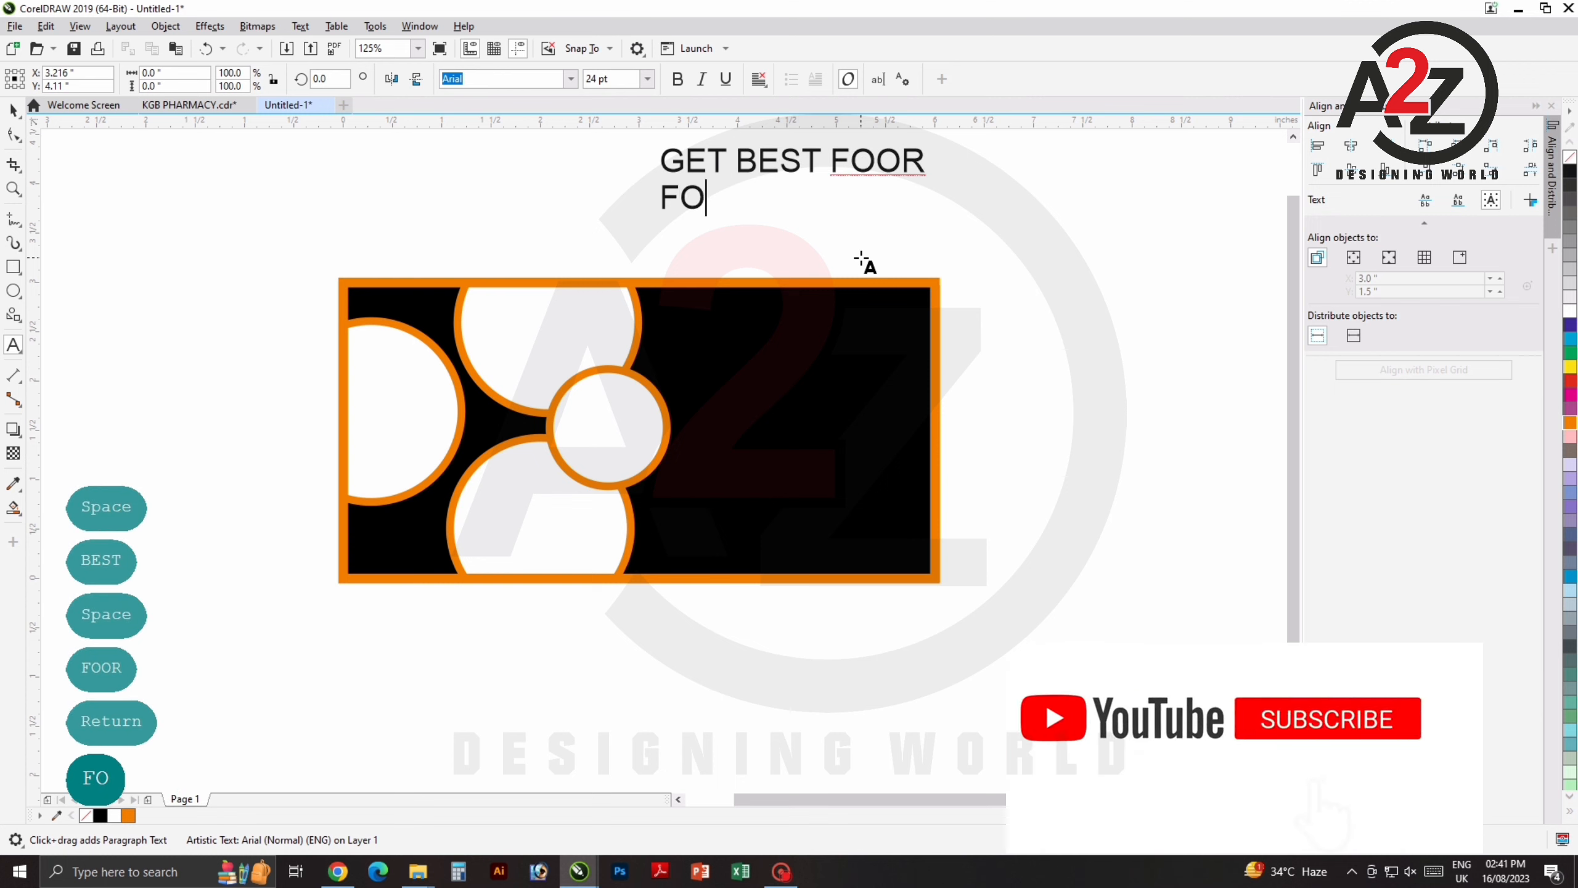
{"action": "type", "text": "OR FROM FO"}
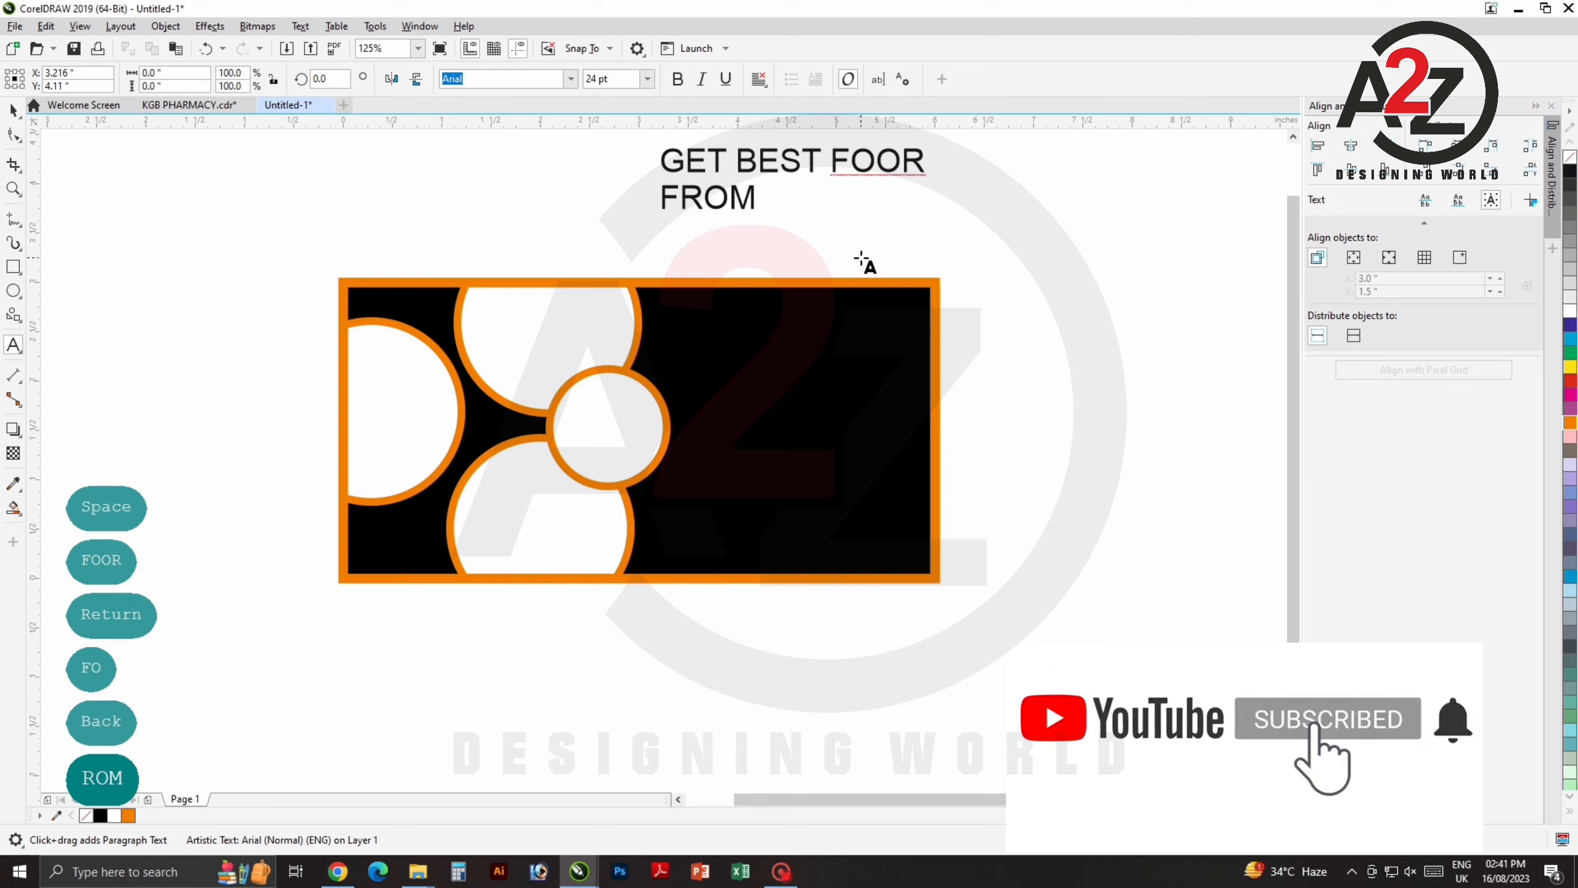
{"action": "type", "text": "OD LOVER"}
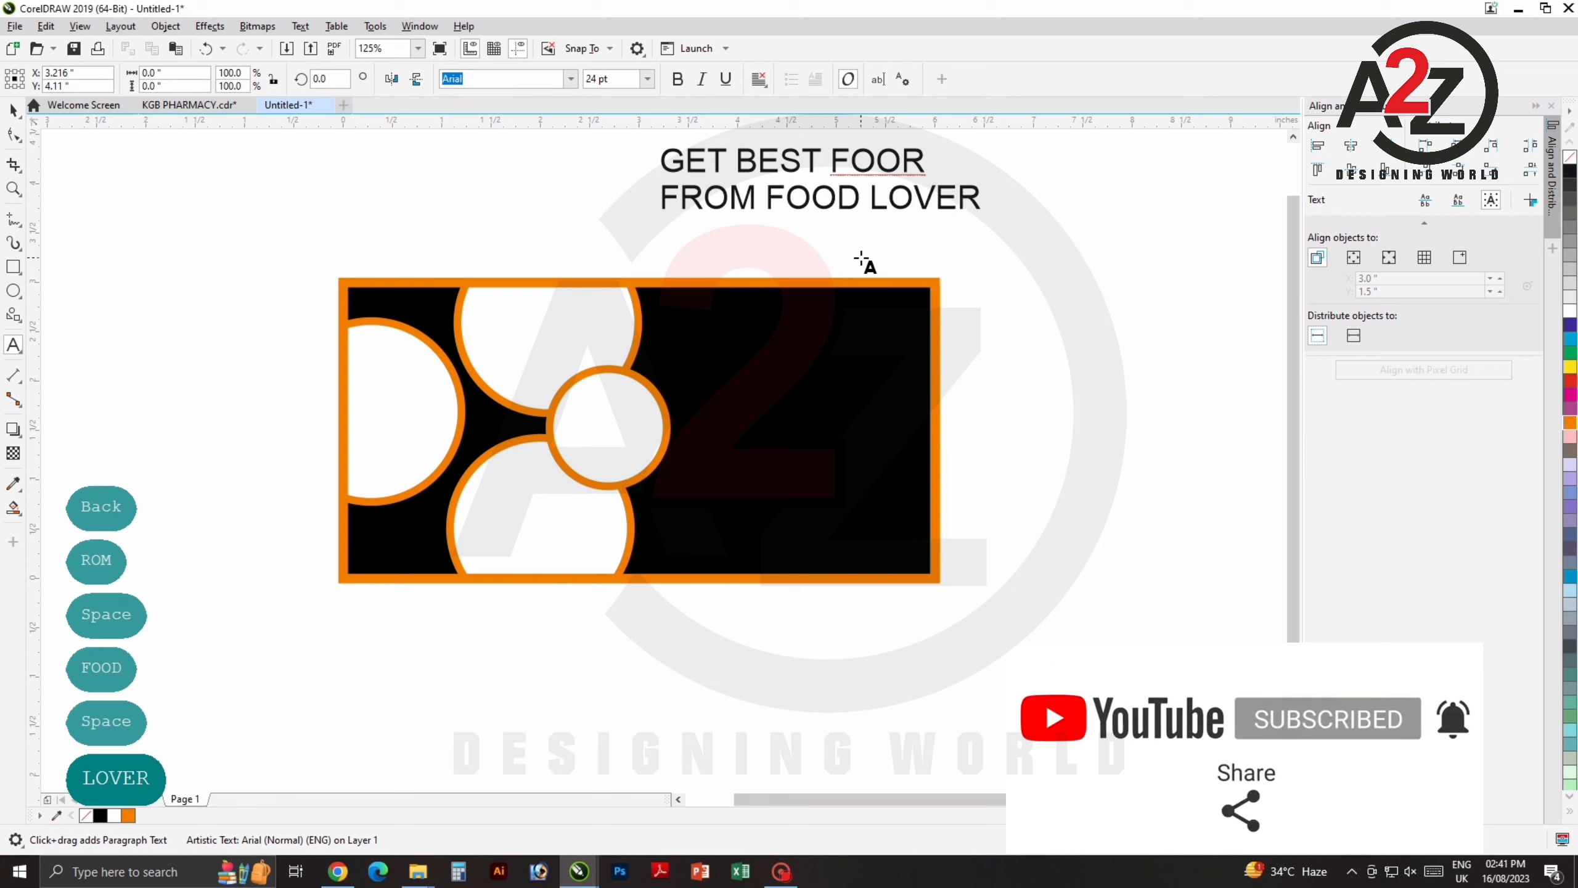
{"action": "type", "text": "!"}
{"action": "key", "text": "ctrl+space"}
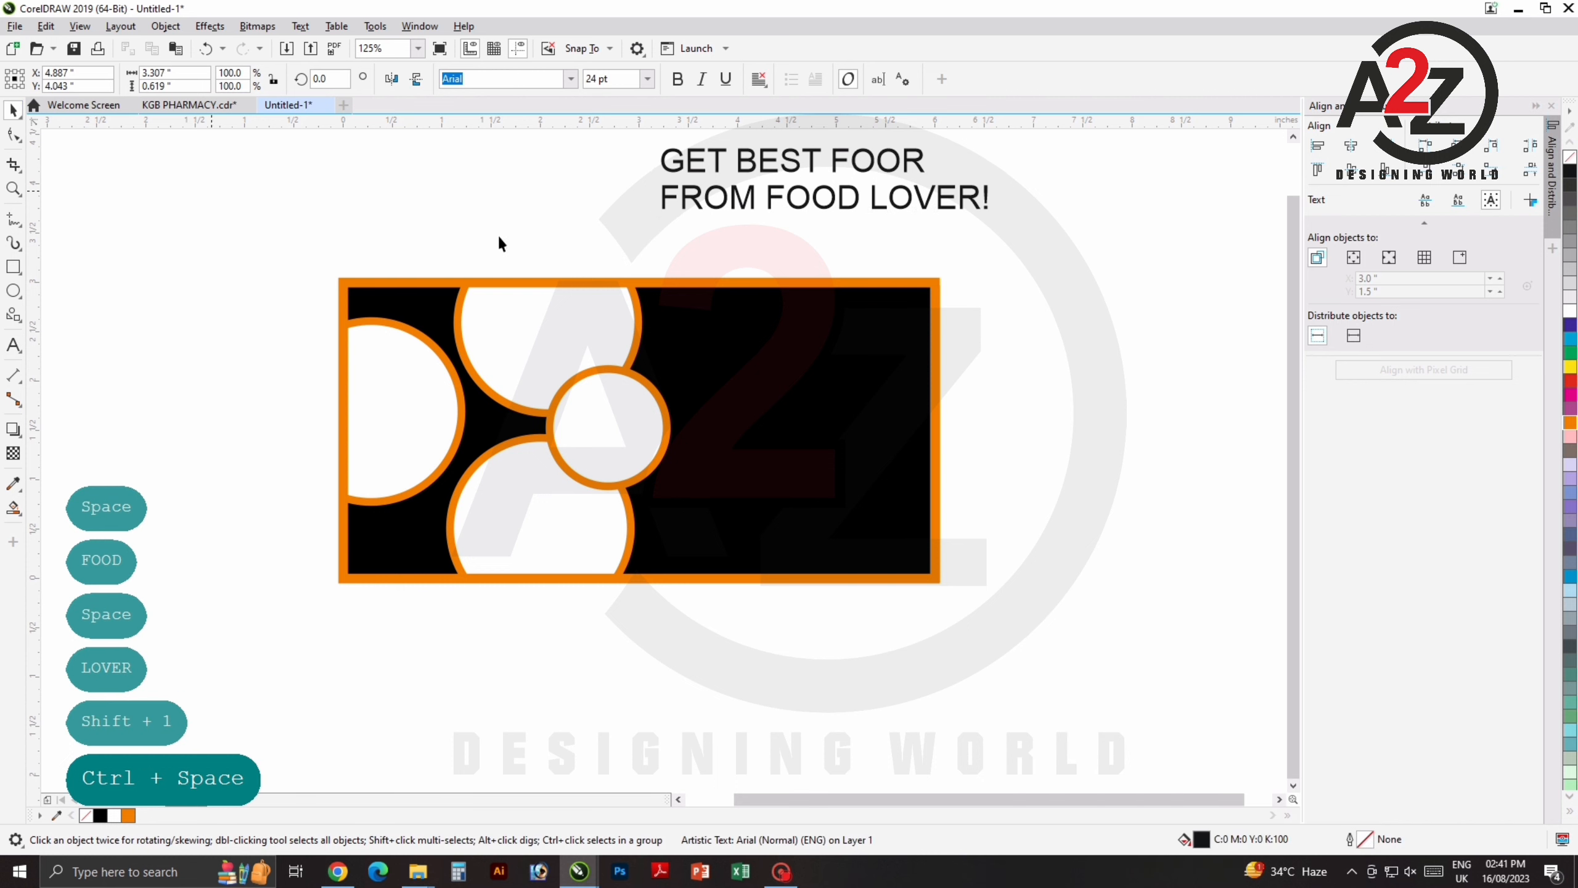
Change the case of the whole two-line slogan to Title Case.
{"action": "left_click_drag", "start_coordinate": [762, 202], "coordinate": [731, 253]}
{"action": "left_click", "coordinate": [749, 243]}
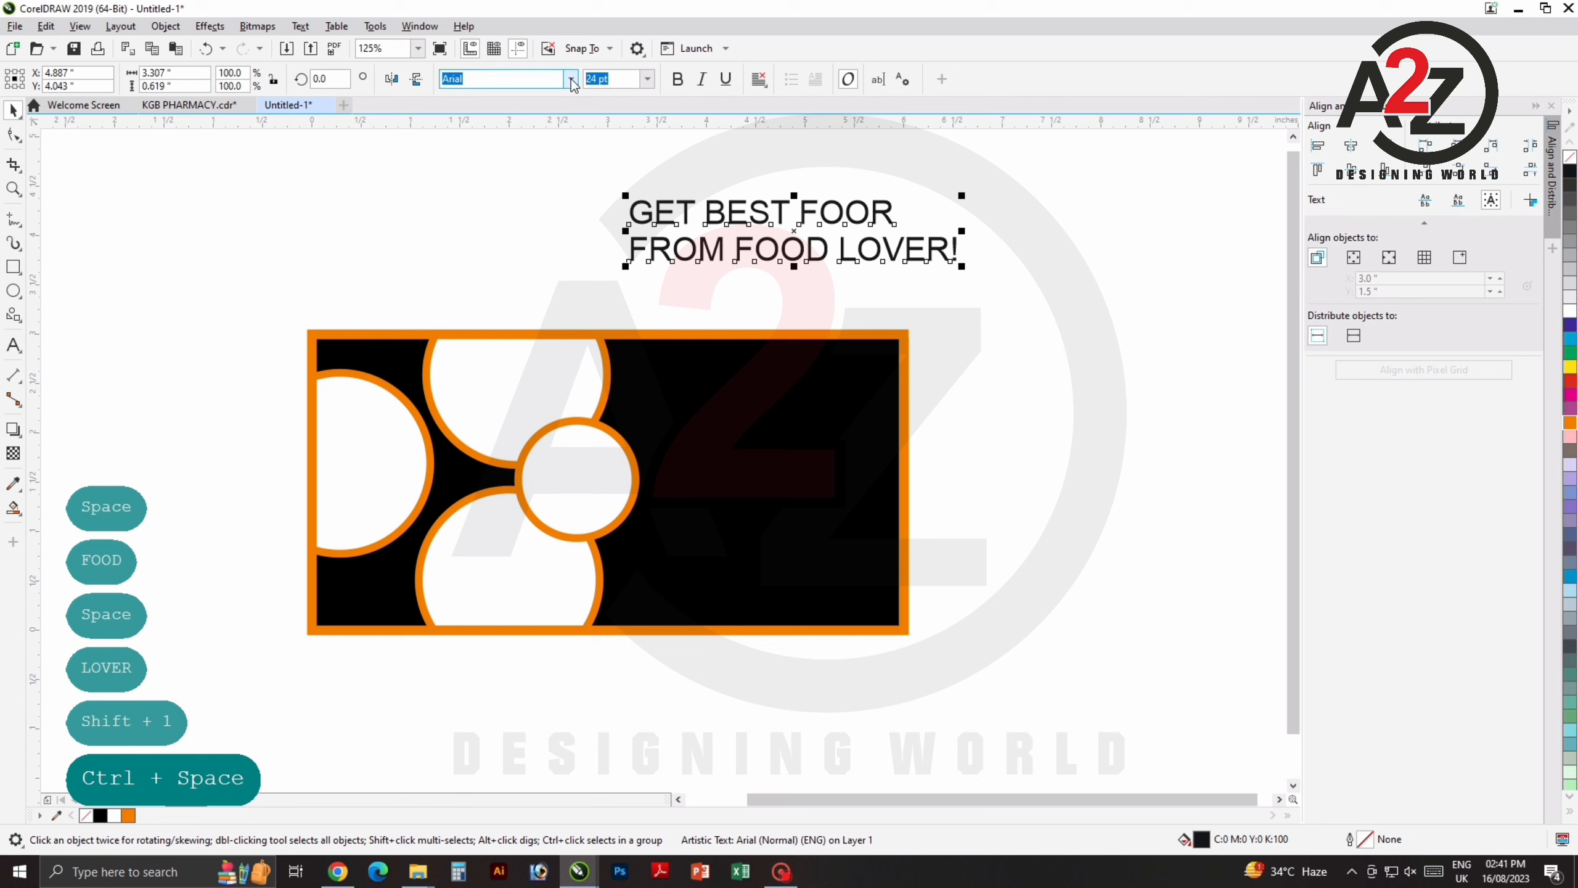
{"action": "double_click", "coordinate": [665, 214]}
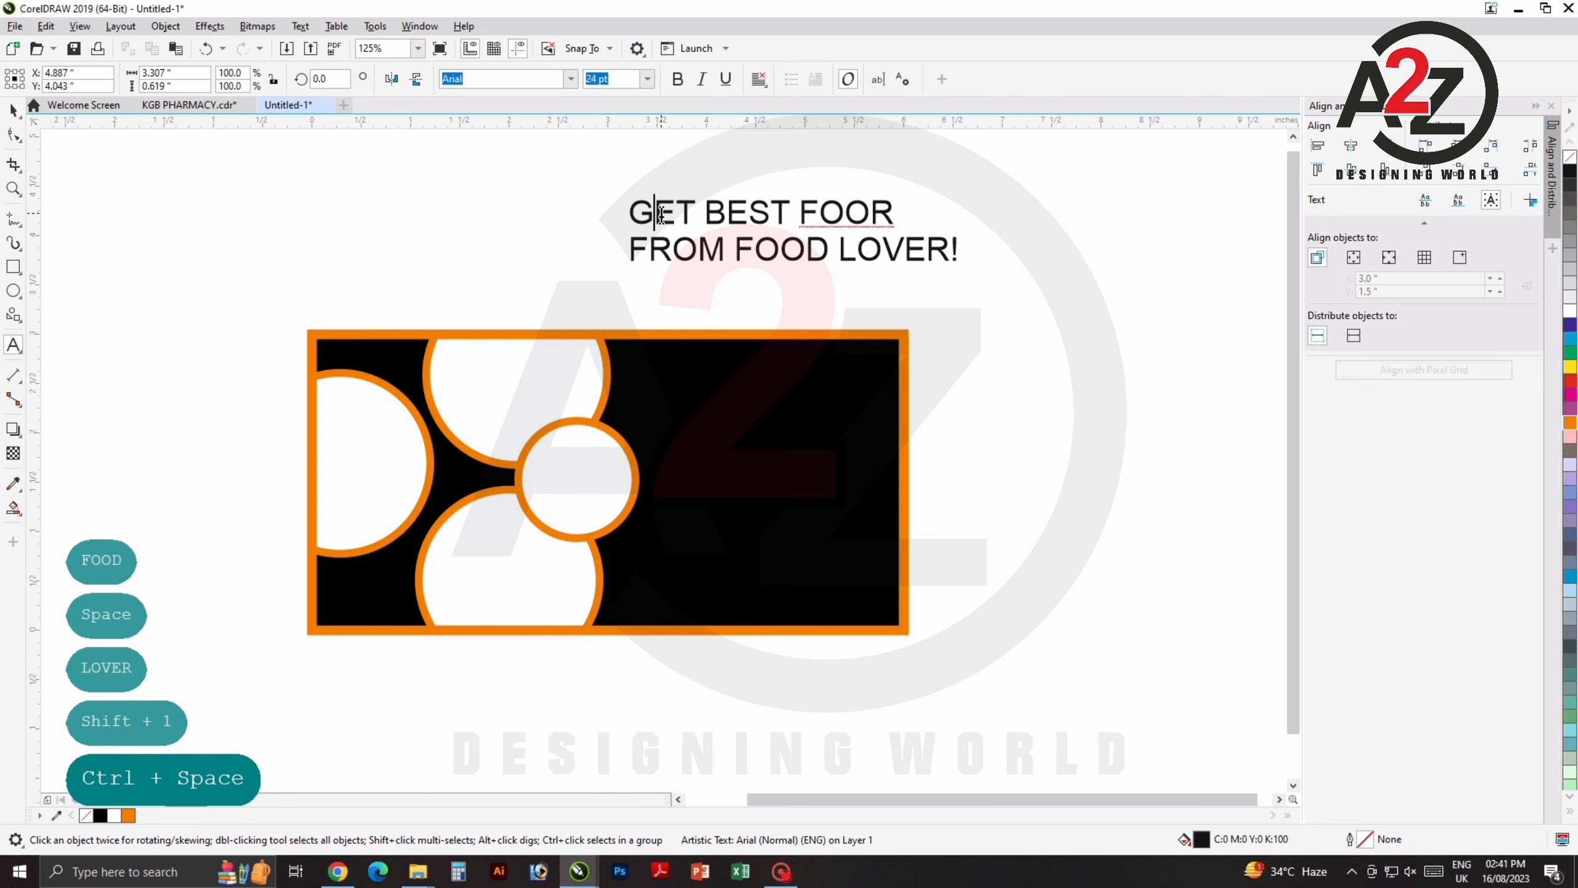
{"action": "key", "text": "ctrl+a"}
{"action": "key", "text": "shift+F3"}
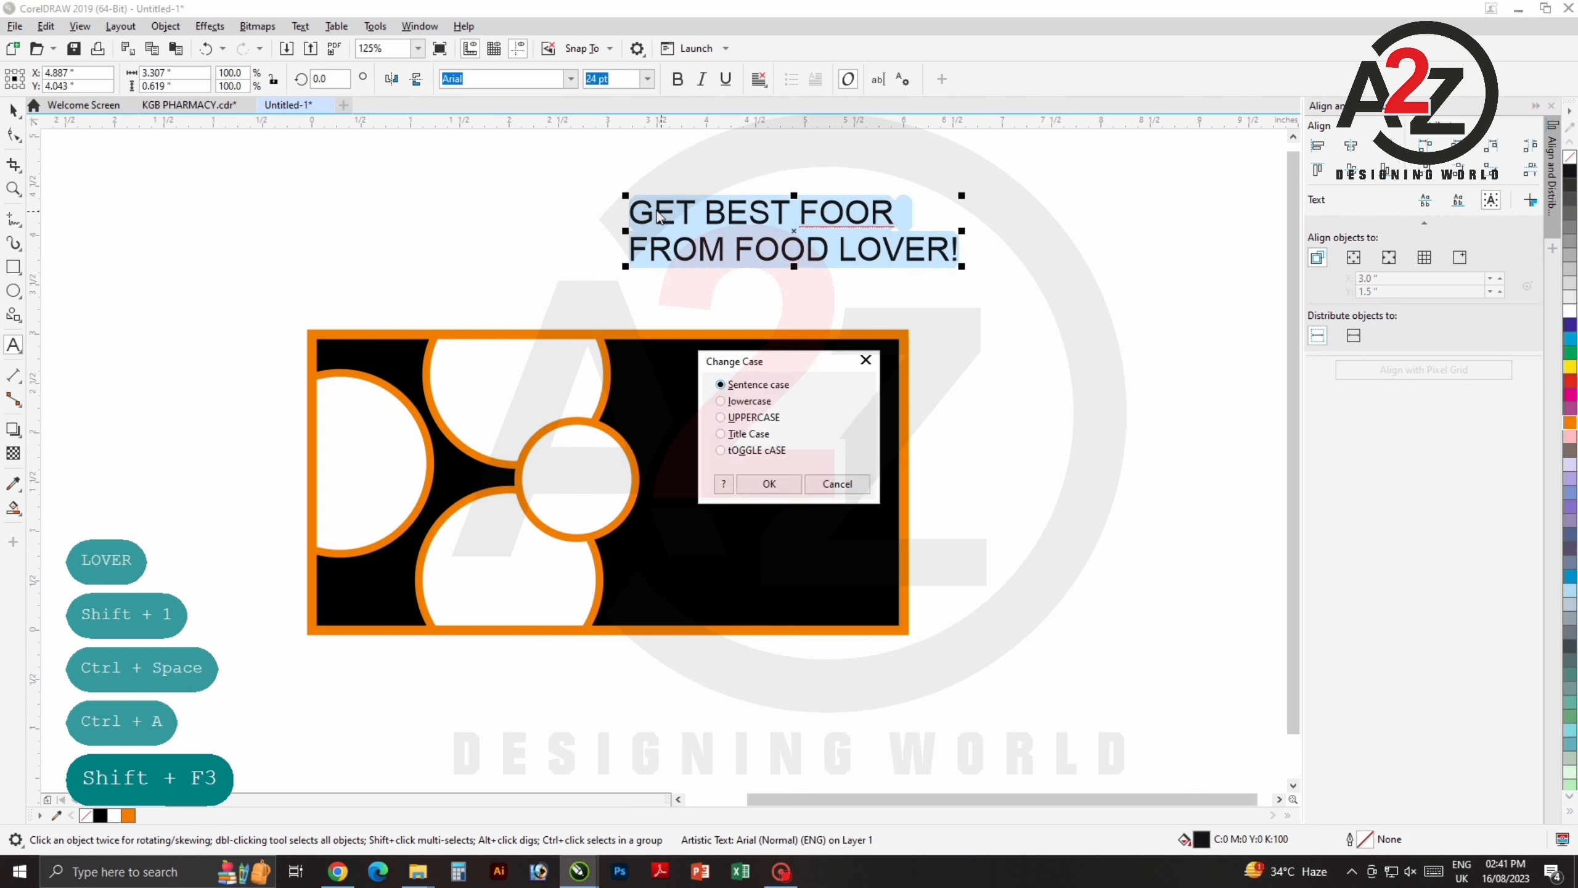
{"action": "key", "text": "y"}
{"action": "key", "text": "Return"}
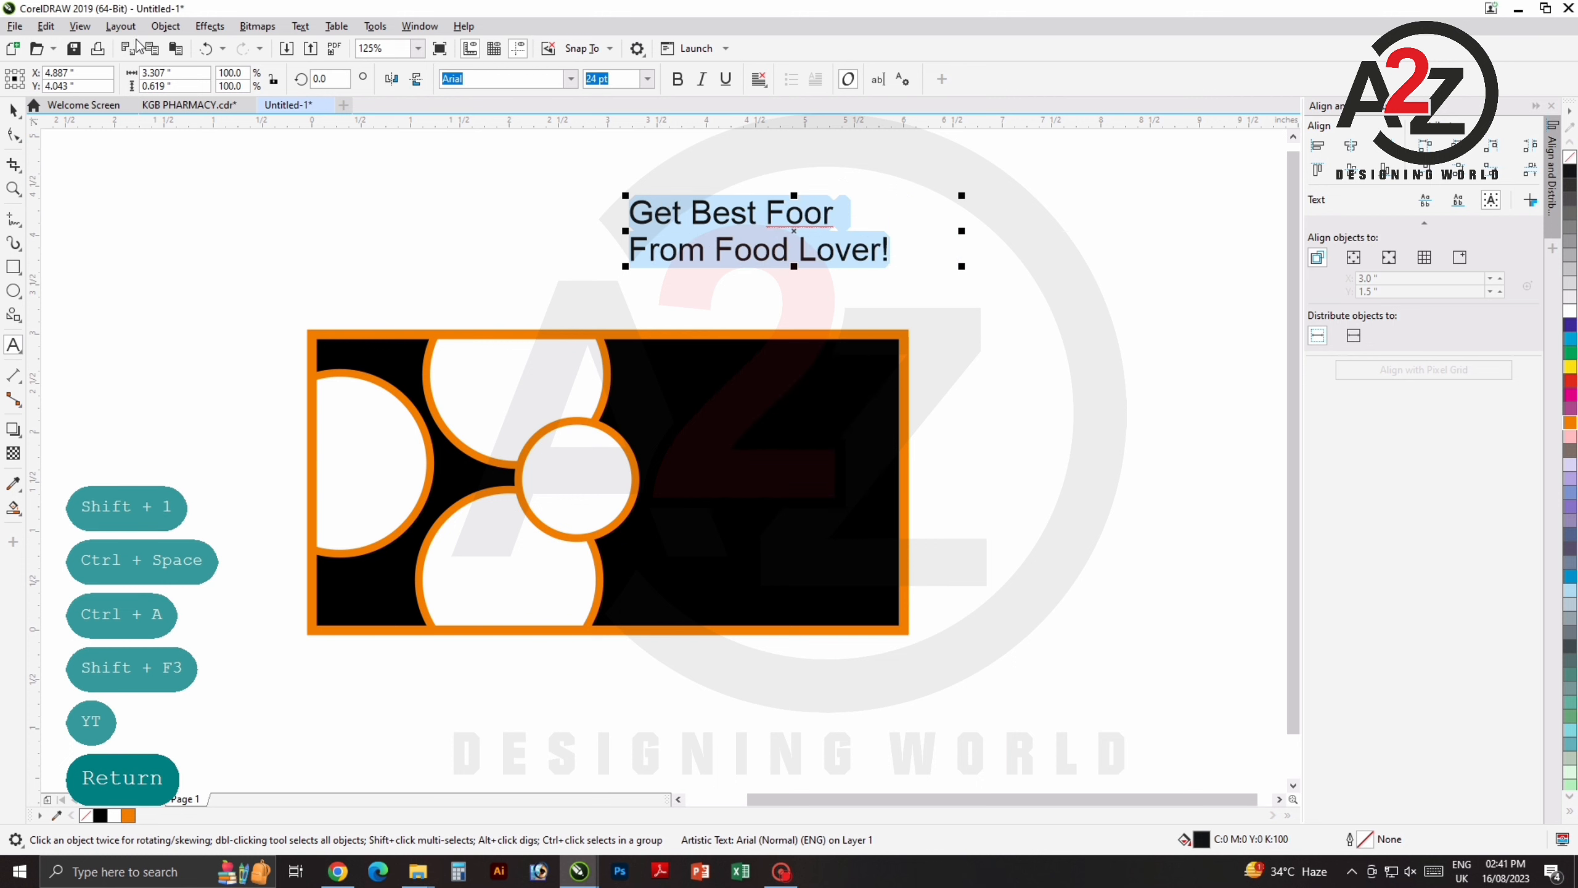
{"action": "left_click", "coordinate": [14, 112]}
{"action": "left_click", "coordinate": [344, 226]}
Set the slogan's font to Belmar-Bold and move it down to just above the rectangle's right half.
{"action": "left_click", "coordinate": [651, 256]}
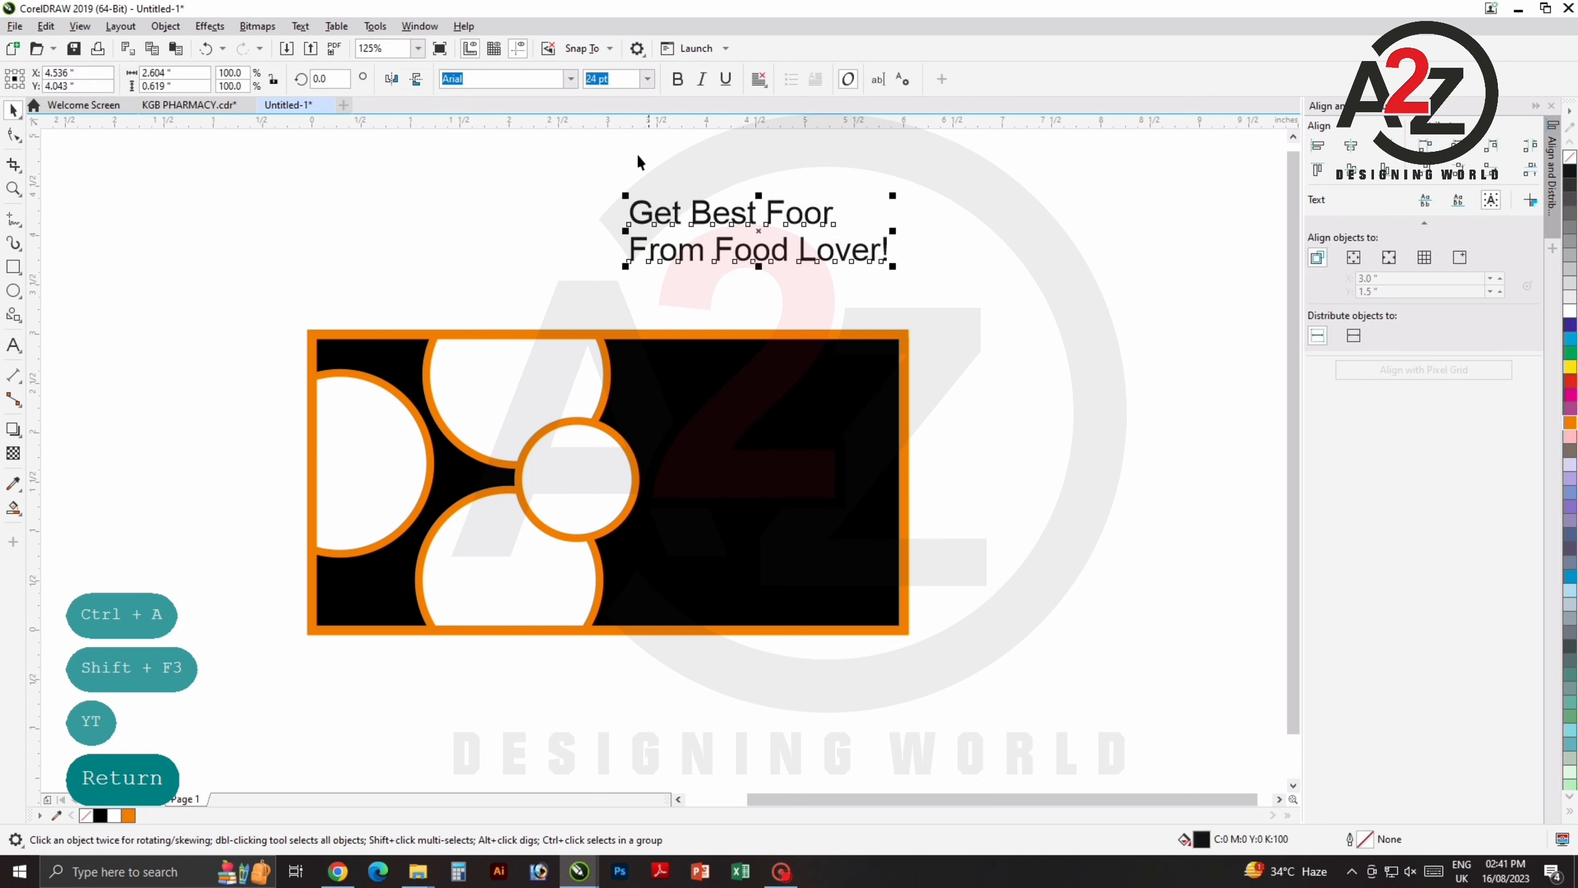
{"action": "left_click", "coordinate": [570, 79]}
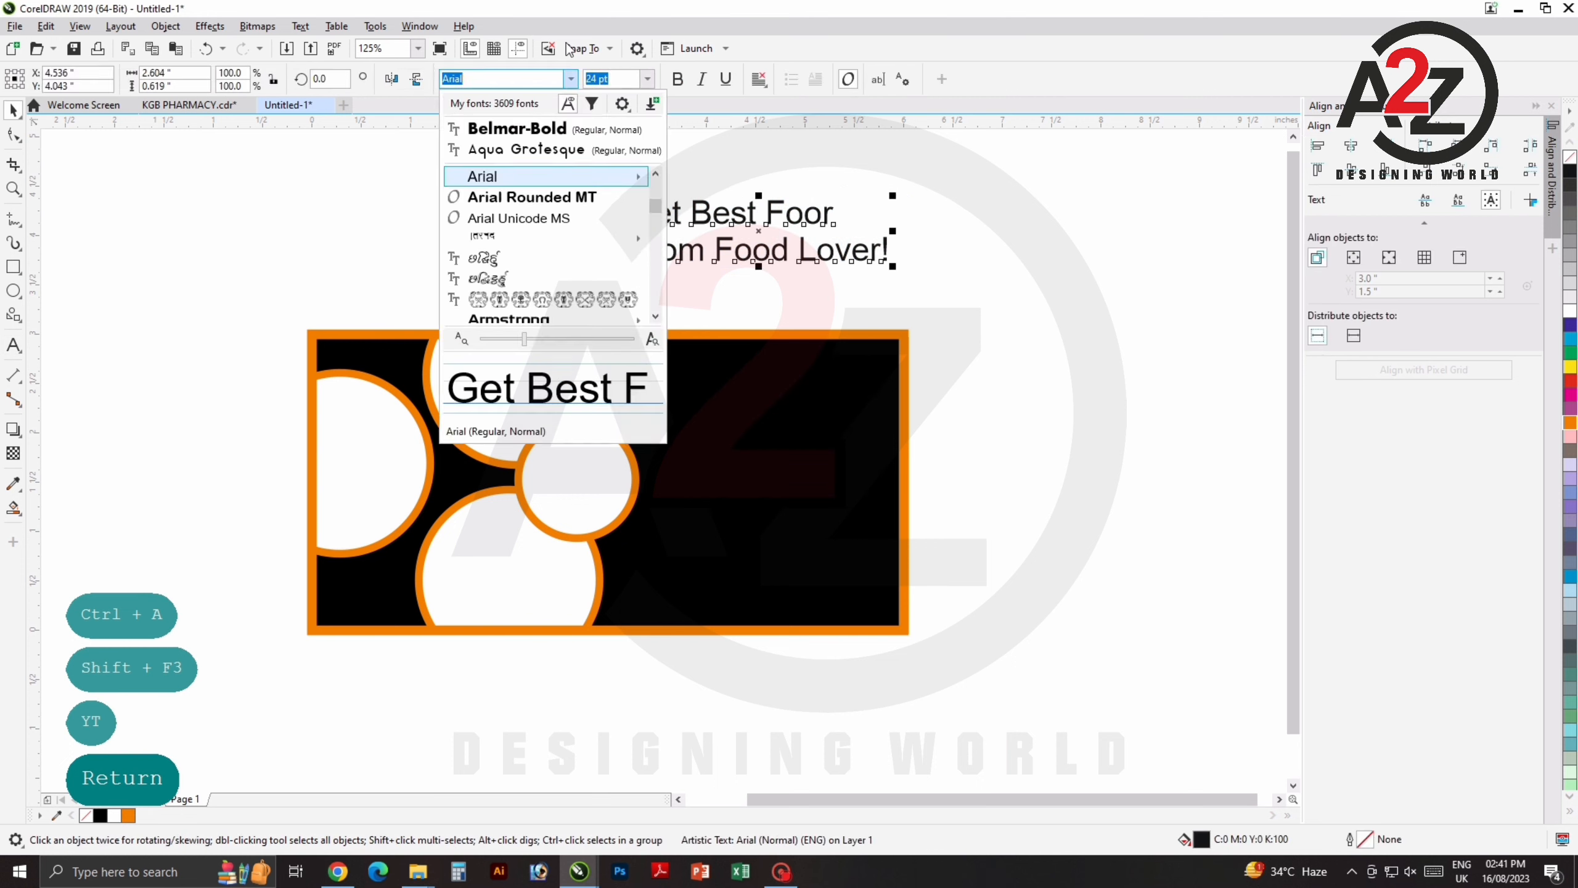
{"action": "left_click", "coordinate": [528, 128]}
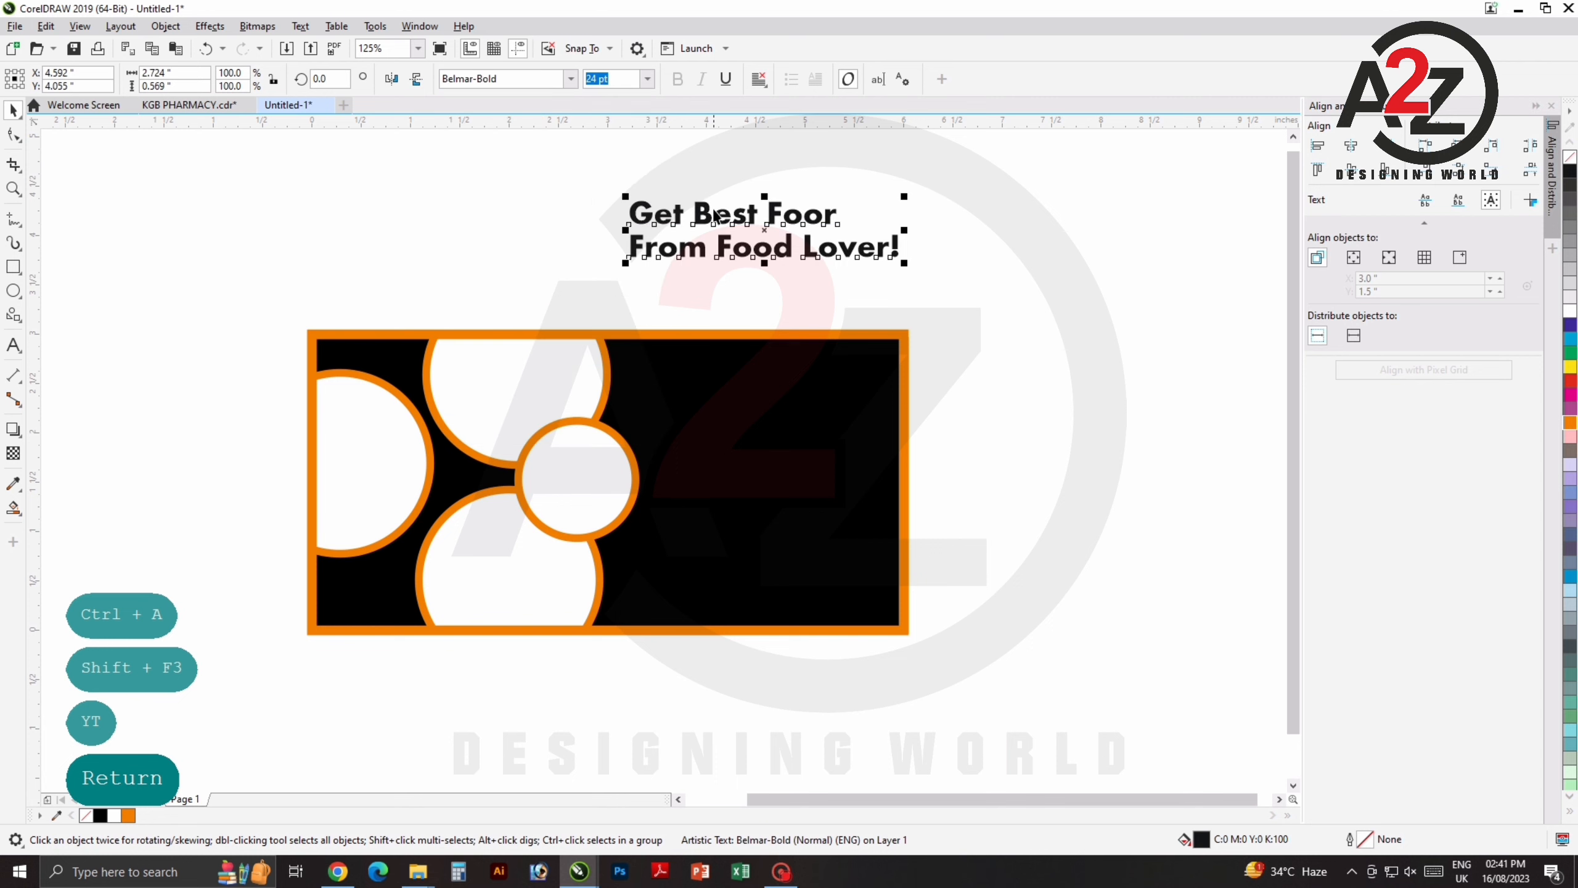
{"action": "mouse_move", "coordinate": [715, 214]}
{"action": "left_mouse_down"}
{"action": "mouse_move", "coordinate": [736, 272]}
{"action": "mouse_move", "coordinate": [778, 285]}
{"action": "mouse_move", "coordinate": [763, 280]}
{"action": "left_mouse_up"}
{"action": "left_click", "coordinate": [990, 284]}
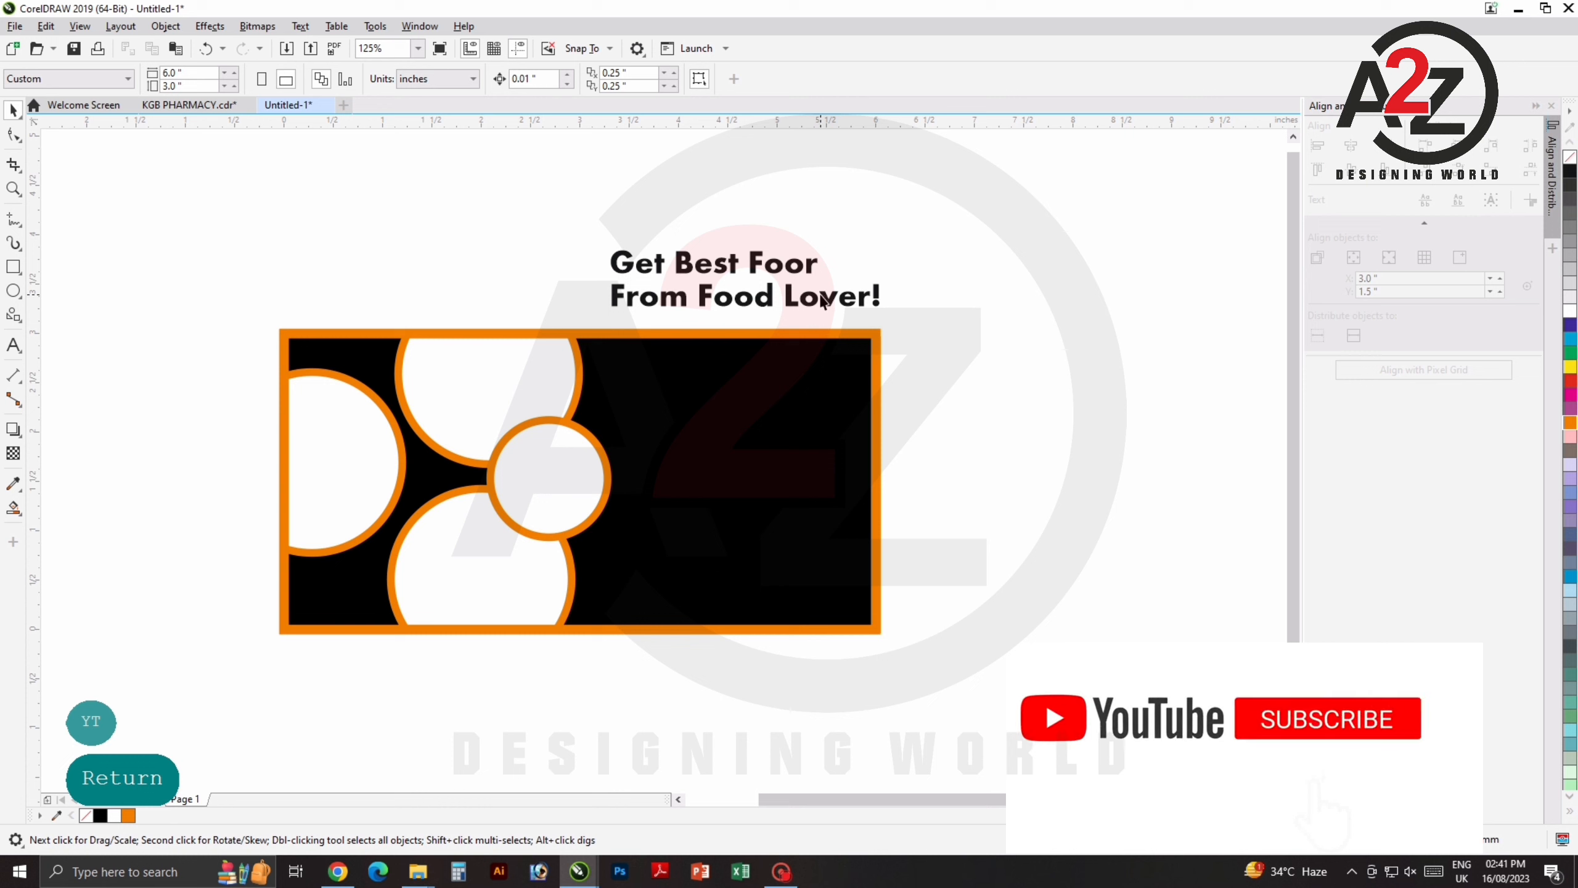
Center-align the two lines of the slogan.
{"action": "left_click", "coordinate": [821, 295]}
{"action": "left_click", "coordinate": [759, 79]}
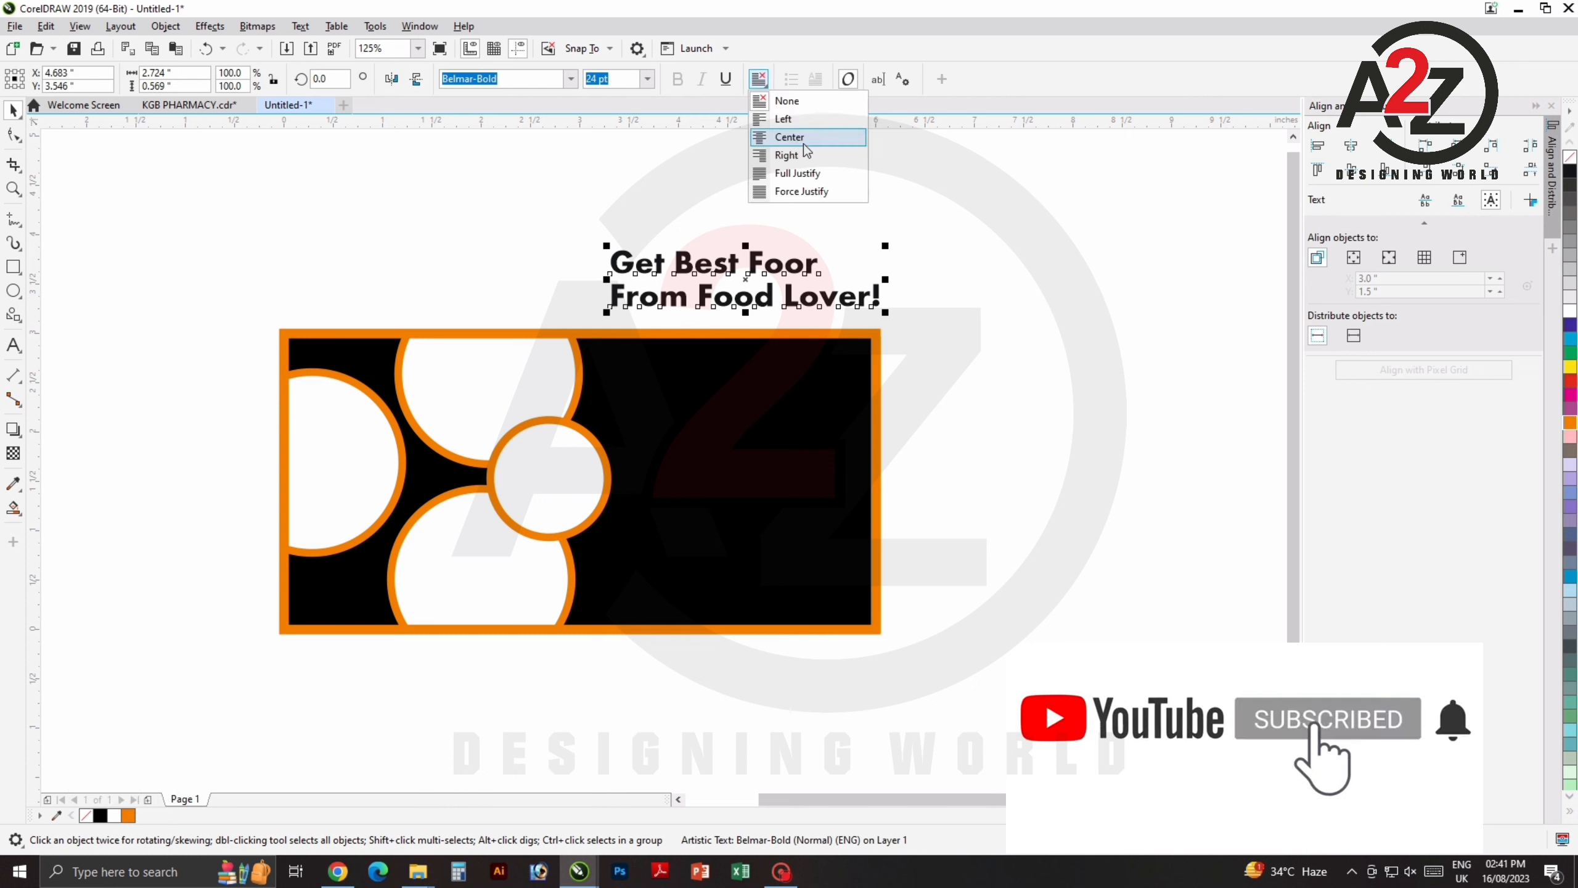
{"action": "left_click", "coordinate": [803, 140]}
Move the slogan onto the black area beside the small circle and fill it with orange.
{"action": "left_click_drag", "start_coordinate": [971, 201], "coordinate": [572, 325]}
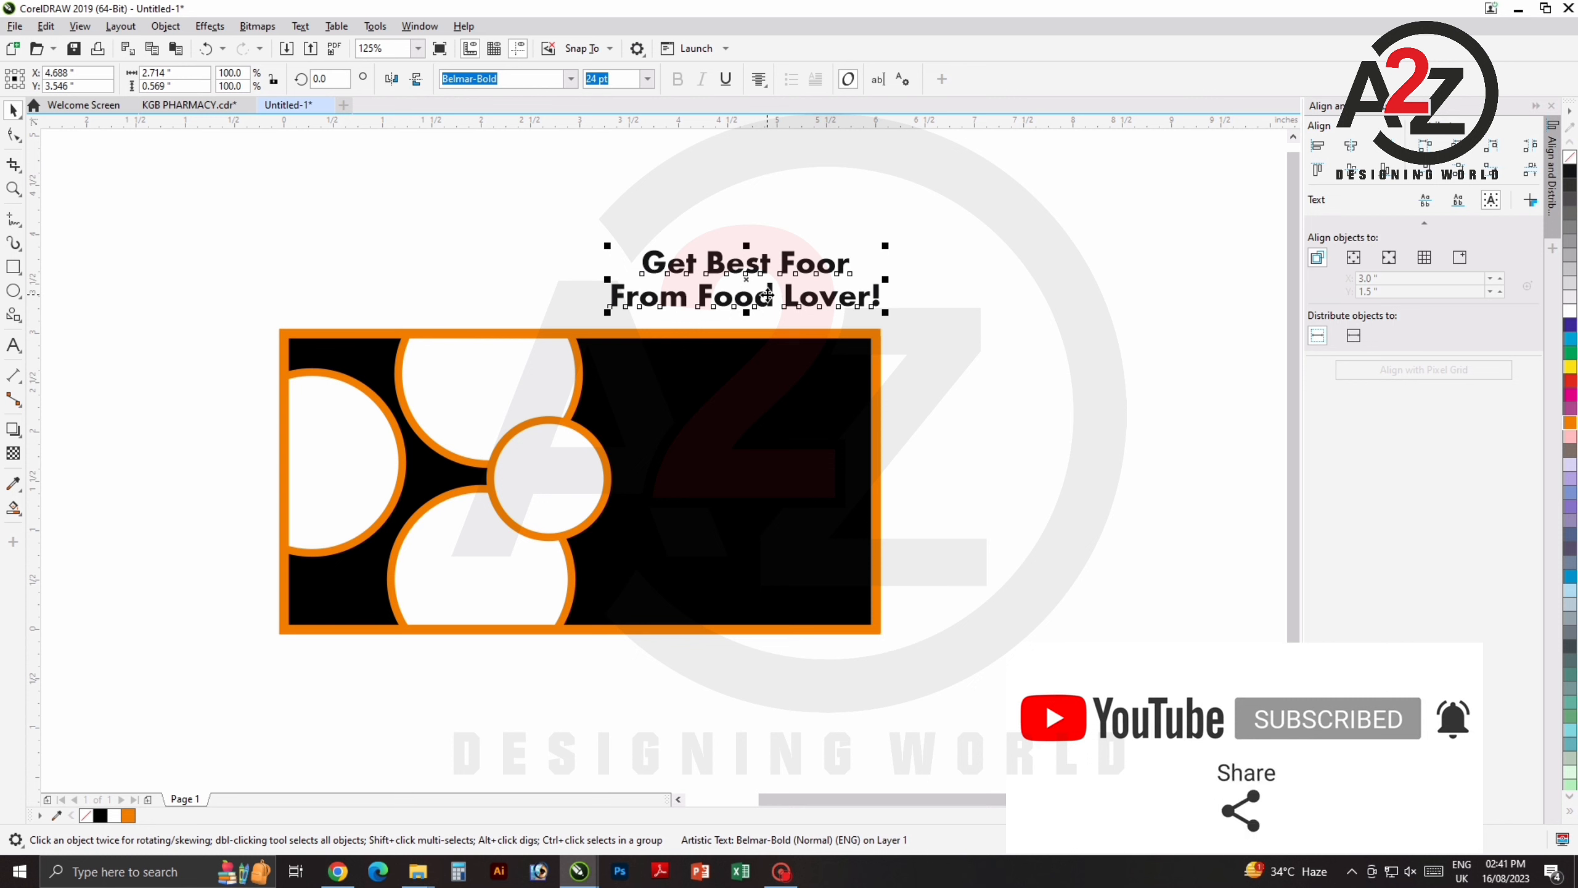
{"action": "left_click_drag", "start_coordinate": [778, 287], "coordinate": [782, 483]}
{"action": "scroll", "coordinate": [781, 483], "scroll_direction": "up", "scroll_amount": 2}
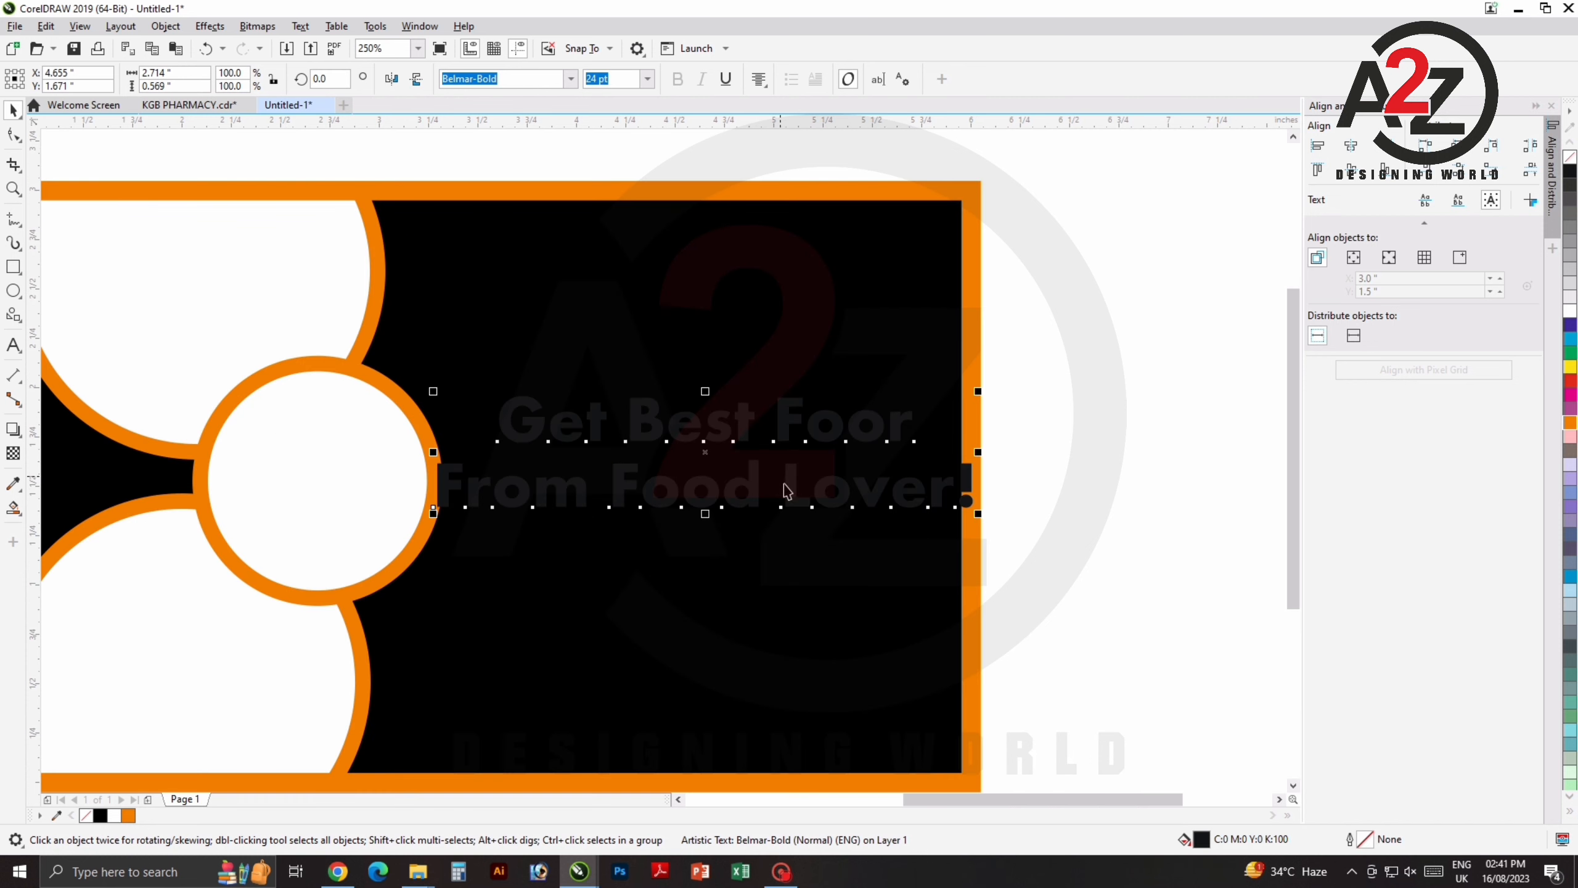
{"action": "left_click", "coordinate": [1570, 425]}
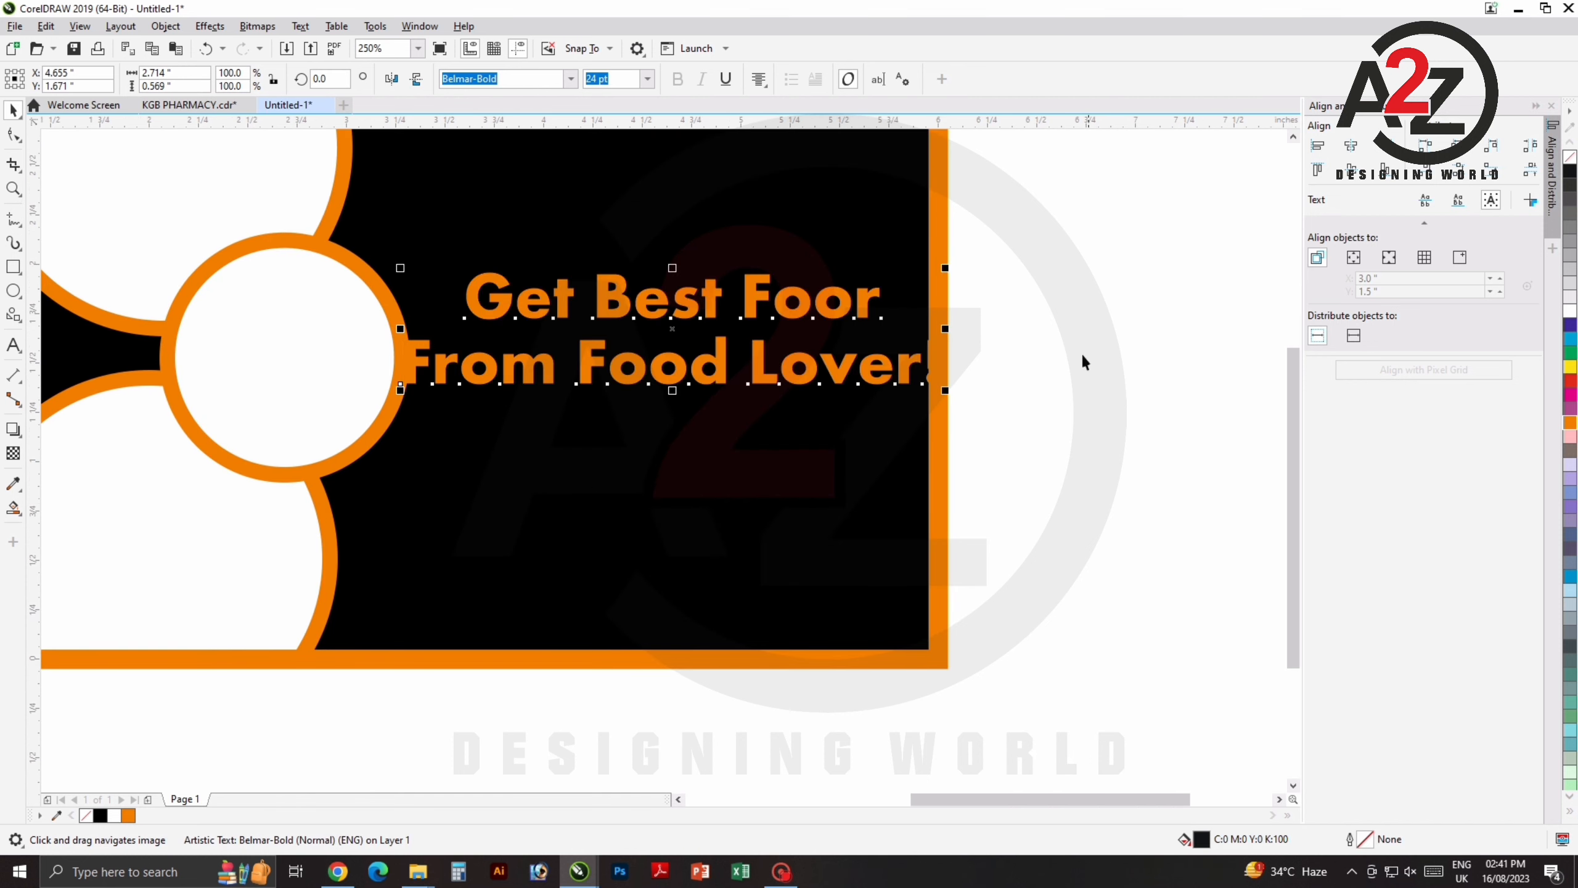
Scale the slogan down about its center to about 20.47 pt and shift it slightly up within the black area.
{"action": "left_click_drag", "start_coordinate": [941, 267], "coordinate": [924, 275]}
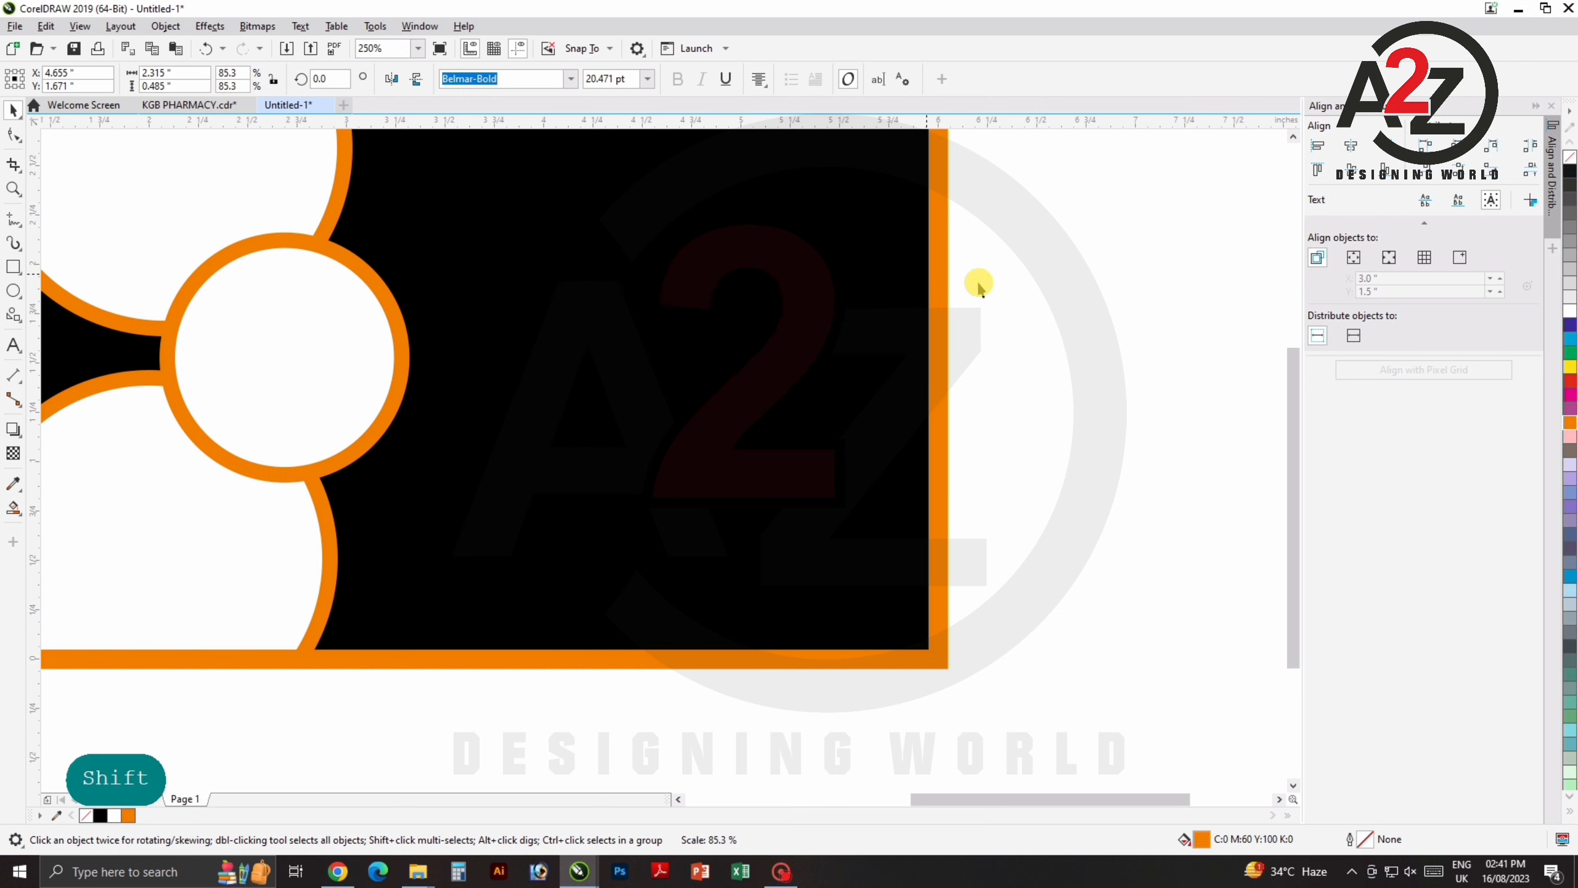
{"action": "left_click", "coordinate": [979, 285]}
{"action": "scroll", "coordinate": [765, 314], "scroll_direction": "down", "scroll_amount": 1}
{"action": "scroll", "coordinate": [742, 373], "scroll_direction": "up", "scroll_amount": 2}
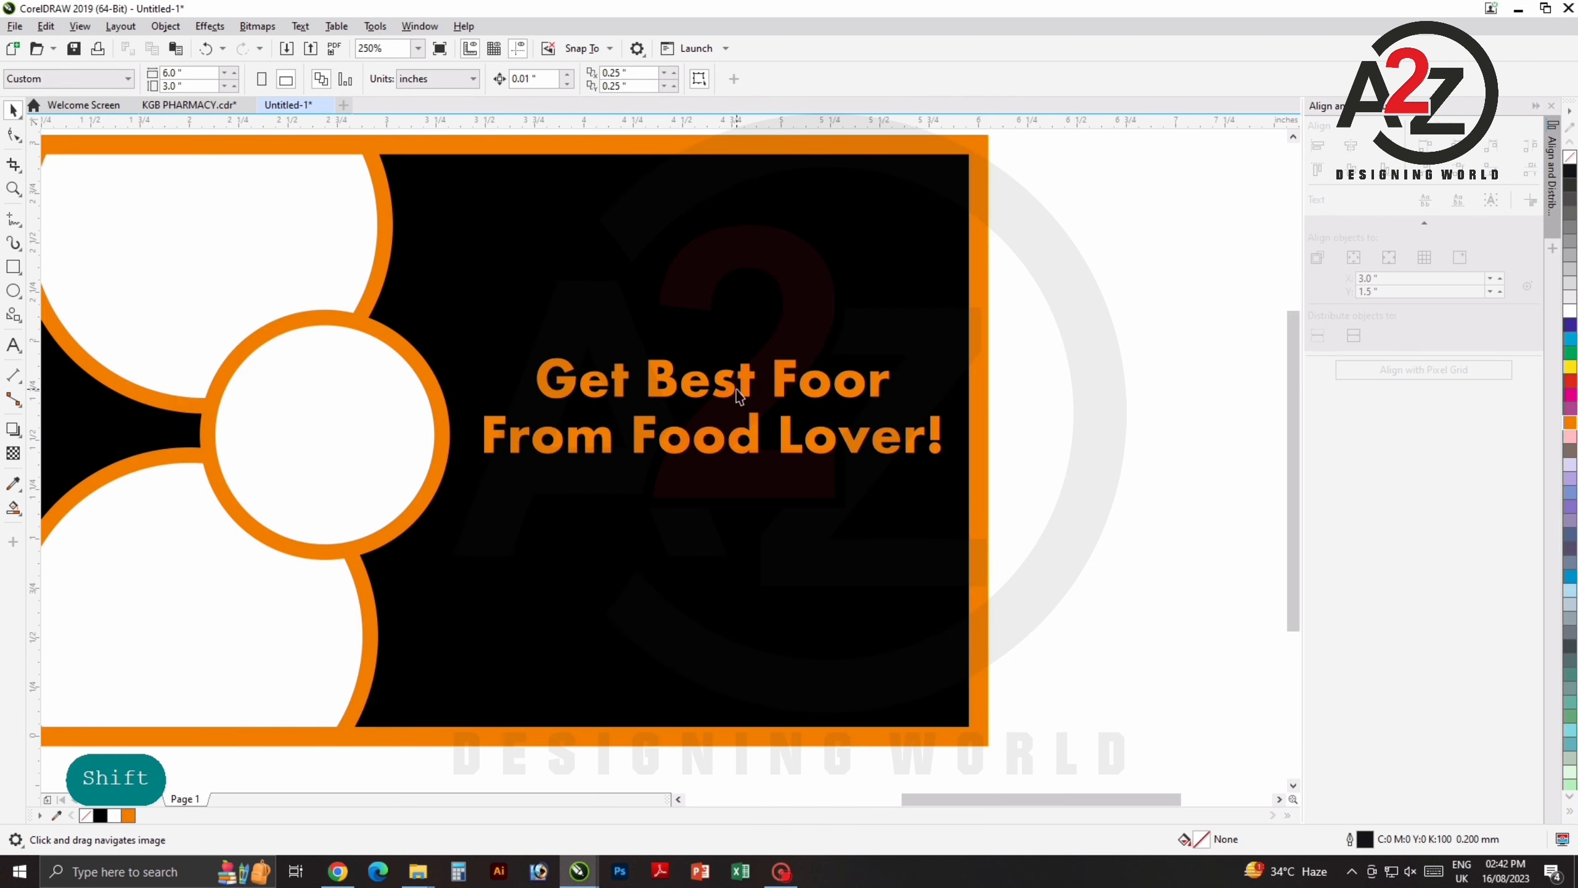
{"action": "left_click", "coordinate": [743, 388]}
{"action": "scroll", "coordinate": [742, 389], "scroll_direction": "down", "scroll_amount": 2}
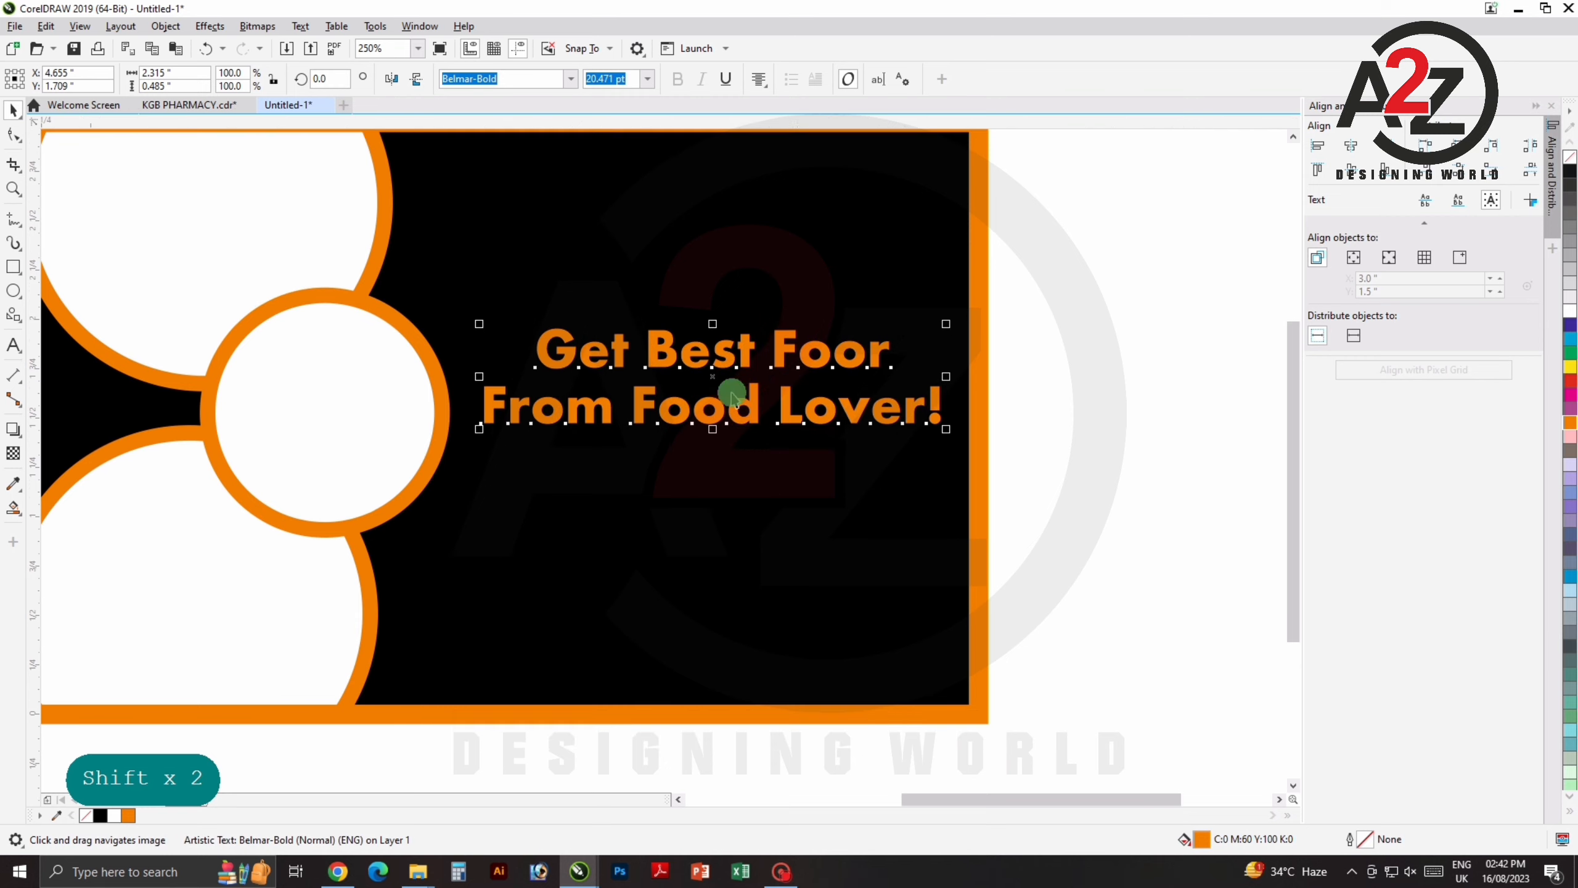
{"action": "left_click", "coordinate": [960, 358]}
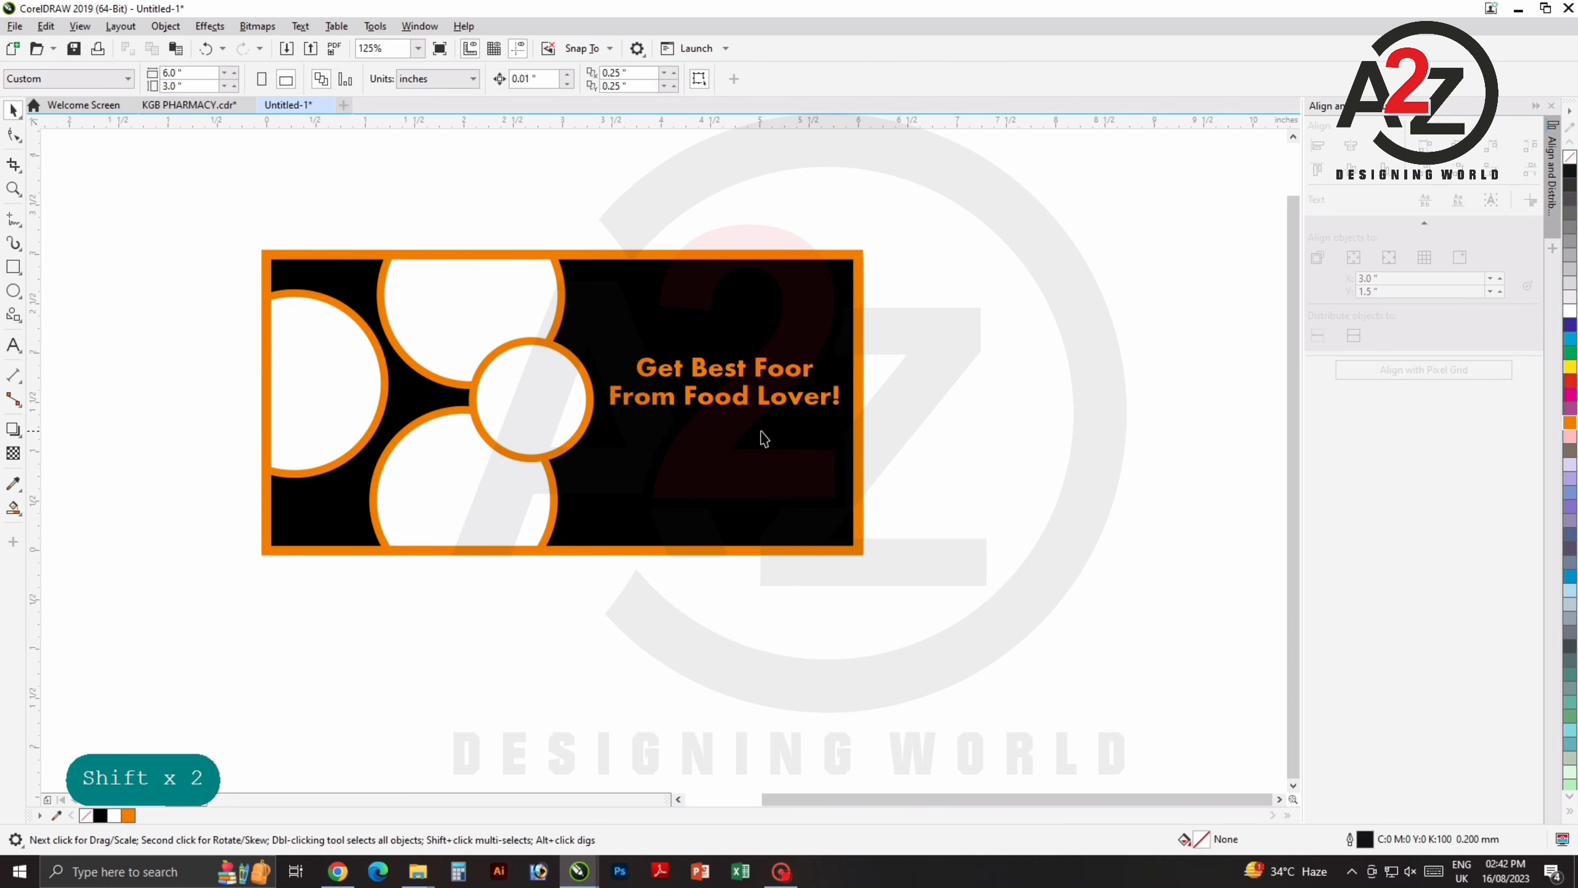
Move the slogan slightly down within the black area, keeping its horizontal position.
{"action": "left_click", "coordinate": [723, 402]}
{"action": "scroll", "coordinate": [696, 447], "scroll_direction": "up", "scroll_amount": 2}
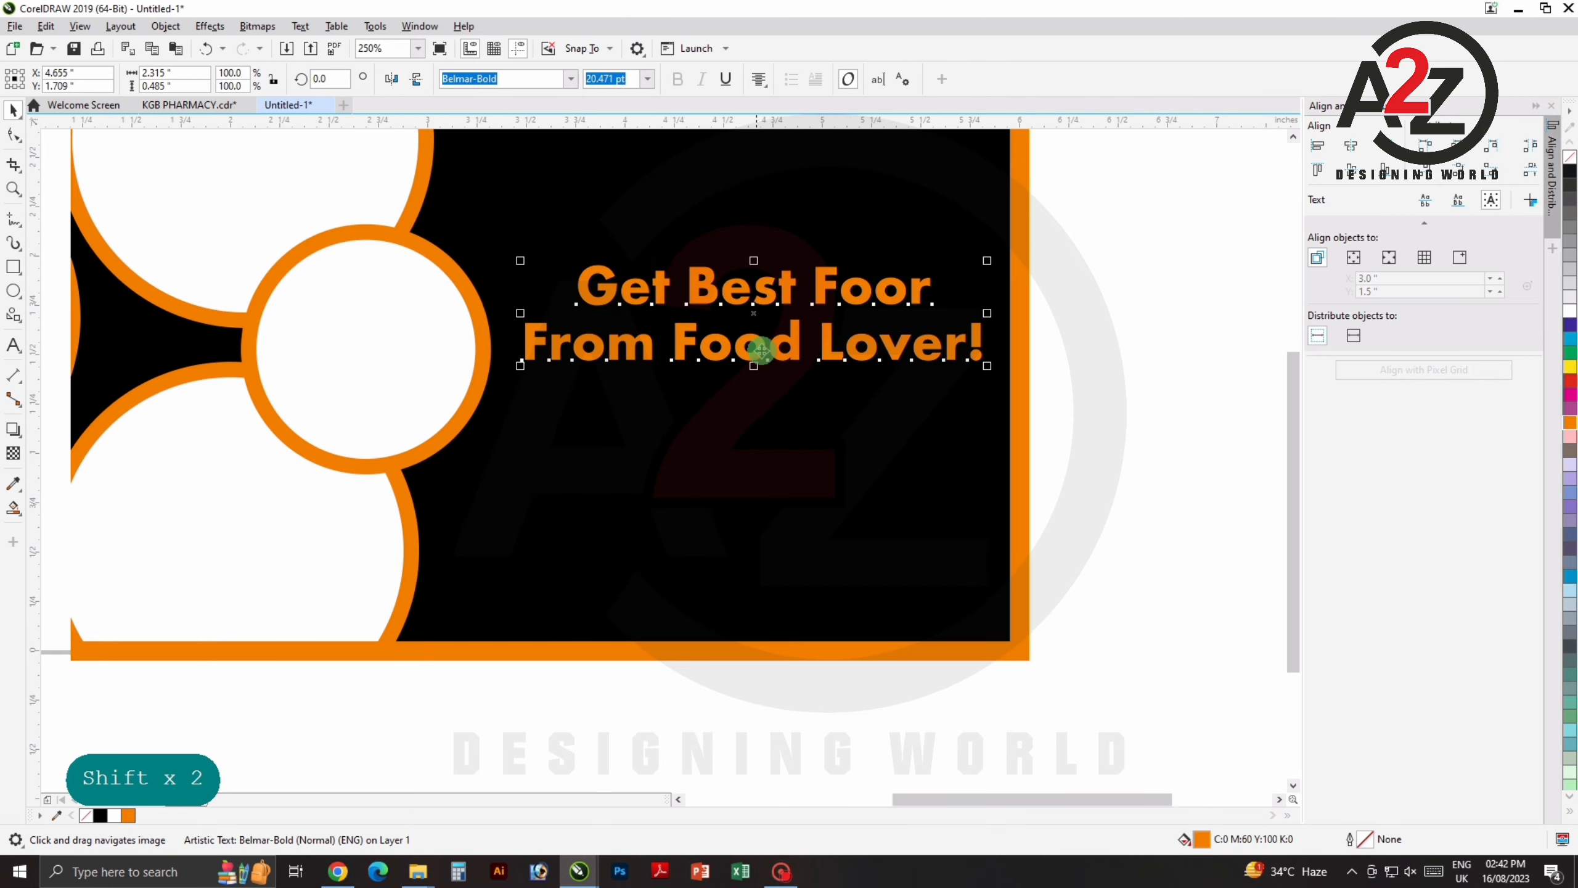
{"action": "left_click", "coordinate": [629, 344], "text": "shift"}
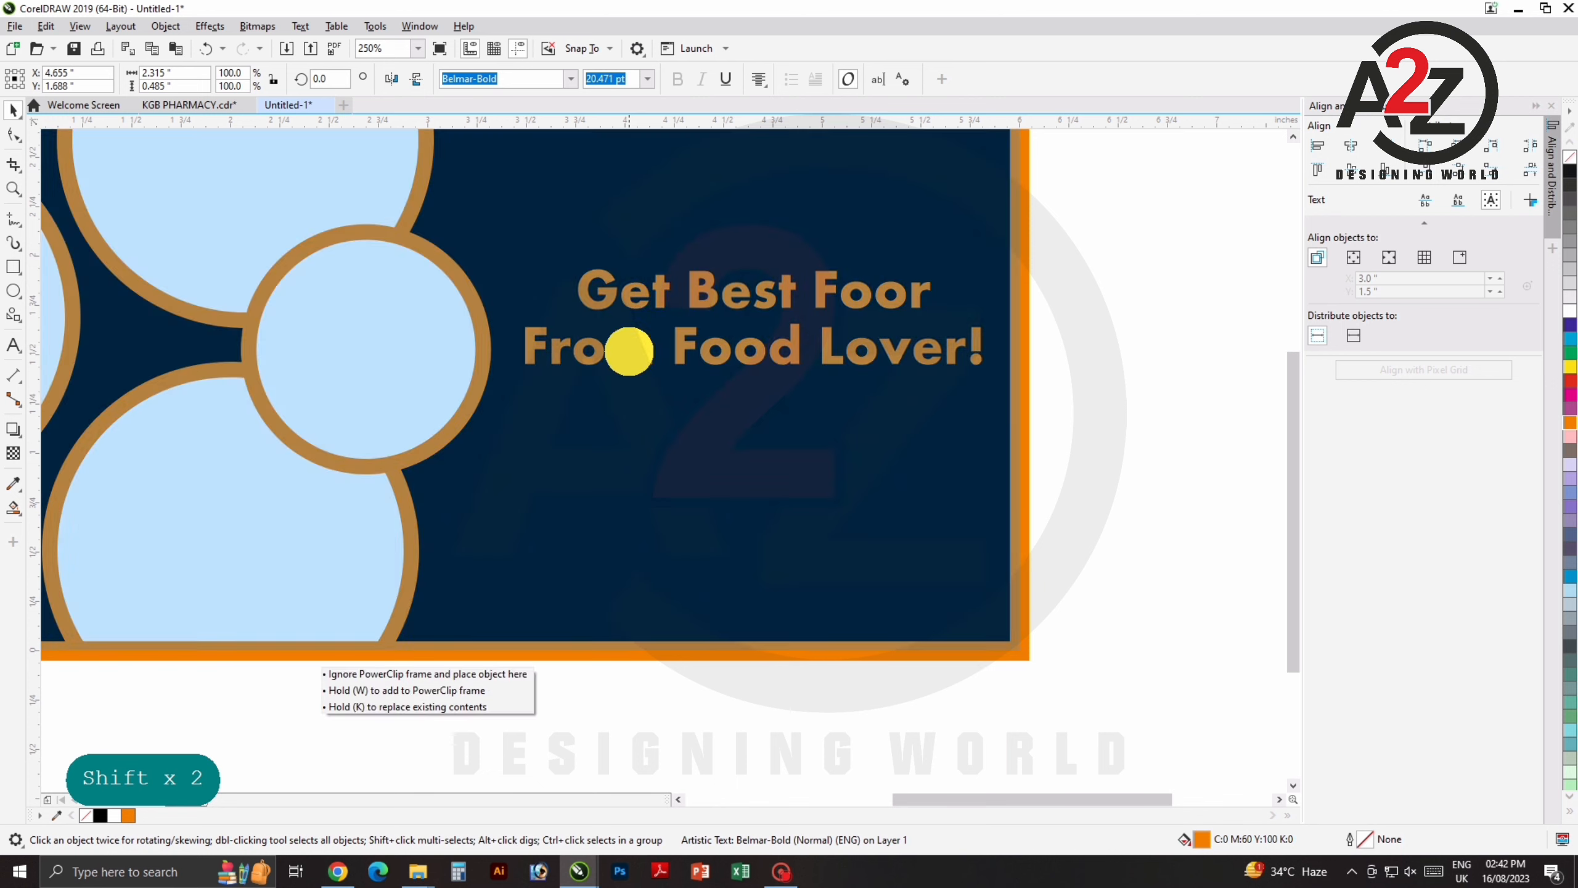
{"action": "scroll", "coordinate": [715, 356], "scroll_direction": "down", "scroll_amount": 2}
{"action": "scroll", "coordinate": [737, 423], "scroll_direction": "up", "scroll_amount": 2}
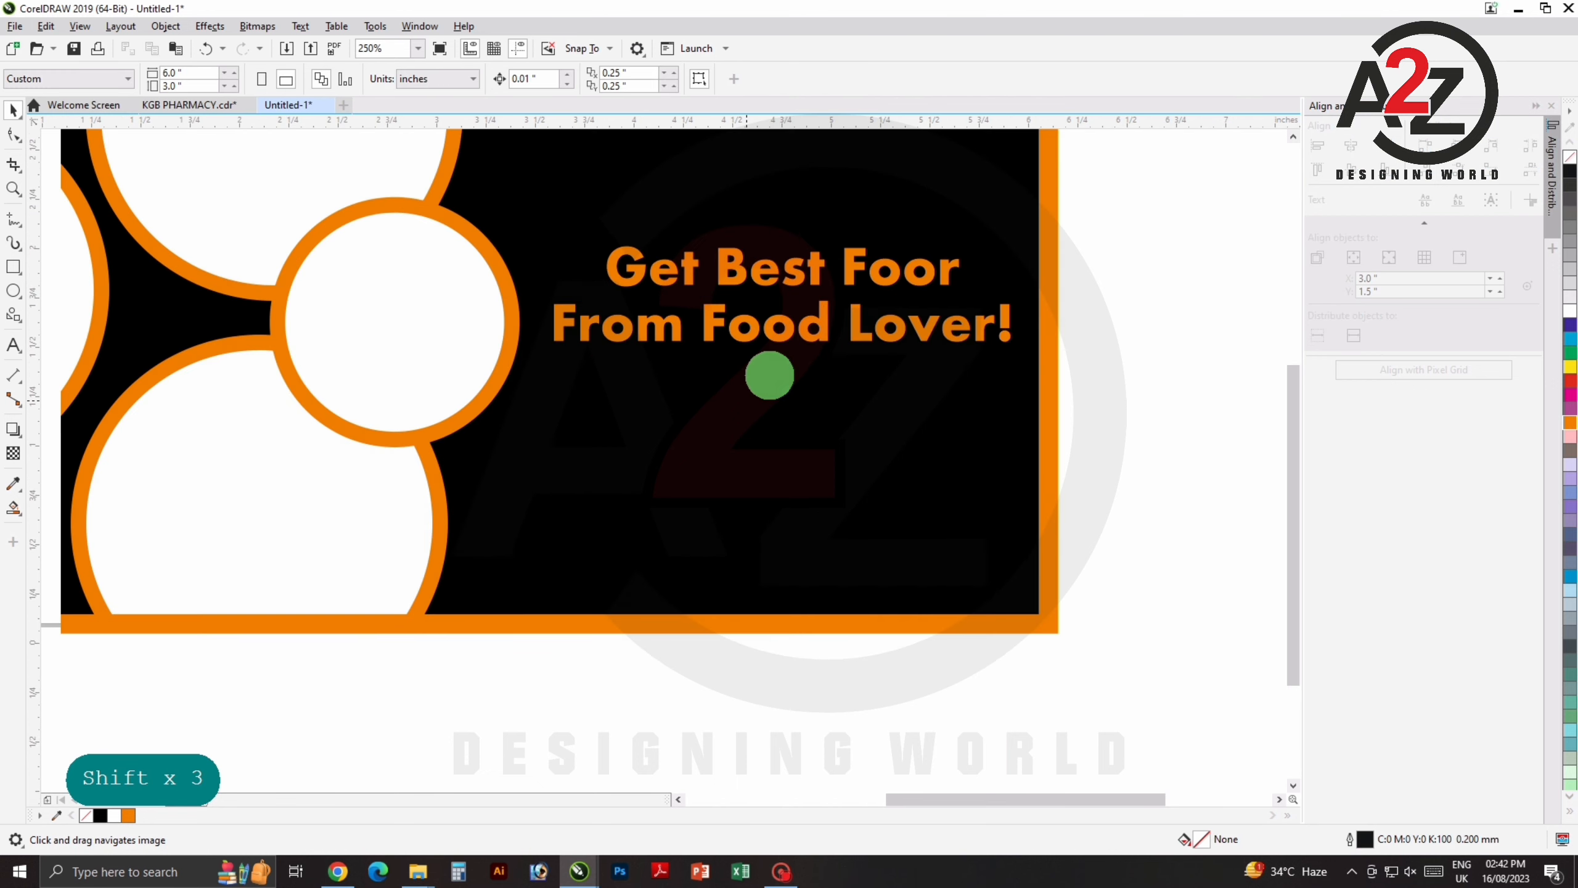
Duplicate the slogan into the black area below it and replace the copy's text with ORDER and NOW on two lines.
{"action": "left_click", "coordinate": [783, 292]}
{"action": "left_click_drag", "start_coordinate": [783, 290], "coordinate": [668, 451]}
{"action": "double_click", "coordinate": [673, 455]}
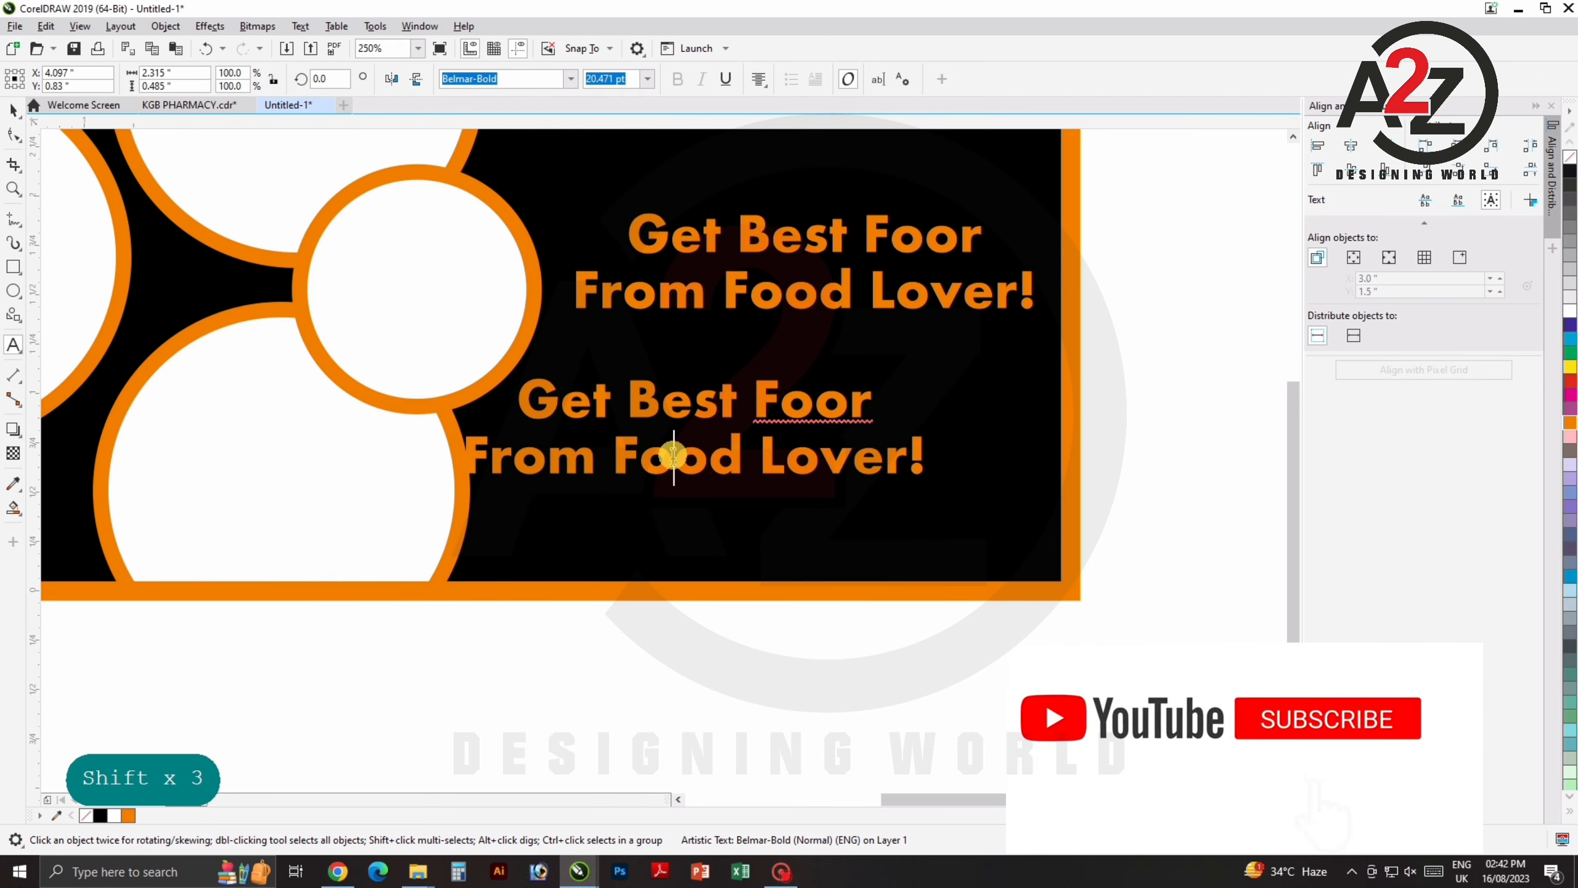
{"action": "key", "text": "ctrl+a"}
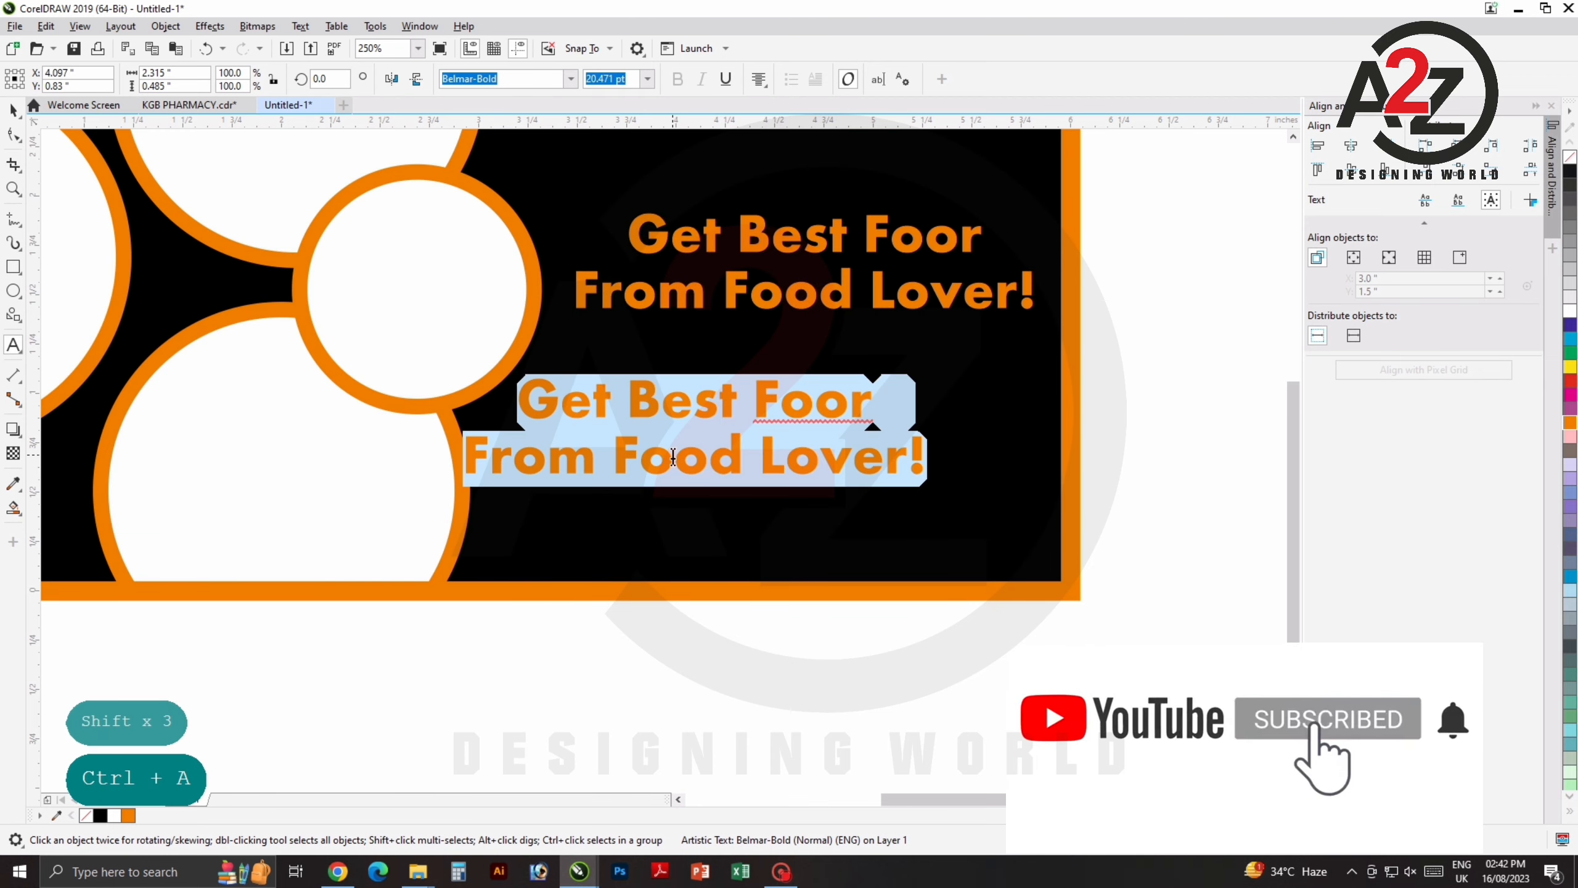
{"action": "type", "text": "ORDER"}
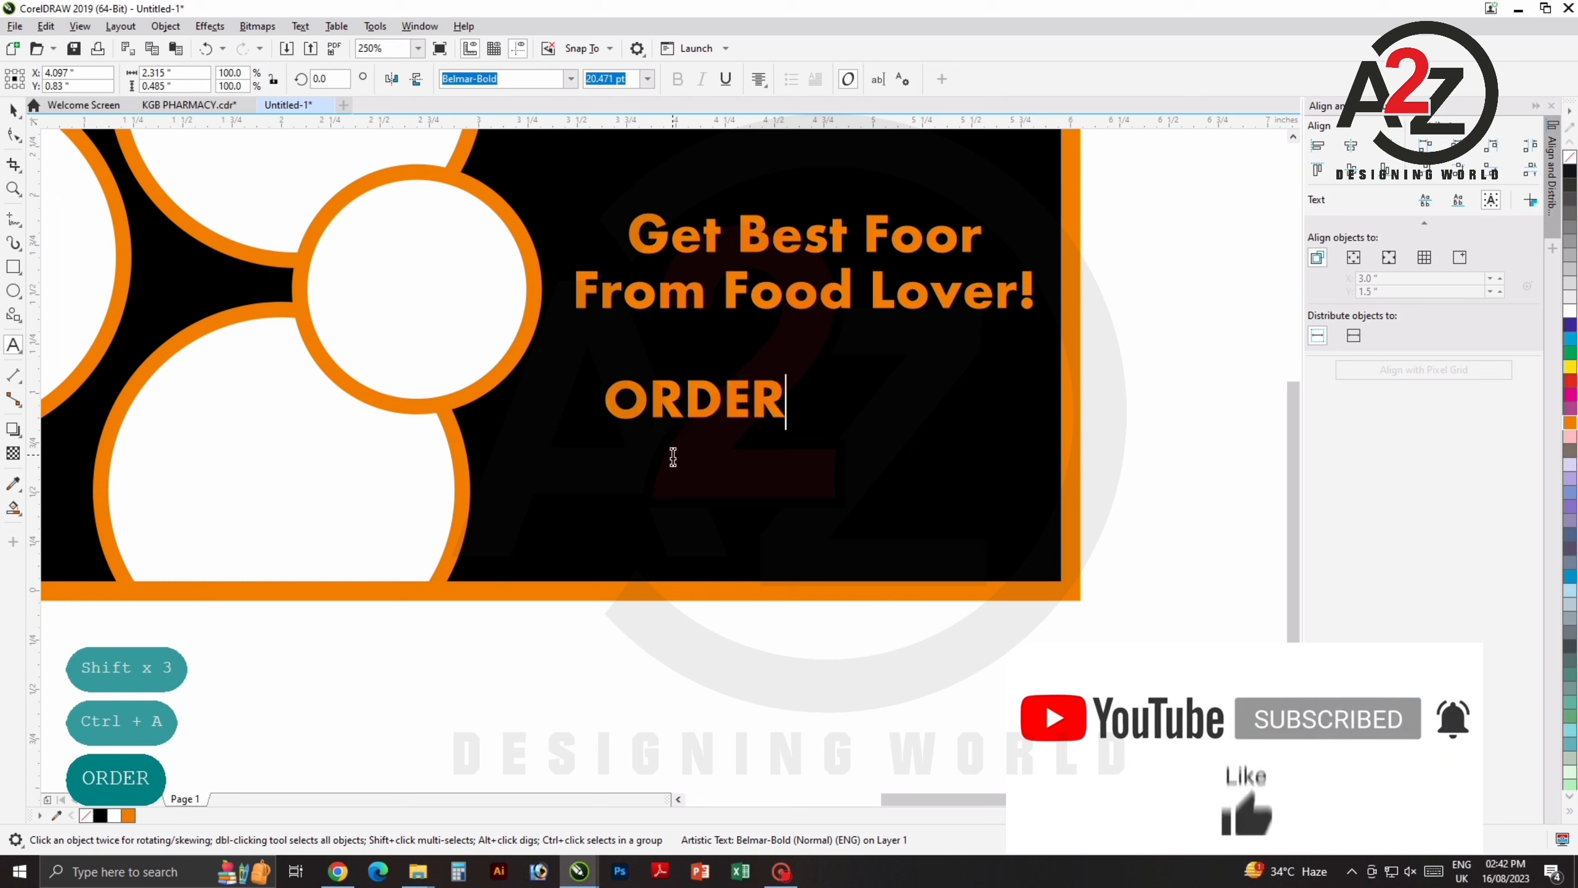
{"action": "key", "text": "Return"}
{"action": "type", "text": "NOW"}
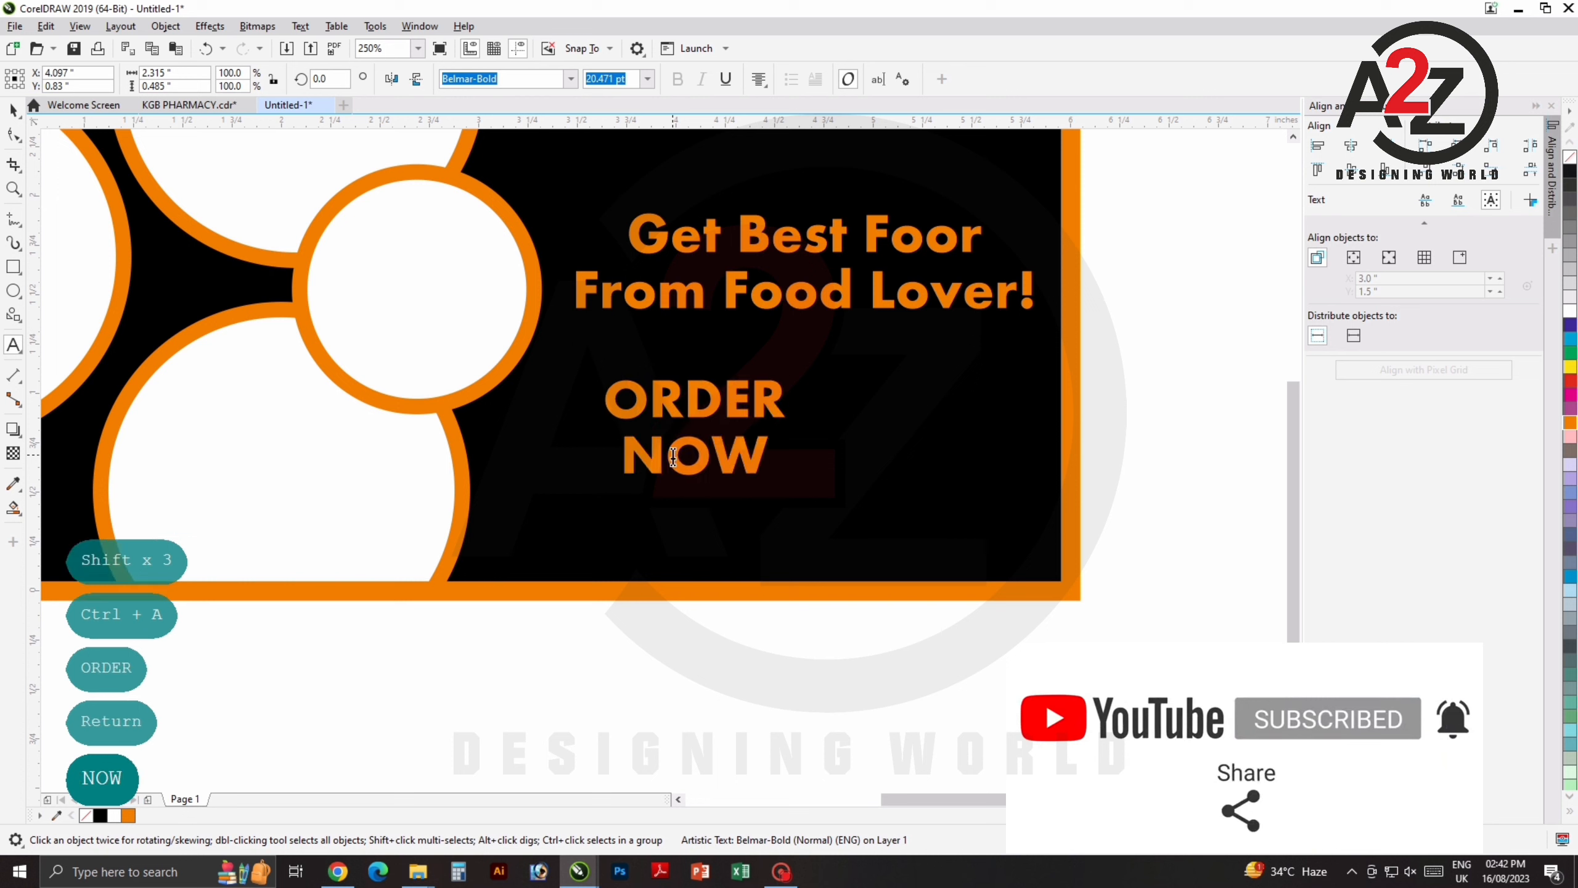
Change the case of the two-line ORDER NOW text to title case.
{"action": "key", "text": "ctrl+a"}
{"action": "key", "text": "shift+F3"}
{"action": "key", "text": "t"}
{"action": "key", "text": "Return"}
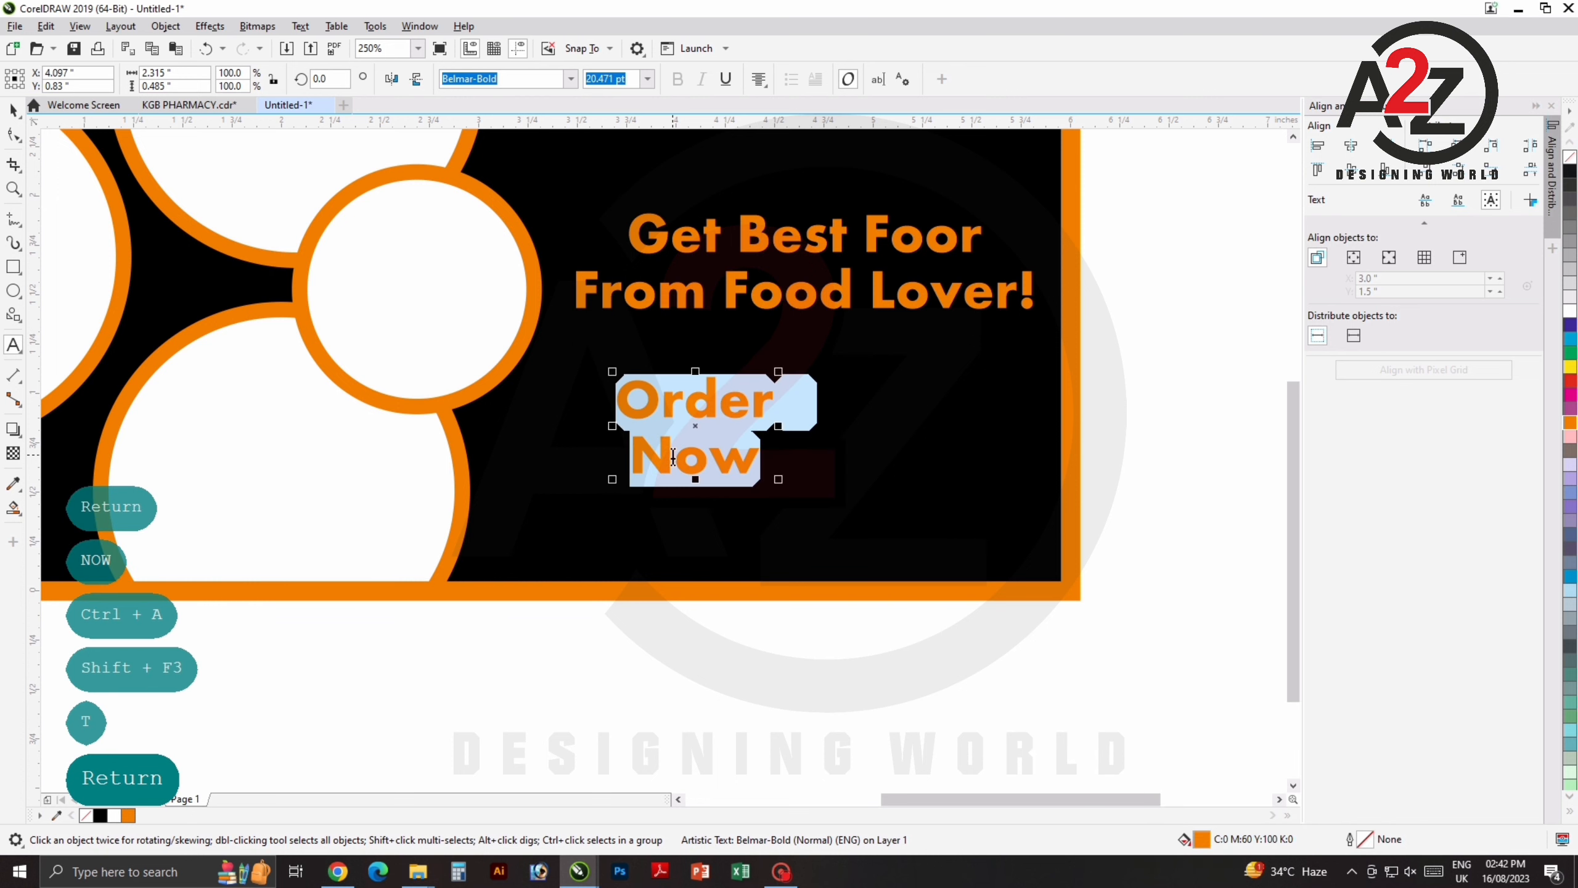
{"action": "key", "text": "ctrl+space"}
Enlarge the Order Now text to about 31.64 pt, narrow it slightly and position it beside the lower circle, under the slogan.
{"action": "scroll", "coordinate": [611, 450], "scroll_direction": "down", "scroll_amount": 1}
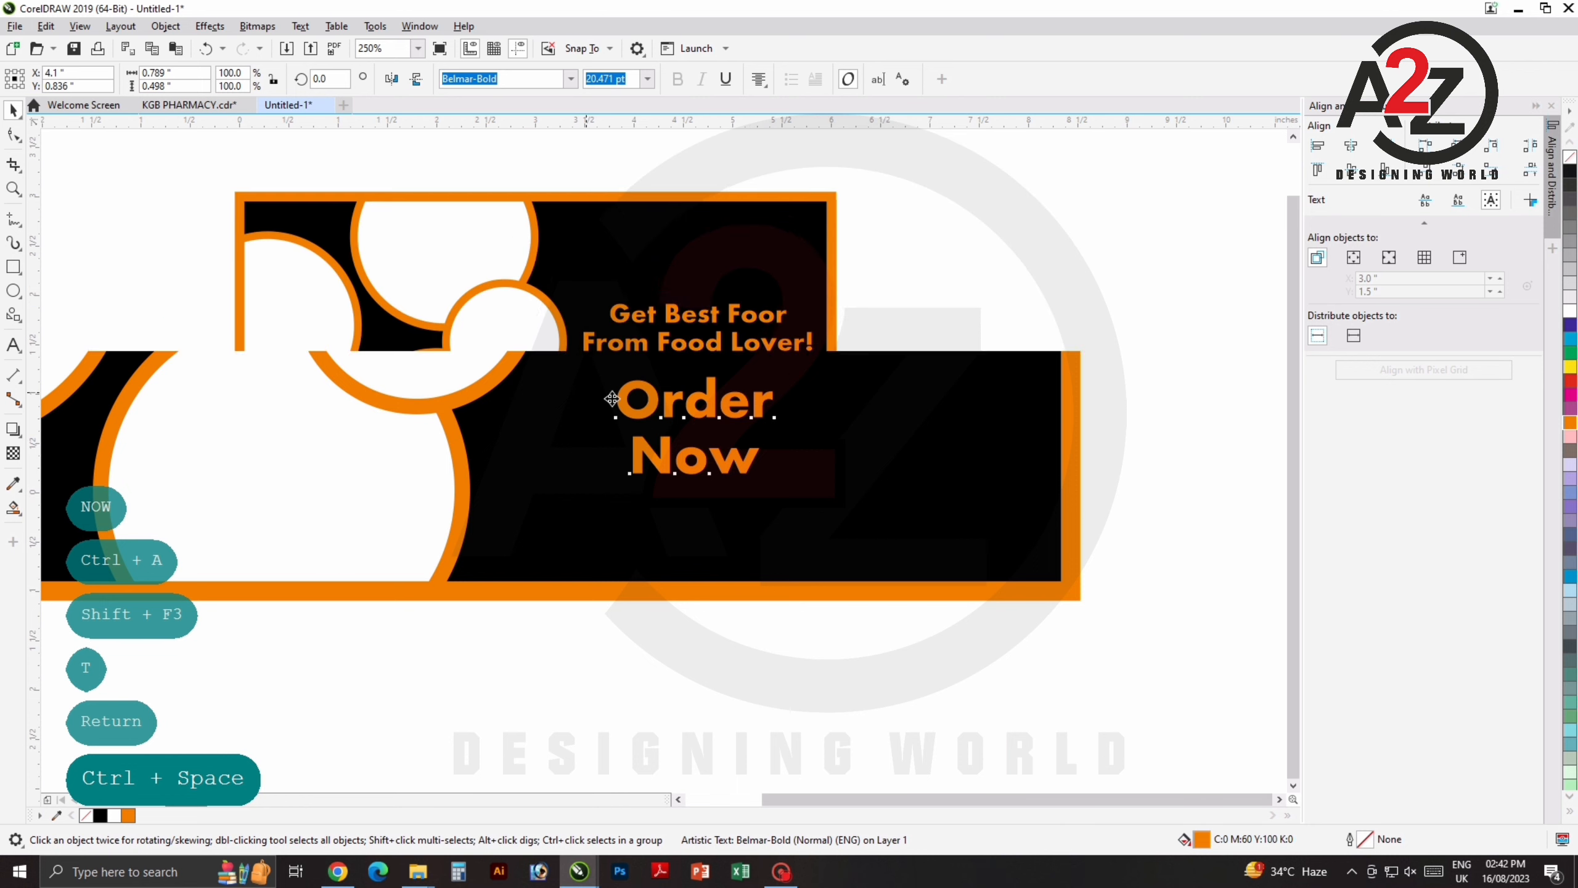
{"action": "left_click", "coordinate": [1021, 439]}
{"action": "scroll", "coordinate": [671, 515], "scroll_direction": "up", "scroll_amount": 1}
{"action": "left_click_drag", "start_coordinate": [679, 471], "coordinate": [691, 438]}
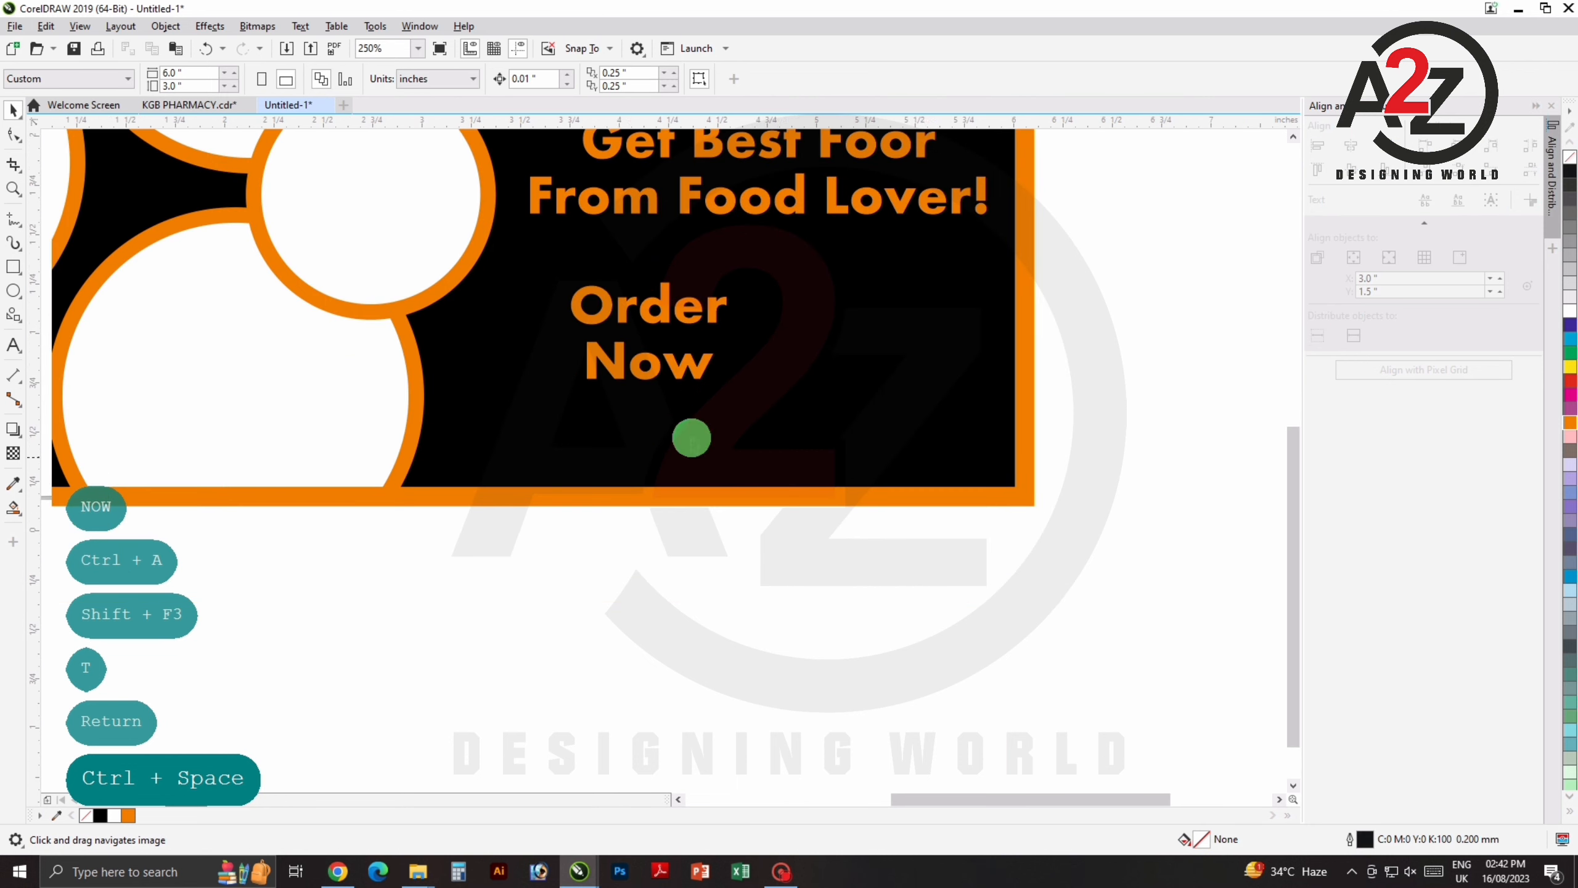
{"action": "left_click", "coordinate": [674, 369]}
{"action": "left_click_drag", "start_coordinate": [674, 369], "coordinate": [739, 439]}
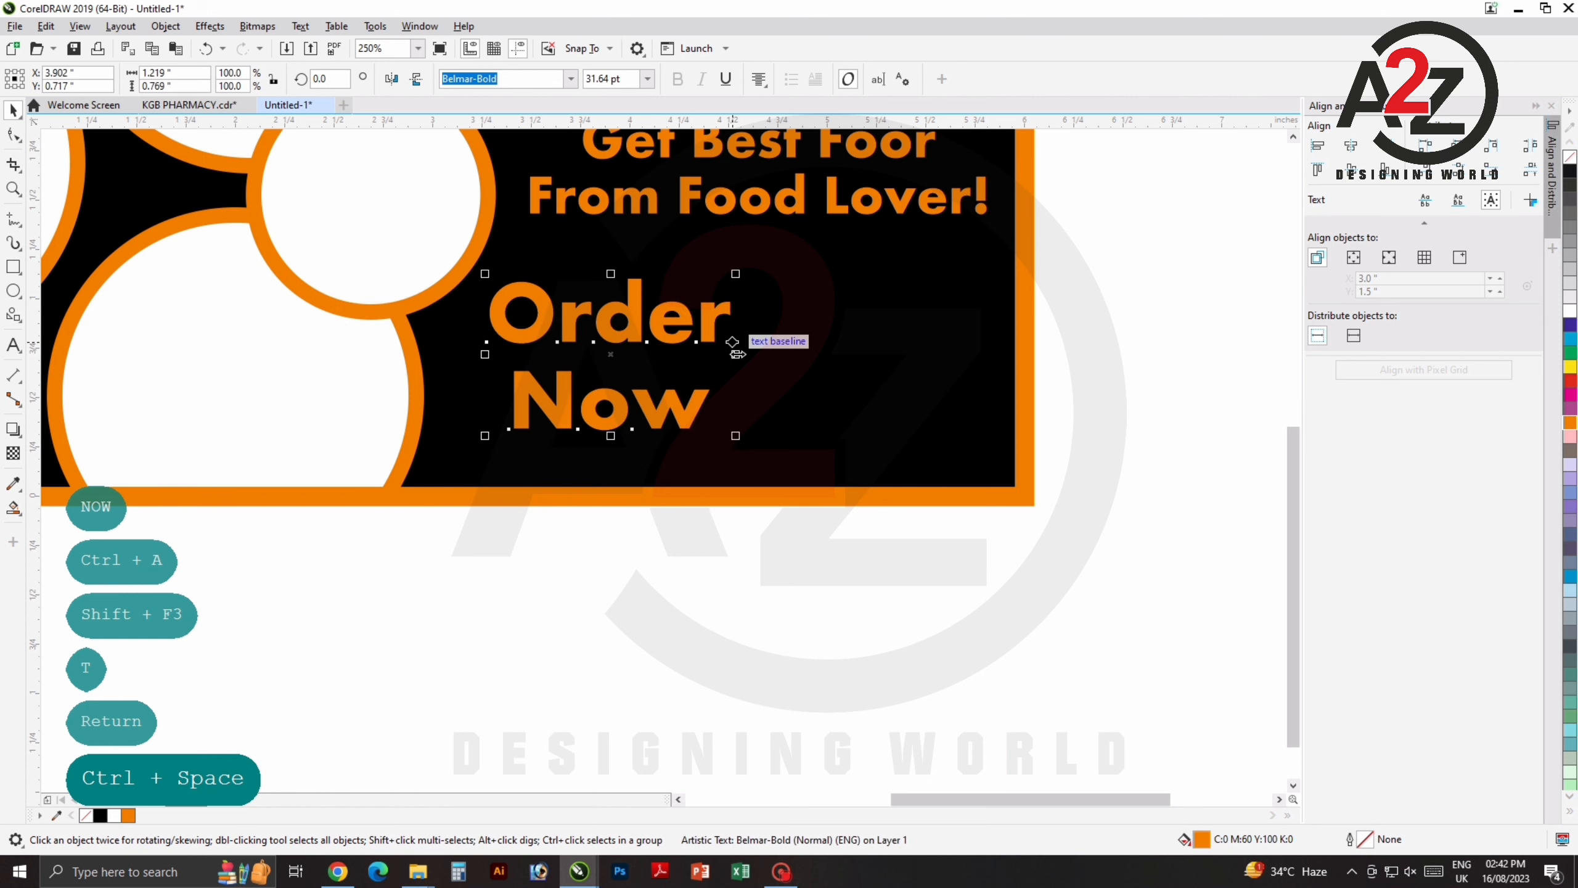
{"action": "left_click_drag", "start_coordinate": [738, 353], "coordinate": [716, 354]}
{"action": "left_click_drag", "start_coordinate": [657, 405], "coordinate": [651, 408]}
{"action": "left_click", "coordinate": [710, 569]}
Draw a thin vertical rectangle about 0.042 by 0.358 inch beside the Order Now text, filled orange with no outline.
{"action": "left_click_drag", "start_coordinate": [998, 376], "coordinate": [1019, 419]}
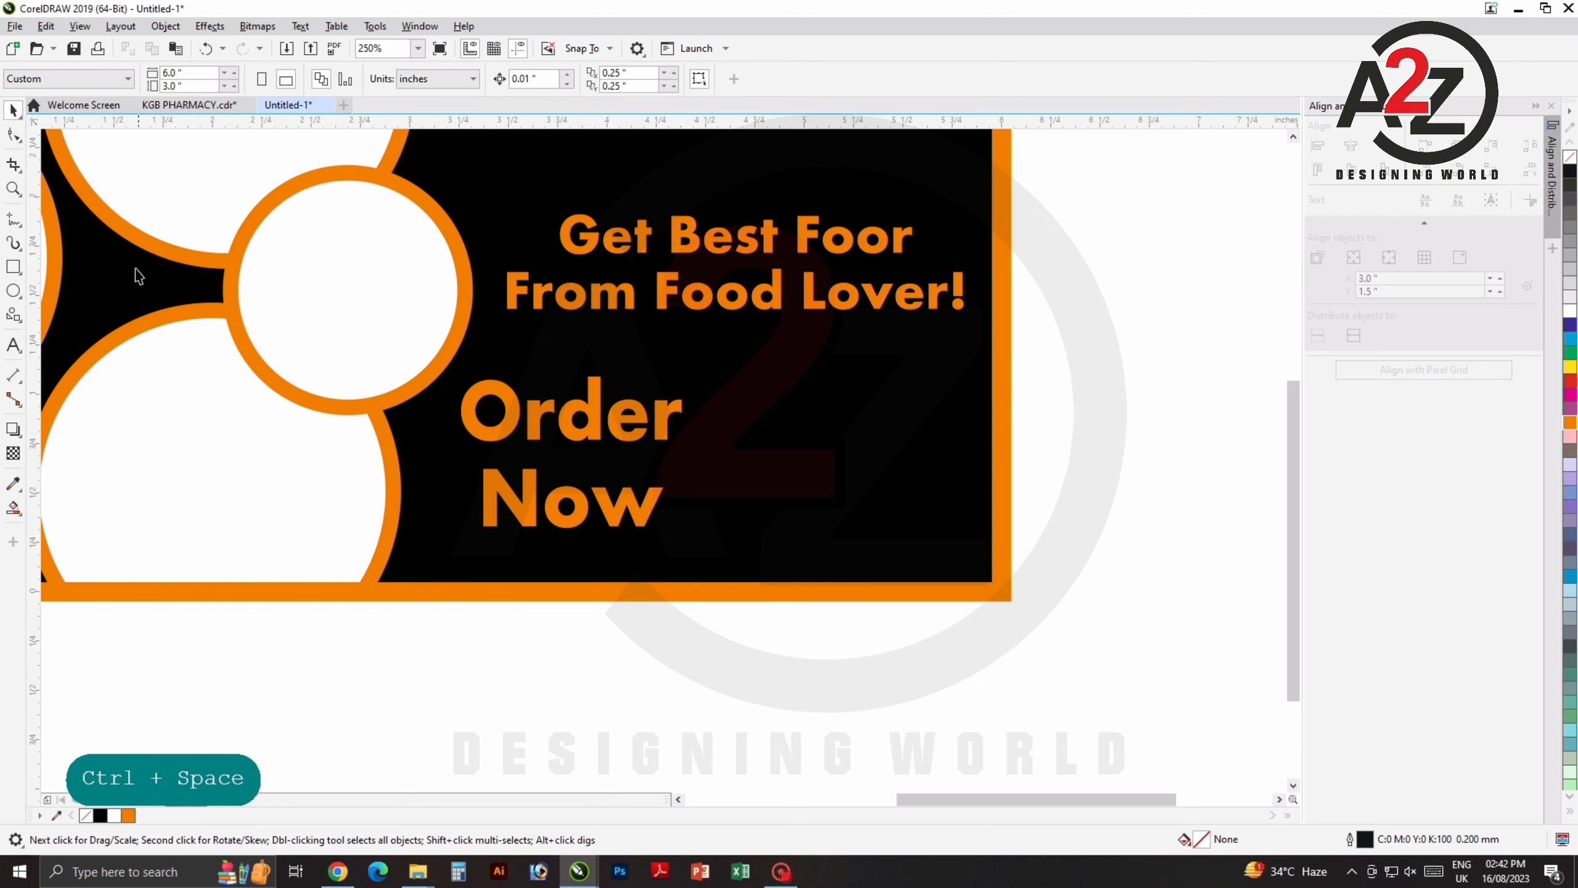
{"action": "left_click", "coordinate": [13, 267]}
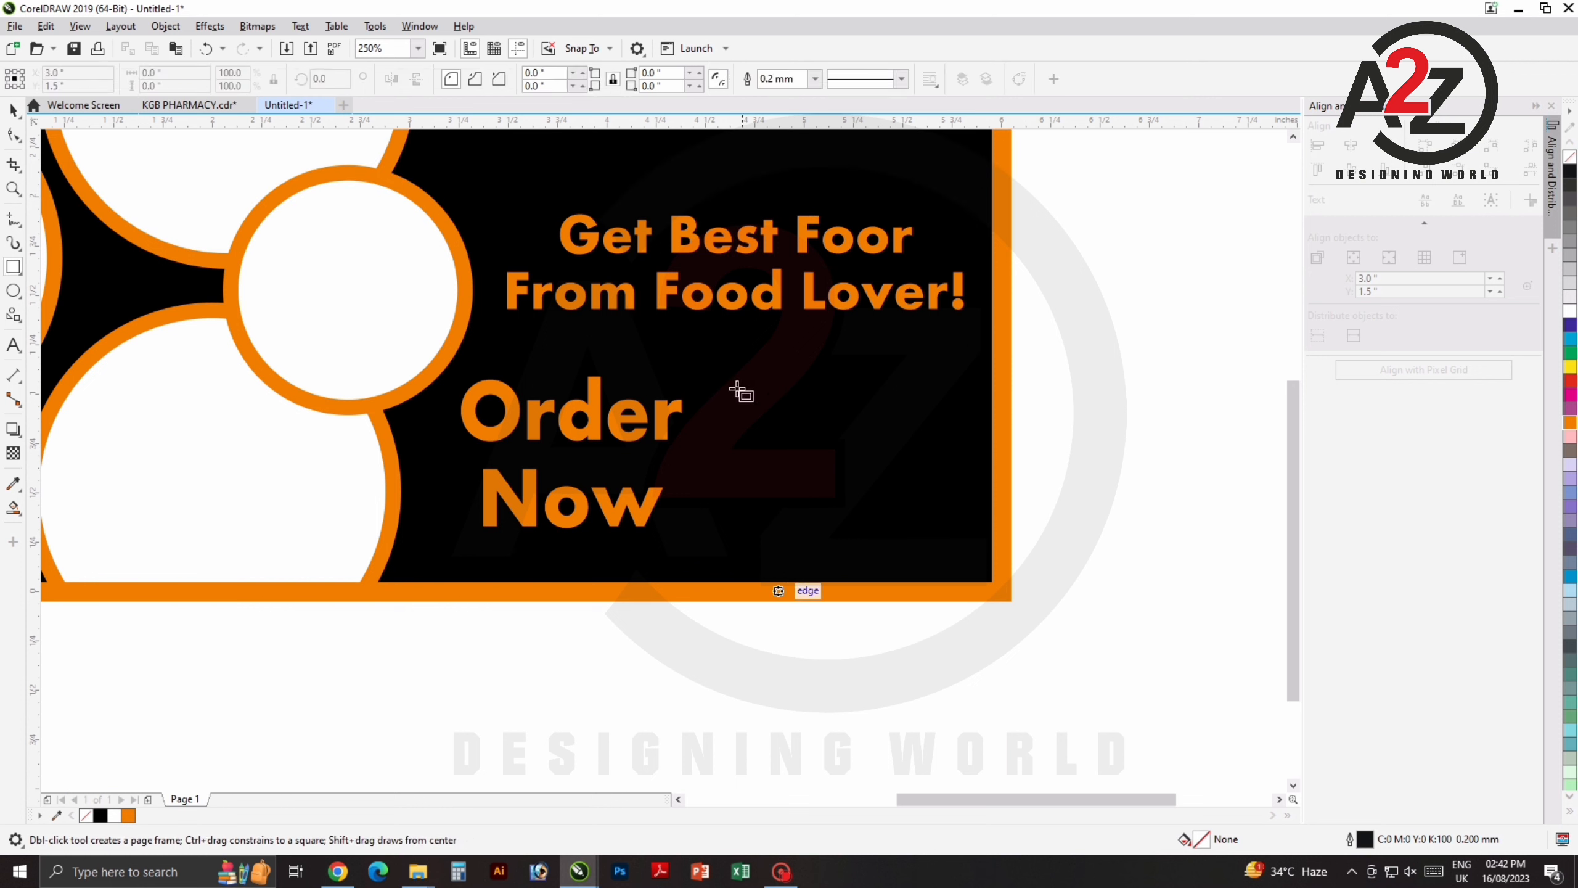
{"action": "left_click_drag", "start_coordinate": [733, 373], "coordinate": [740, 446]}
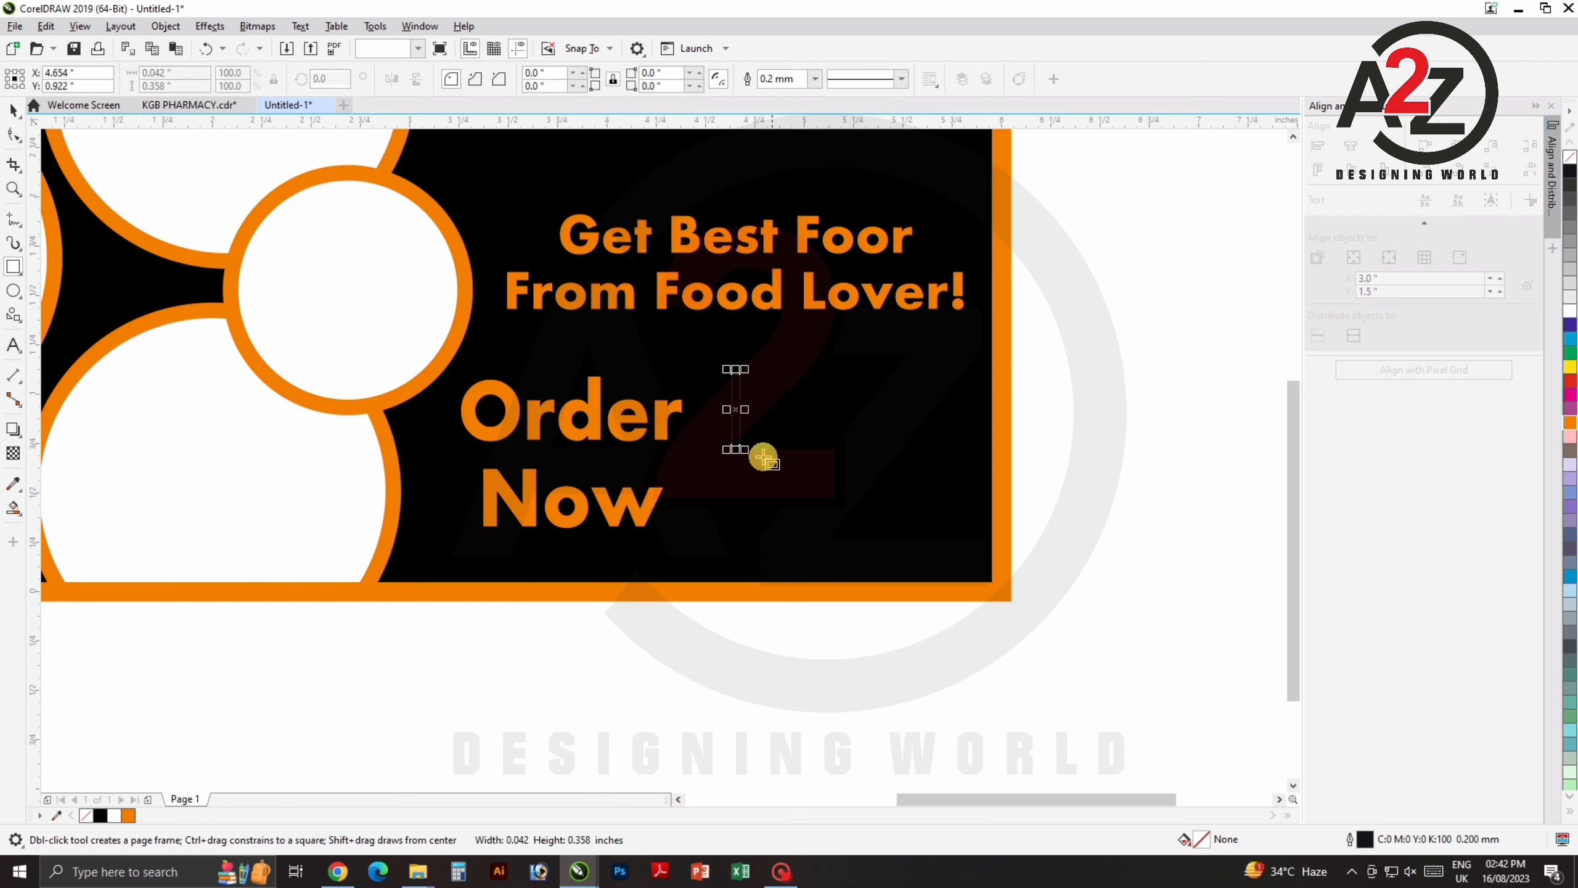
{"action": "left_click", "coordinate": [14, 110]}
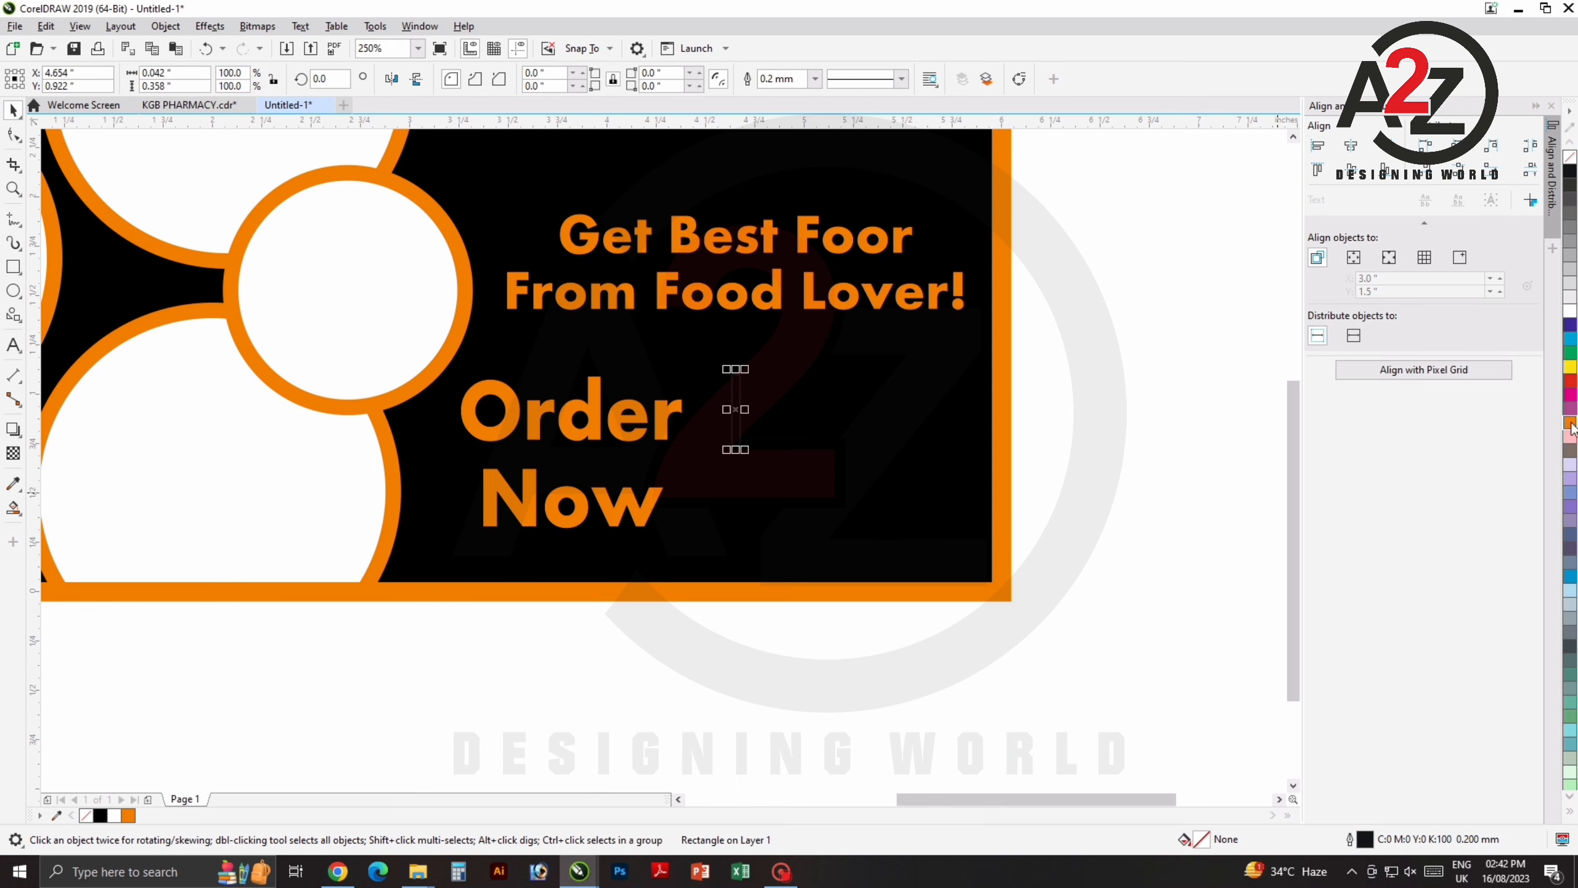
{"action": "left_click", "coordinate": [1572, 428]}
{"action": "scroll", "coordinate": [737, 411], "scroll_direction": "up", "scroll_amount": 2}
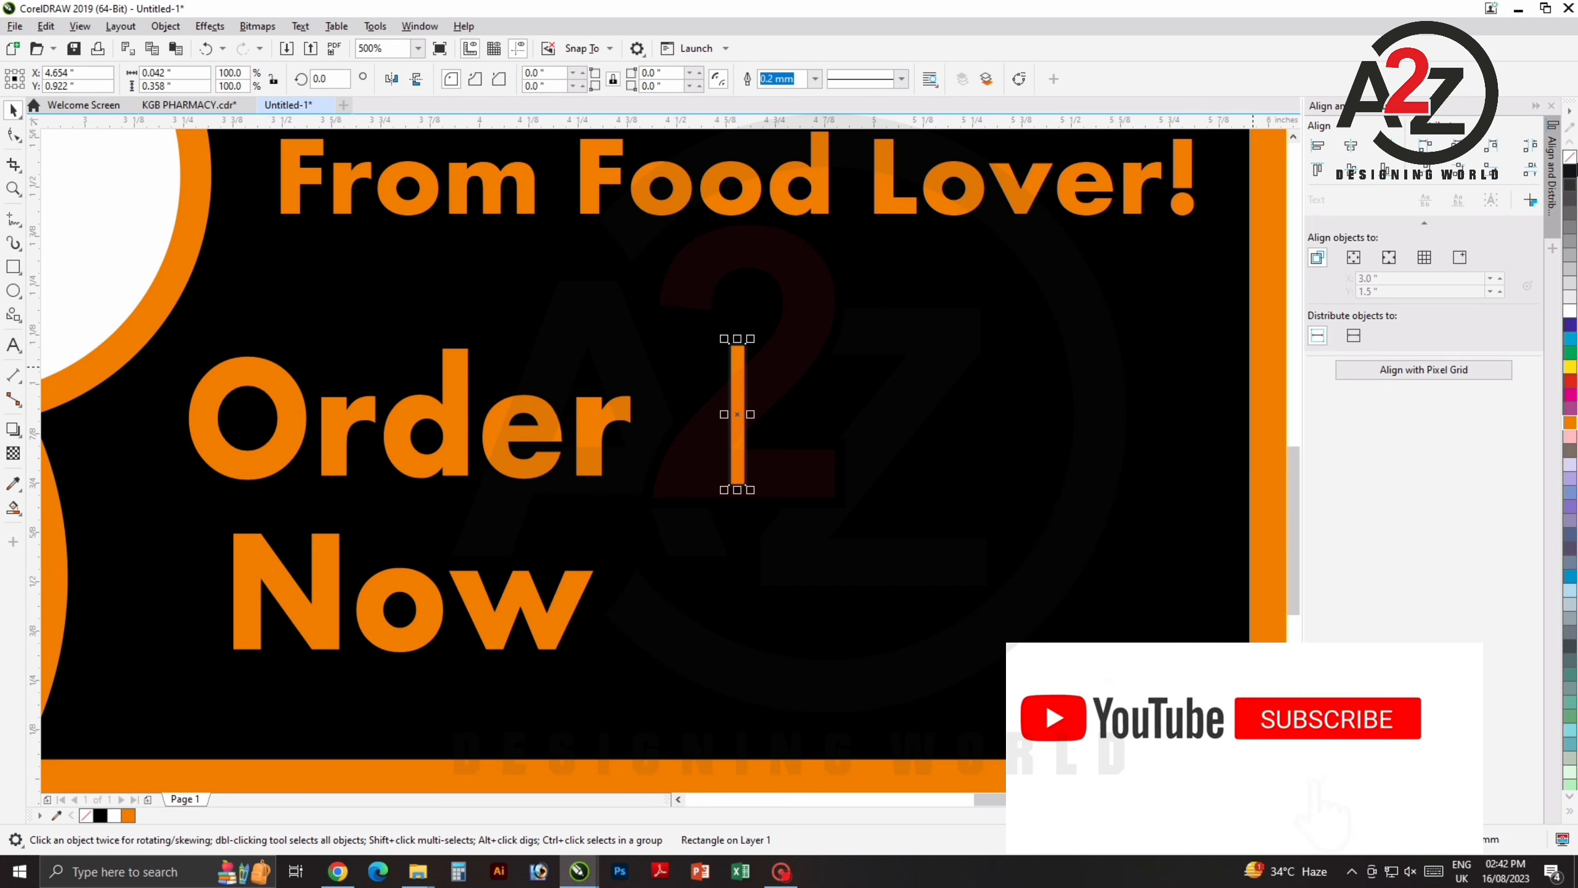
Apply a vertical fountain transparency to the thin rectangle so that its lower end fades out.
{"action": "left_click", "coordinate": [13, 453]}
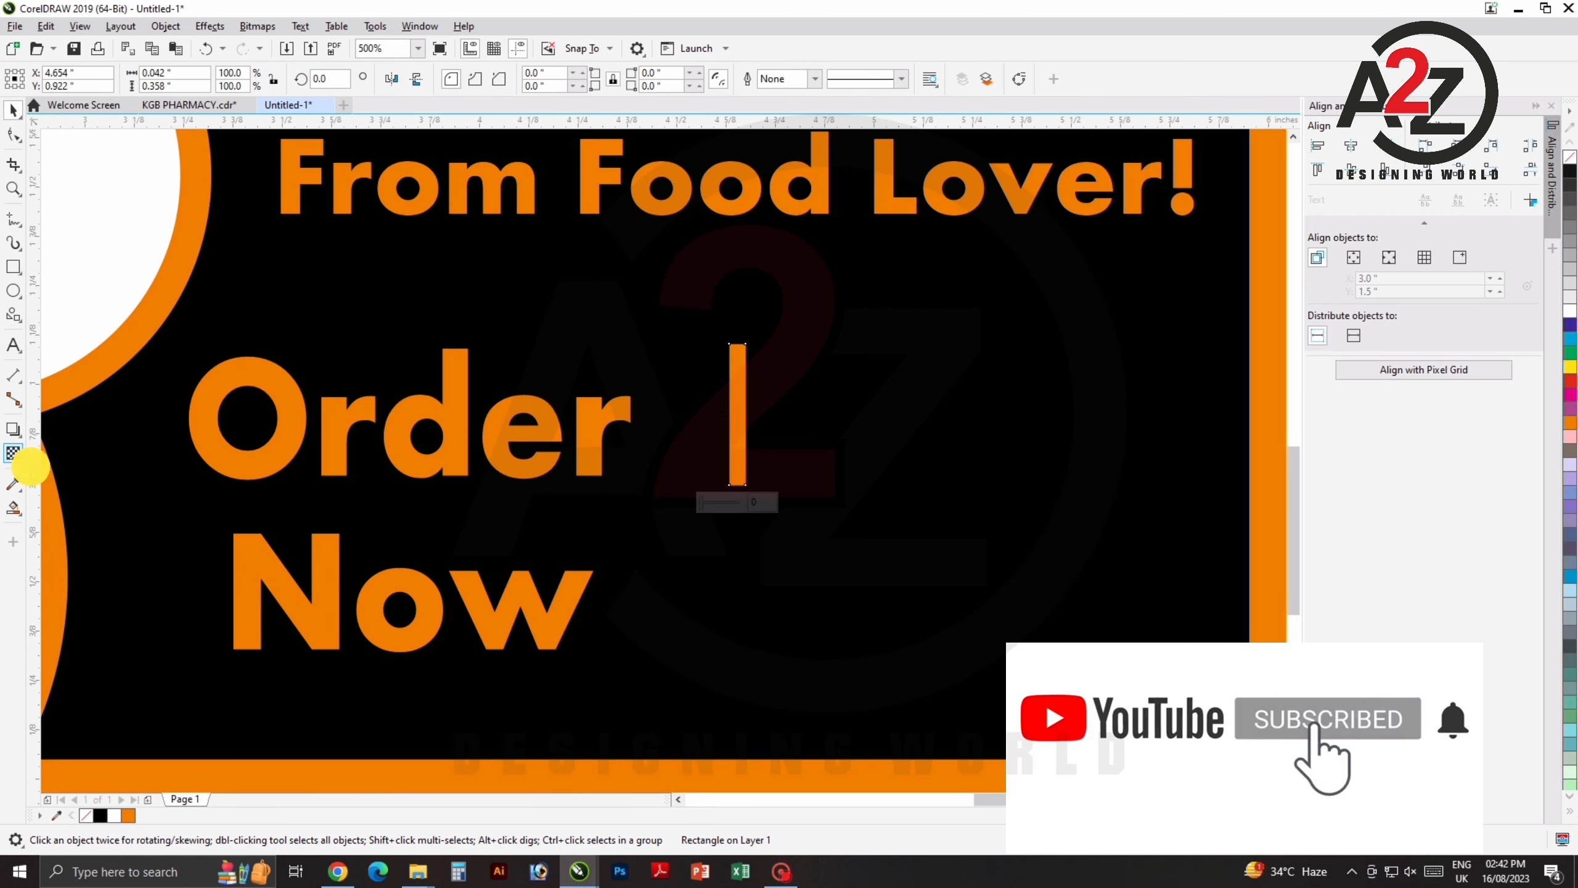
{"action": "left_click_drag", "start_coordinate": [737, 415], "coordinate": [736, 465]}
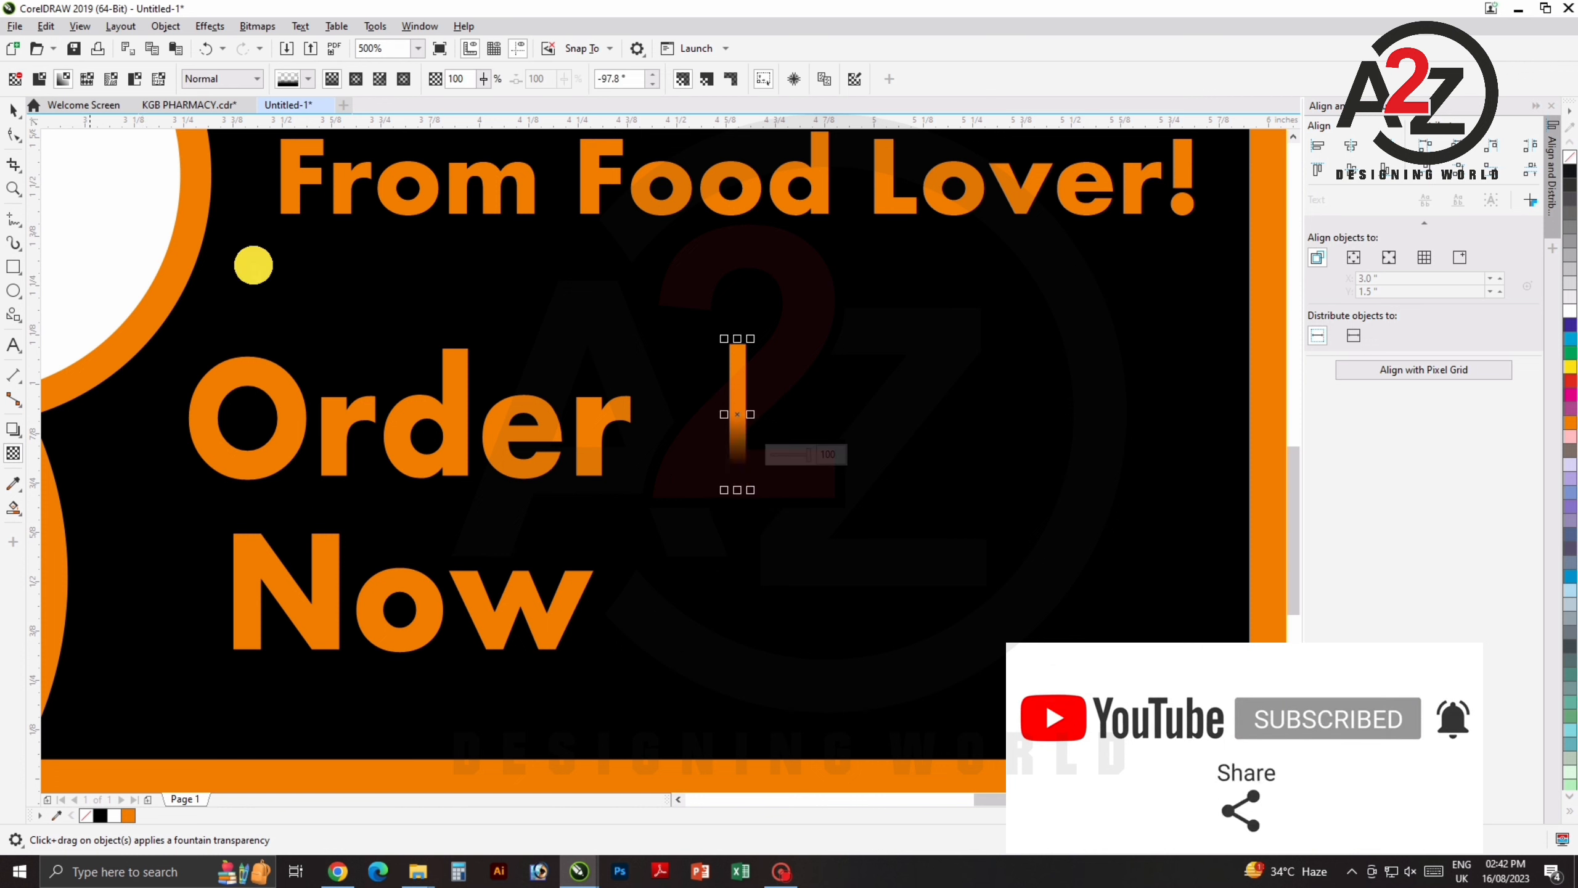
{"action": "key", "text": "space"}
Mirror a copy of the faded bar upward from its top edge and group both halves into one divider.
{"action": "left_click_drag", "start_coordinate": [754, 491], "coordinate": [739, 346]}
{"action": "scroll", "coordinate": [747, 364], "scroll_direction": "up", "scroll_amount": 2}
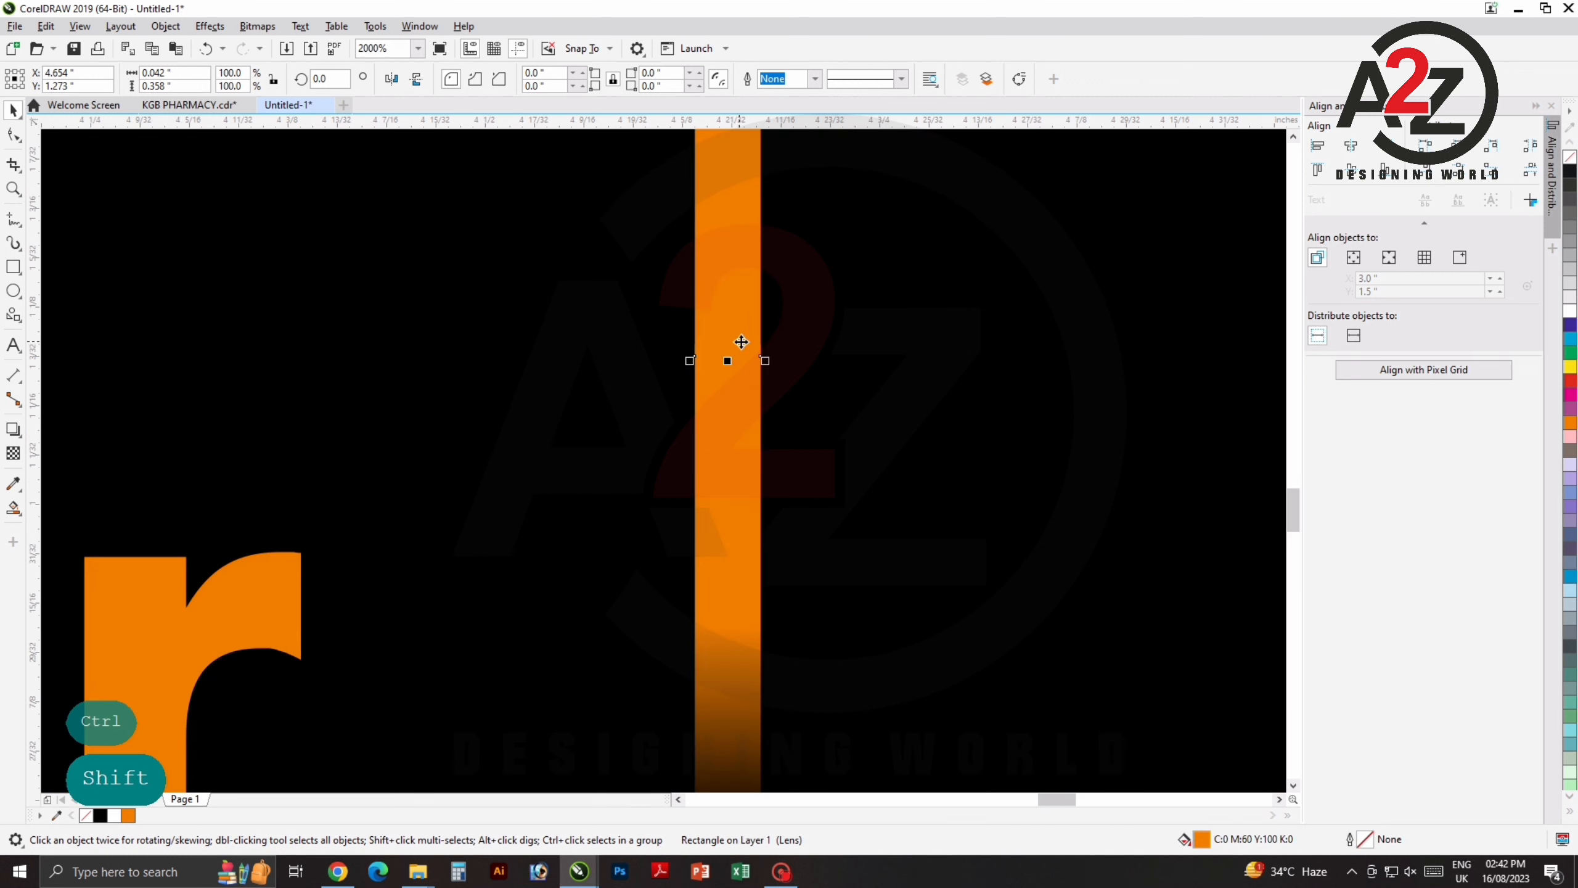
{"action": "scroll", "coordinate": [739, 345], "scroll_direction": "down", "scroll_amount": 2}
{"action": "left_click", "coordinate": [743, 377], "text": "shift"}
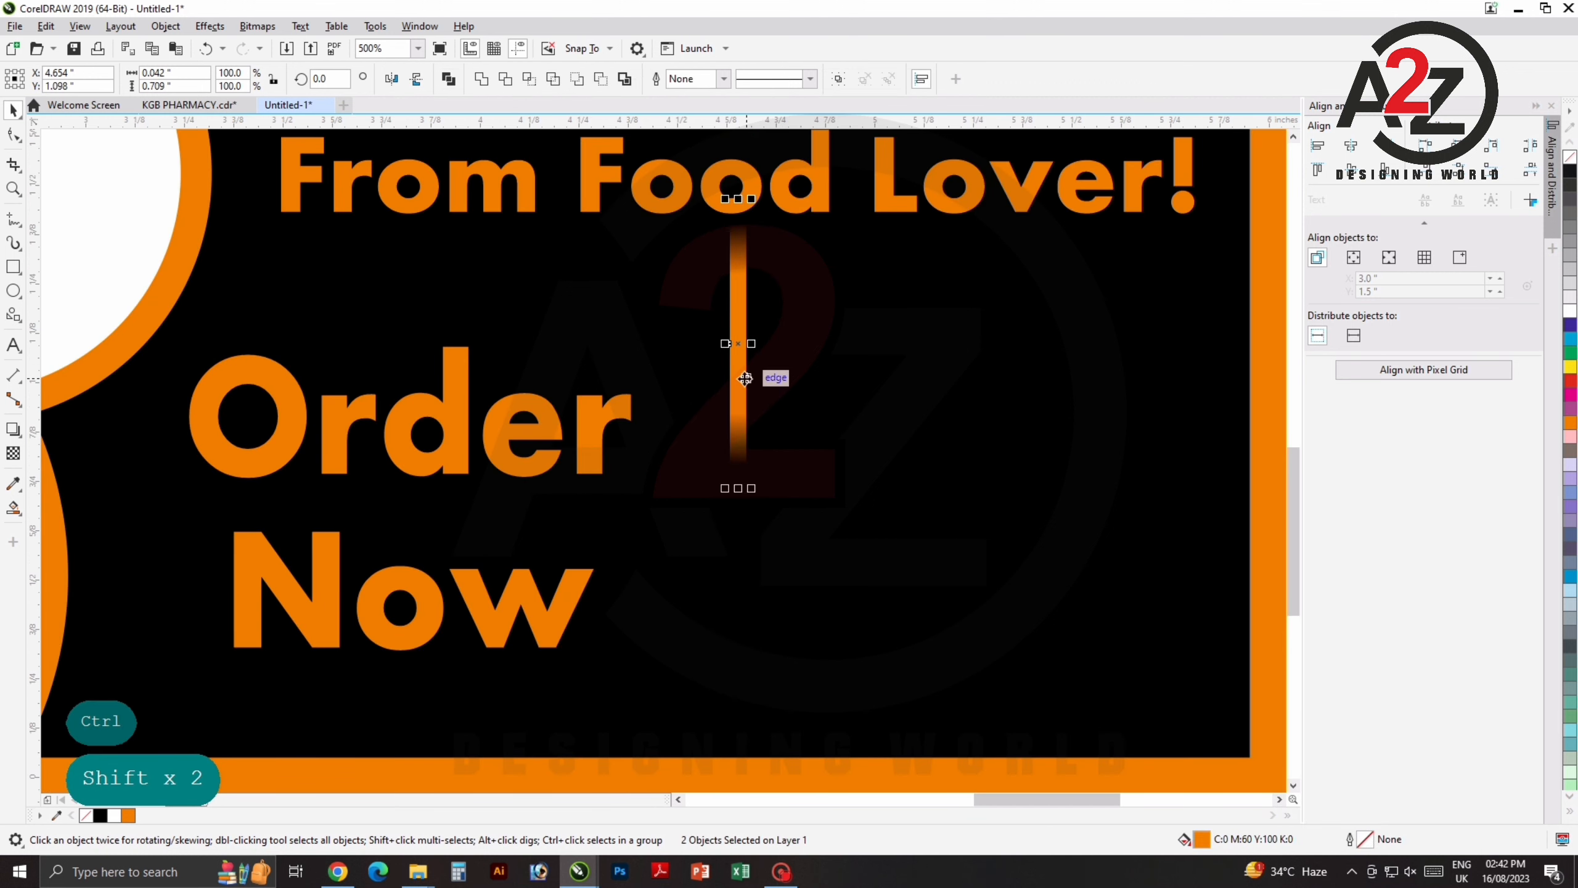
{"action": "key", "text": "ctrl+g"}
Align the divider's center vertically with the Order Now text and move it closer to the text.
{"action": "left_click", "coordinate": [625, 404], "text": "shift"}
{"action": "key", "text": "e"}
{"action": "scroll", "coordinate": [695, 389], "scroll_direction": "down", "scroll_amount": 2}
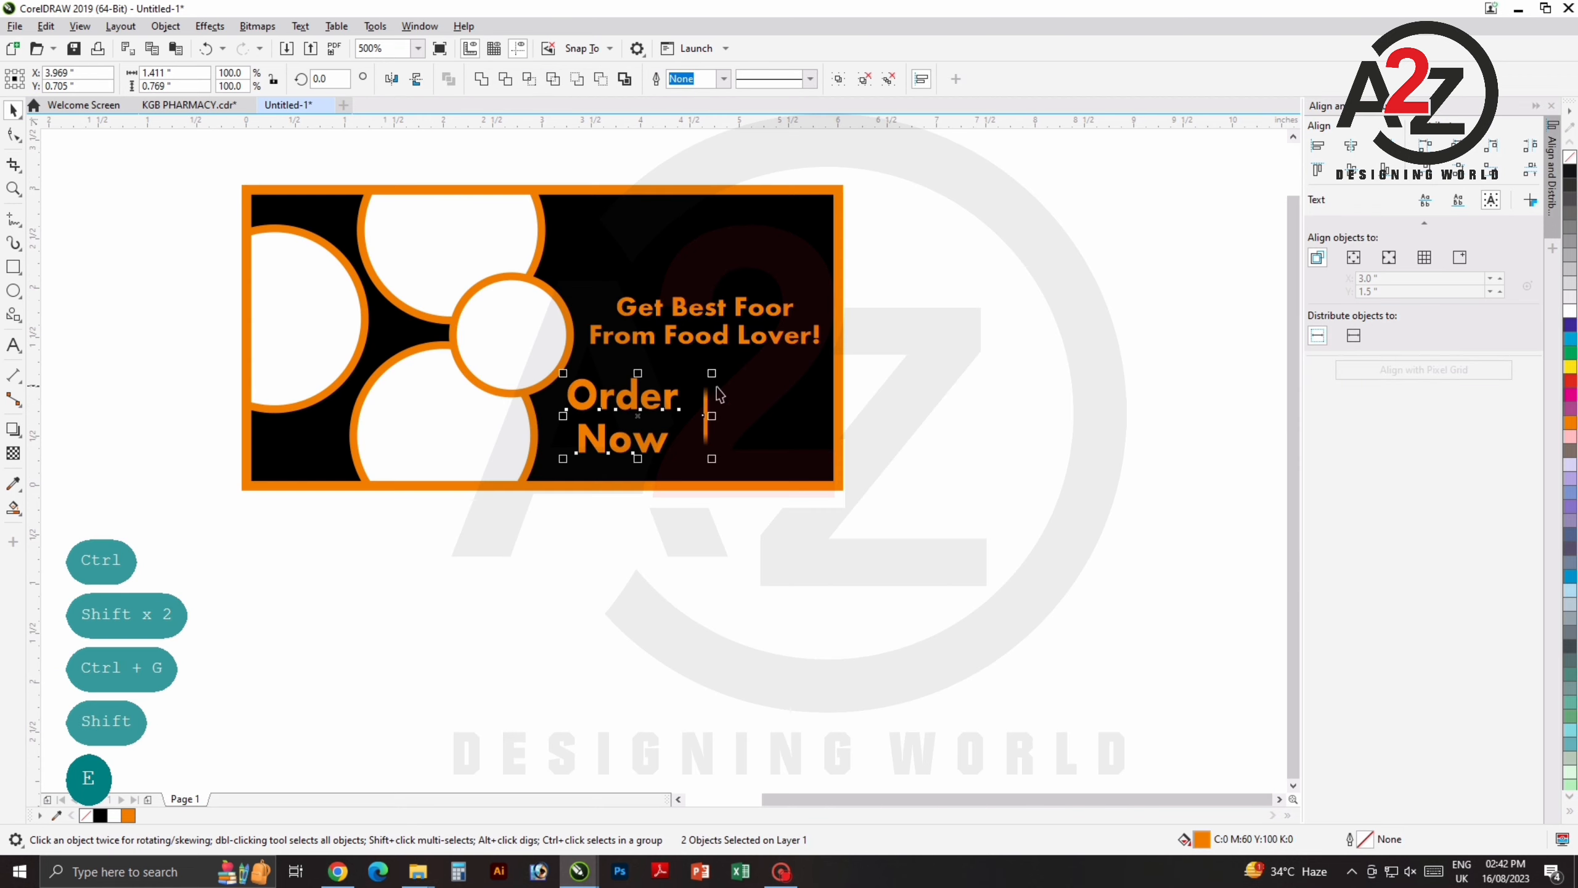
{"action": "scroll", "coordinate": [705, 404], "scroll_direction": "up", "scroll_amount": 2}
{"action": "left_click_drag", "start_coordinate": [694, 405], "coordinate": [643, 411]}
{"action": "scroll", "coordinate": [677, 405], "scroll_direction": "down", "scroll_amount": 1}
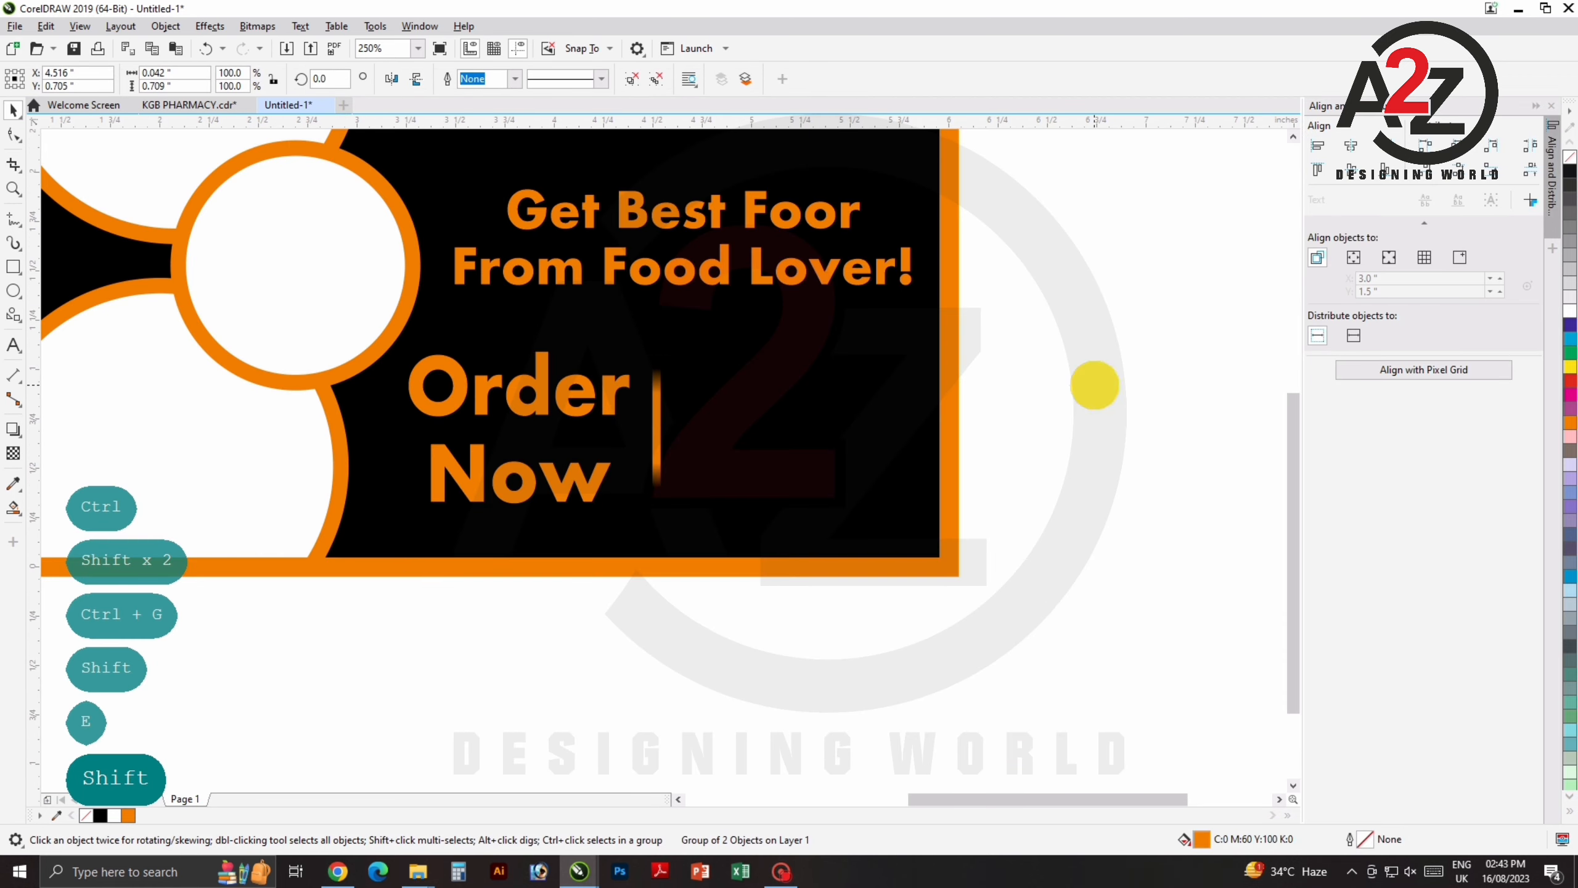
Duplicate the slogan to the area beyond the divider and scale the copy down to about 9.55 pt.
{"action": "left_click", "coordinate": [1095, 385]}
{"action": "left_click", "coordinate": [660, 304]}
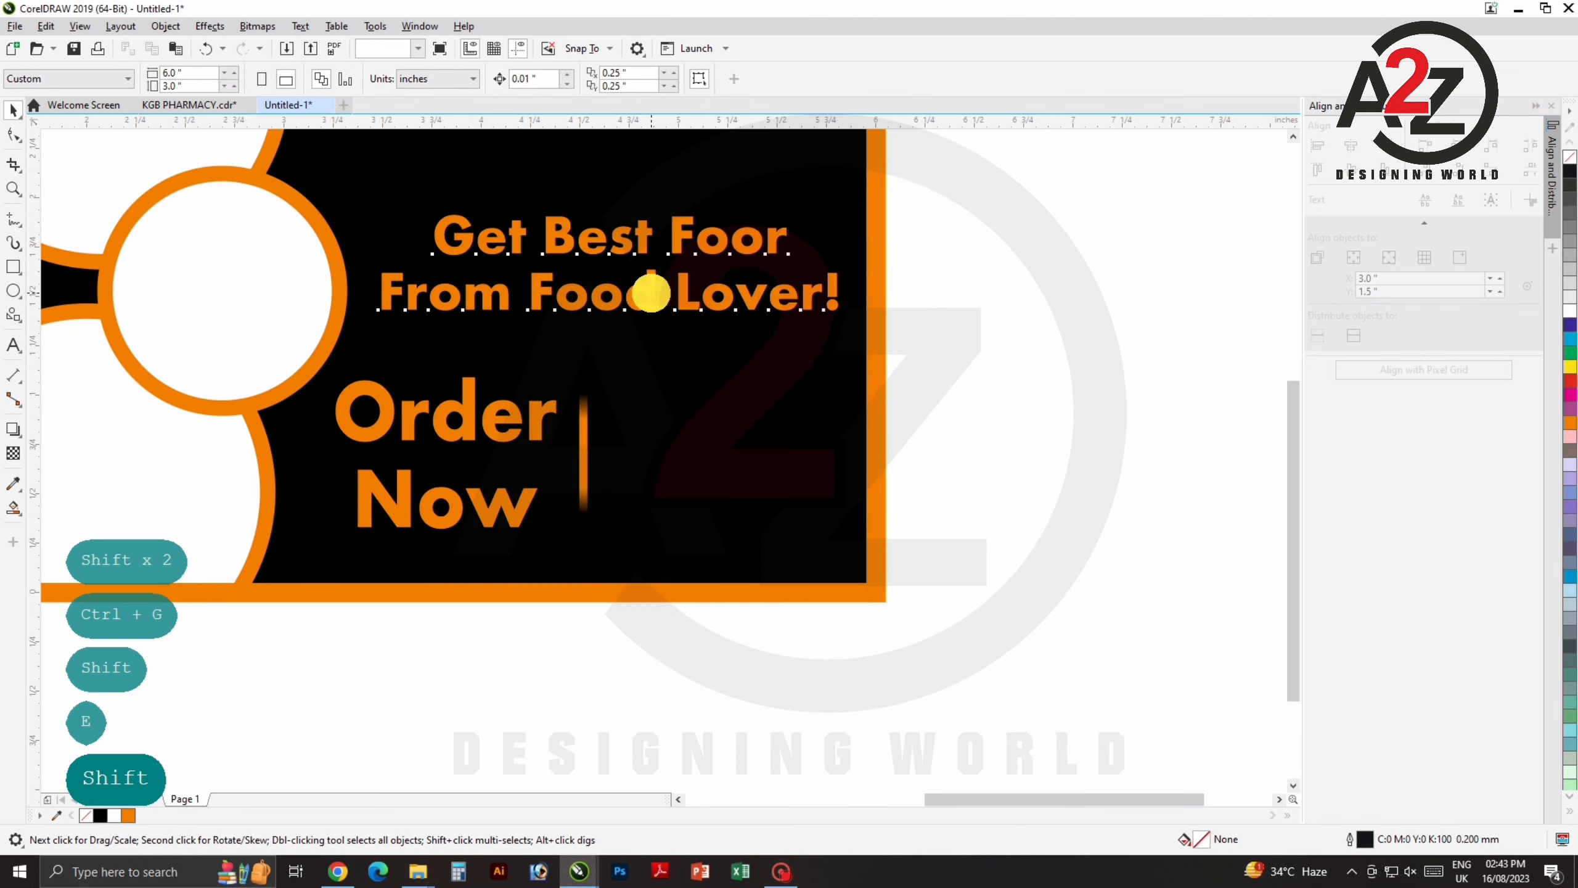
{"action": "left_click_drag", "start_coordinate": [648, 289], "coordinate": [837, 458]}
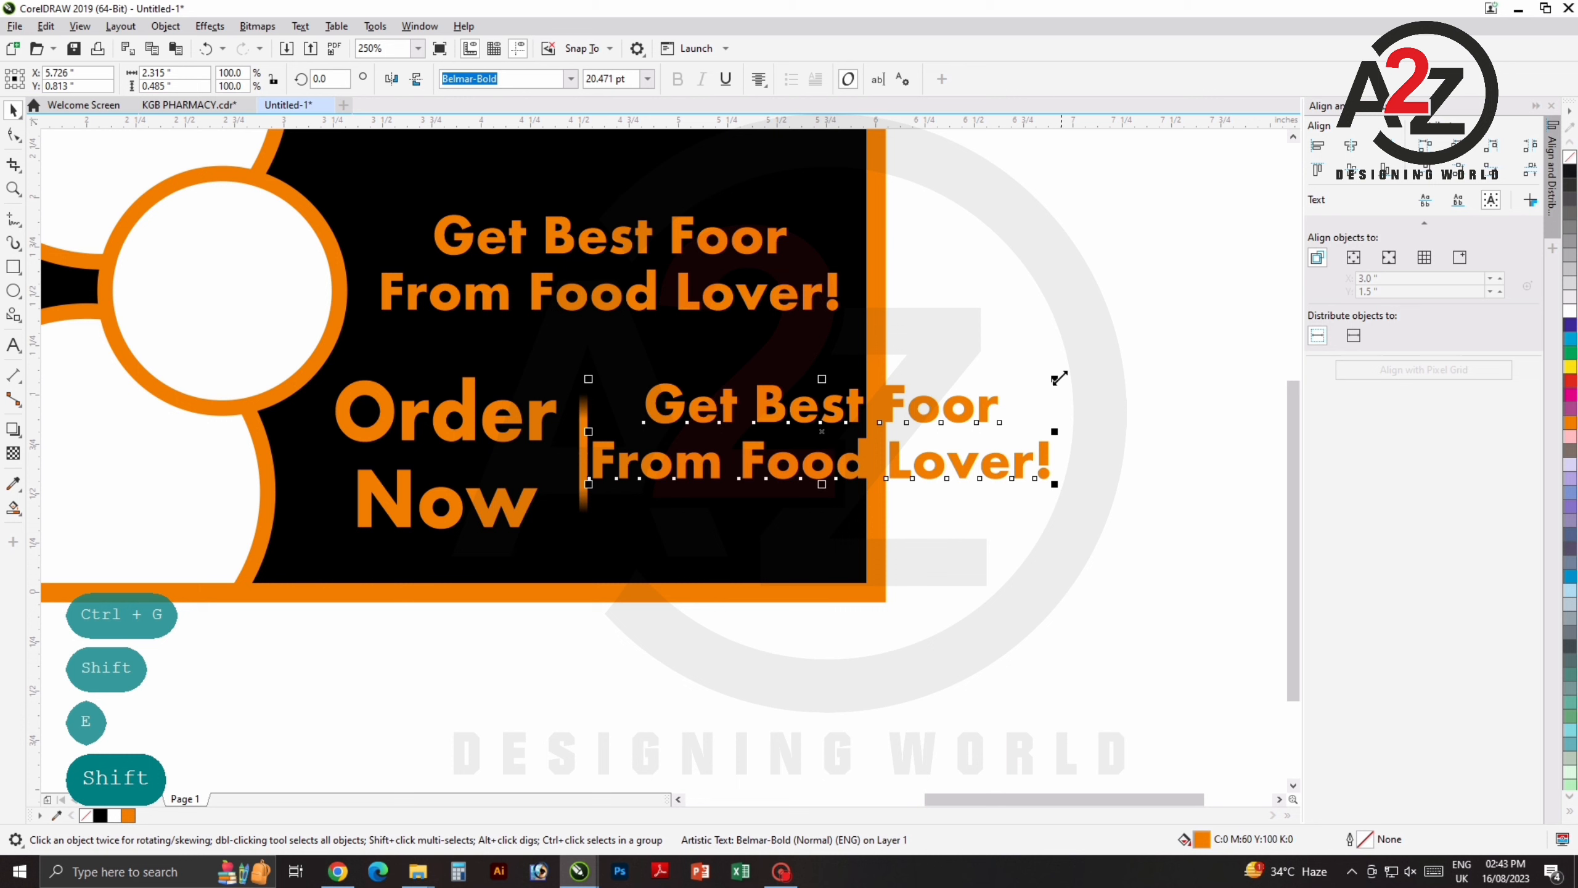
{"action": "left_click_drag", "start_coordinate": [1058, 377], "coordinate": [743, 428]}
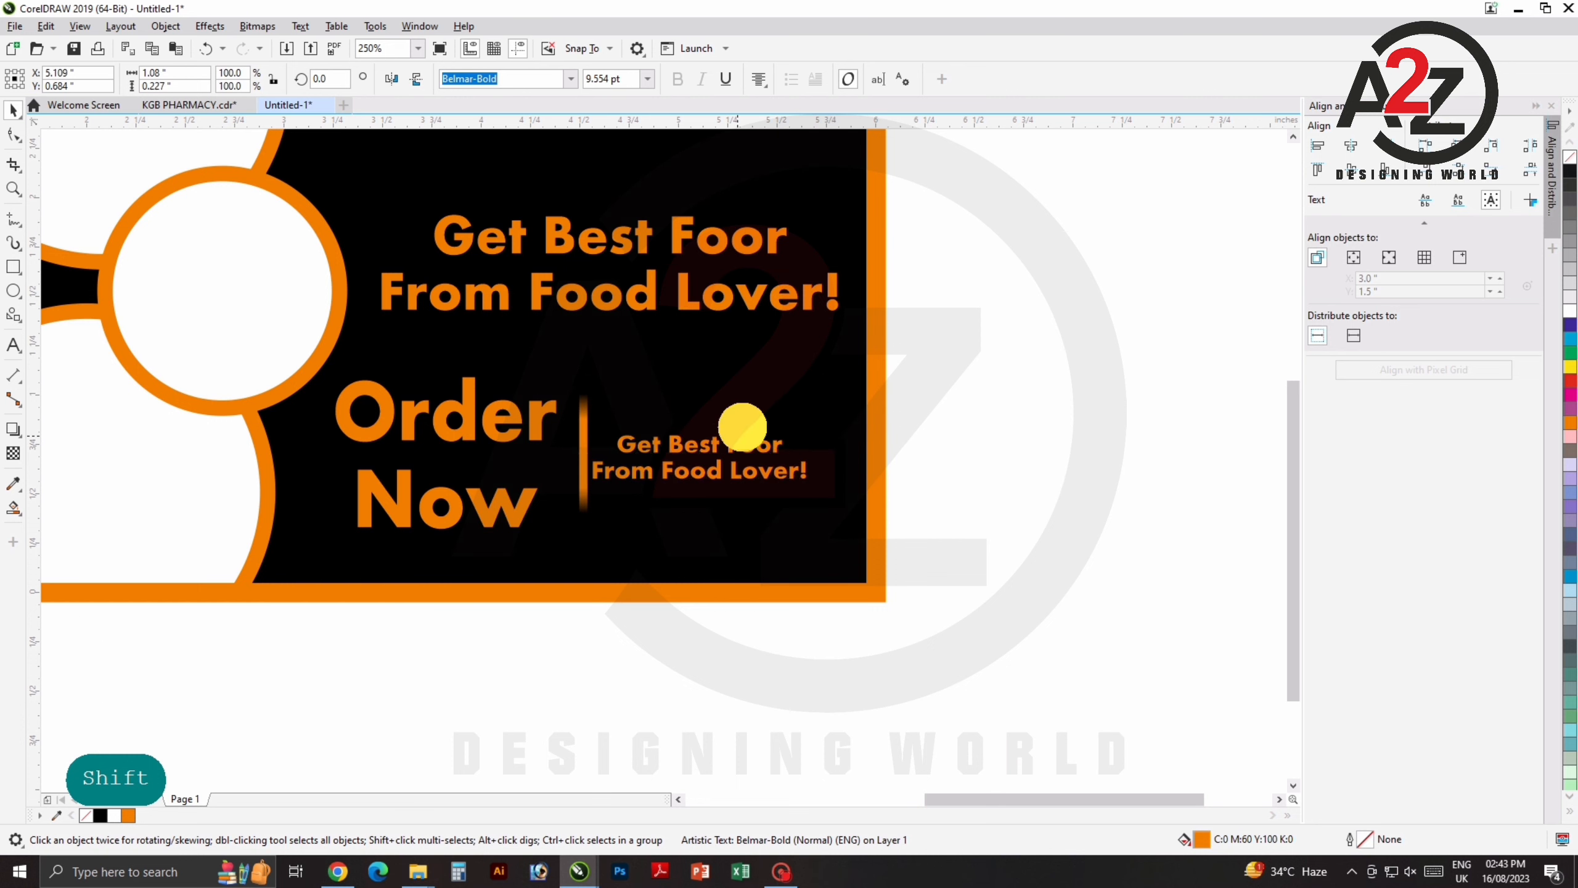
Place the small slogan copy beside the divider's upper half and replace its text with the contact phone number, including the country code.
{"action": "double_click", "coordinate": [742, 427]}
{"action": "key", "text": "ctrl+a"}
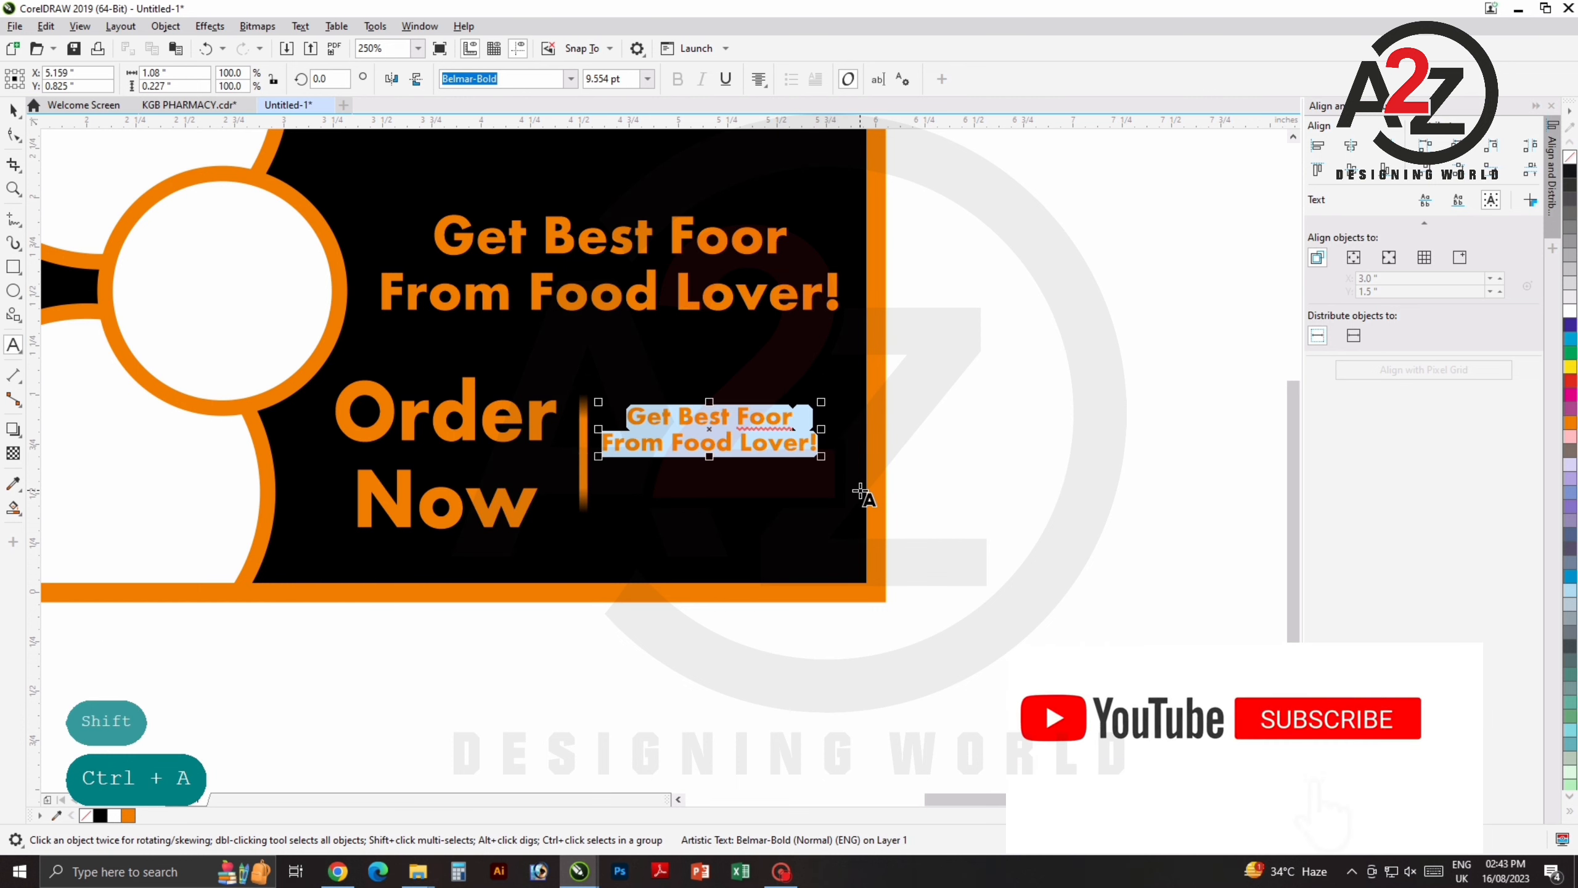
{"action": "type", "text": "+91 "}
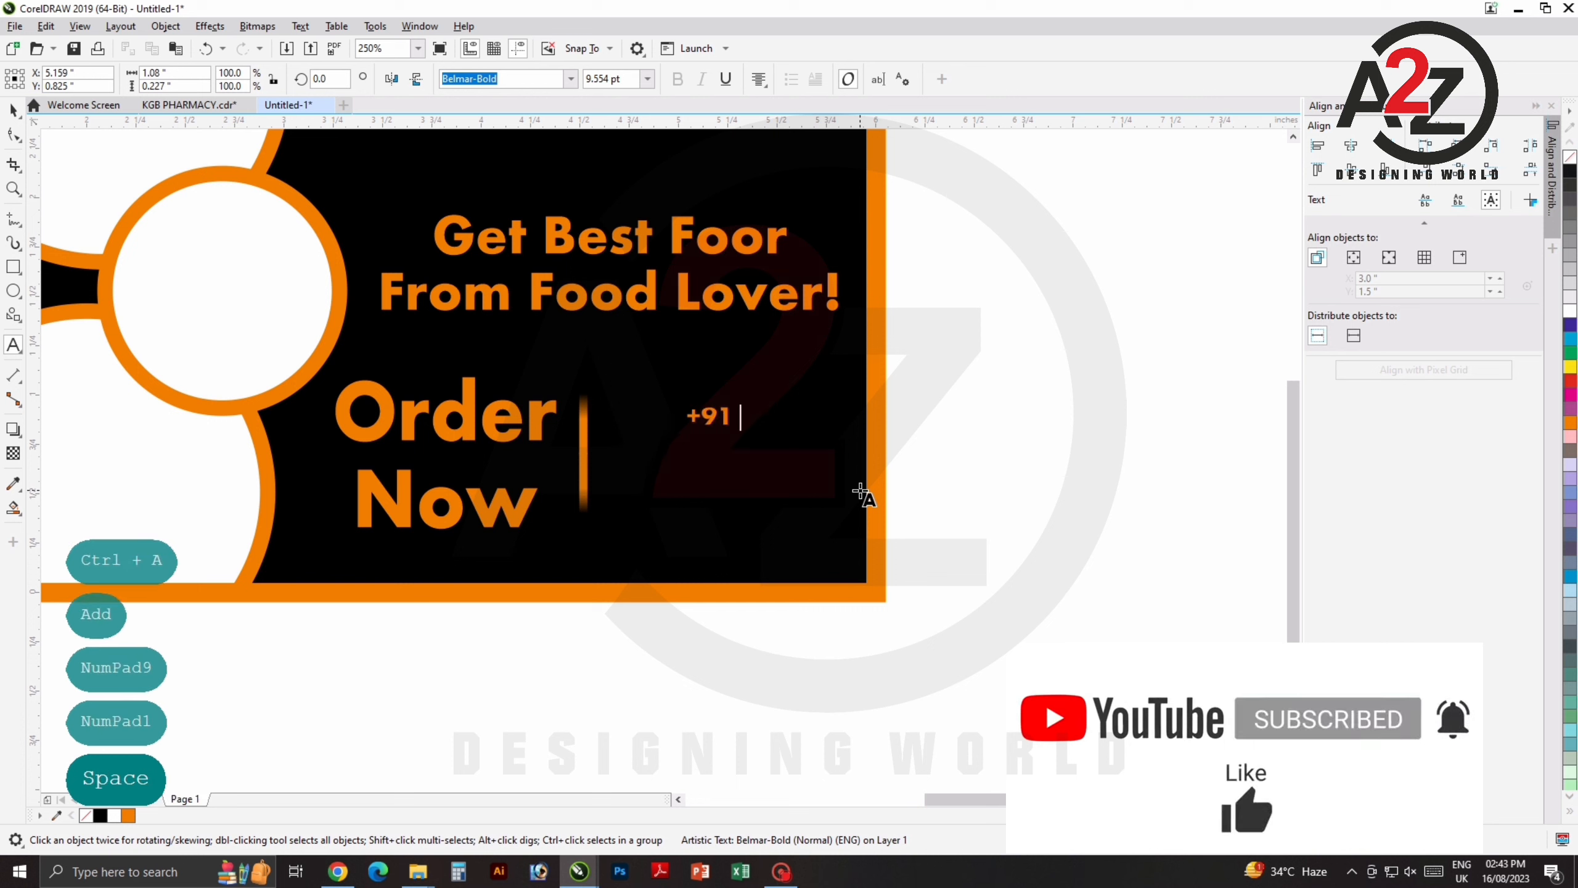
{"action": "type", "text": "-"}
{"action": "key", "text": "BackSpace"}
{"action": "key", "text": "BackSpace"}
{"action": "type", "text": "-"}
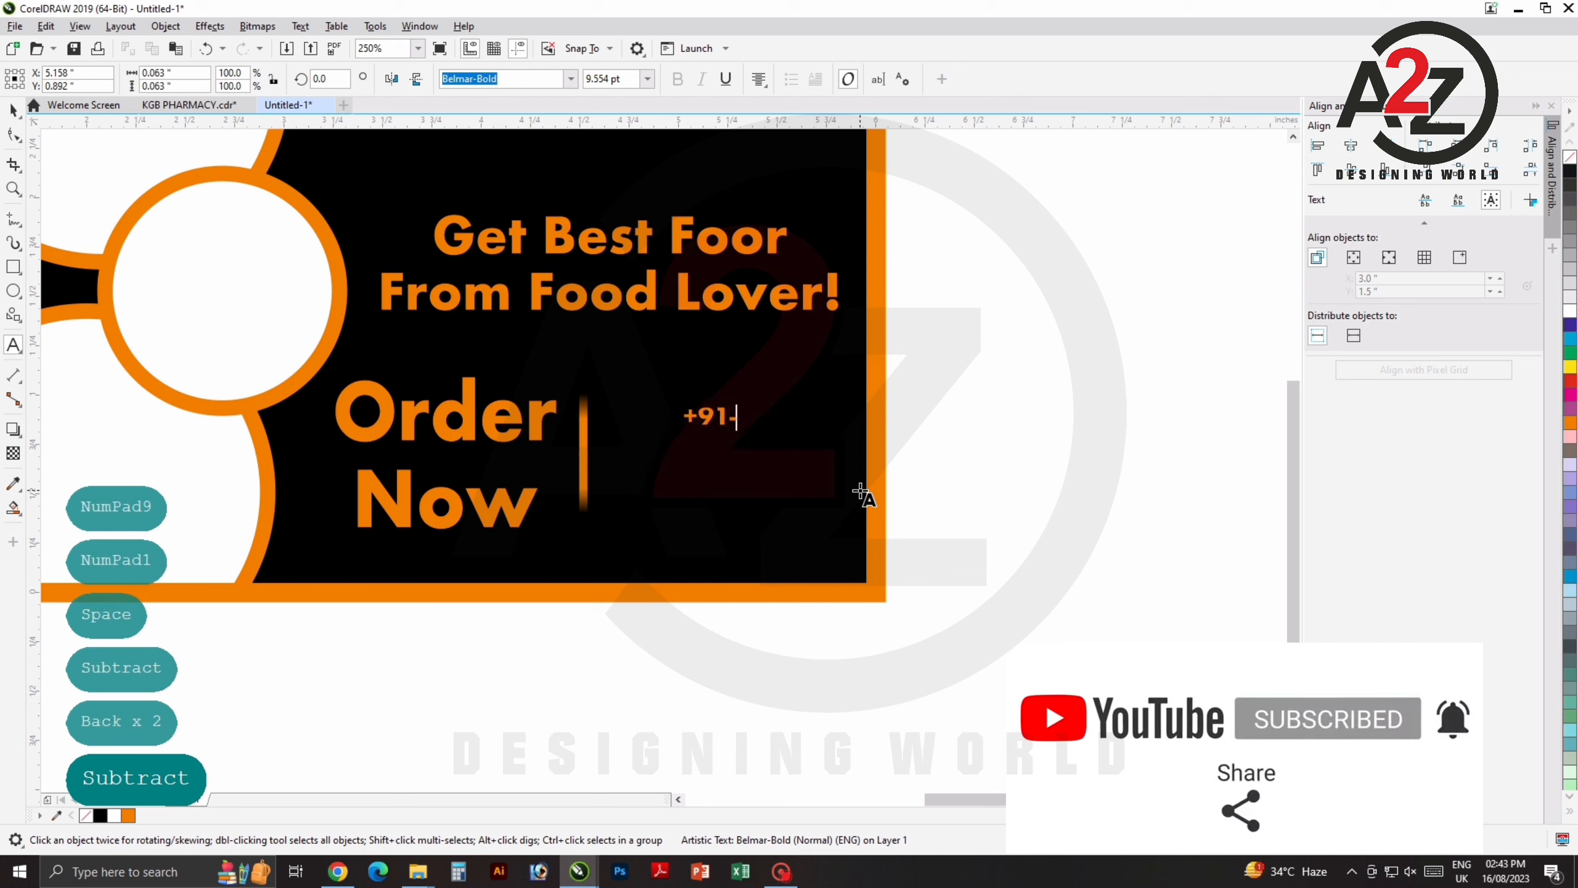
{"action": "type", "text": "12345678"}
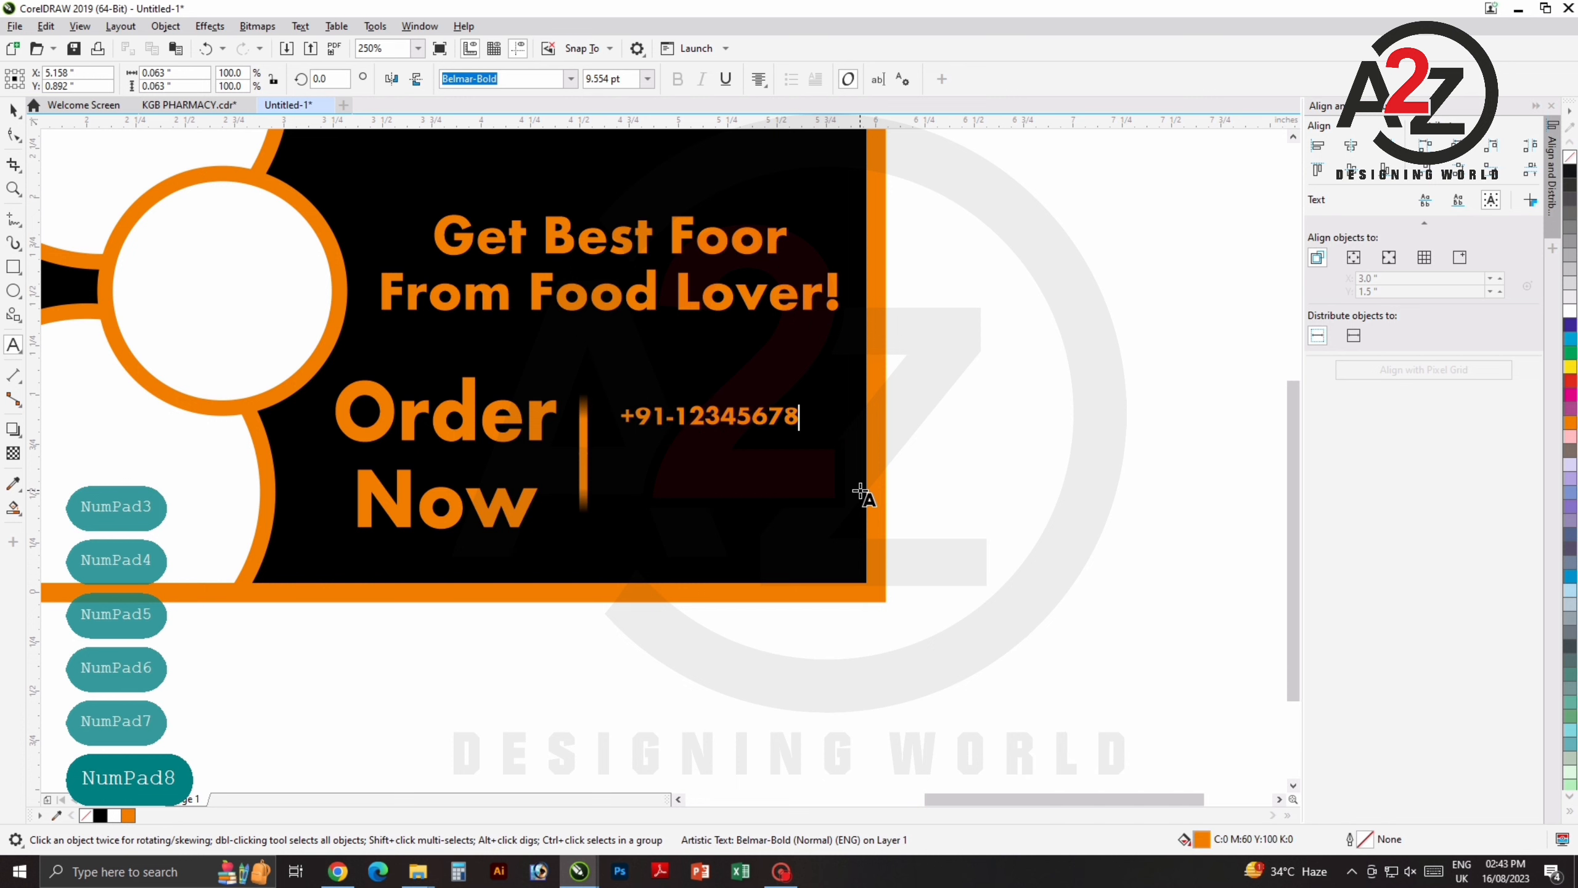
{"action": "type", "text": "90"}
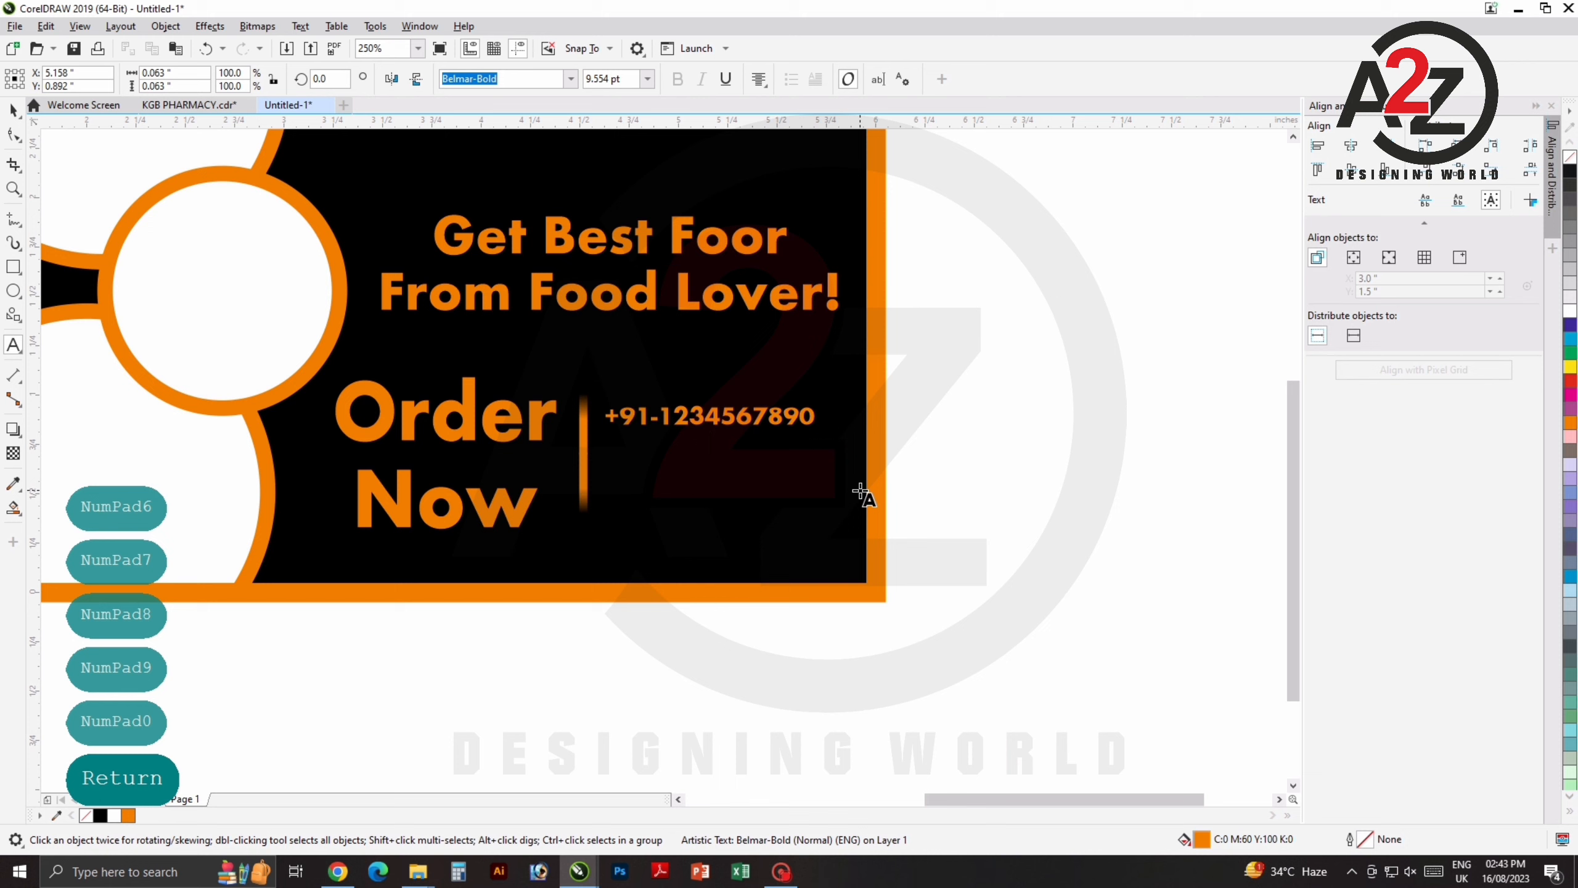
{"action": "type", "text": "YOR"}
{"action": "key", "text": "BackSpace"}
{"action": "key", "text": "BackSpace"}
{"action": "key", "text": "BackSpace"}
{"action": "key", "text": "Caps_Lock"}
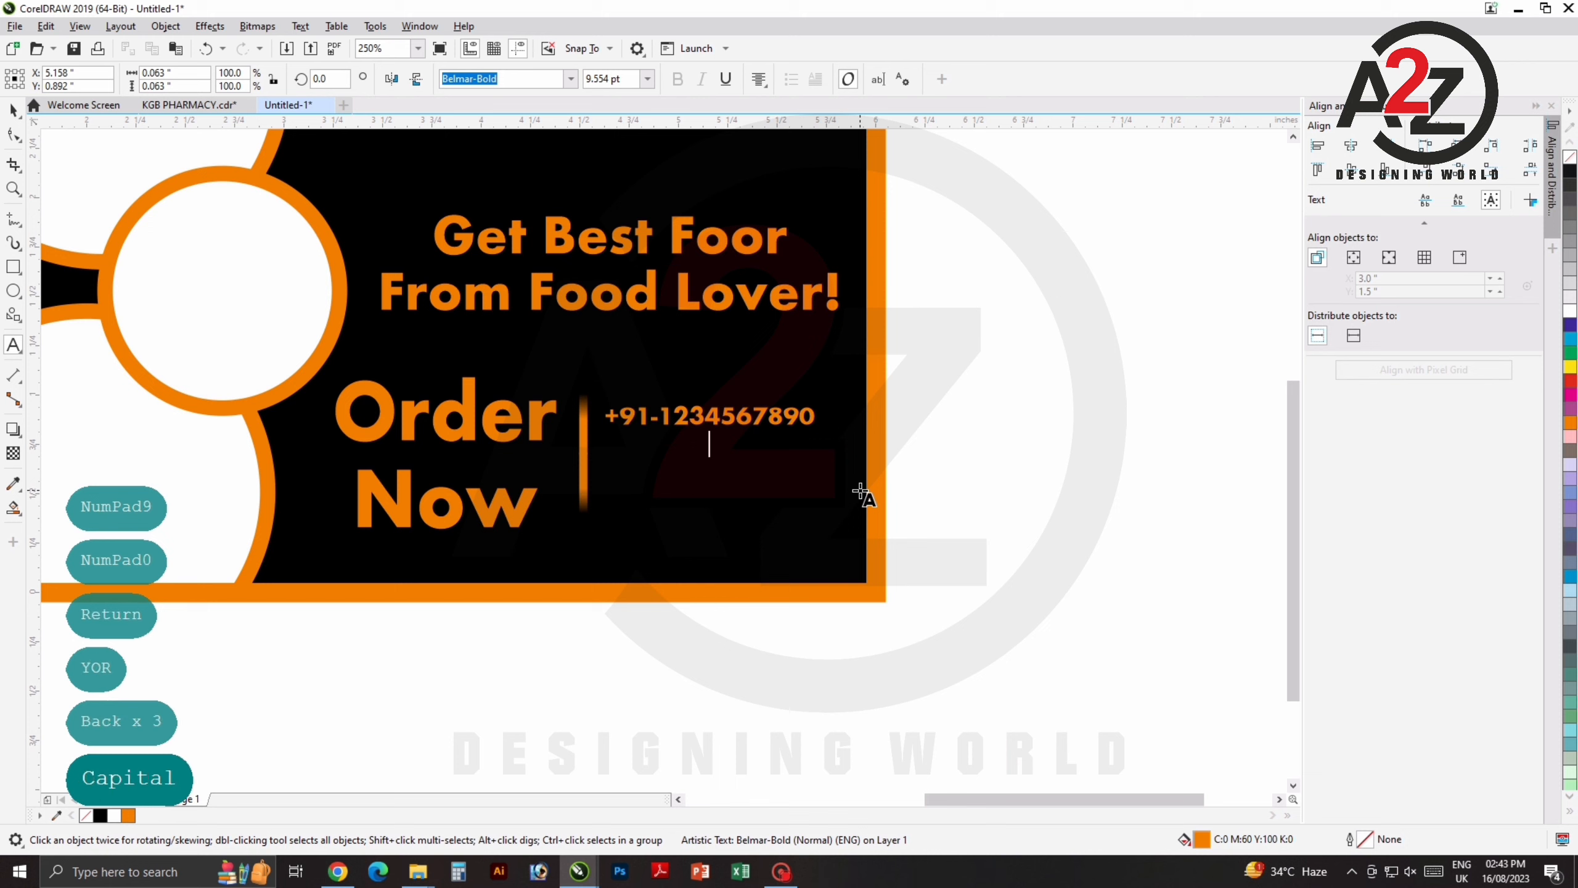
{"action": "type", "text": "your"}
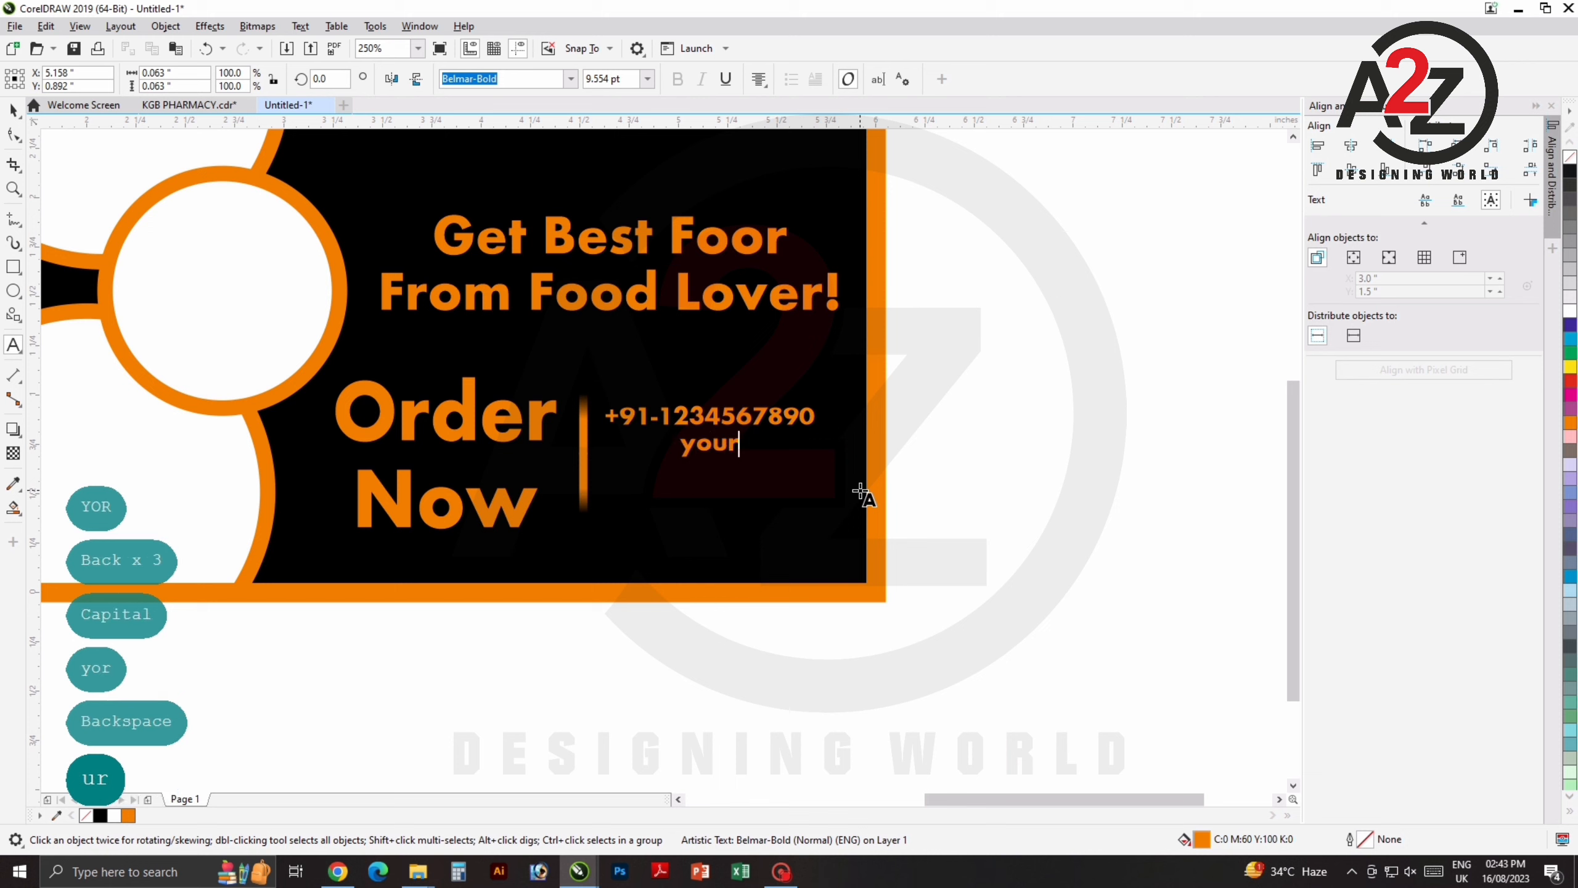
{"action": "type", "text": "email.co"}
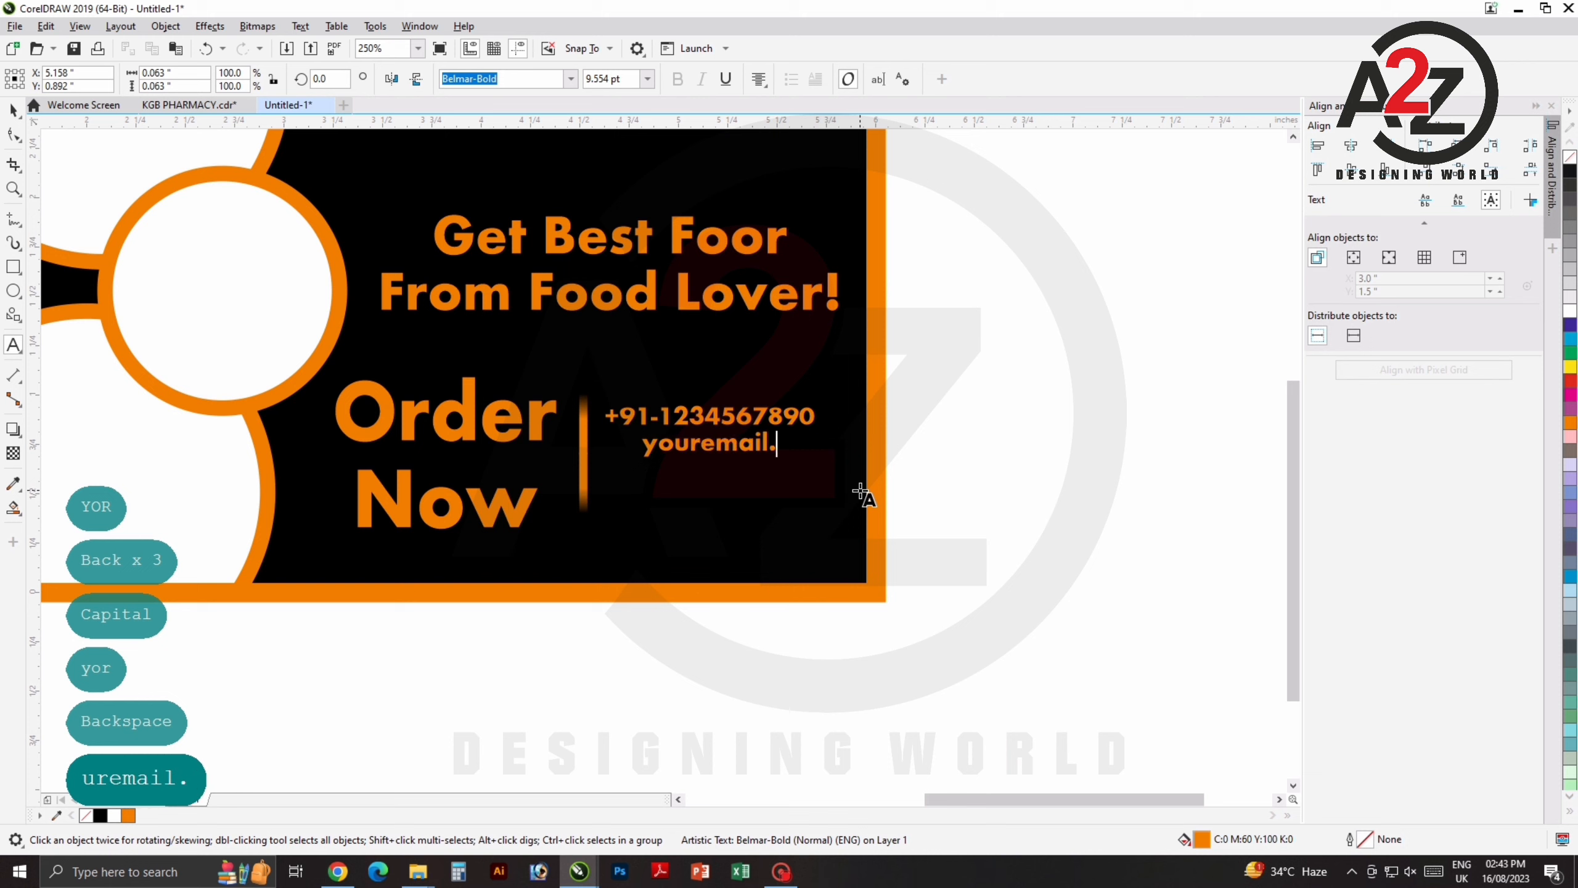
{"action": "key", "text": "BackSpace"}
{"action": "key", "text": "BackSpace"}
{"action": "key", "text": "BackSpace"}
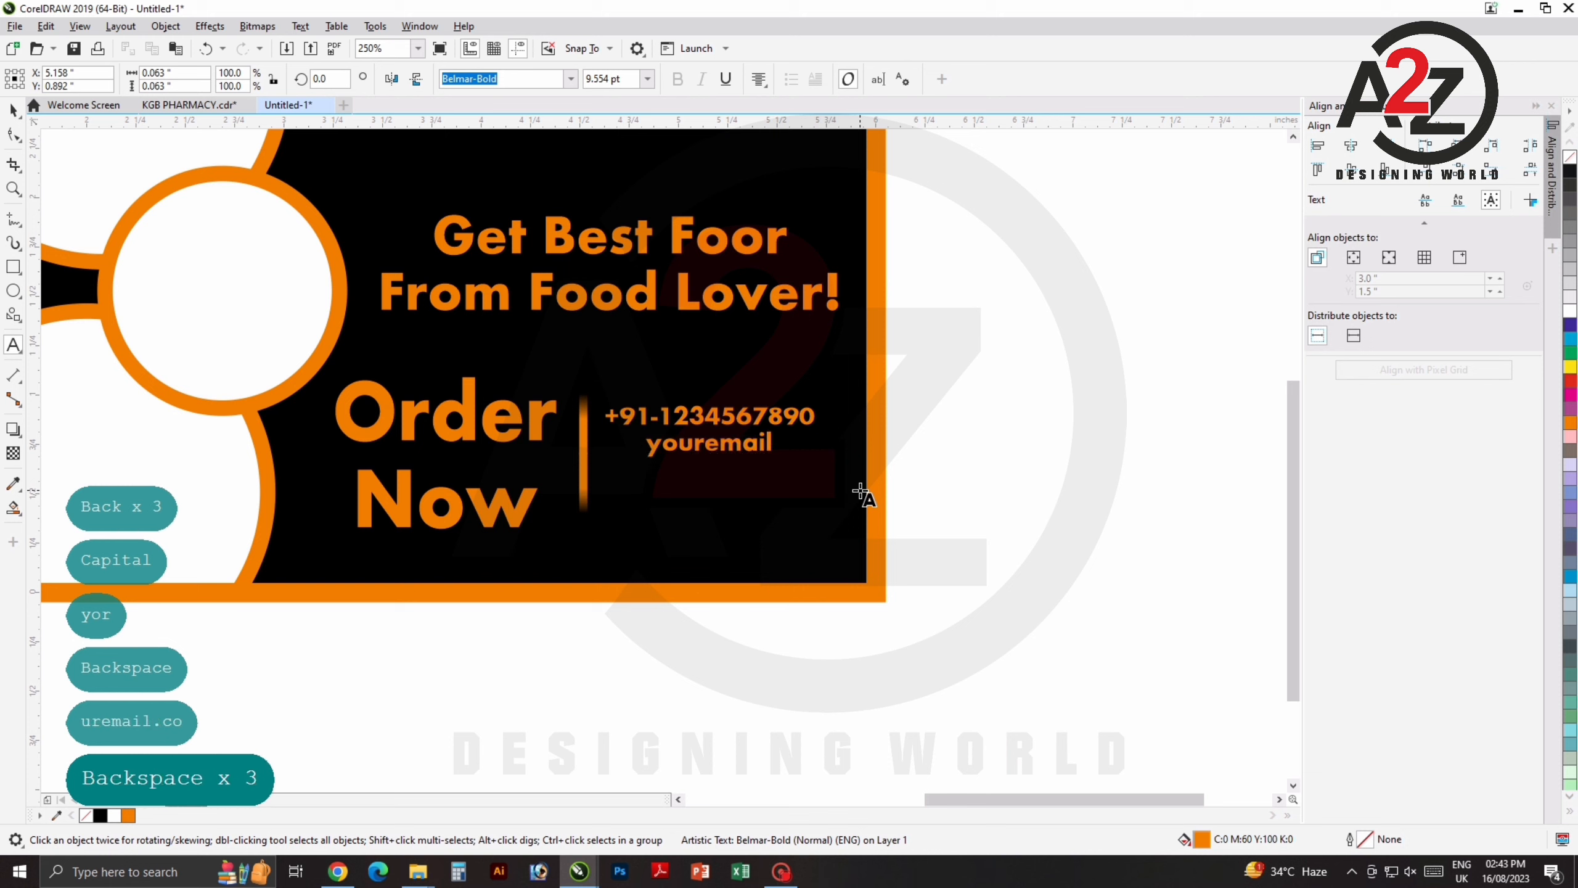
{"action": "type", "text": "@"}
{"action": "key", "text": "BackSpace"}
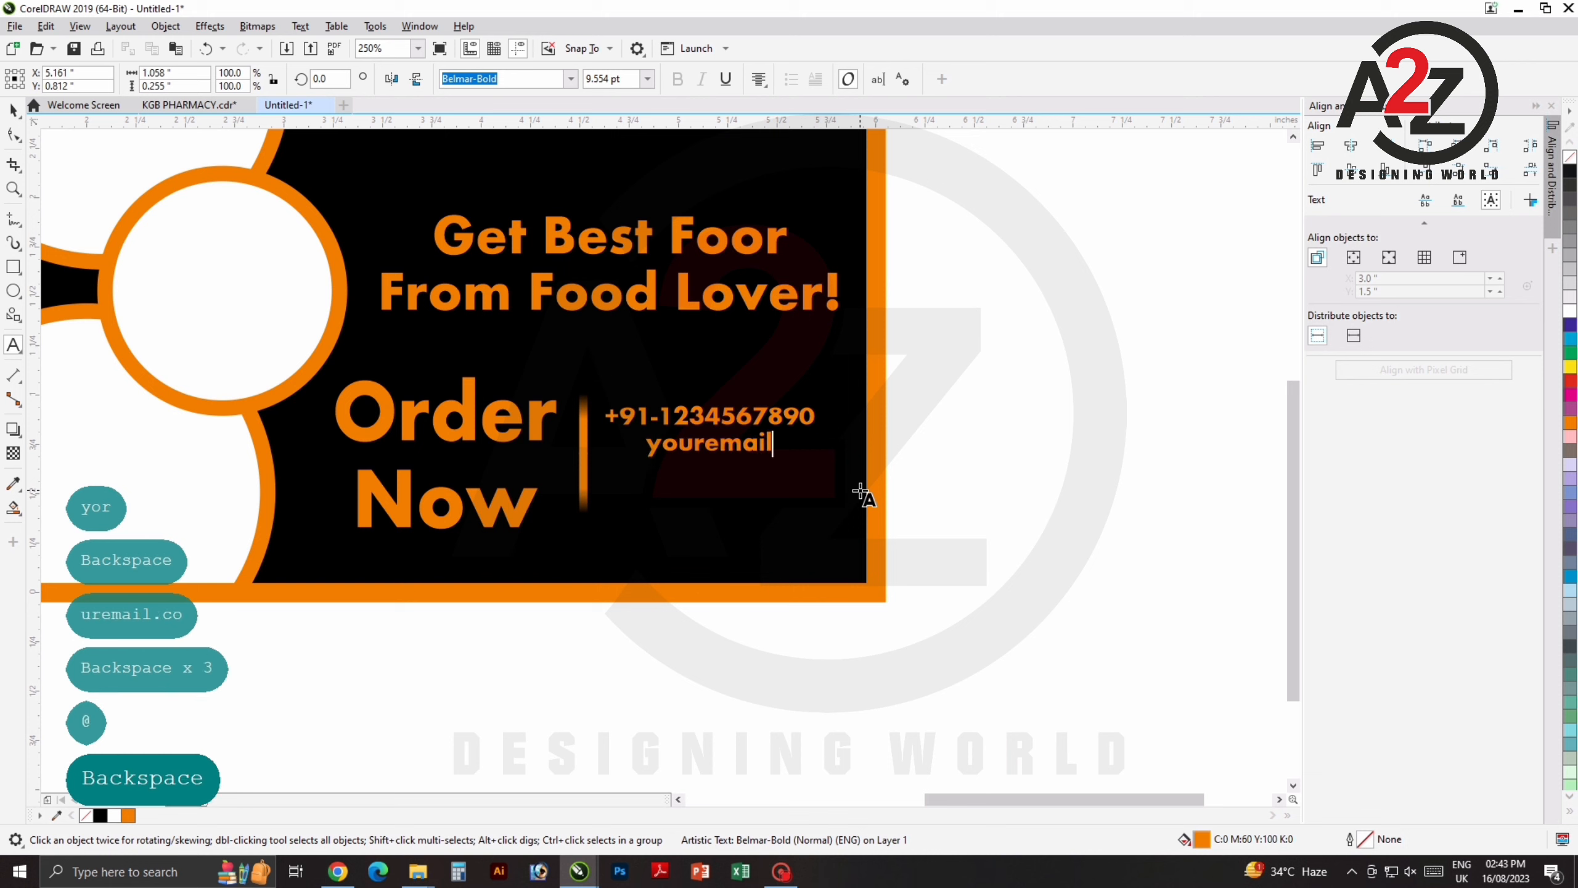
{"action": "type", "text": "@gmail.com"}
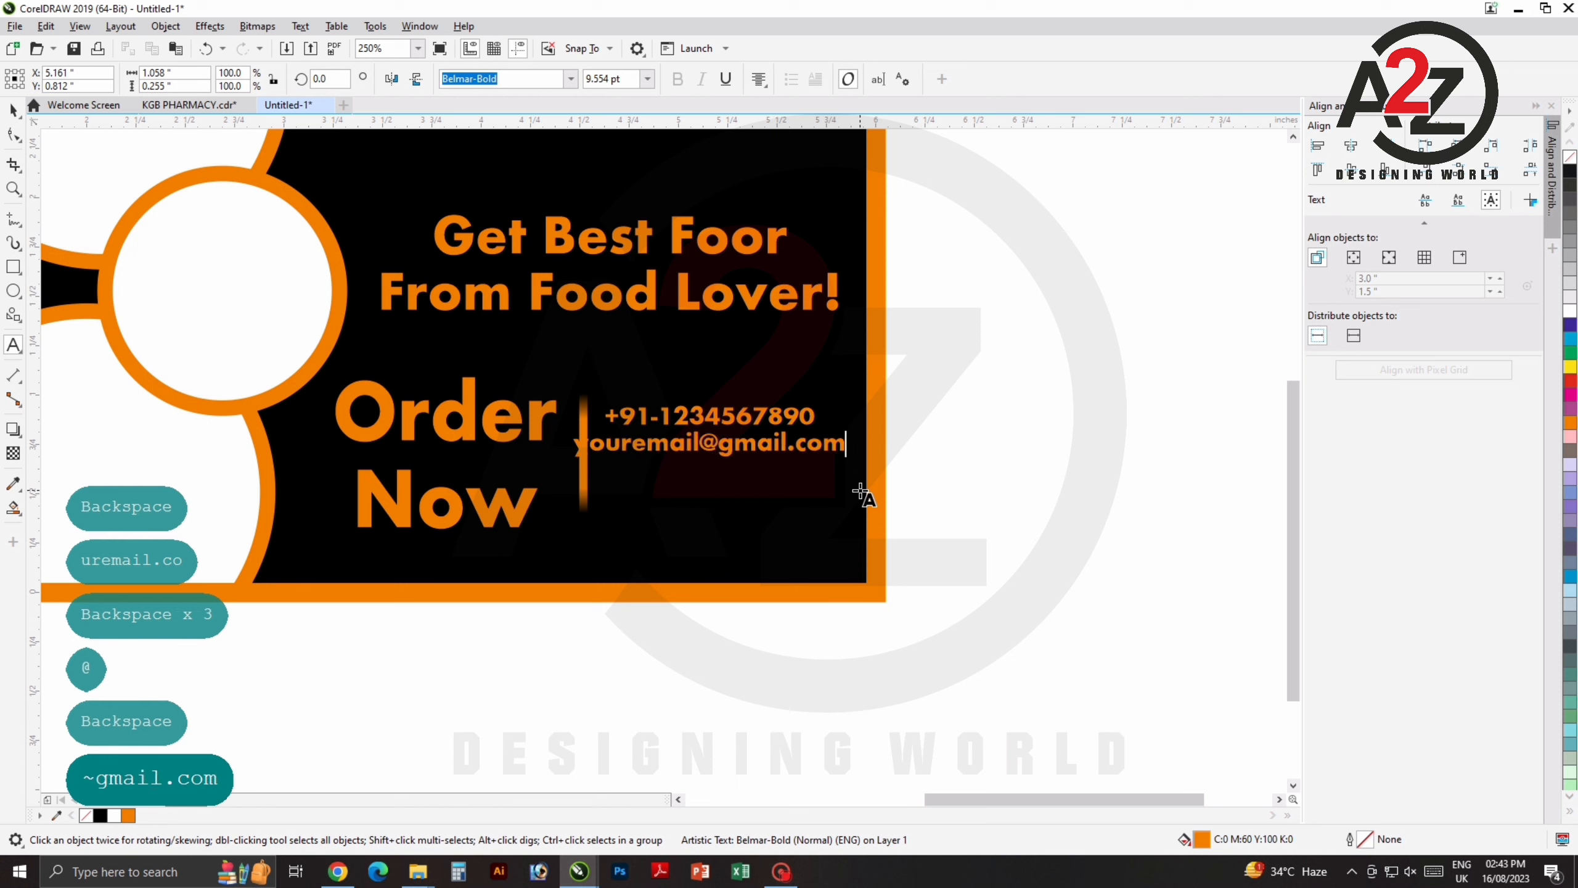
{"action": "key", "text": "Return"}
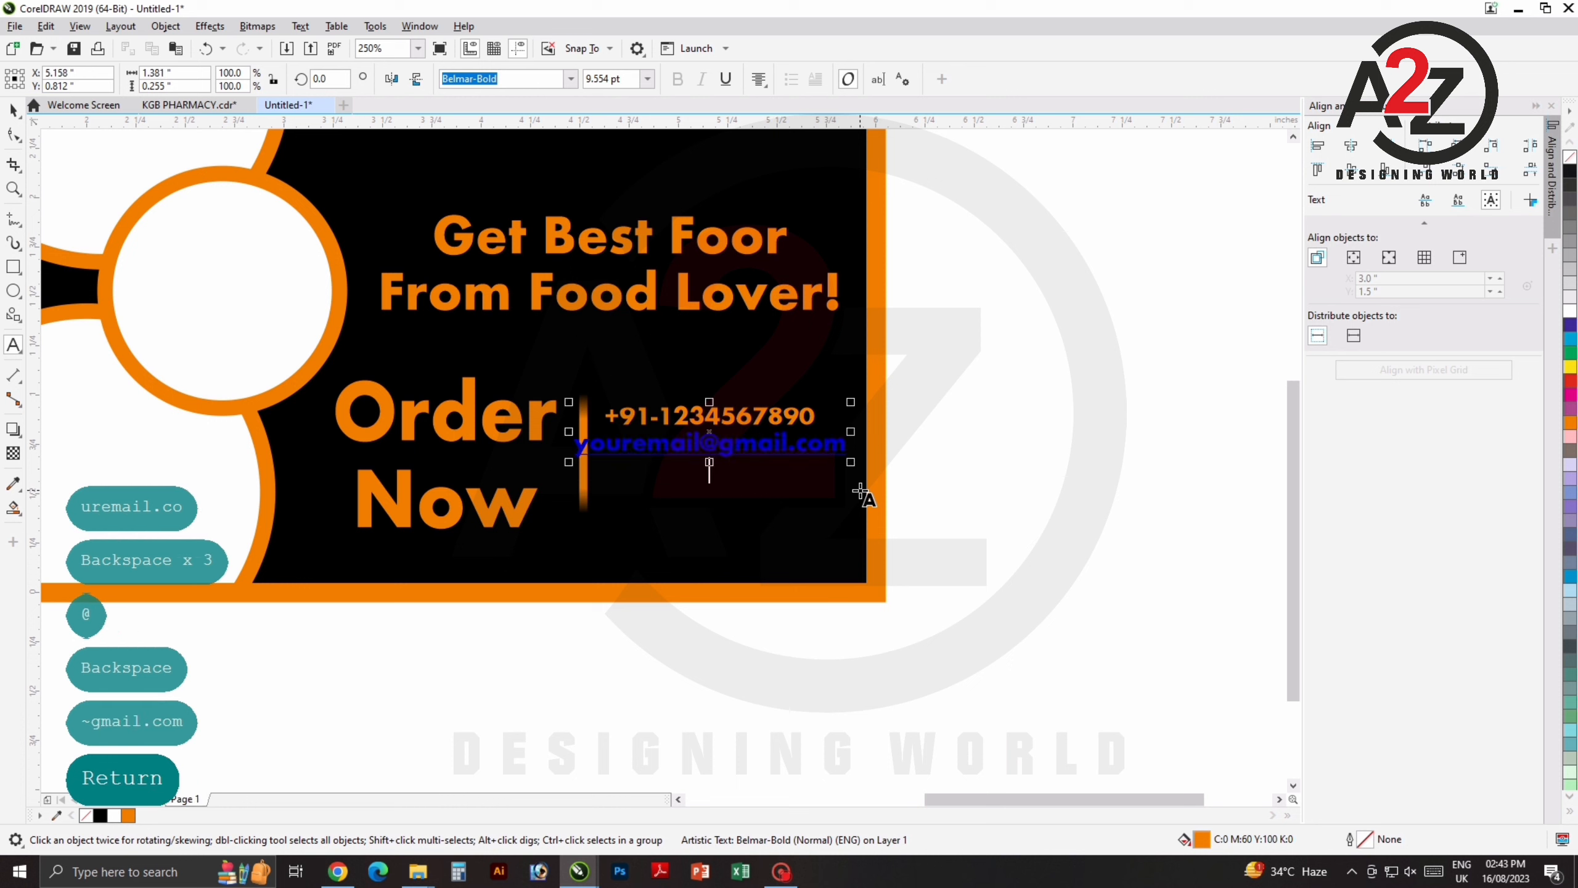
{"action": "key", "text": "BackSpace"}
{"action": "key", "text": "BackSpace"}
{"action": "key", "text": "BackSpace"}
{"action": "key", "text": "BackSpace"}
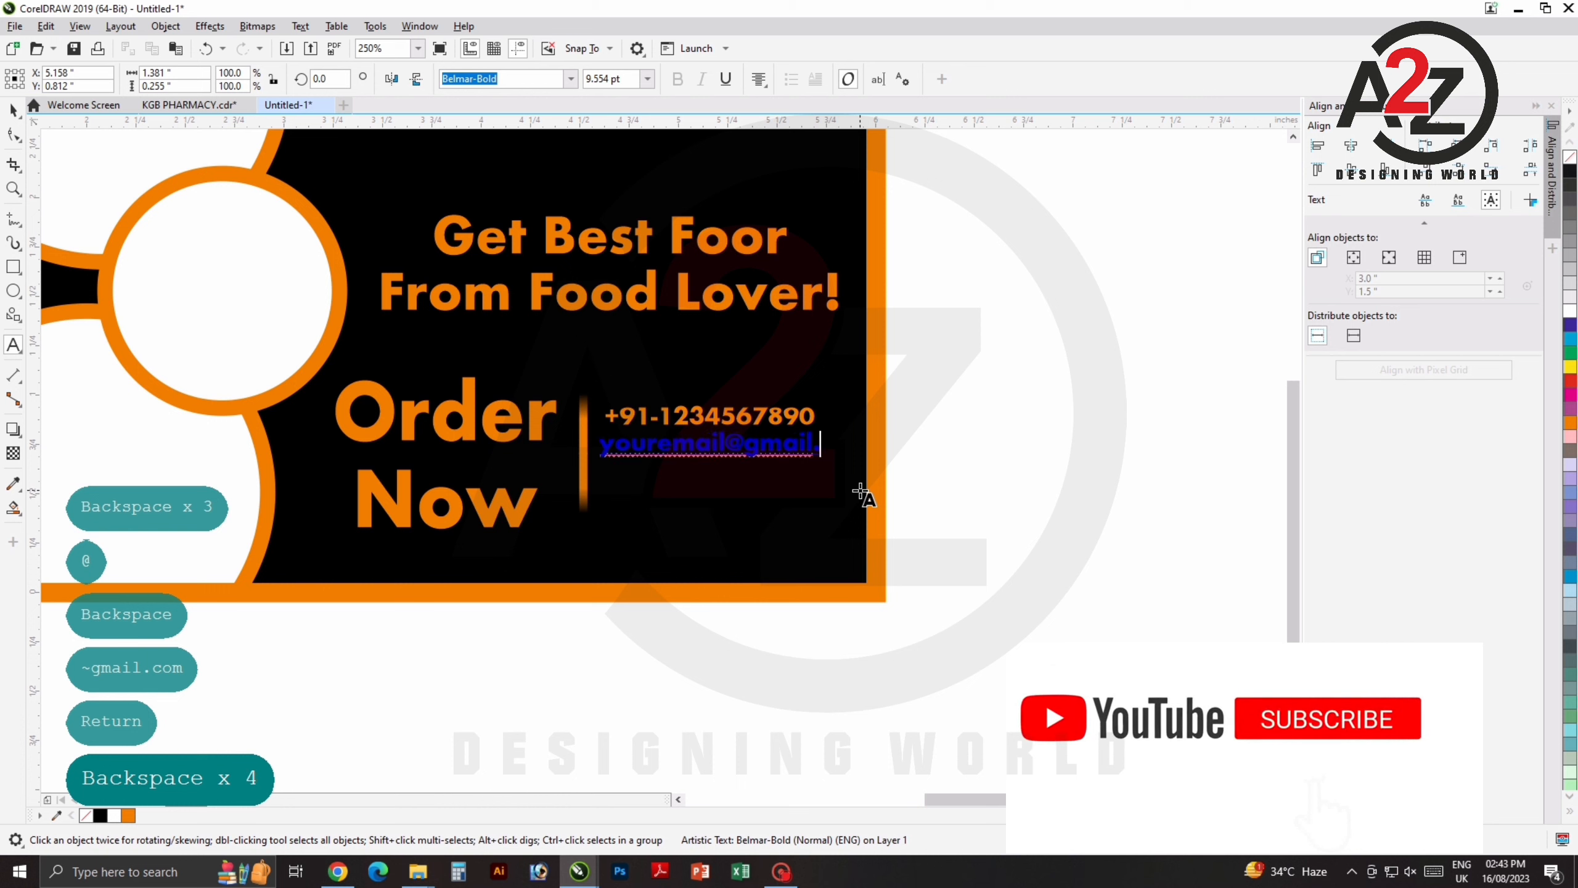
{"action": "key", "text": "BackSpace"}
{"action": "key", "text": "BackSpace"}
{"action": "key", "text": "BackSpace"}
{"action": "key", "text": "BackSpace"}
{"action": "key", "text": "BackSpace"}
{"action": "key", "text": "BackSpace"}
{"action": "key", "text": "BackSpace"}
{"action": "key", "text": "BackSpace"}
{"action": "key", "text": "BackSpace"}
{"action": "key", "text": "BackSpace"}
{"action": "key", "text": "BackSpace"}
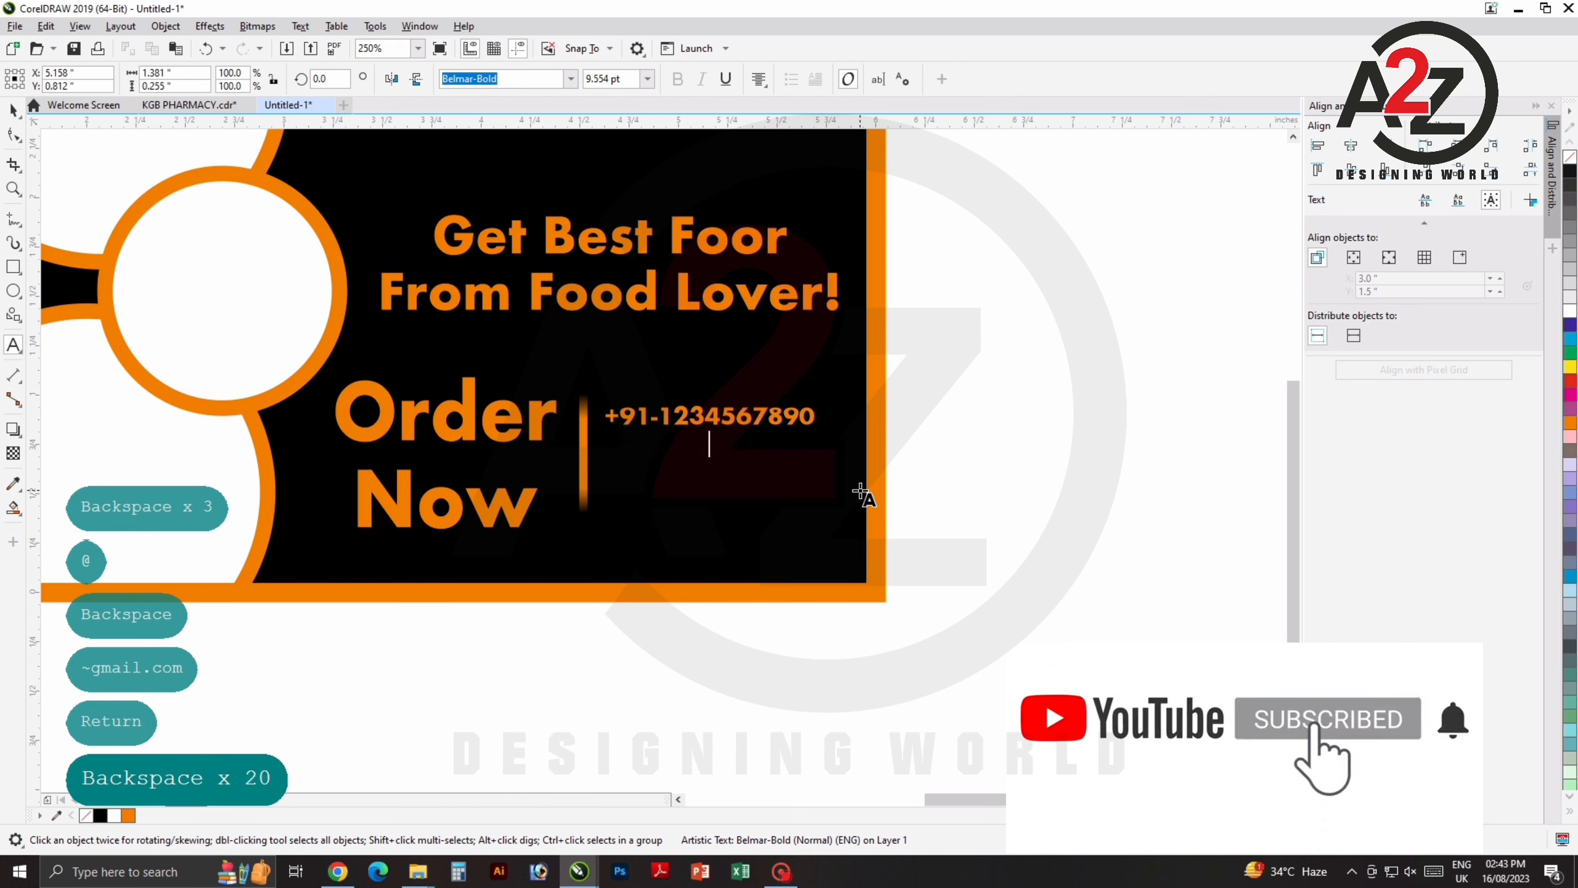
{"action": "key", "text": "BackSpace"}
{"action": "key", "text": "ctrl"}
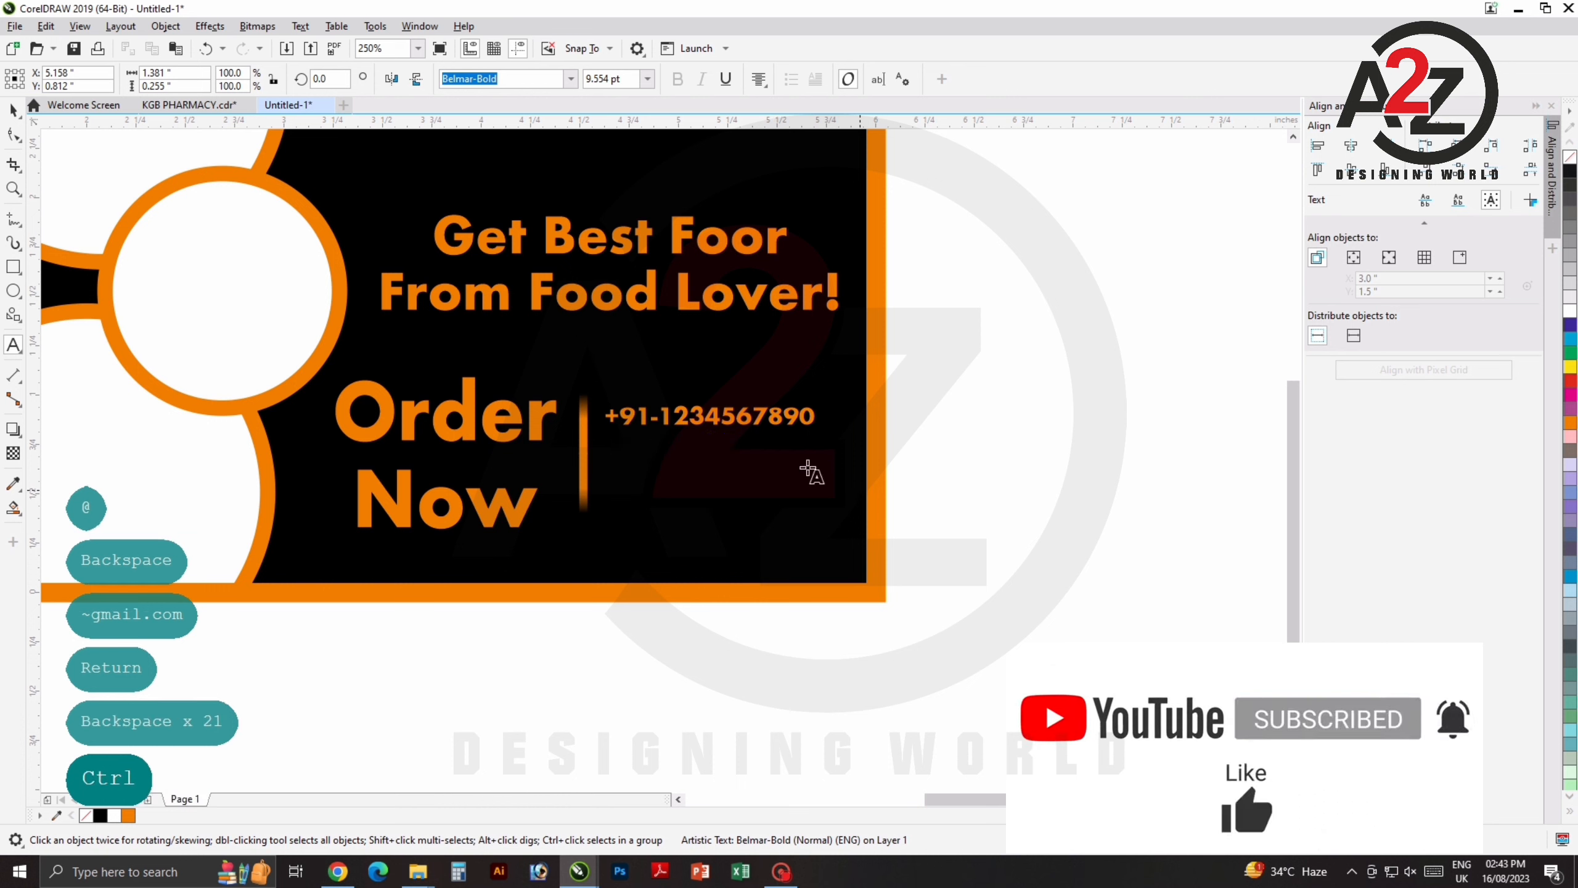
Duplicate the phone number line directly below itself and replace the copy's text with the contact e-mail address.
{"action": "scroll", "coordinate": [736, 486], "scroll_direction": "up", "scroll_amount": 2}
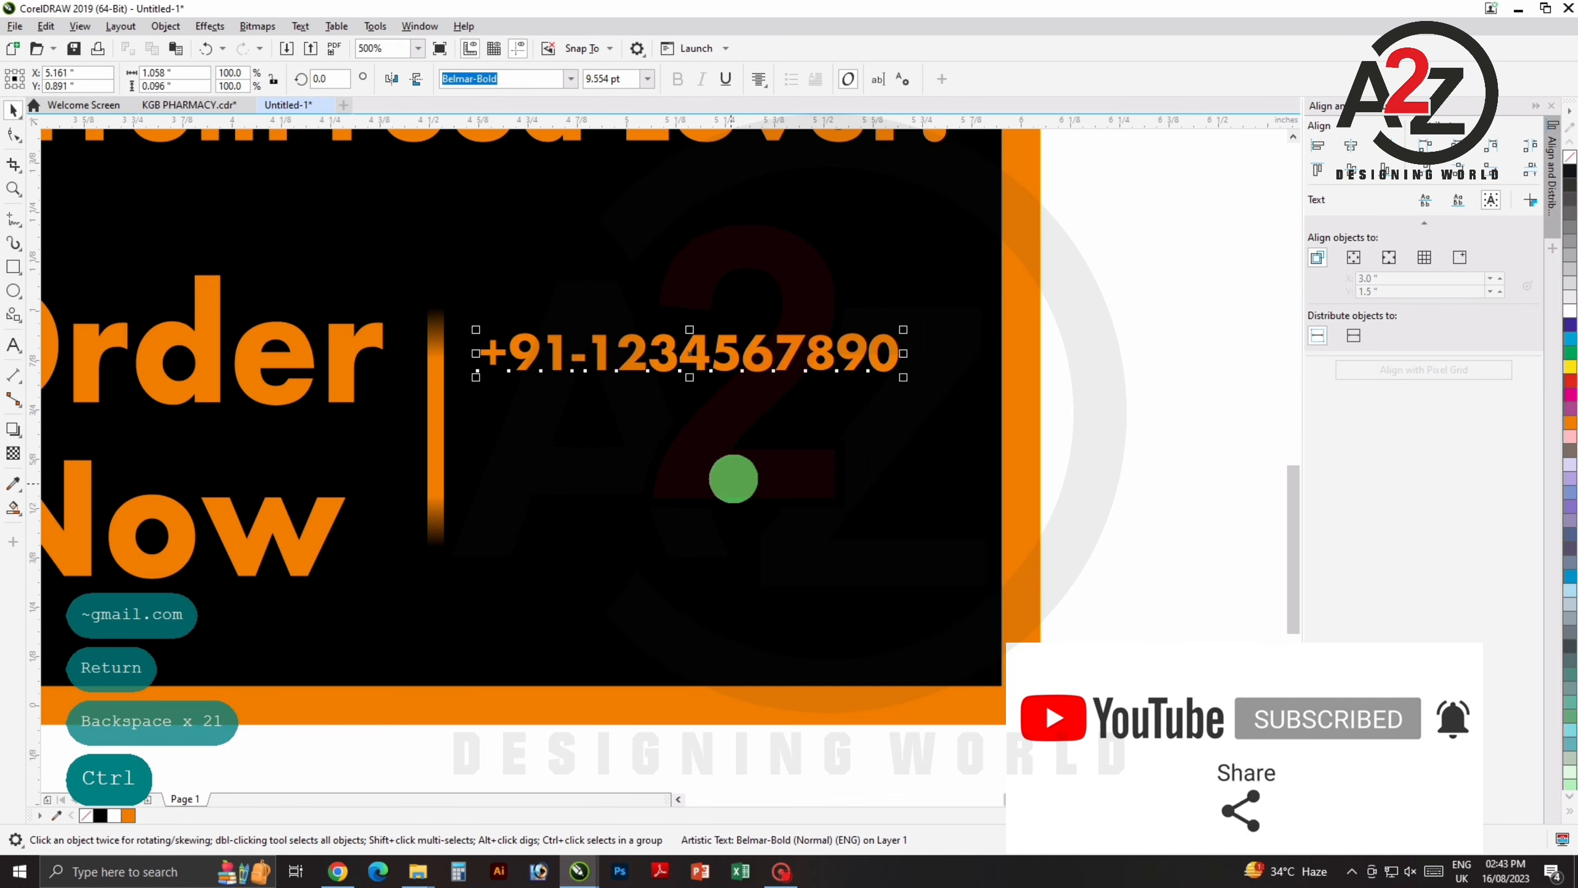
{"action": "left_click_drag", "start_coordinate": [769, 347], "coordinate": [771, 349]}
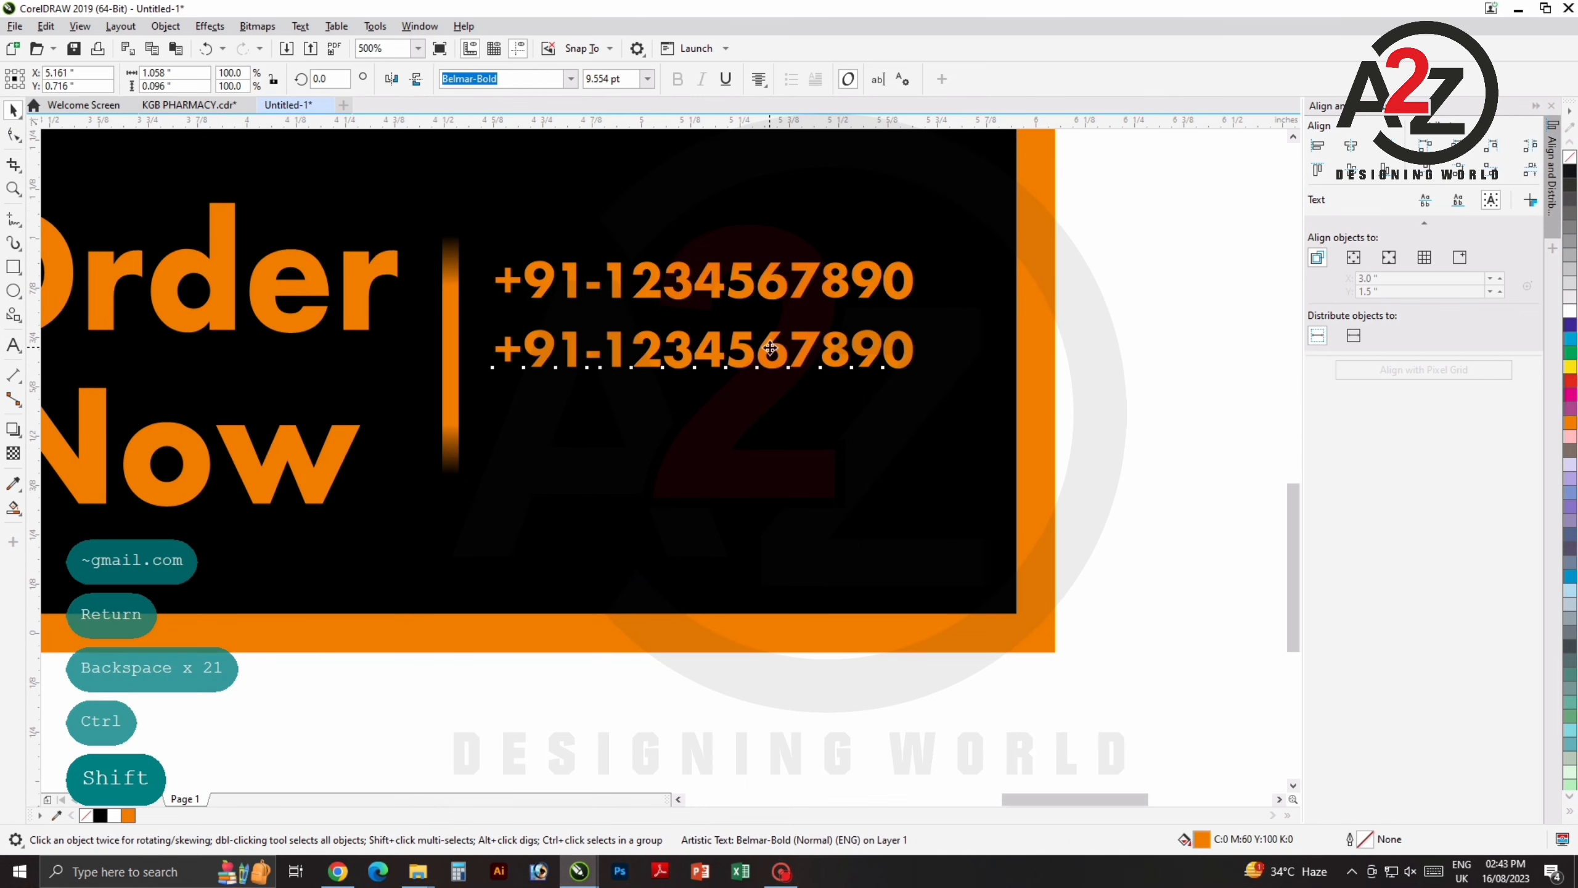
{"action": "double_click", "coordinate": [793, 370]}
{"action": "key", "text": "ctrl+a"}
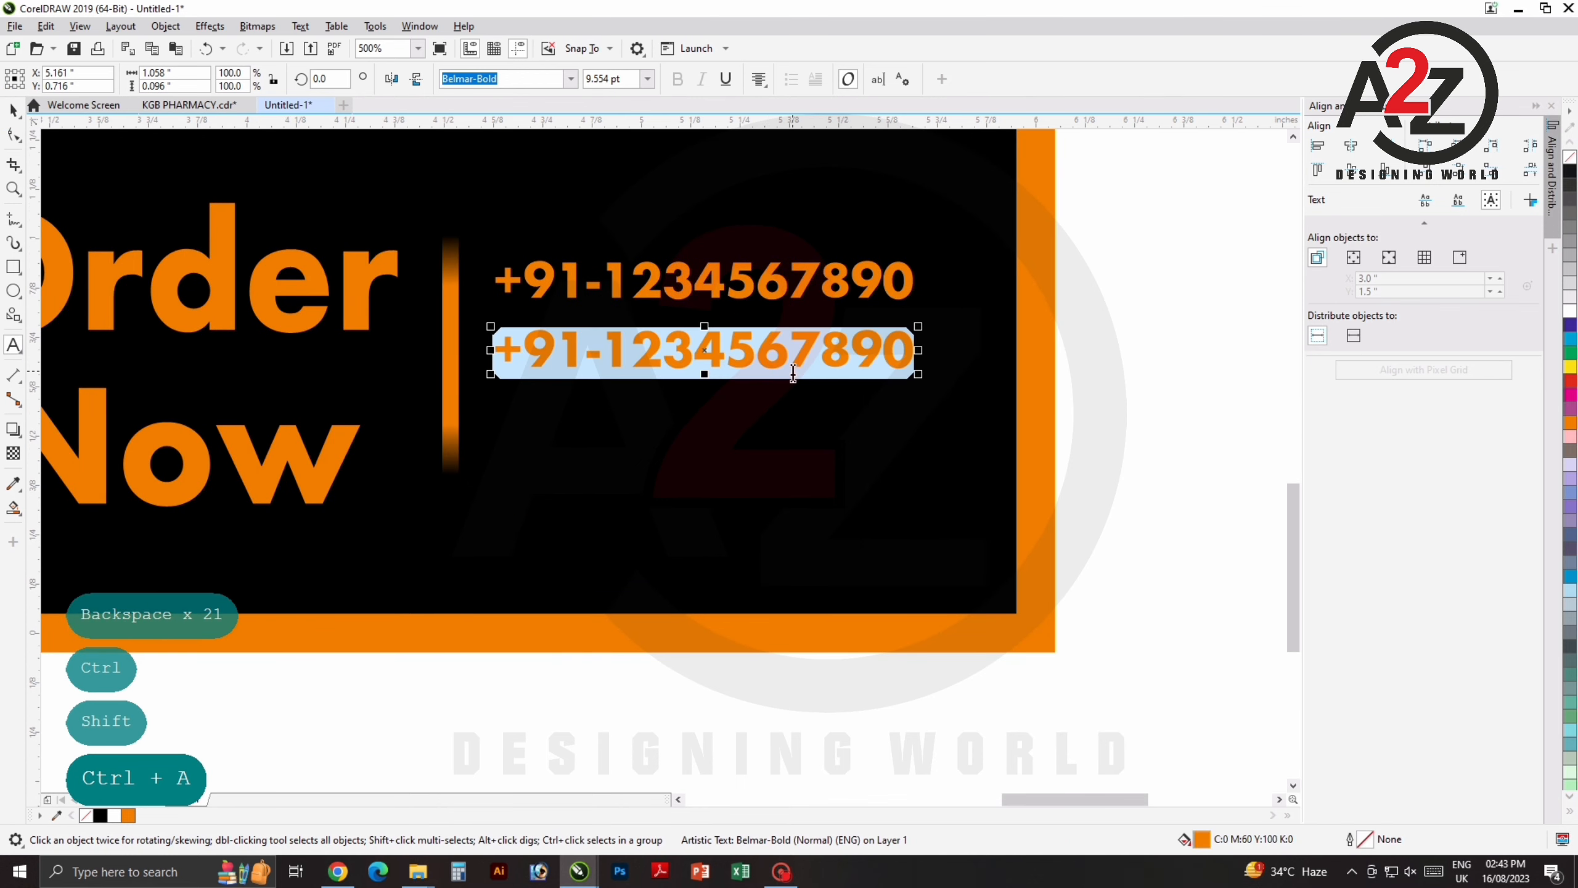
{"action": "type", "text": "youremail"}
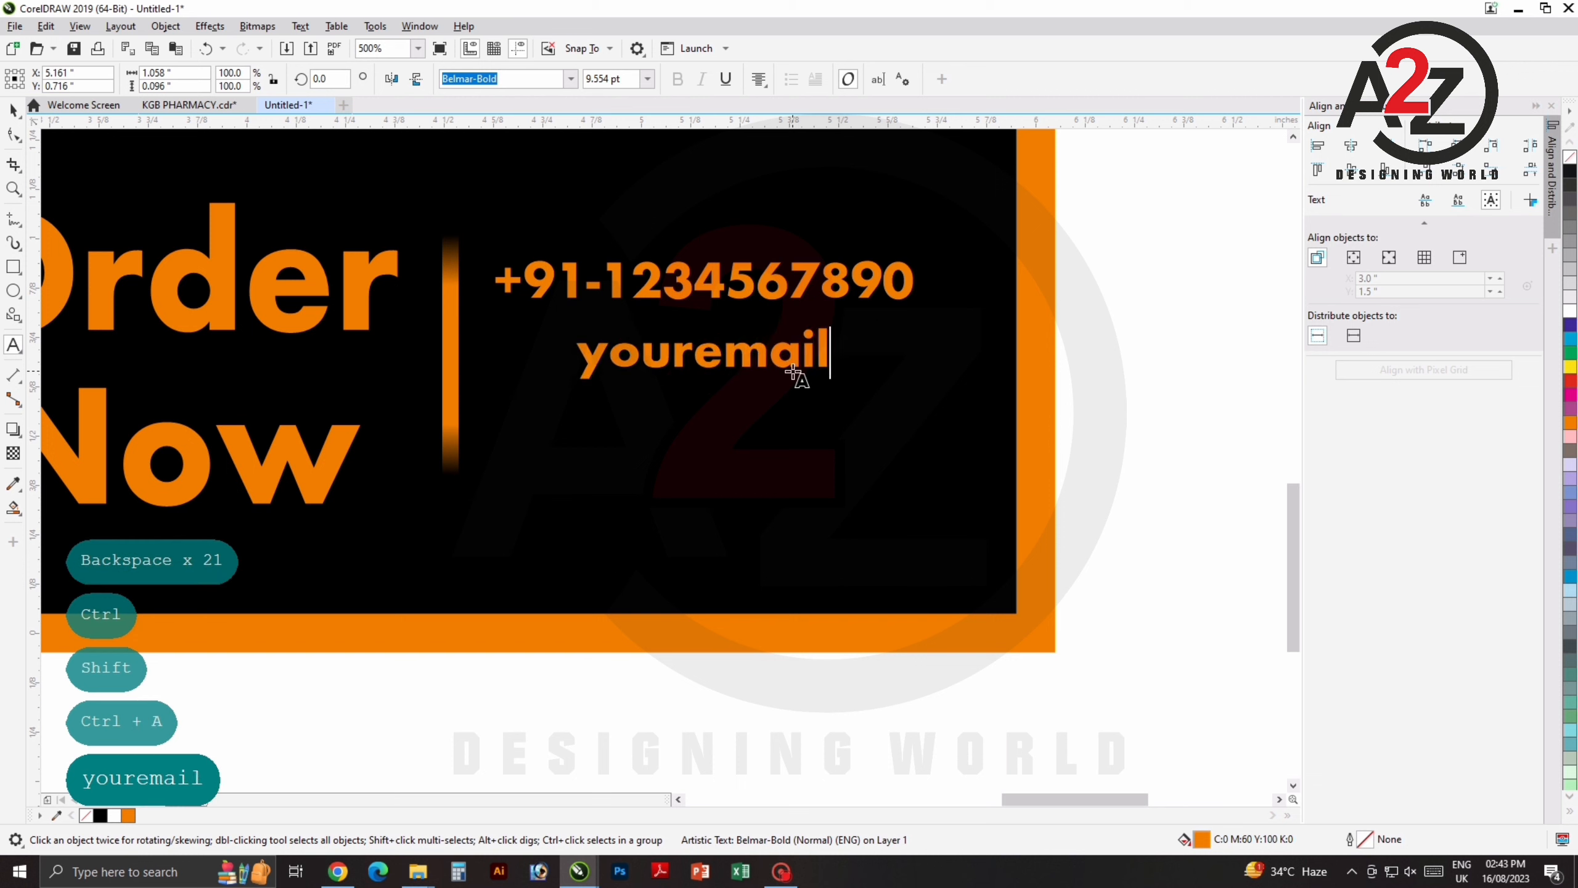
{"action": "type", "text": "."}
{"action": "key", "text": "BackSpace"}
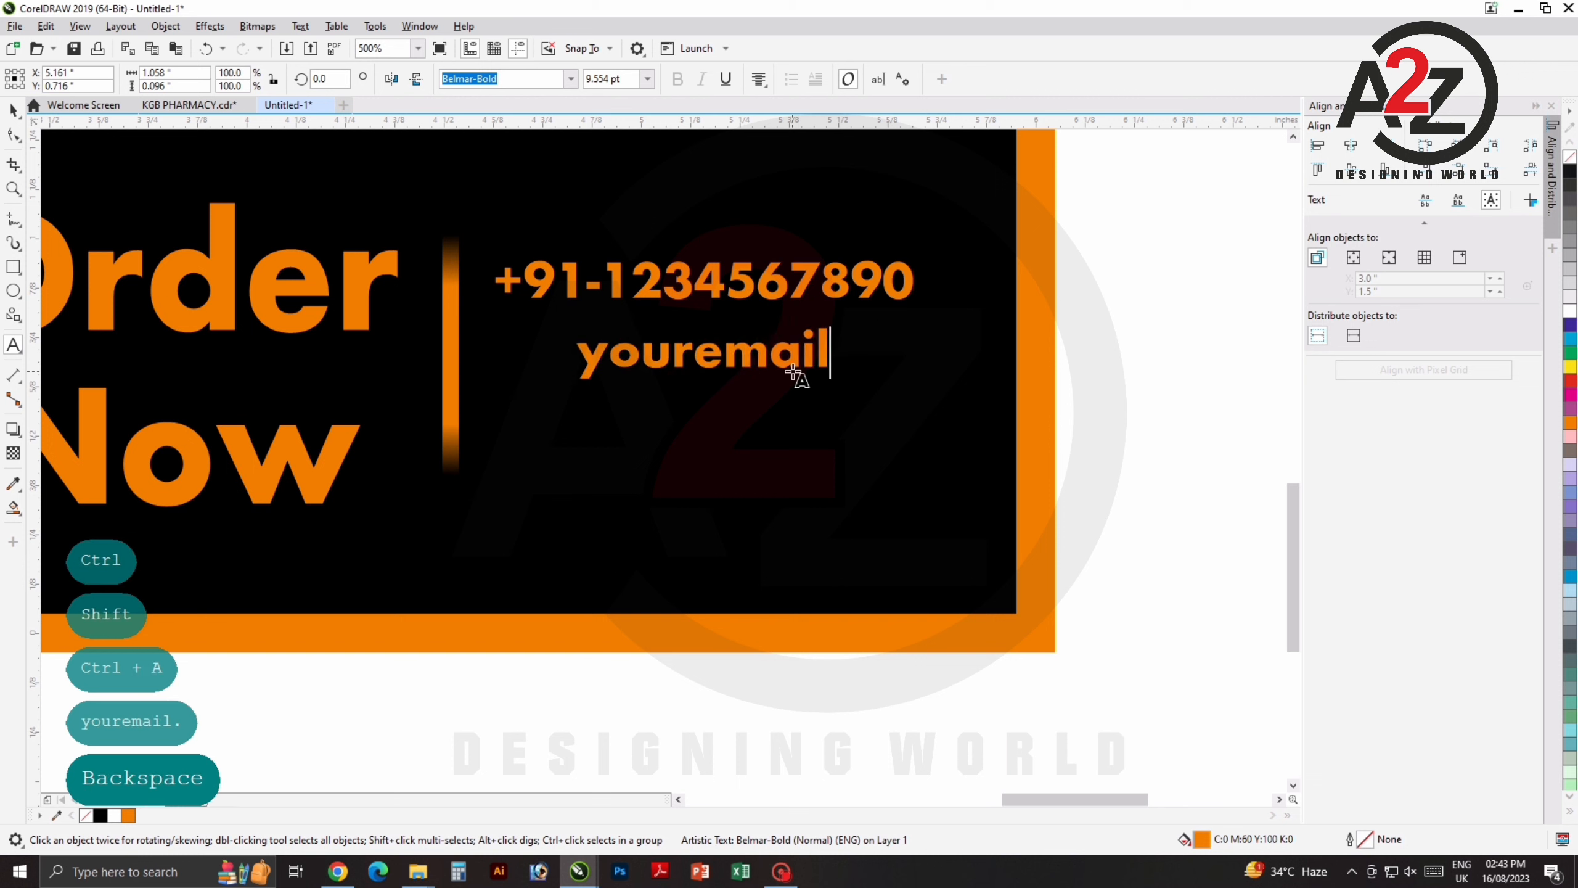
{"action": "type", "text": "@gmail"}
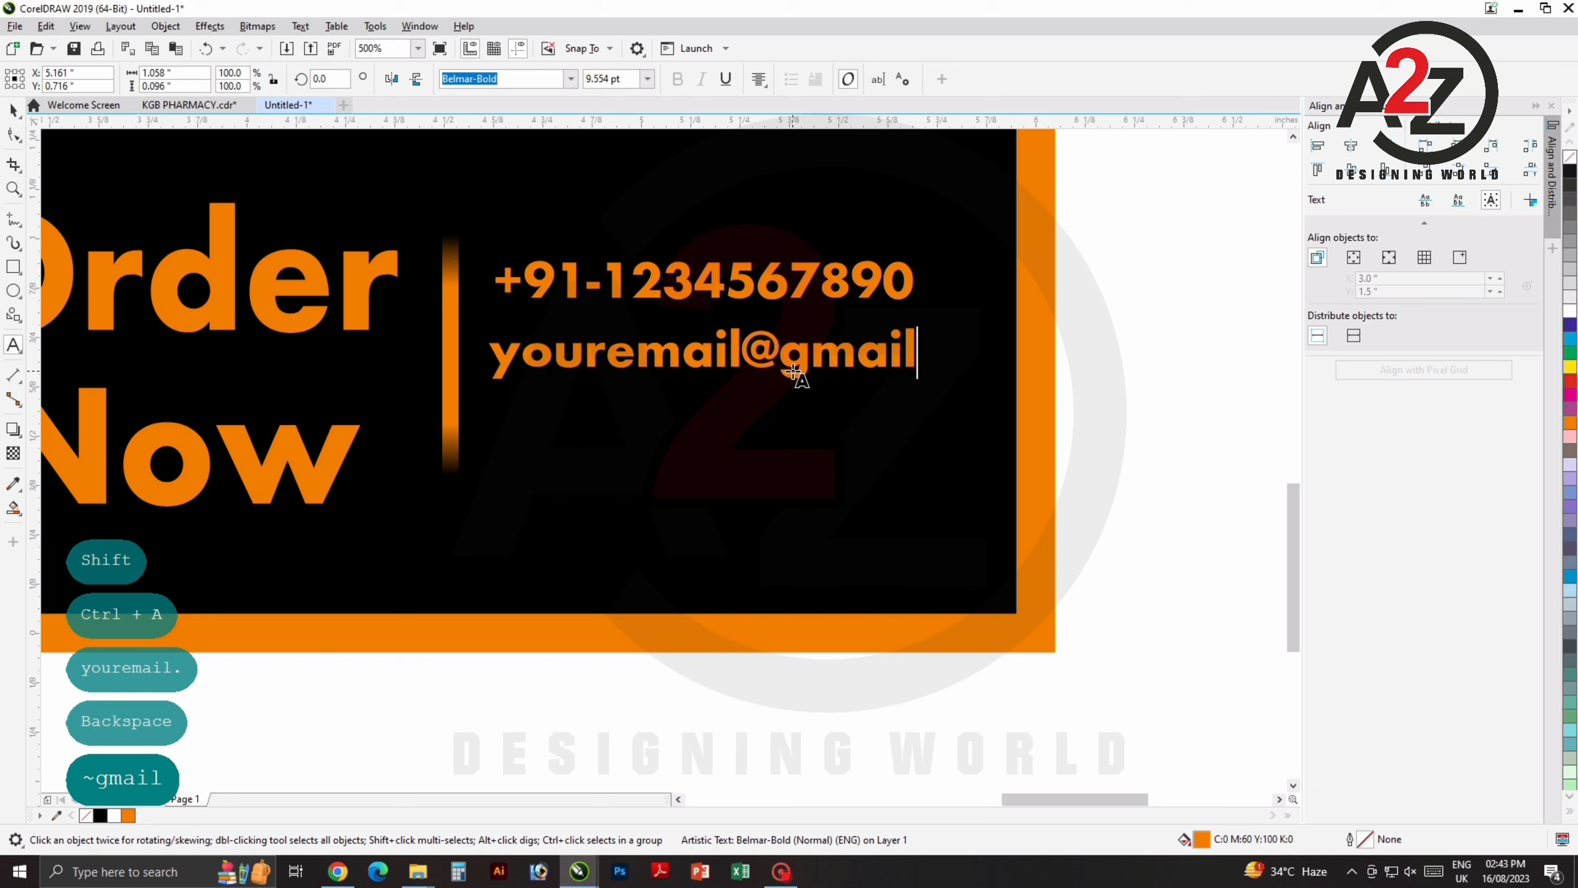
{"action": "type", "text": ".com"}
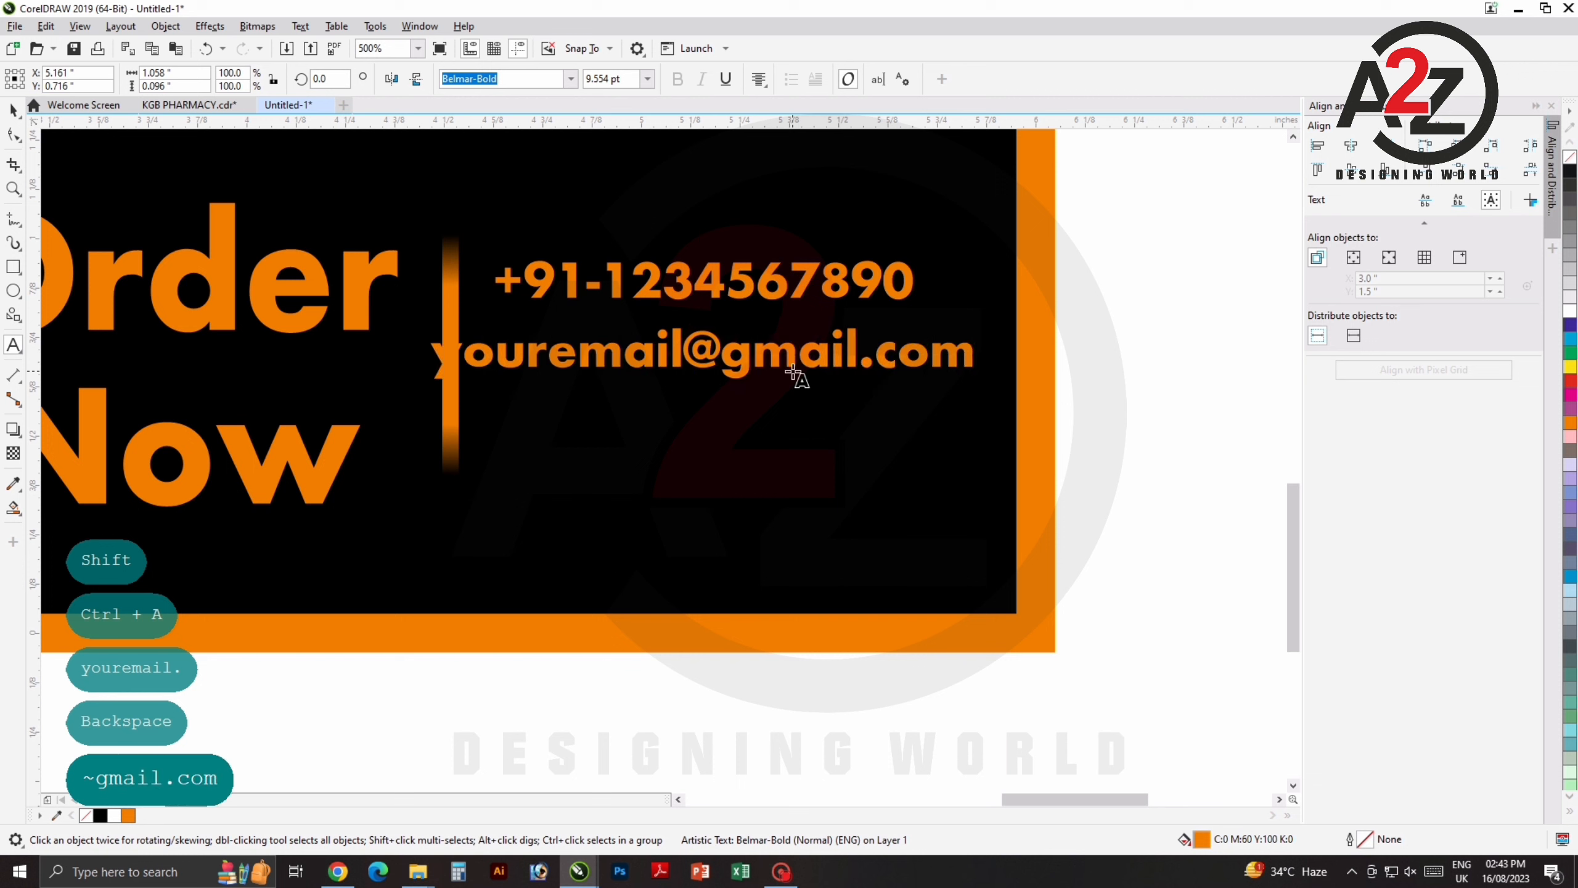
{"action": "left_click", "coordinate": [831, 354]}
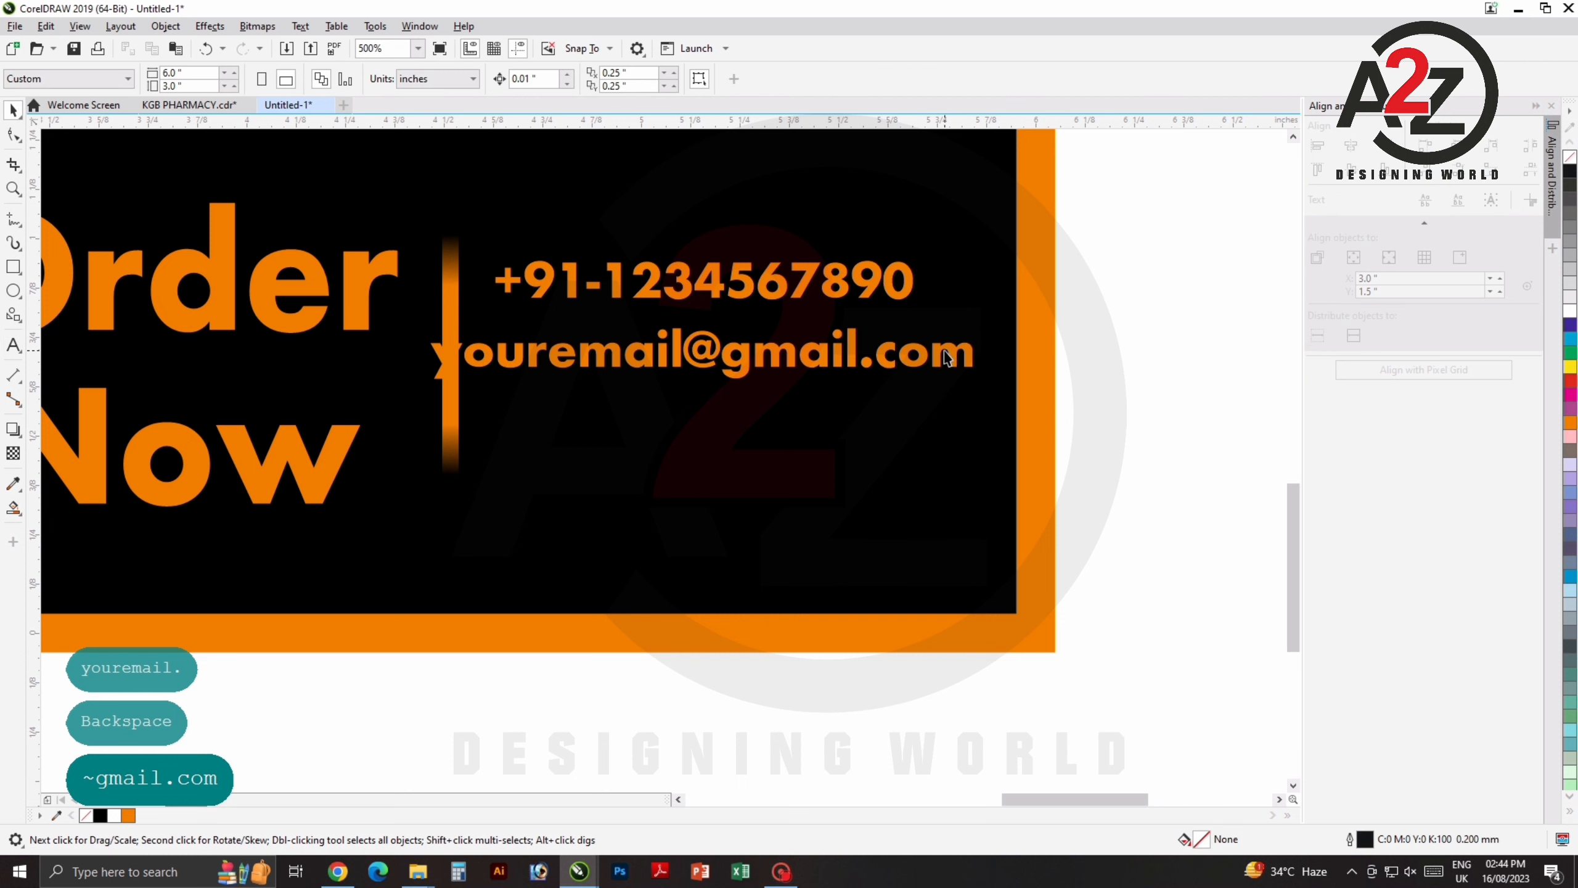
{"action": "left_click_drag", "start_coordinate": [959, 357], "coordinate": [954, 409]}
{"action": "double_click", "coordinate": [954, 409]}
{"action": "key", "text": "ctrl+a"}
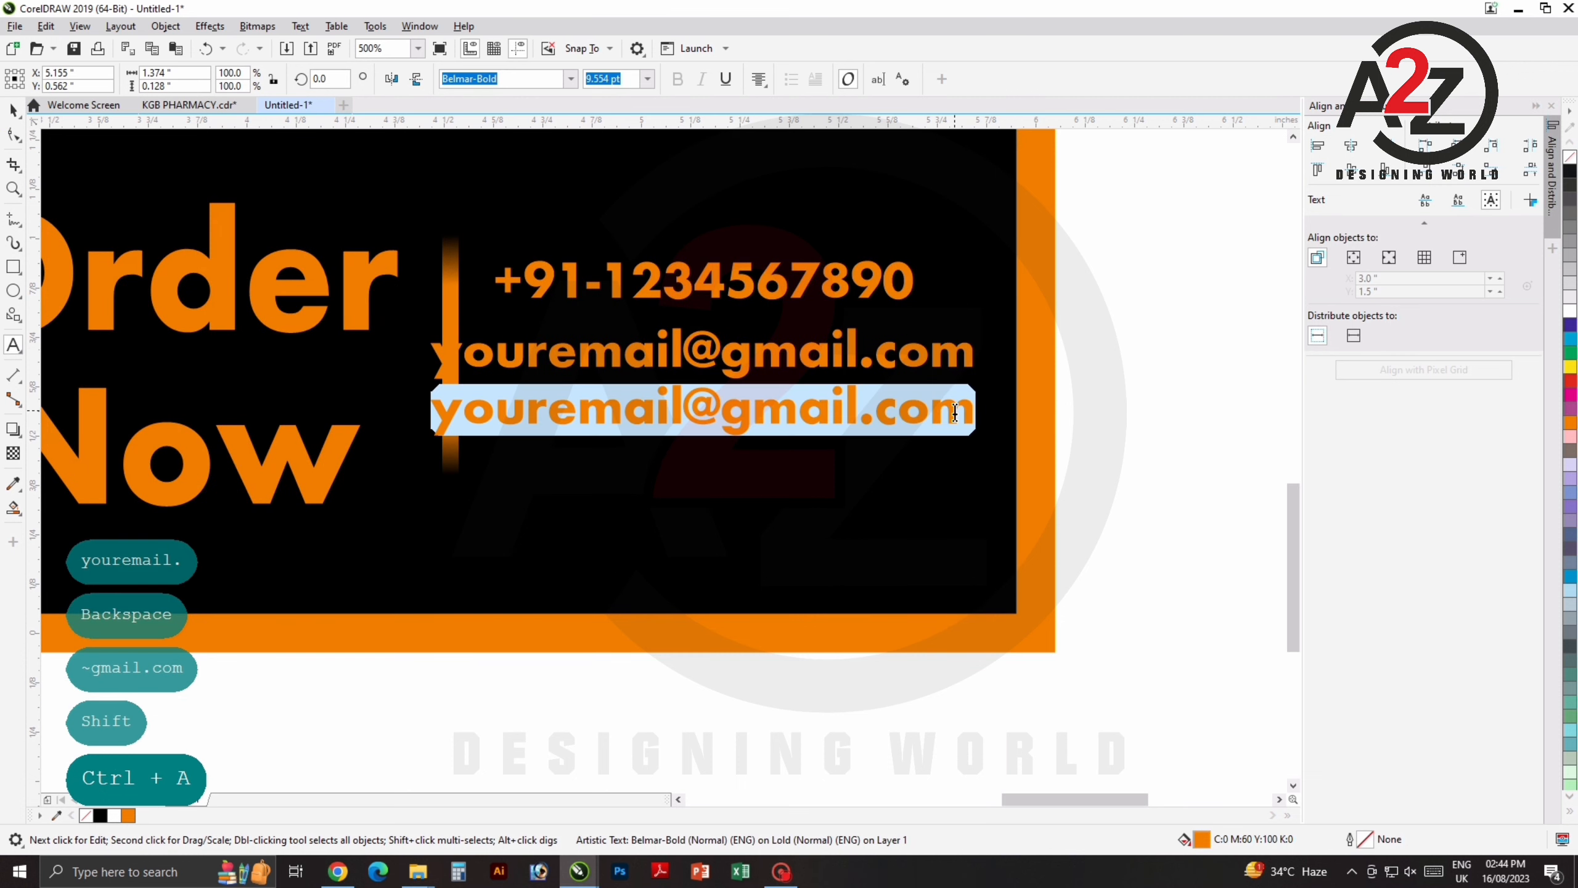
{"action": "type", "text": "www."}
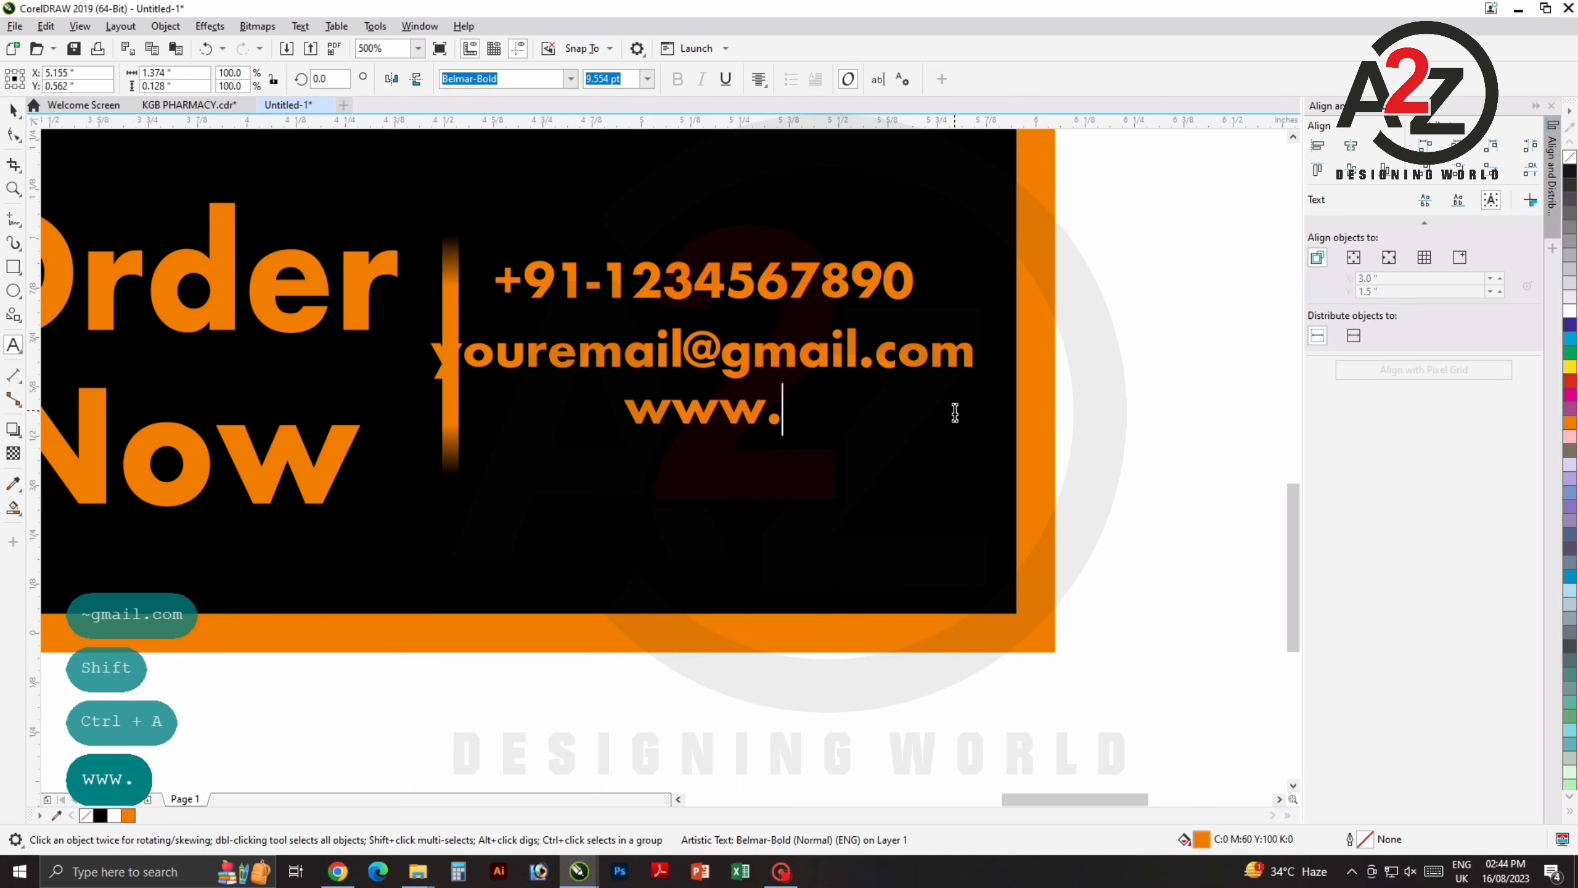
{"action": "type", "text": "yoursi"}
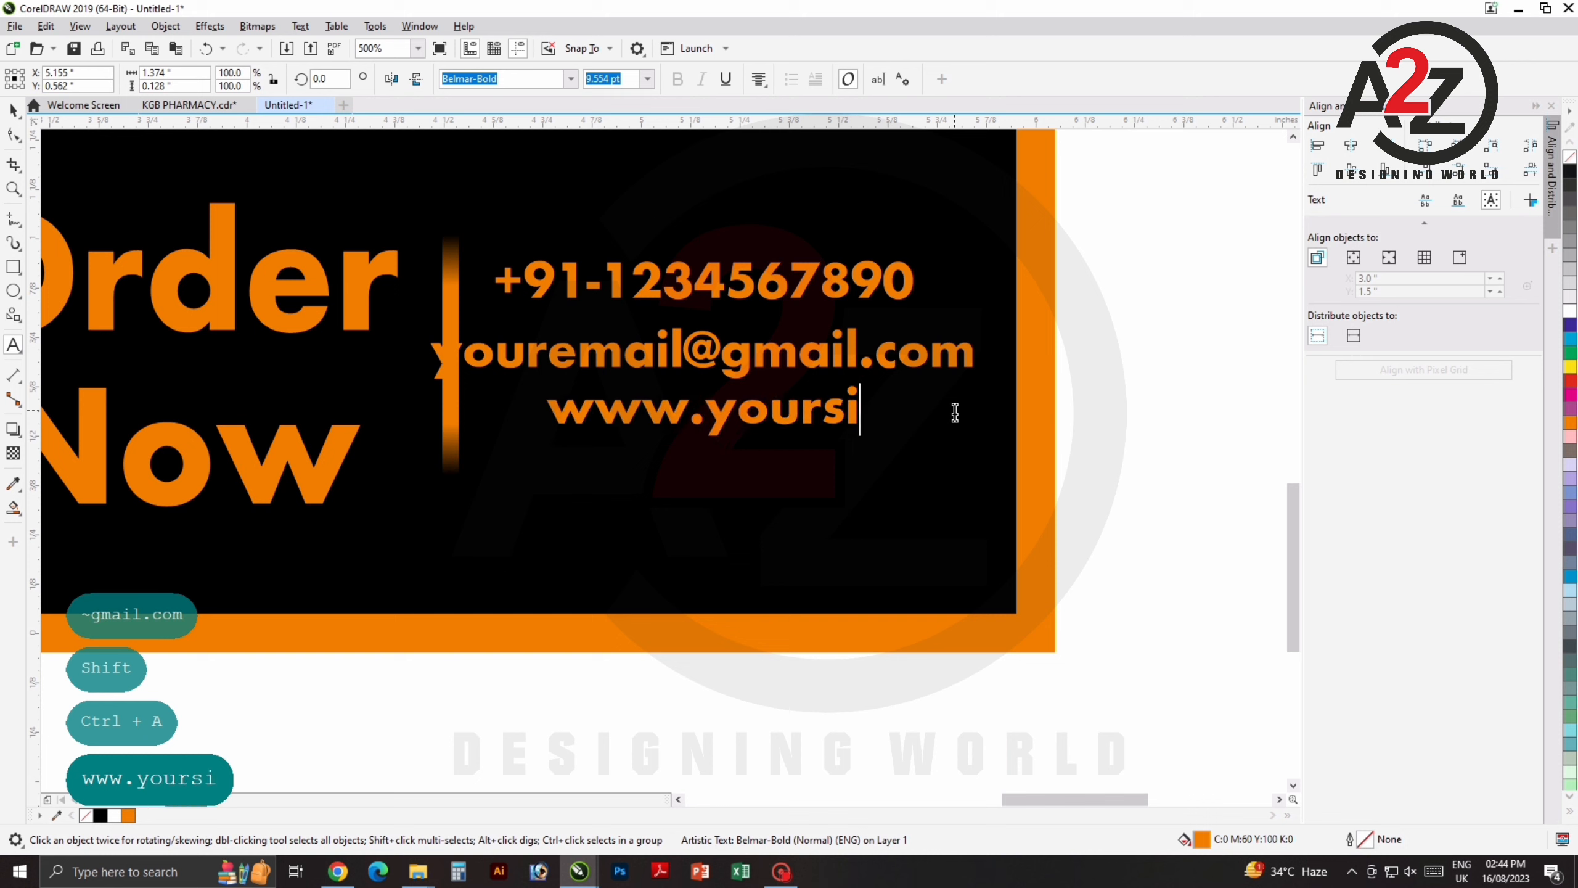
{"action": "type", "text": "te.com"}
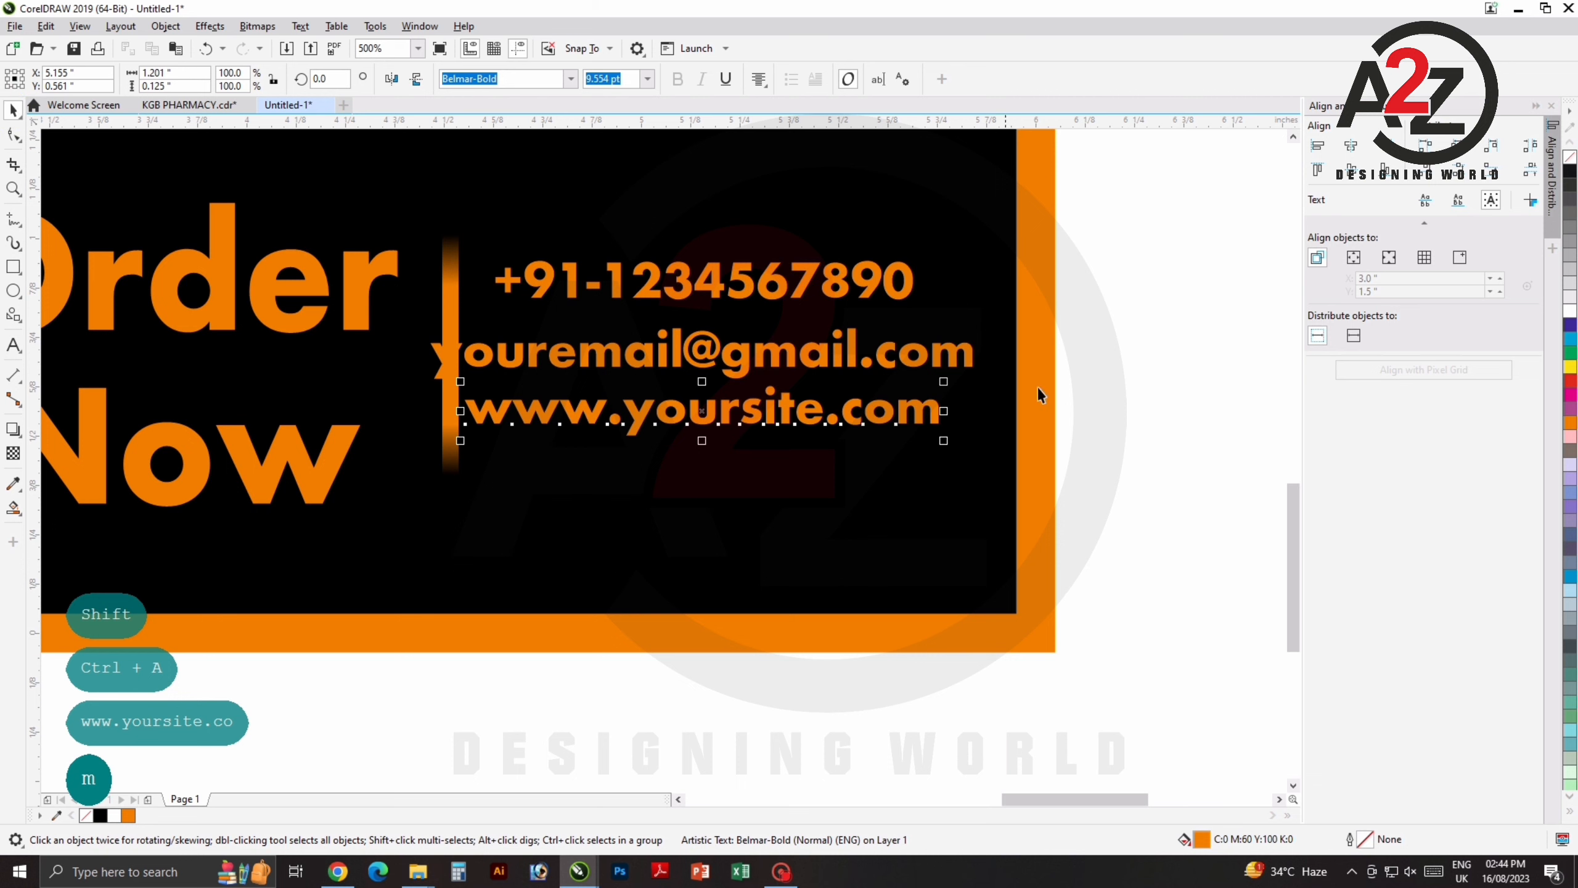
{"action": "left_click", "coordinate": [1075, 370]}
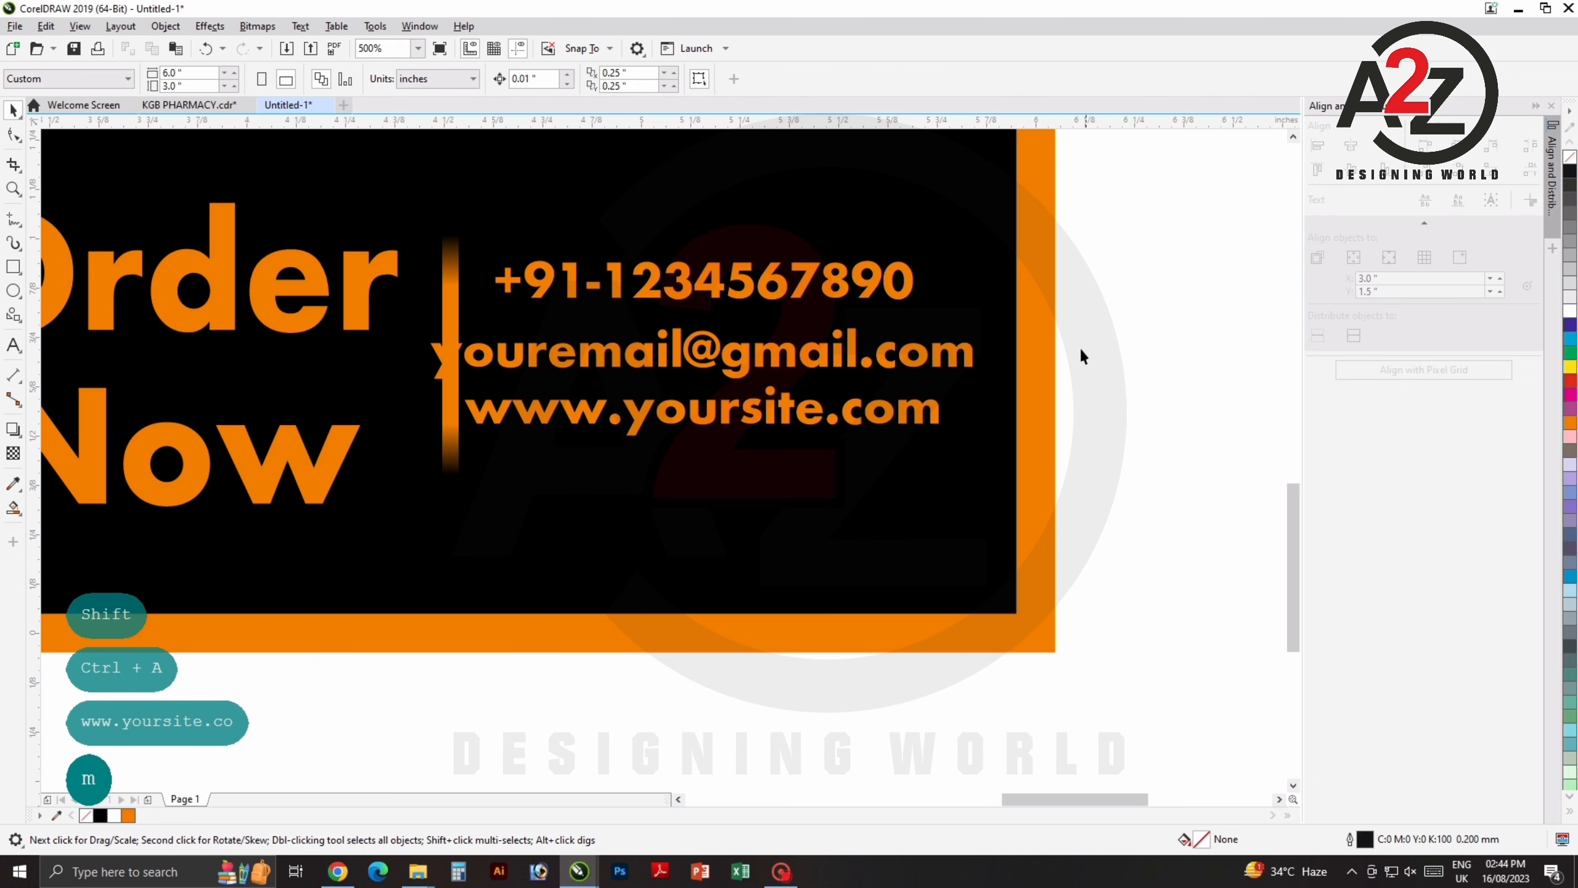
Duplicate the website line directly below itself and replace the copy's text with "Delhi india".
{"action": "left_click", "coordinate": [891, 413]}
{"action": "left_click_drag", "start_coordinate": [891, 413], "coordinate": [887, 469]}
{"action": "right_click", "coordinate": [887, 469]}
{"action": "double_click", "coordinate": [887, 469]}
{"action": "key", "text": "ctrl+a"}
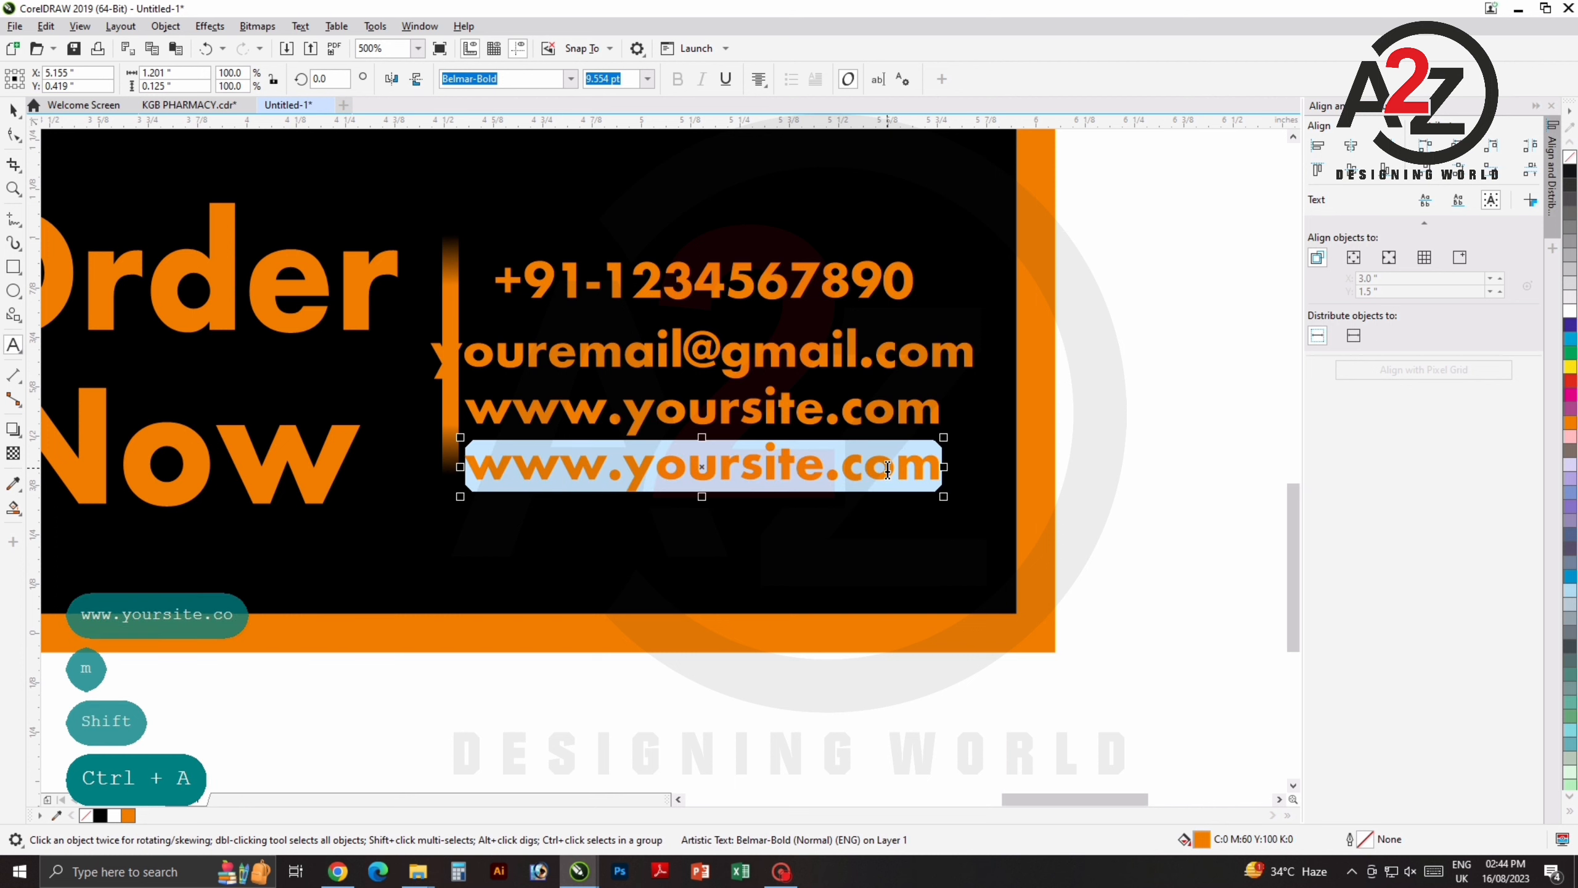
{"action": "type", "text": "Delhi i"}
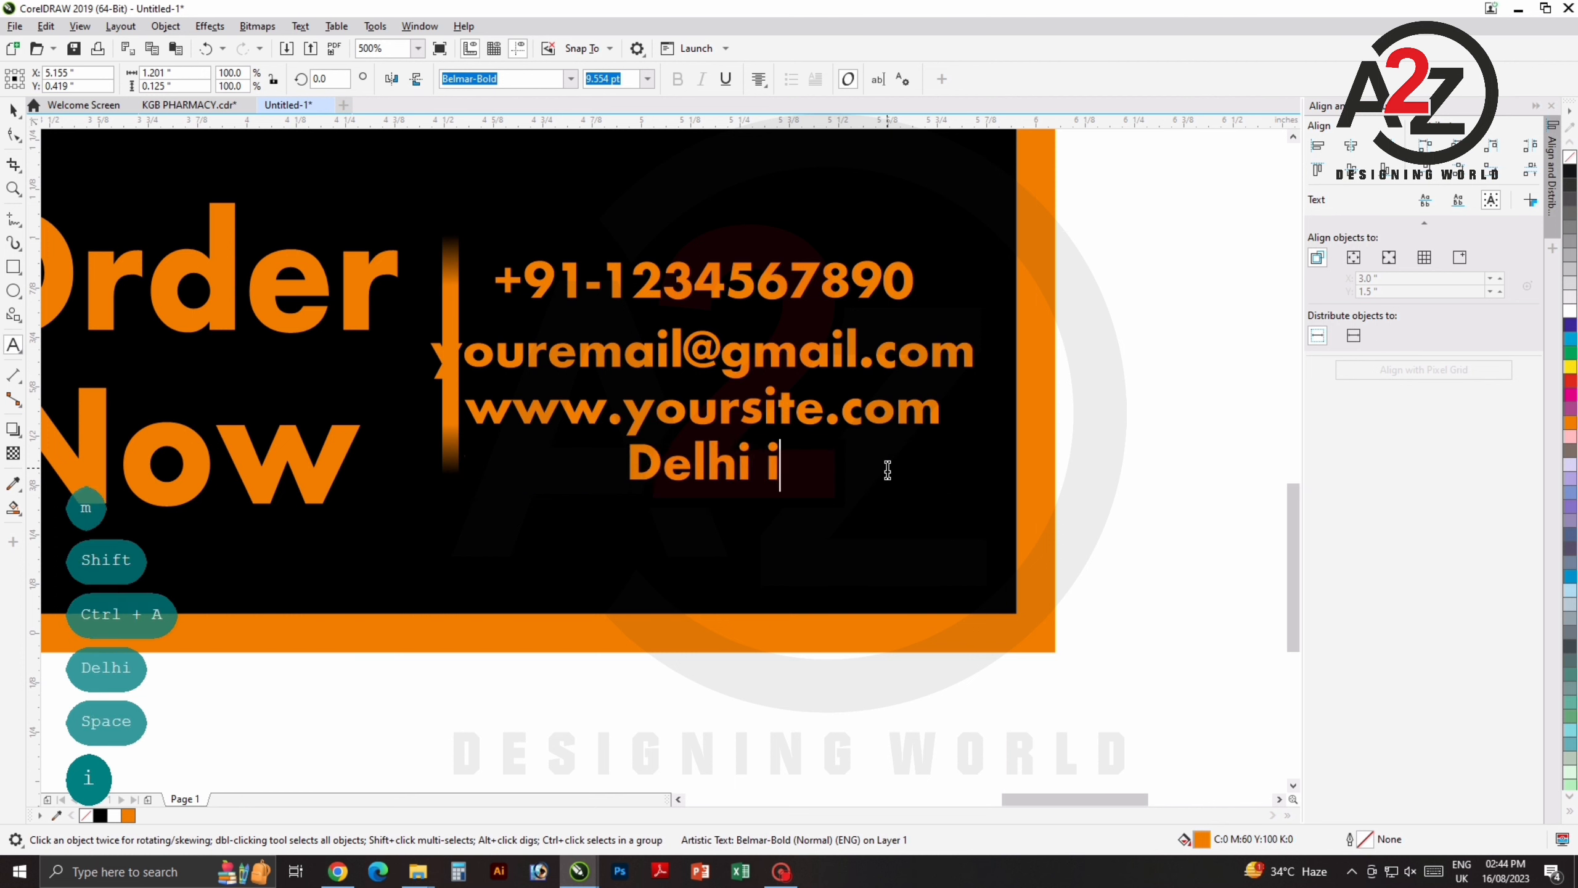
{"action": "type", "text": "ndia"}
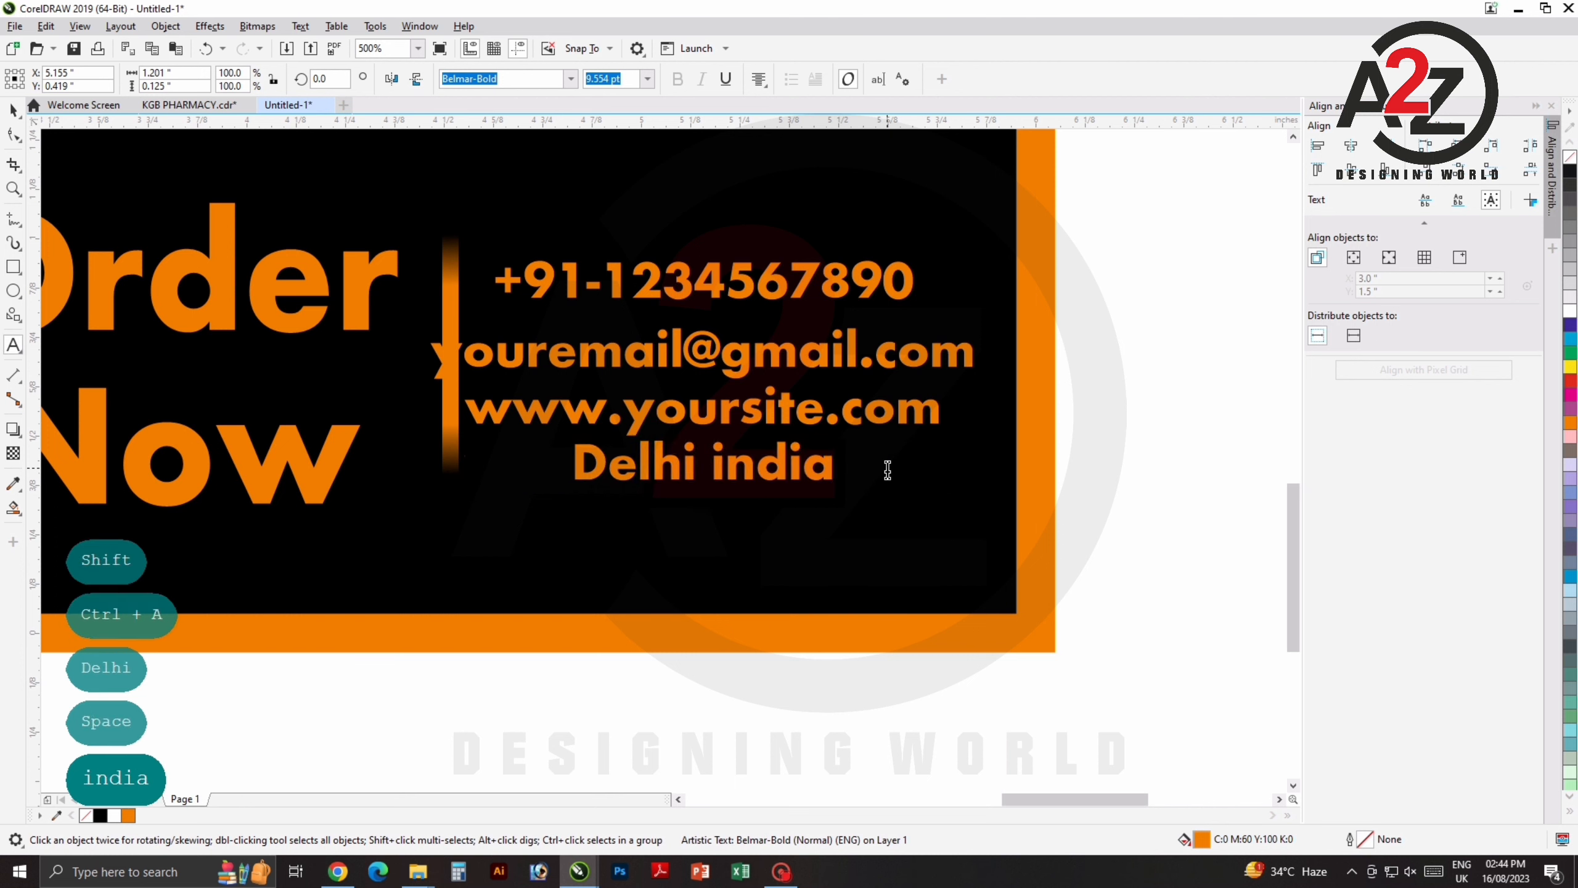
{"action": "left_click", "coordinate": [998, 351]}
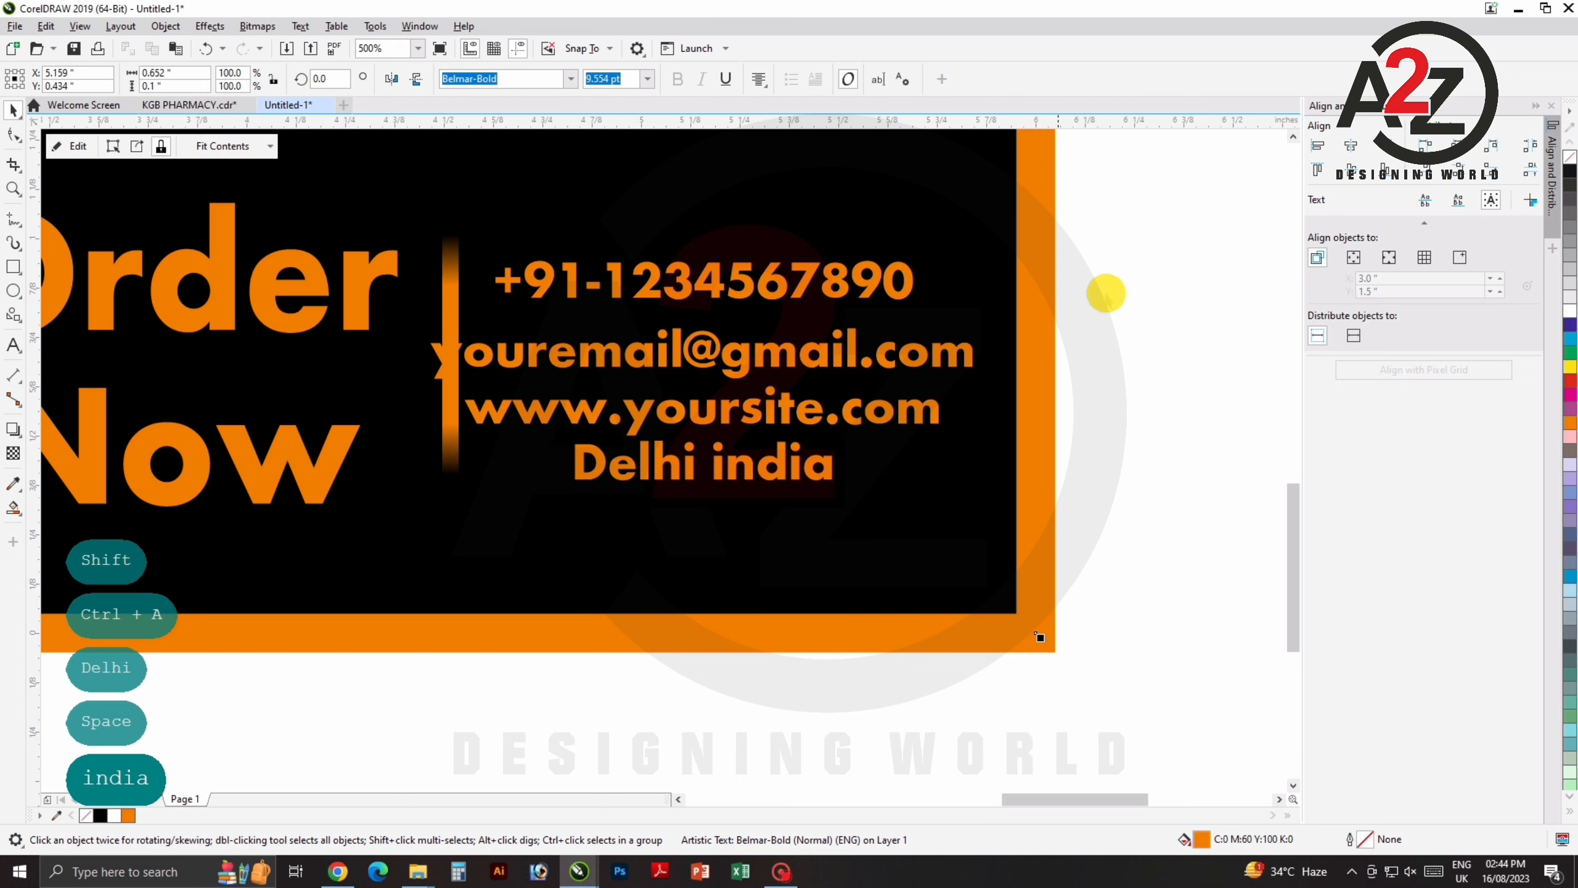
Move the four contact lines clear of the divider, then left-align them and distribute them evenly in the vertical direction.
{"action": "left_click_drag", "start_coordinate": [1133, 188], "coordinate": [424, 522]}
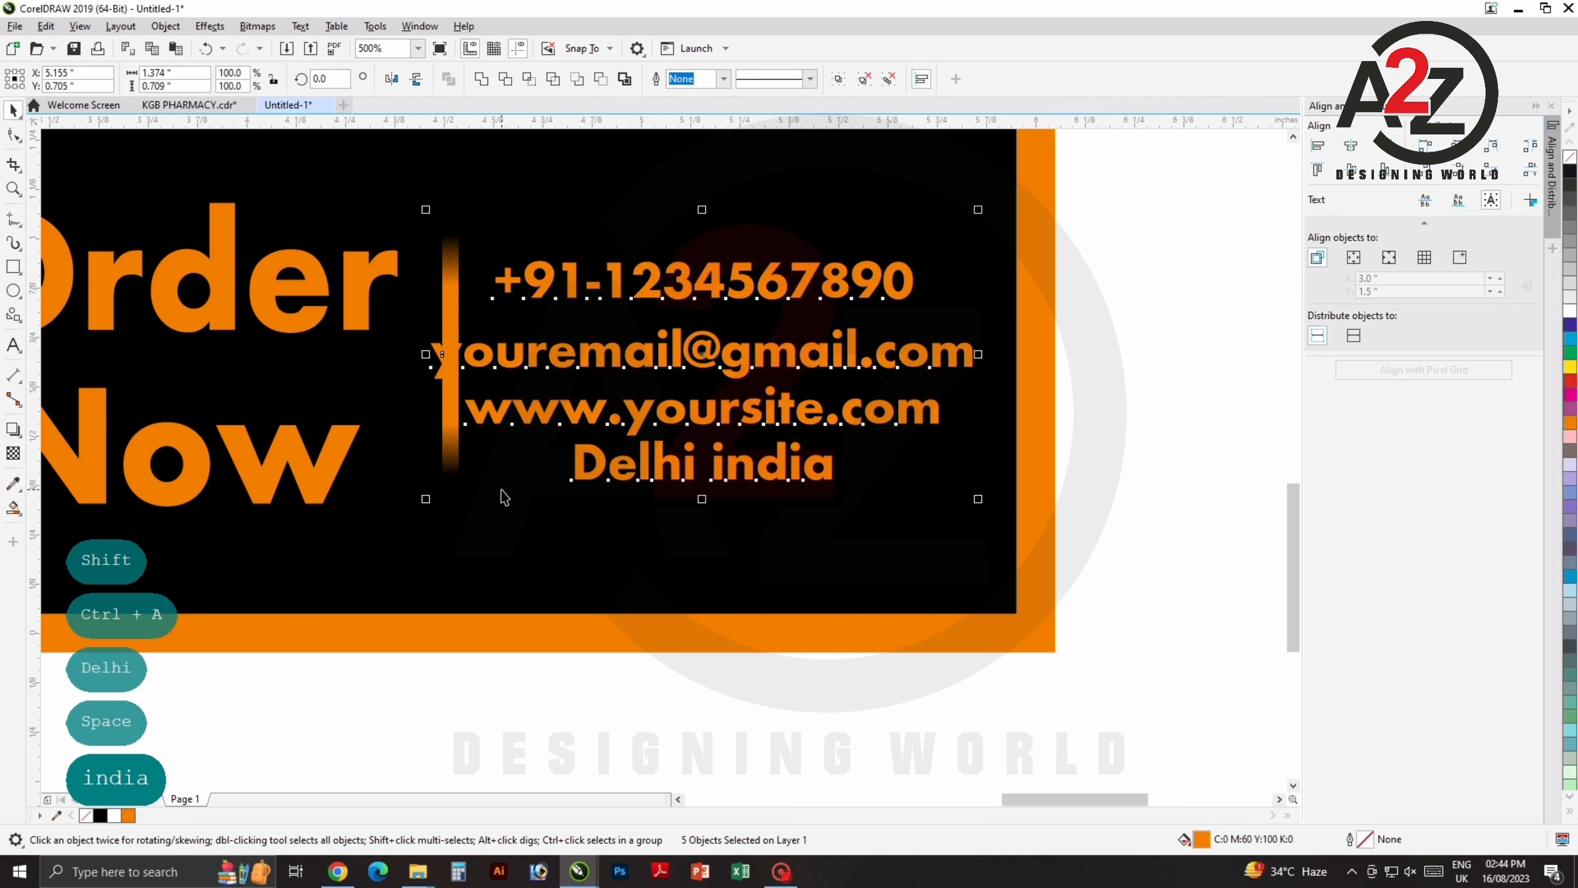
{"action": "scroll", "coordinate": [780, 435], "scroll_direction": "down", "scroll_amount": 2}
{"action": "left_click", "coordinate": [612, 377], "text": "shift"}
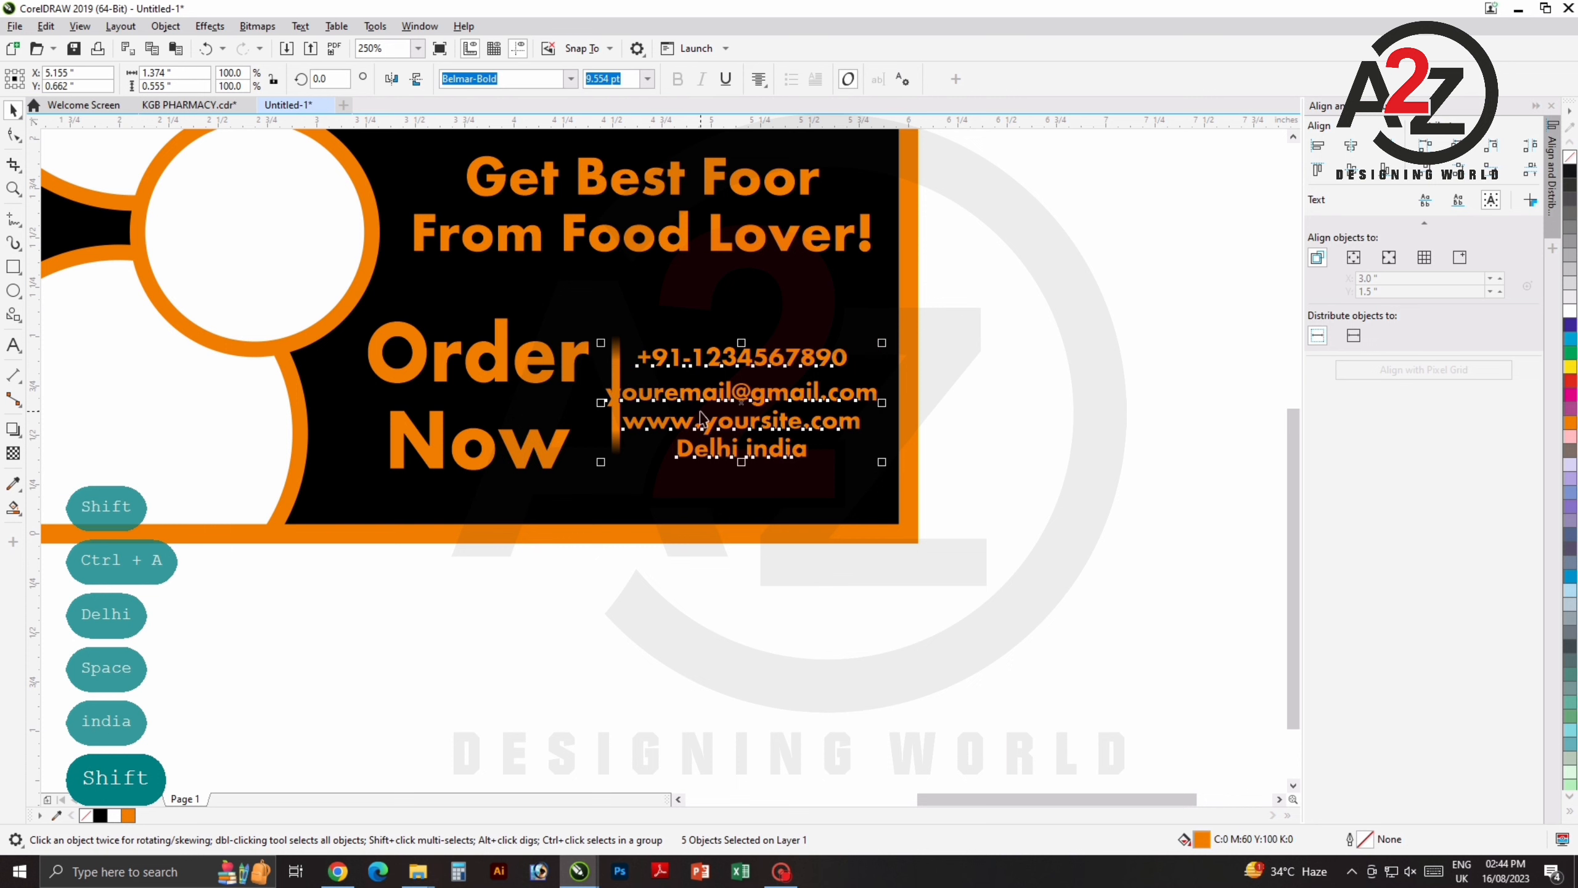
{"action": "left_click_drag", "start_coordinate": [684, 391], "coordinate": [759, 436]}
{"action": "key", "text": "l"}
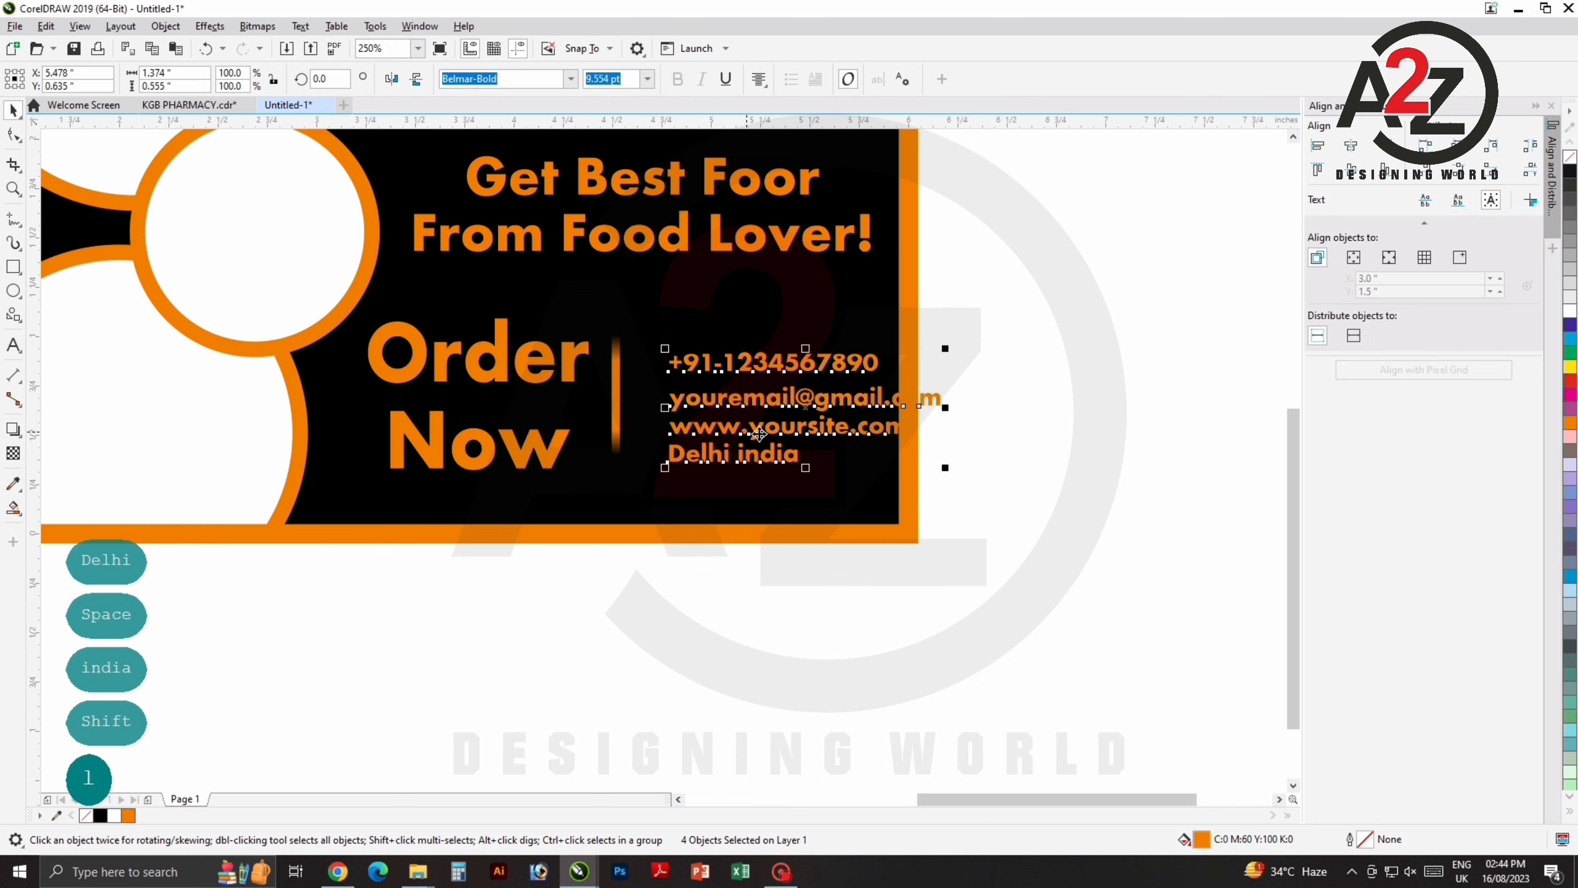
{"action": "scroll", "coordinate": [807, 432], "scroll_direction": "up", "scroll_amount": 2}
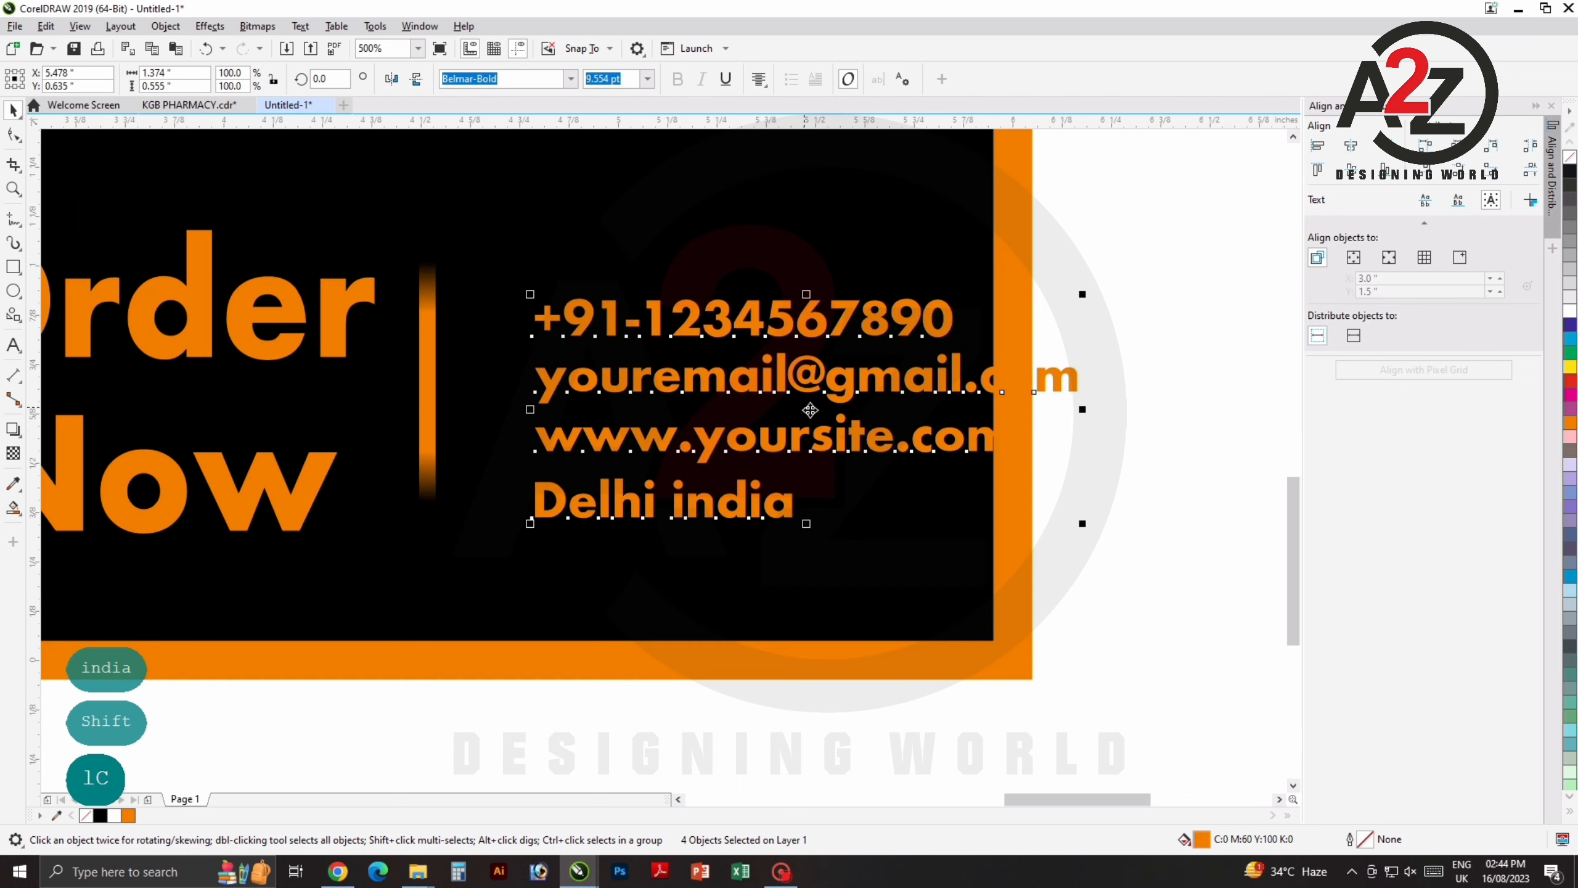
Place the four contact lines close beside the divider and group them with a white fill.
{"action": "left_click_drag", "start_coordinate": [858, 393], "coordinate": [784, 355]}
{"action": "key", "text": "ctrl+g"}
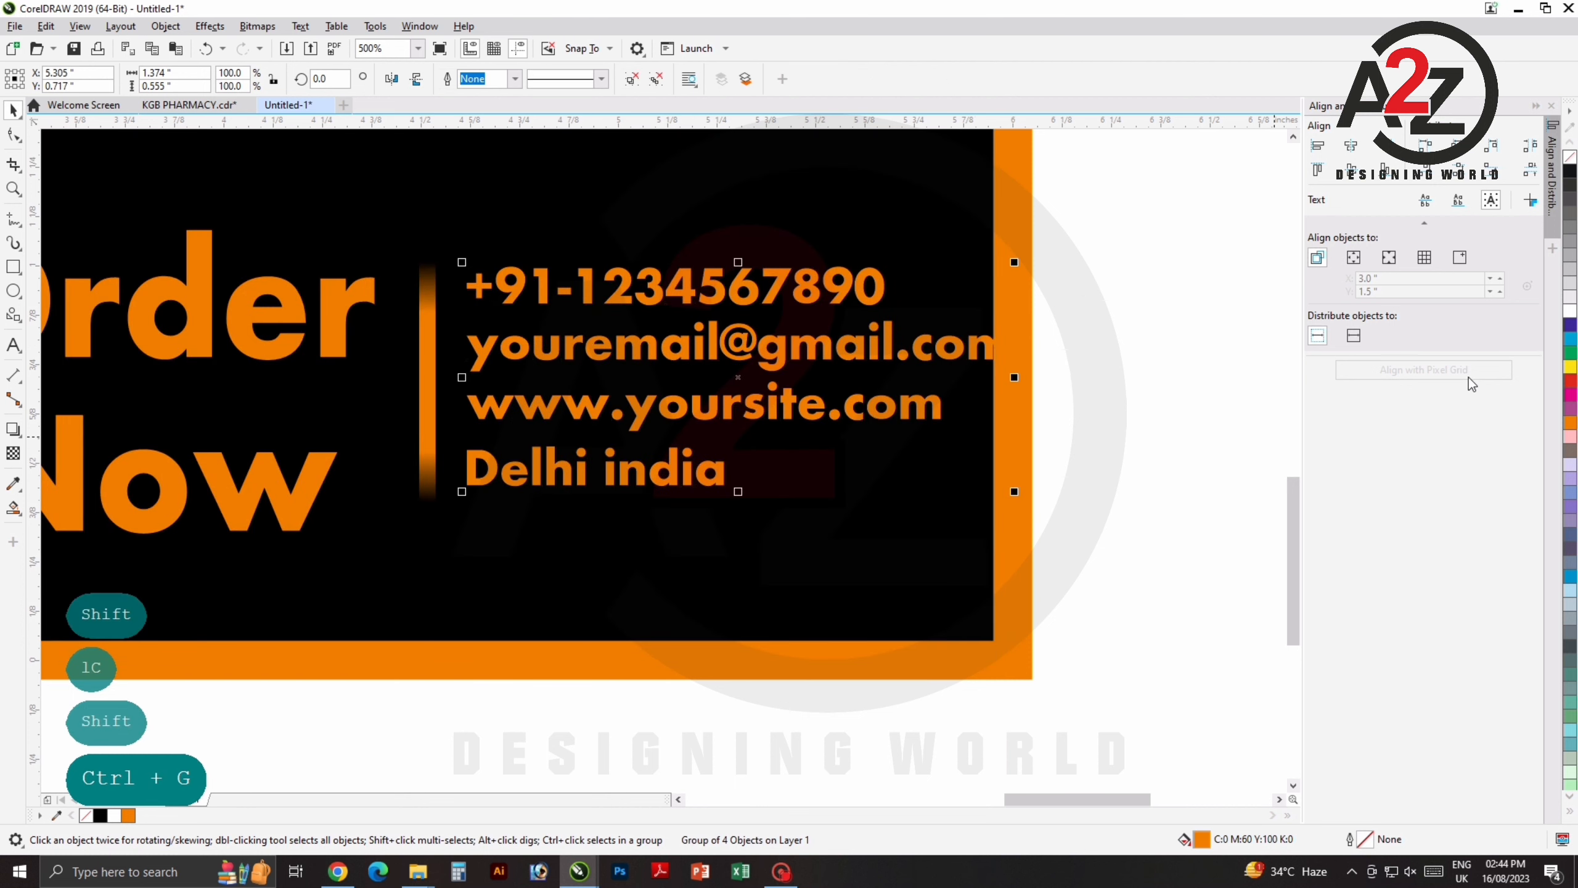
{"action": "left_click", "coordinate": [1566, 313]}
Scale the contact group down to fit inside the orange border and align its center vertically with the divider.
{"action": "left_click_drag", "start_coordinate": [1017, 262], "coordinate": [957, 287]}
{"action": "left_click", "coordinate": [424, 367], "text": "shift"}
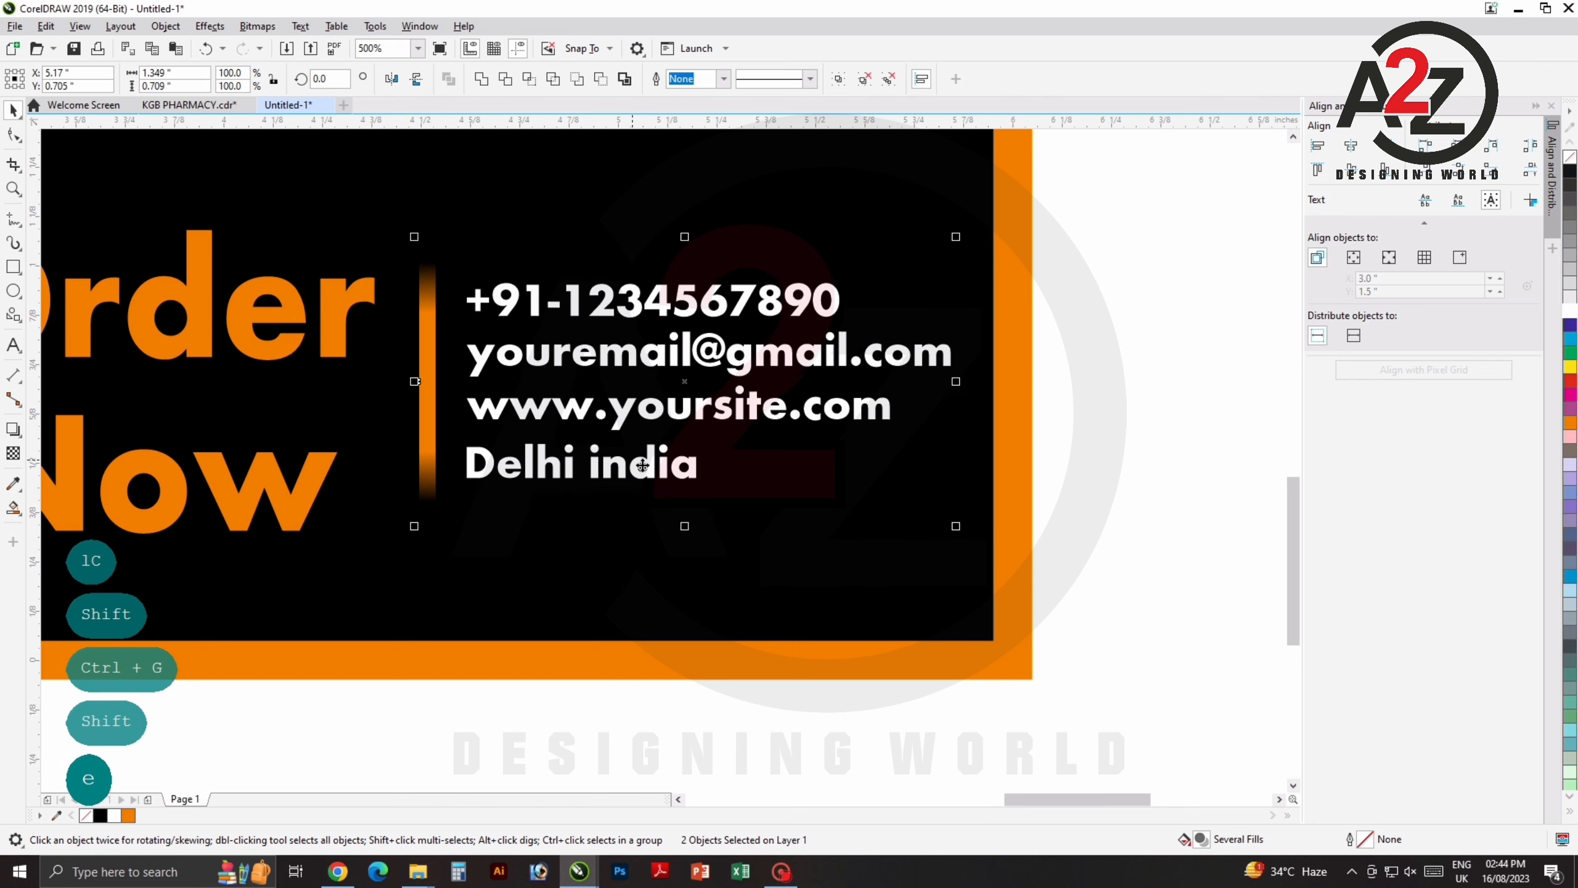
{"action": "scroll", "coordinate": [702, 530], "scroll_direction": "down", "scroll_amount": 3}
{"action": "left_click", "coordinate": [641, 462]}
{"action": "scroll", "coordinate": [615, 440], "scroll_direction": "up", "scroll_amount": 1}
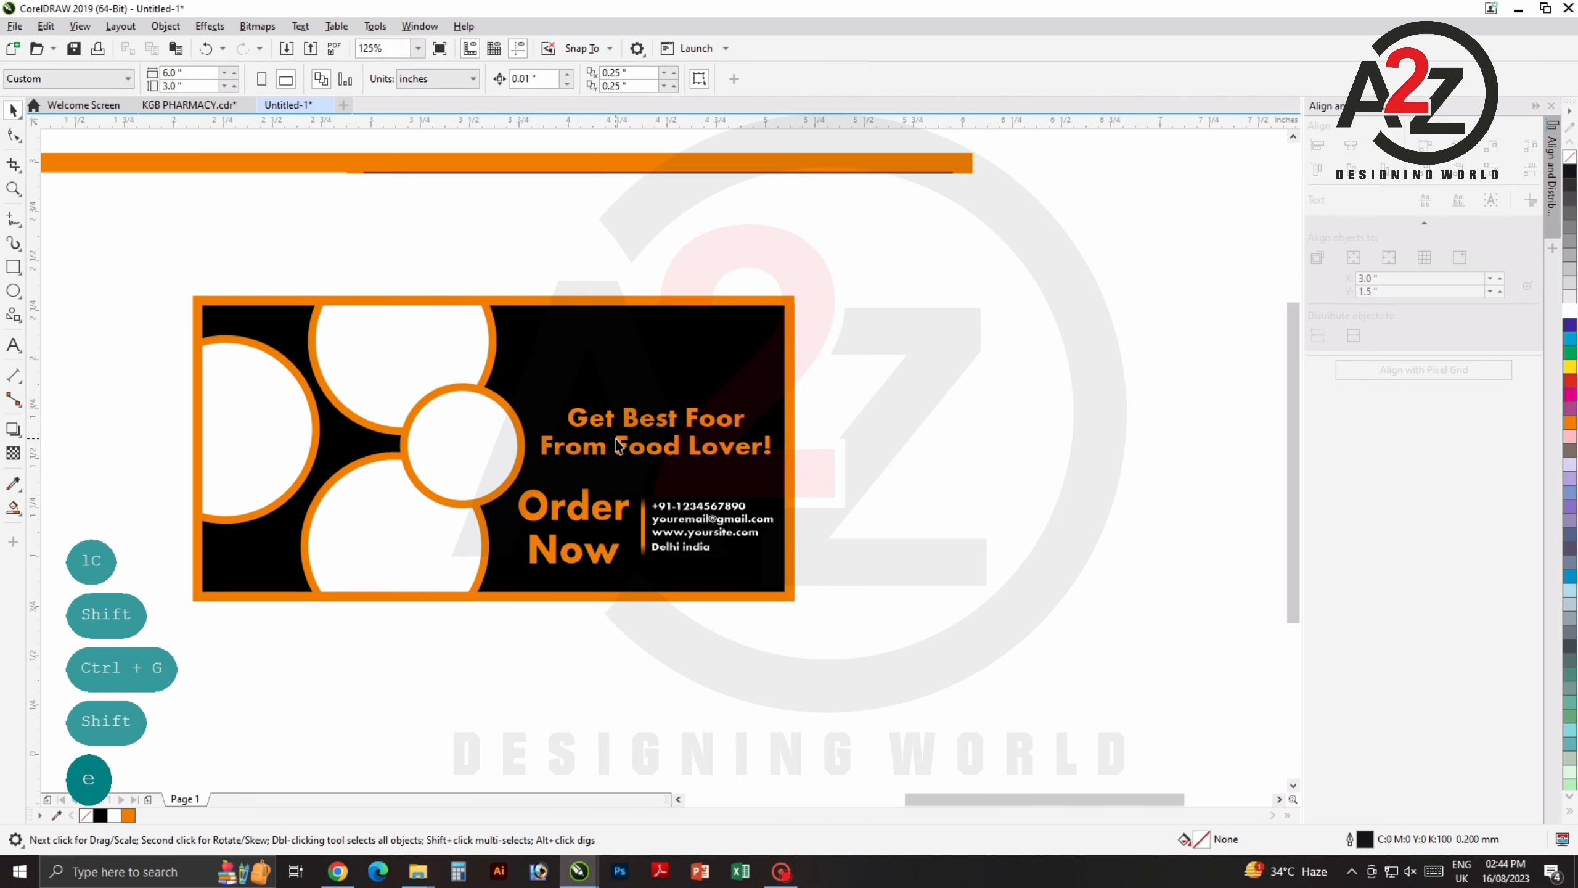
{"action": "left_click_drag", "start_coordinate": [632, 445], "coordinate": [687, 433]}
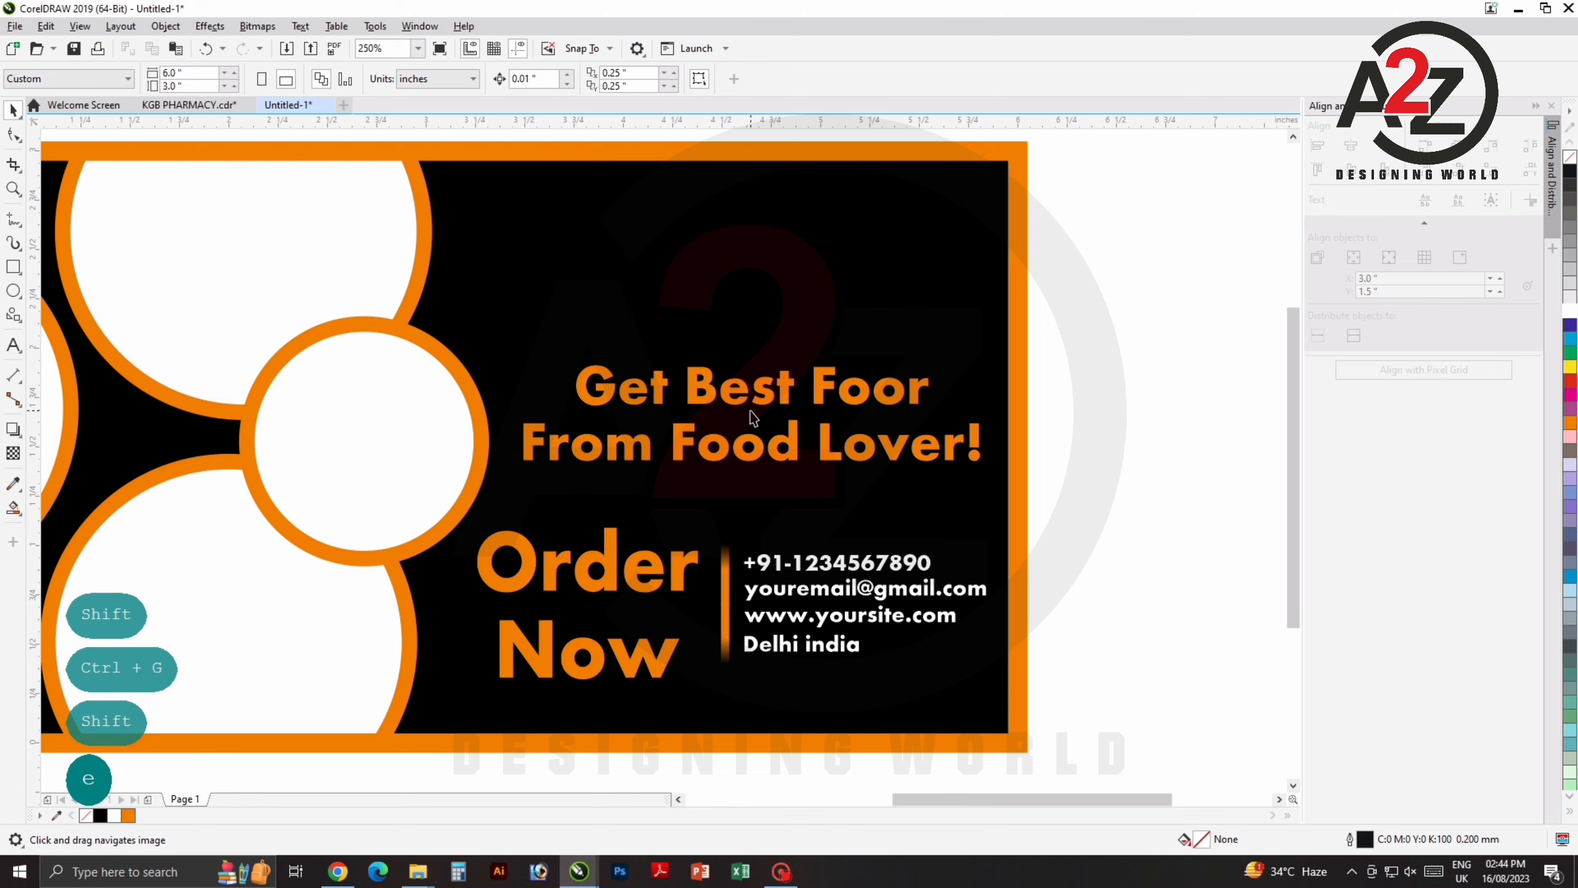
Duplicate the two-line slogan directly above itself and replace the copy's text with "food lover".
{"action": "scroll", "coordinate": [742, 348], "scroll_direction": "down", "scroll_amount": 2}
{"action": "key", "text": "z"}
{"action": "left_click_drag", "start_coordinate": [236, 229], "coordinate": [999, 633]}
{"action": "left_click", "coordinate": [13, 109]}
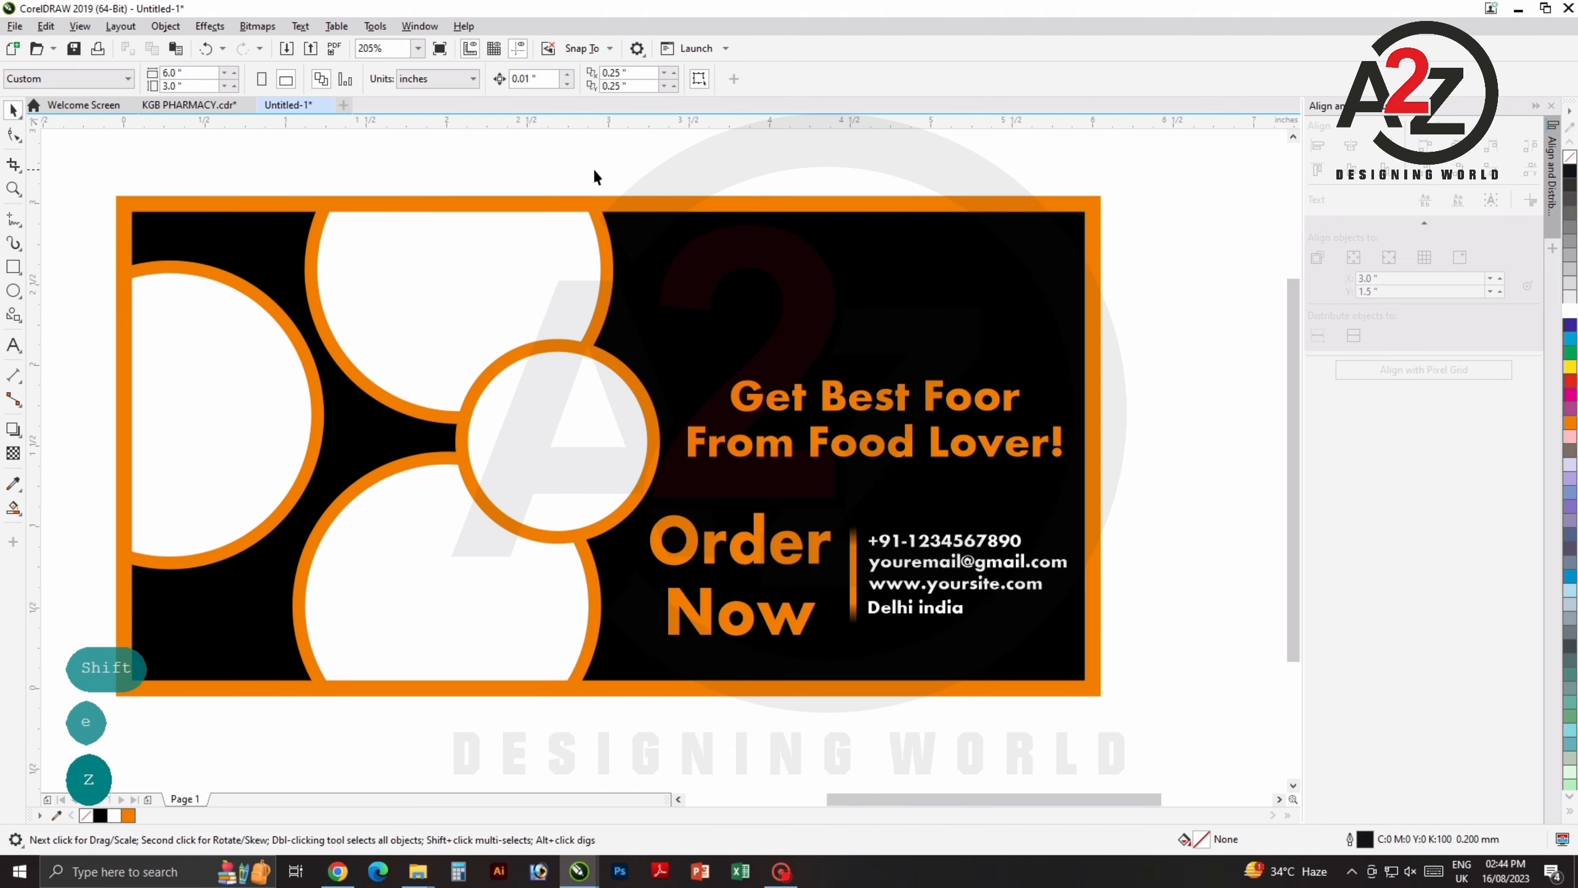
{"action": "left_click", "coordinate": [856, 403]}
{"action": "left_click_drag", "start_coordinate": [842, 398], "coordinate": [826, 278]}
{"action": "double_click", "coordinate": [829, 278]}
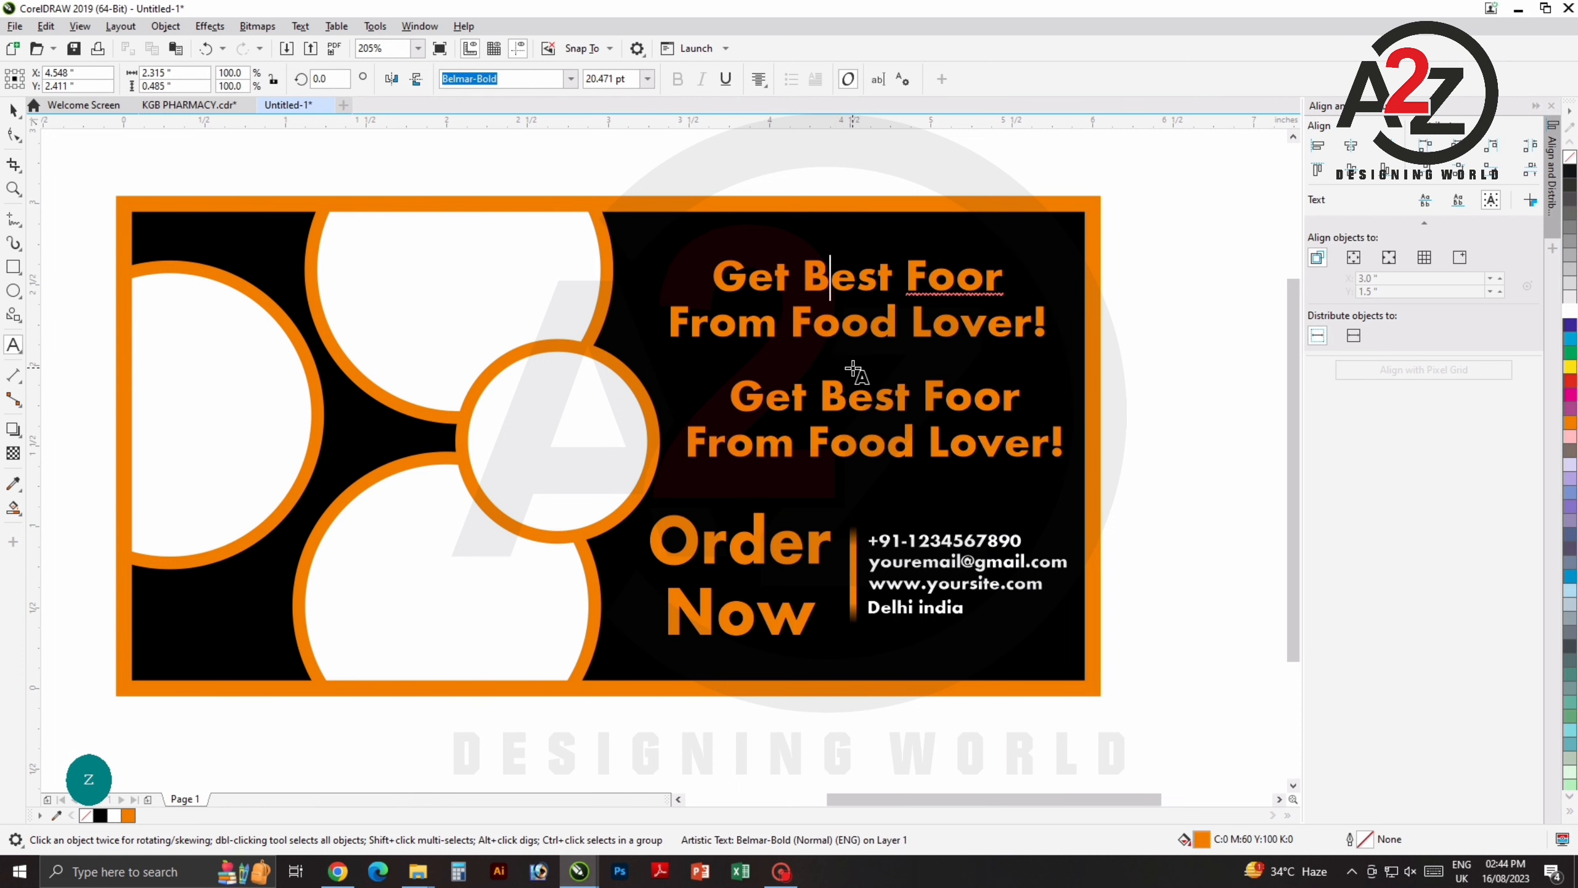
{"action": "key", "text": "ctrl+a"}
{"action": "type", "text": "foo"}
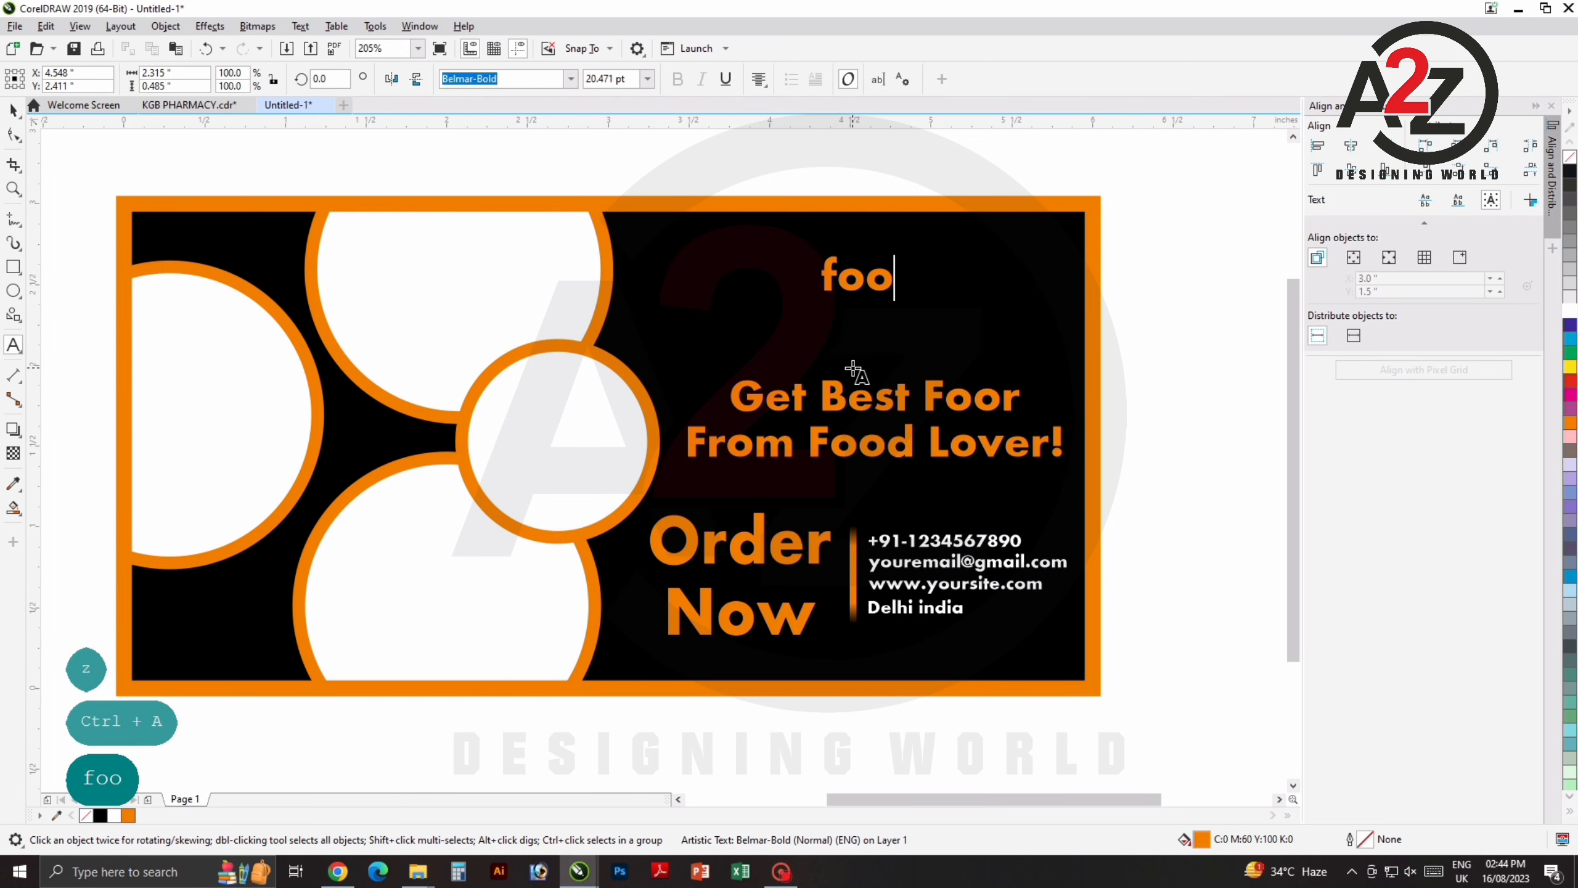
{"action": "type", "text": "d lover"}
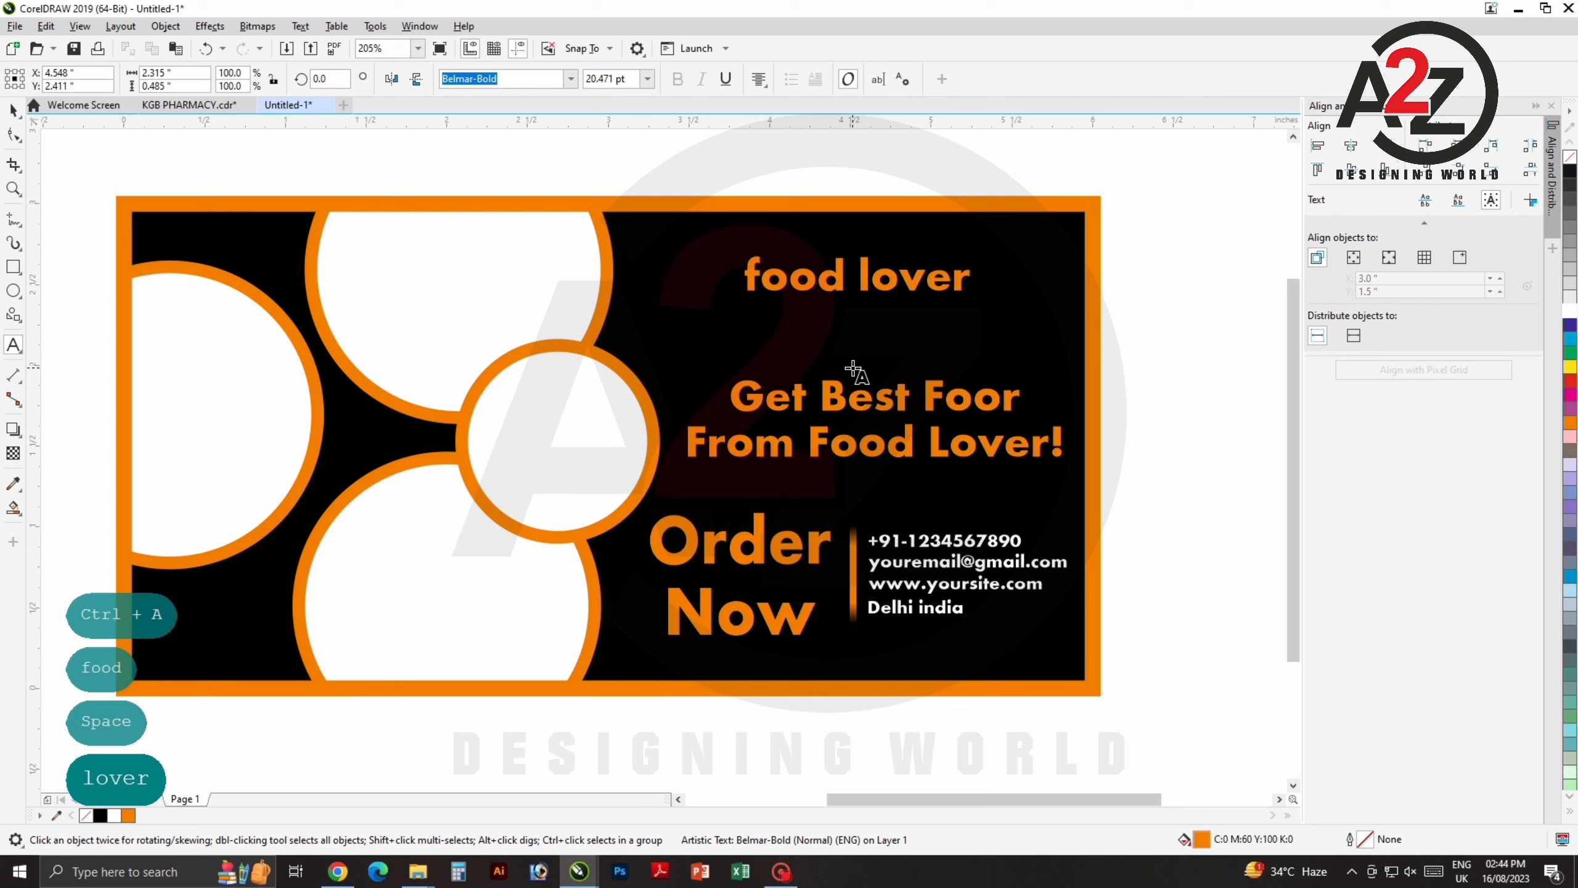
Change the case of the whole "food lover" text to title case.
{"action": "key", "text": "ctrl+a"}
{"action": "key", "text": "ctrl+a"}
{"action": "key", "text": "shift+F3"}
{"action": "key", "text": "t"}
{"action": "key", "text": "Return"}
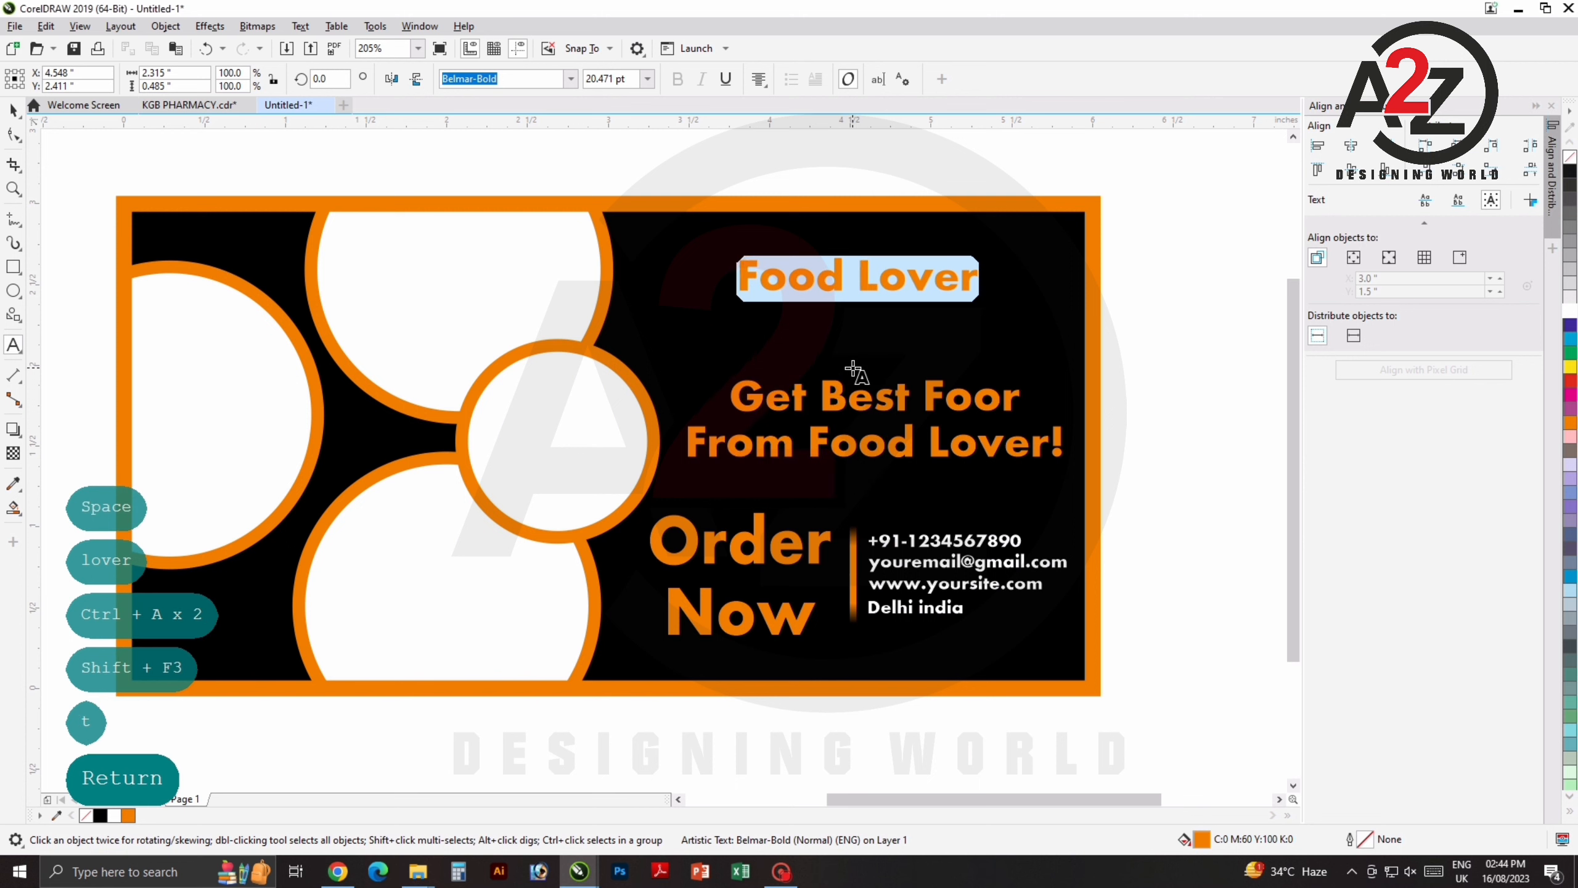
{"action": "left_click", "coordinate": [12, 112]}
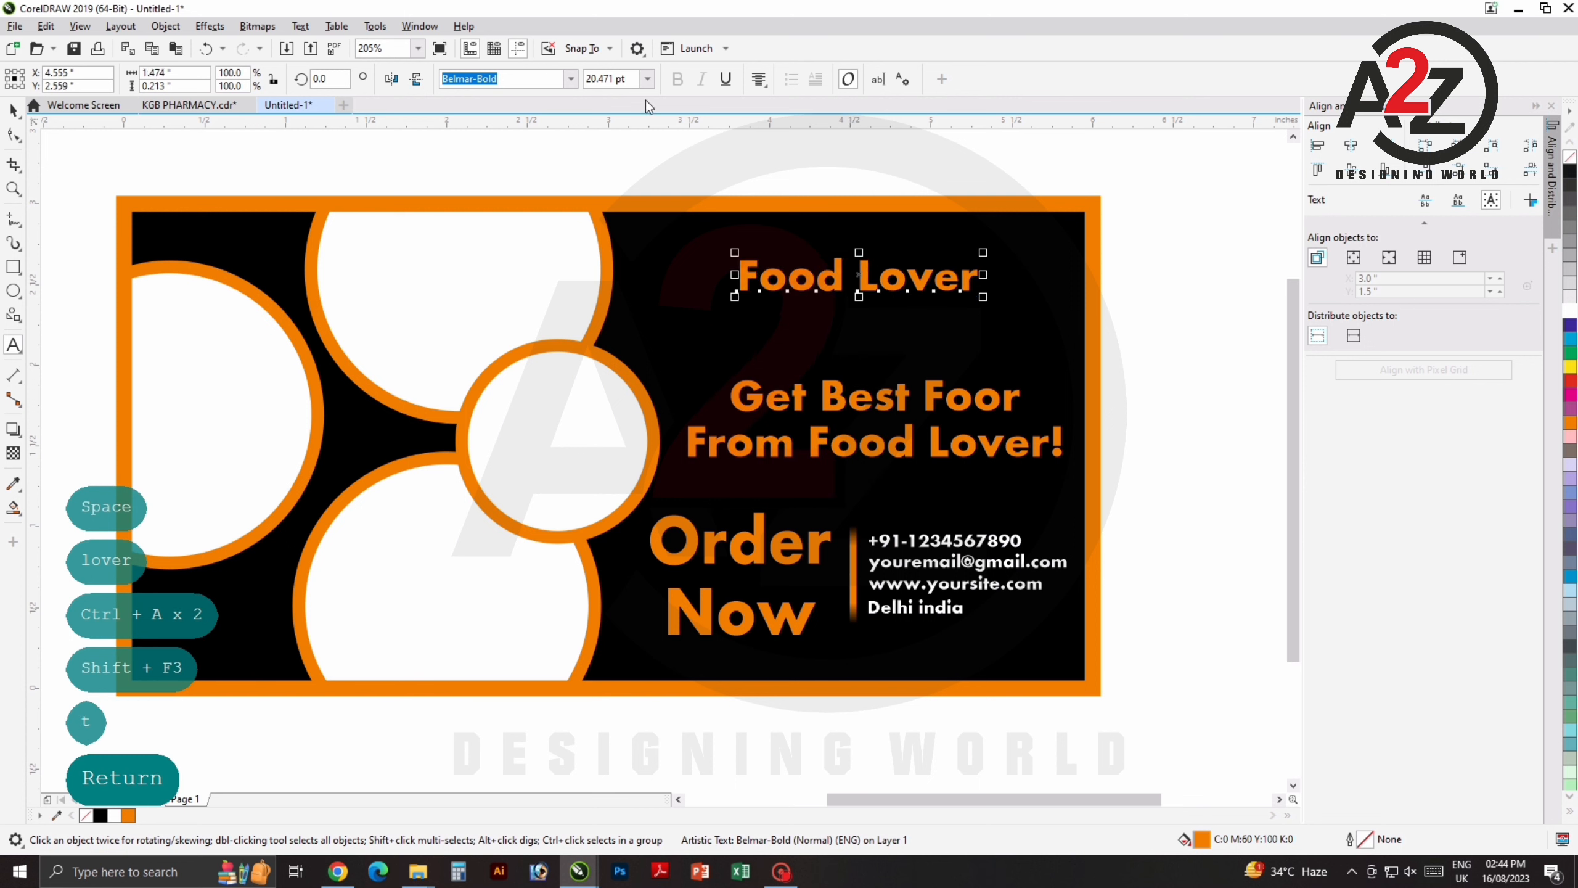
Try the Bench Grinder Titling font on the Food Lover text, settling on Bernard MT Condensed instead.
{"action": "left_click", "coordinate": [569, 79]}
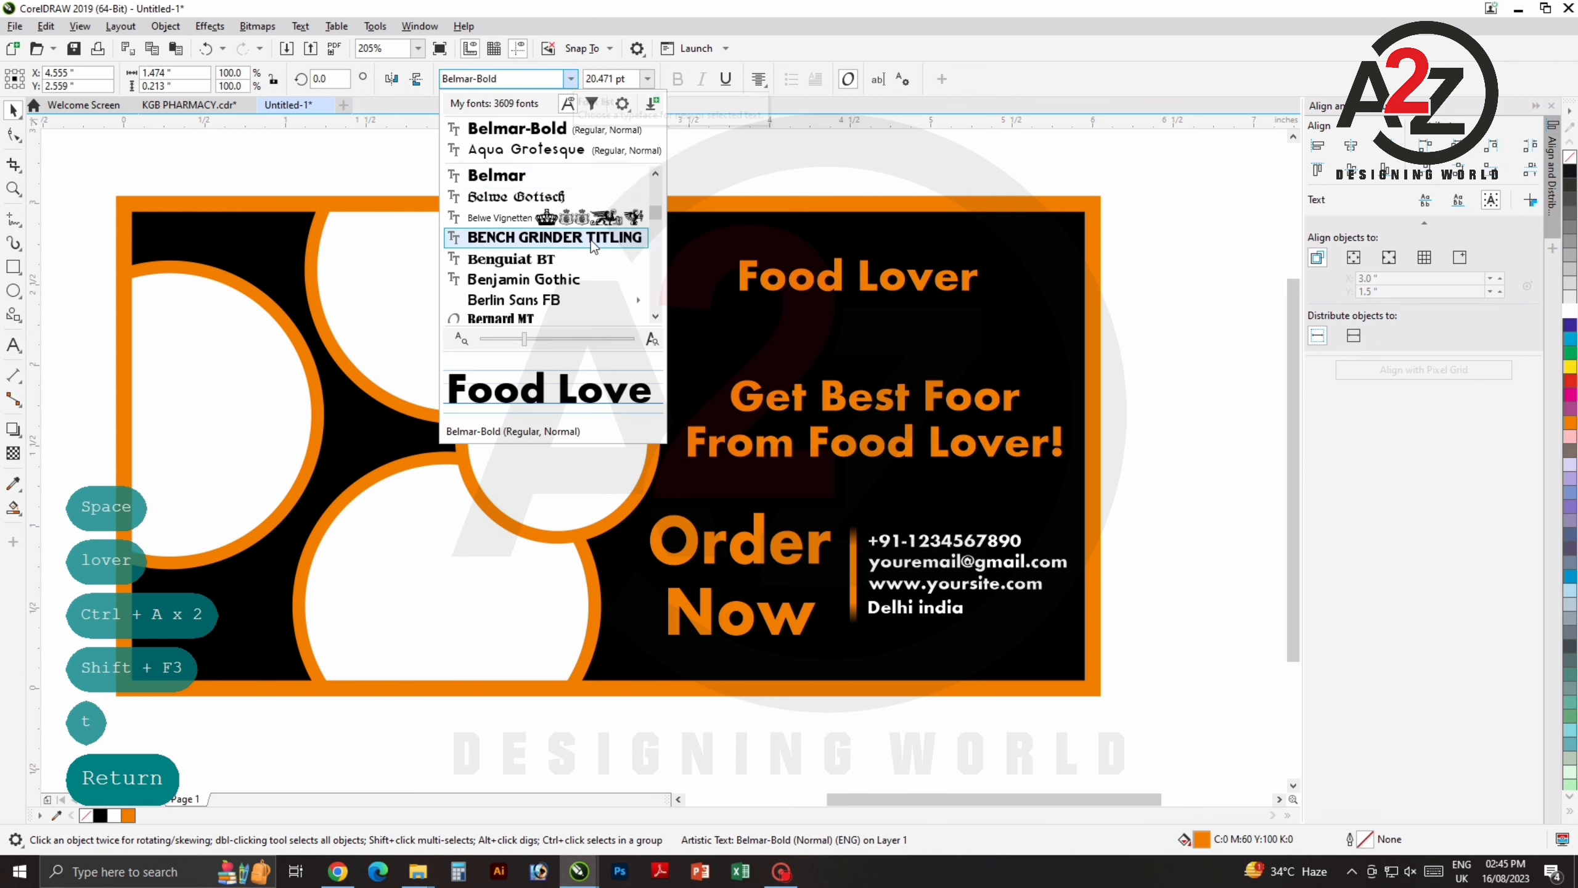
{"action": "left_click", "coordinate": [594, 238]}
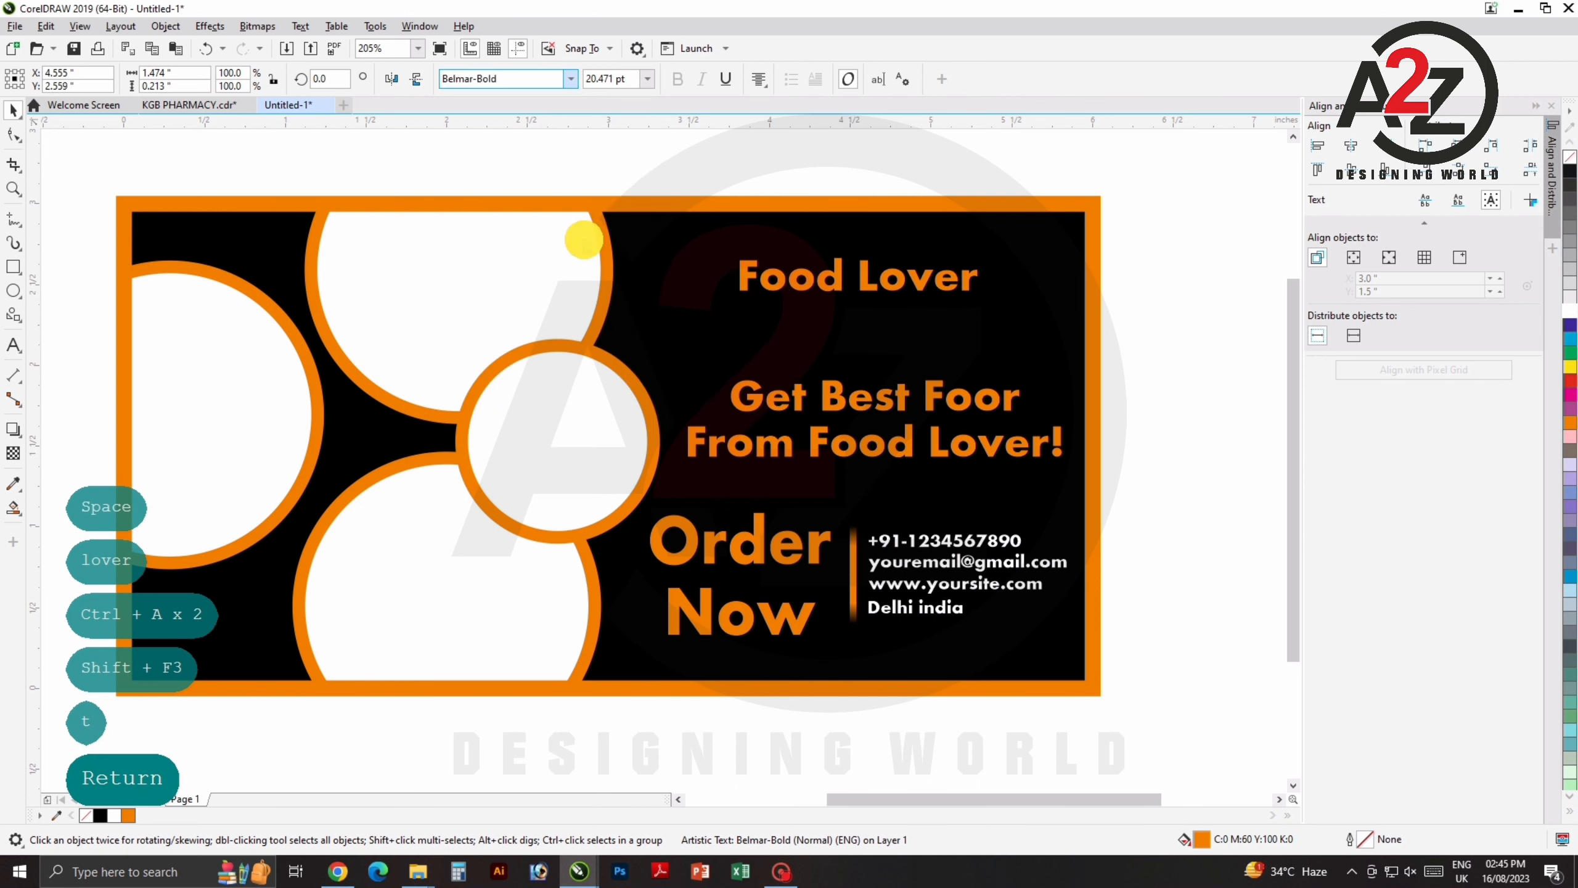
{"action": "left_click", "coordinate": [570, 79]}
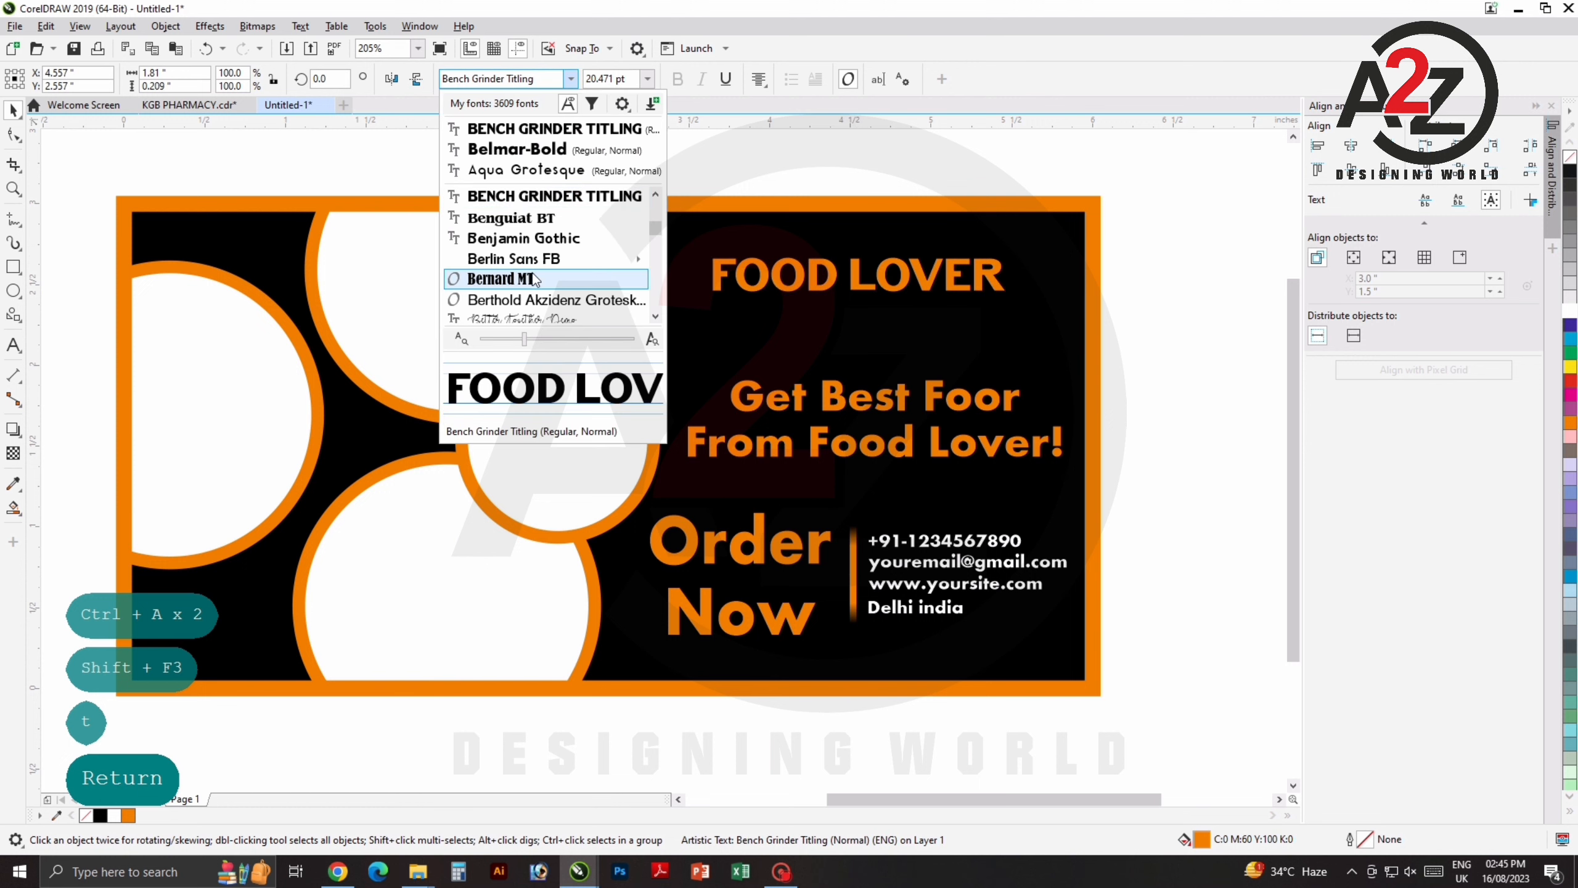
{"action": "left_click", "coordinate": [533, 279]}
{"action": "left_click", "coordinate": [847, 165]}
Stretch the Food Lover text horizontally from its center to about 1.5 inches wide.
{"action": "scroll", "coordinate": [922, 266], "scroll_direction": "up", "scroll_amount": 2}
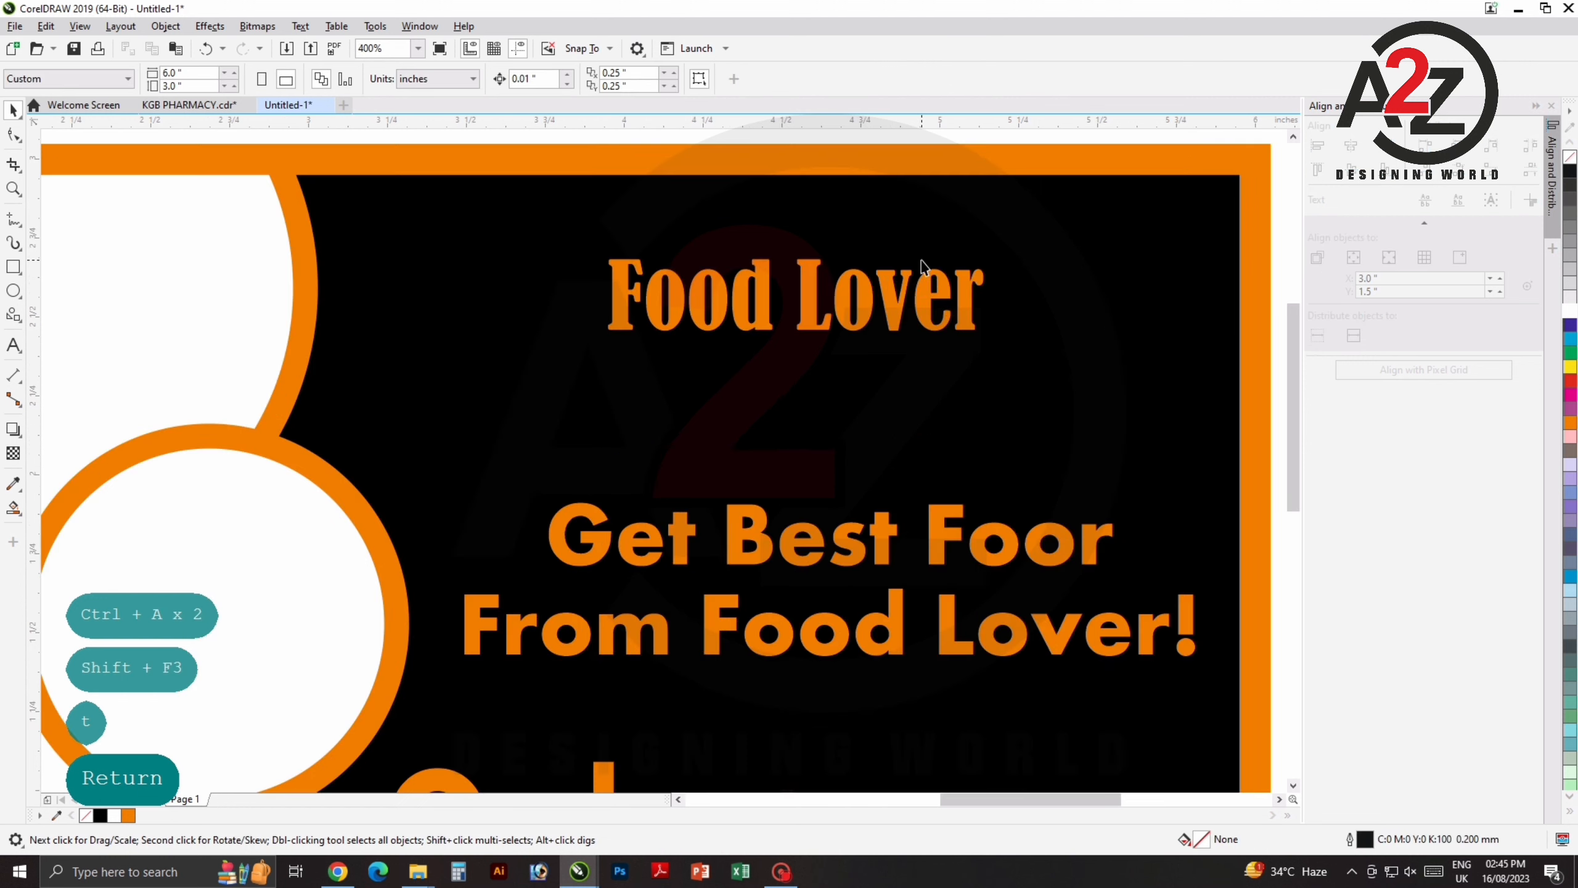
{"action": "left_click_drag", "start_coordinate": [880, 316], "coordinate": [1029, 374]}
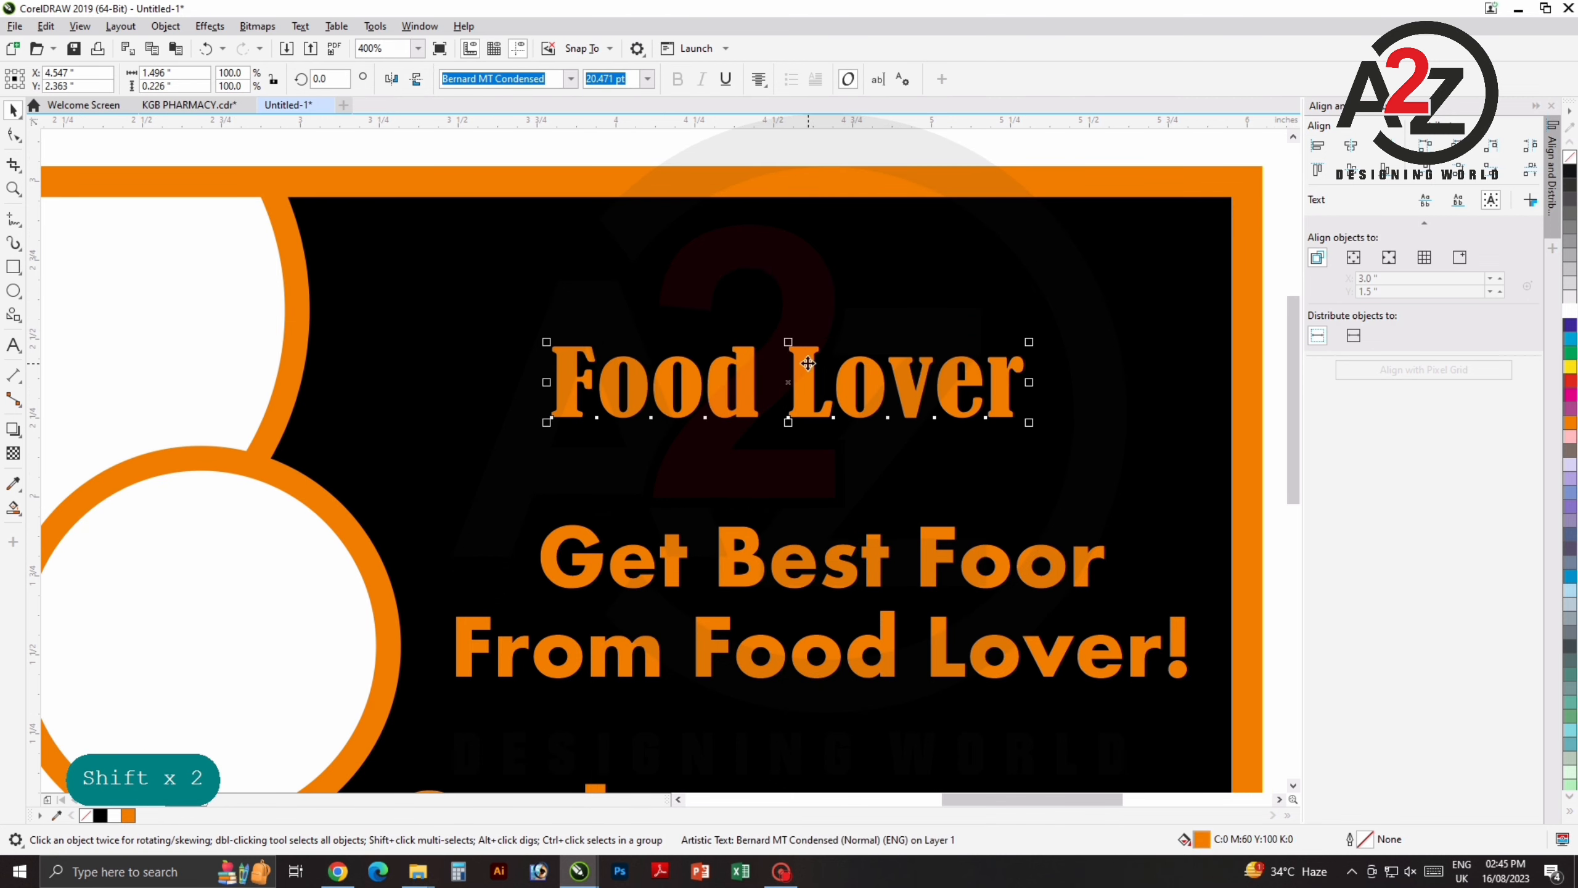
{"action": "scroll", "coordinate": [827, 311], "scroll_direction": "down", "scroll_amount": 2}
{"action": "left_click_drag", "start_coordinate": [813, 208], "coordinate": [775, 250]}
{"action": "left_click", "coordinate": [774, 251]}
{"action": "scroll", "coordinate": [775, 345], "scroll_direction": "up", "scroll_amount": 1}
{"action": "scroll", "coordinate": [778, 313], "scroll_direction": "down", "scroll_amount": 1}
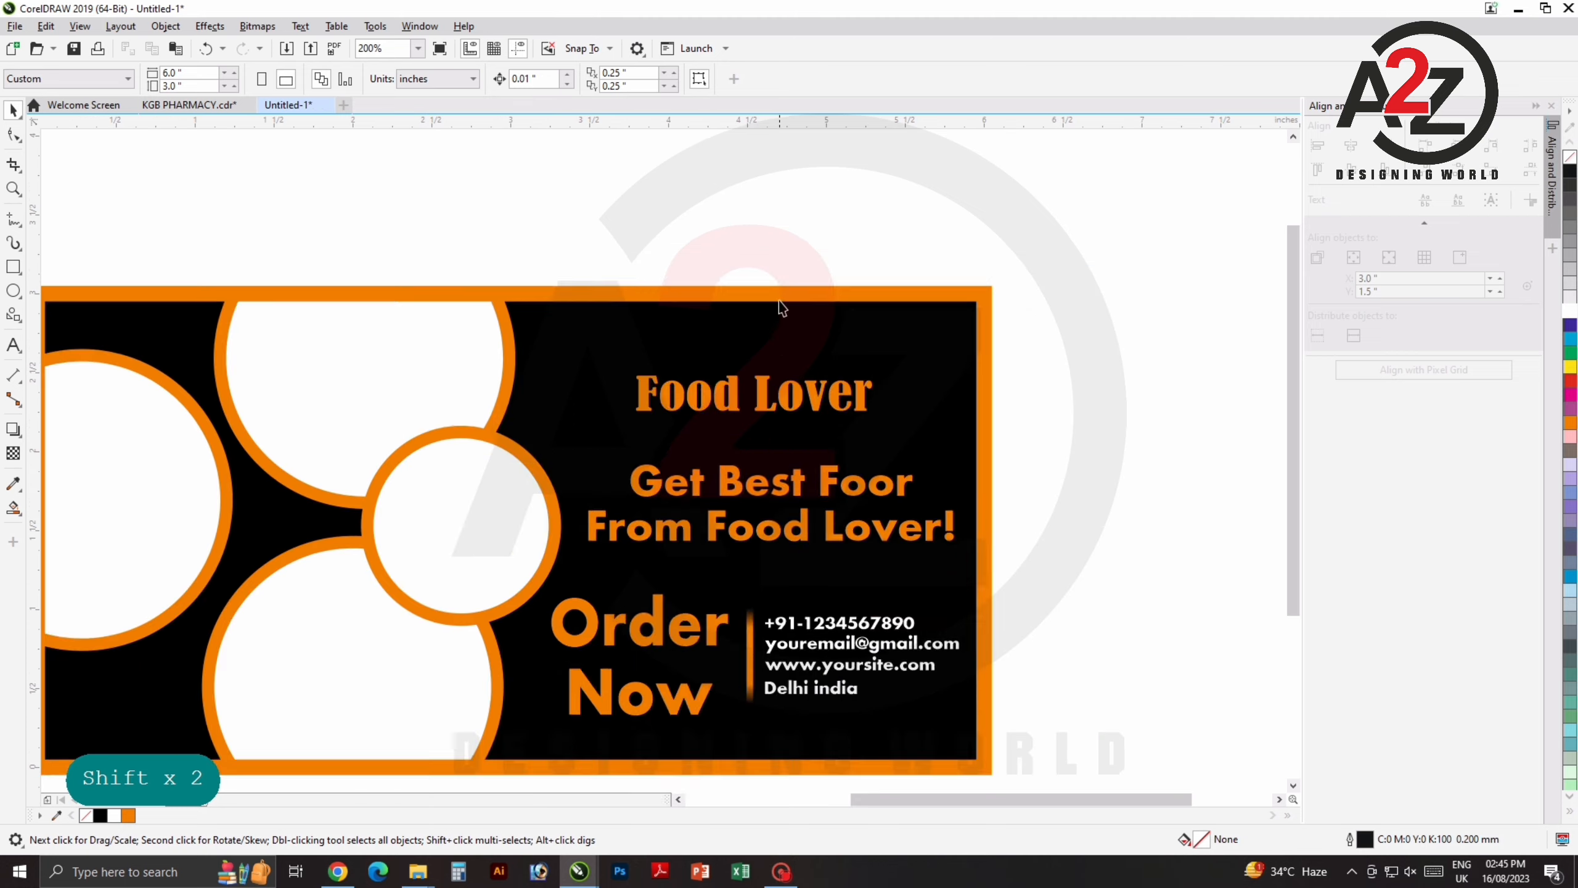
Draw a regular polygon in the empty area above the banner and set it to 6 sides, about 0.61 x 0.71 inches.
{"action": "left_click_drag", "start_coordinate": [731, 177], "coordinate": [695, 300]}
{"action": "left_click", "coordinate": [18, 318]}
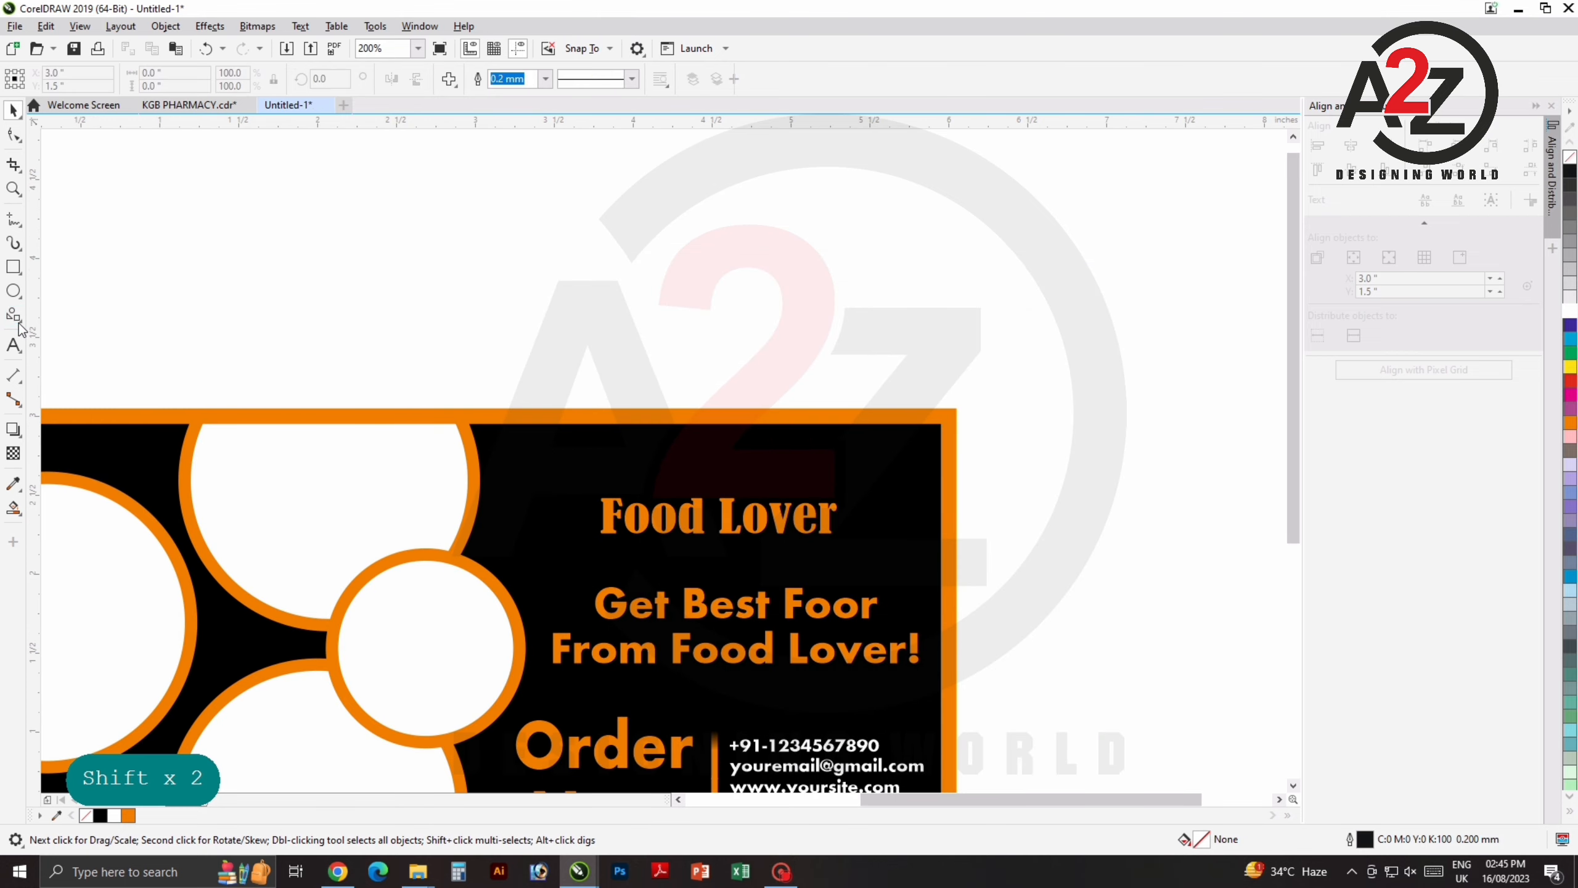
{"action": "left_click", "coordinate": [21, 322]}
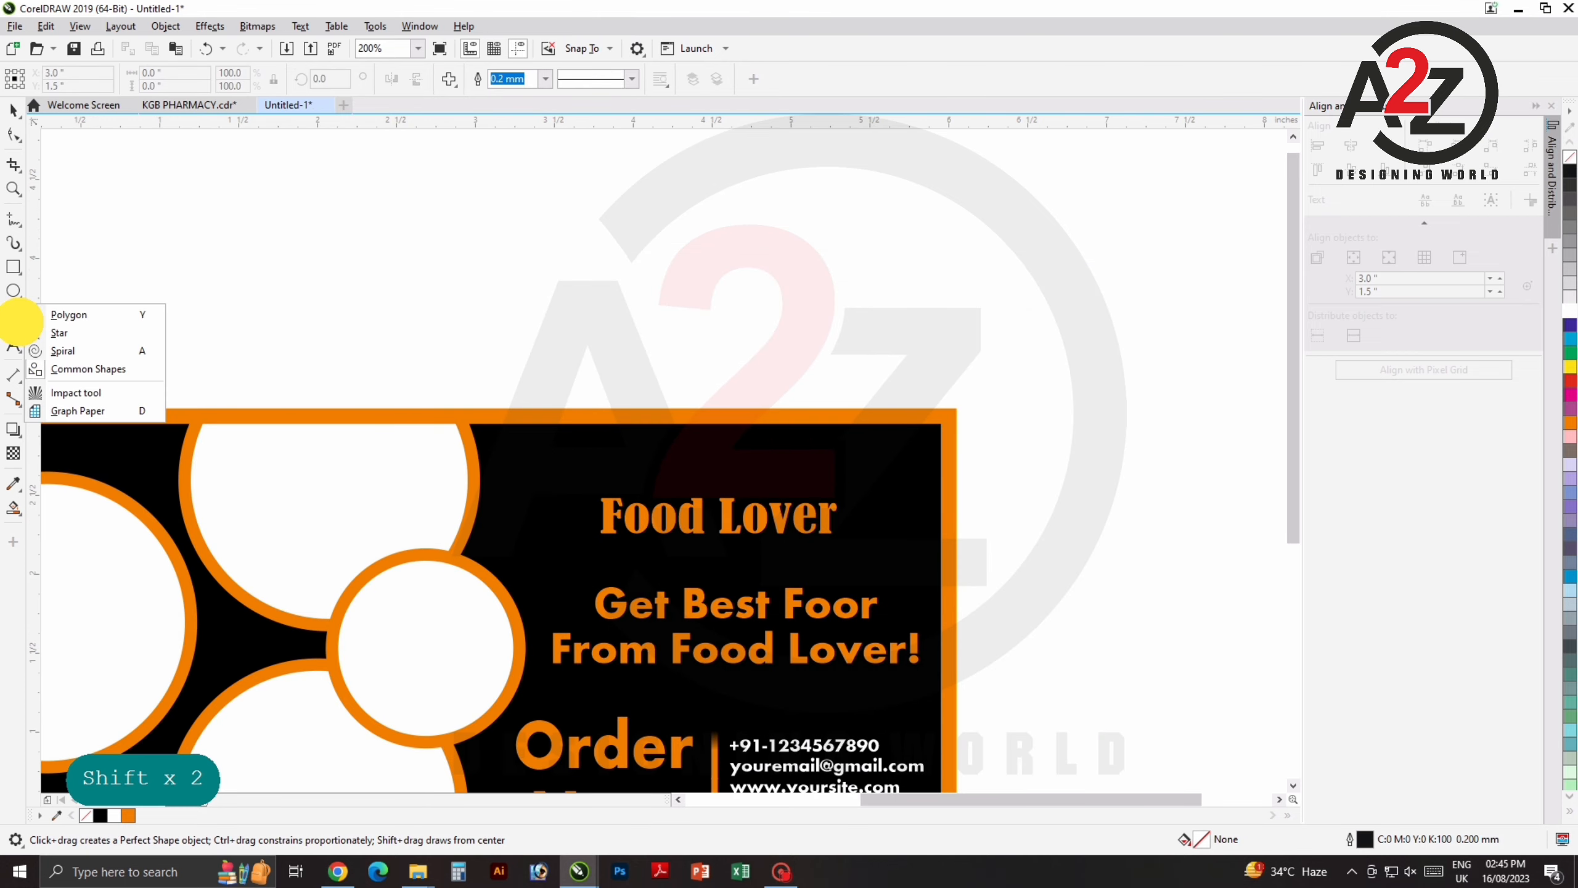
{"action": "left_click", "coordinate": [69, 314]}
{"action": "left_click_drag", "start_coordinate": [499, 223], "coordinate": [618, 329]}
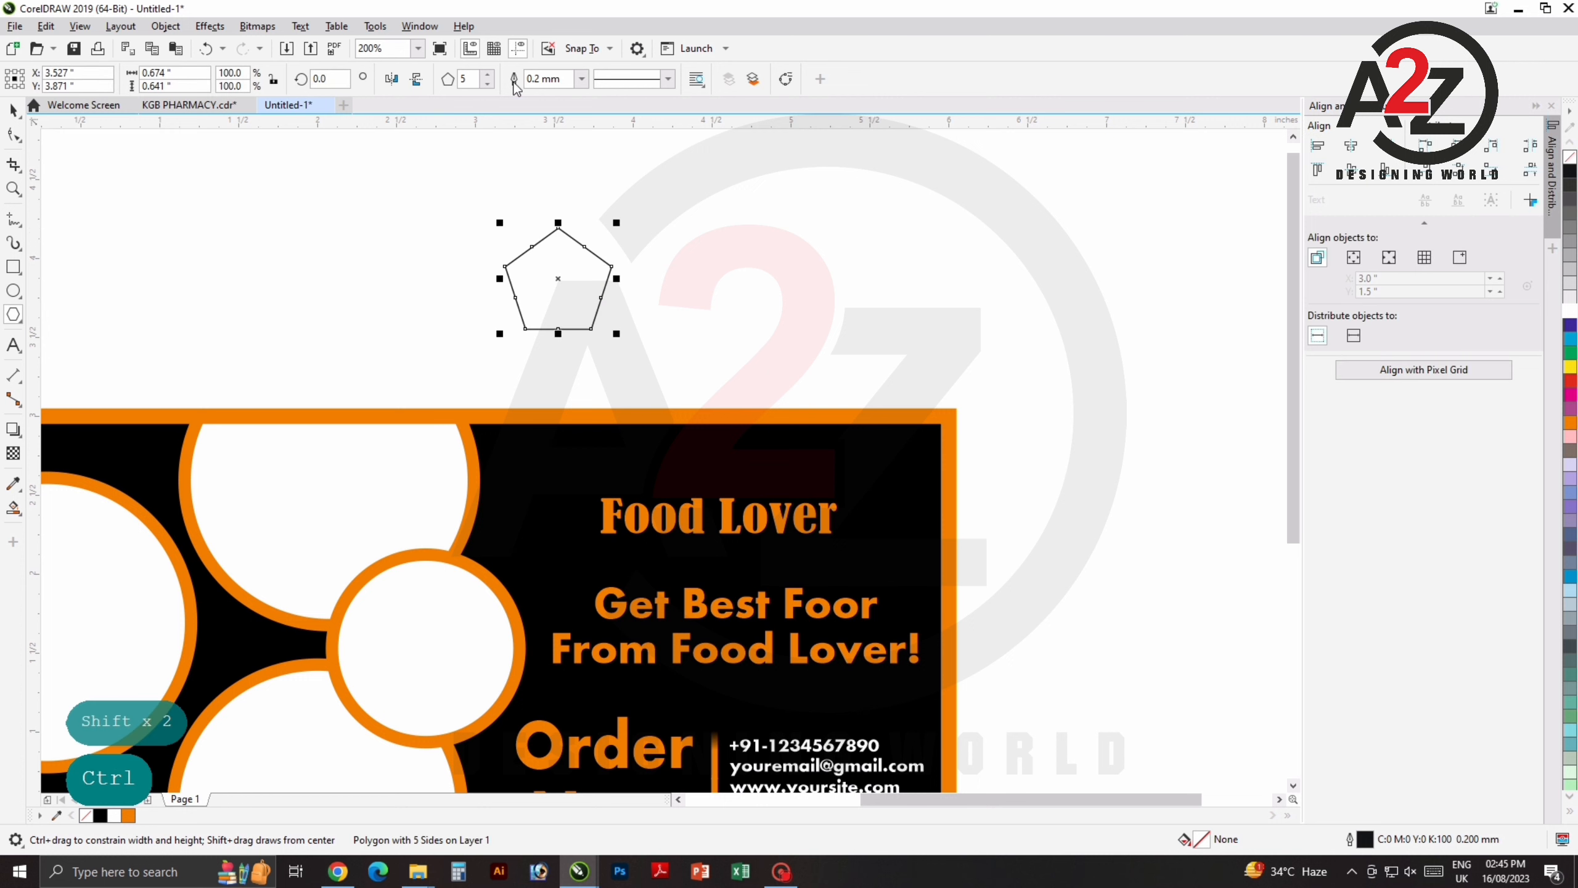
{"action": "left_click", "coordinate": [489, 75]}
{"action": "scroll", "coordinate": [547, 198], "scroll_direction": "up", "scroll_amount": 2}
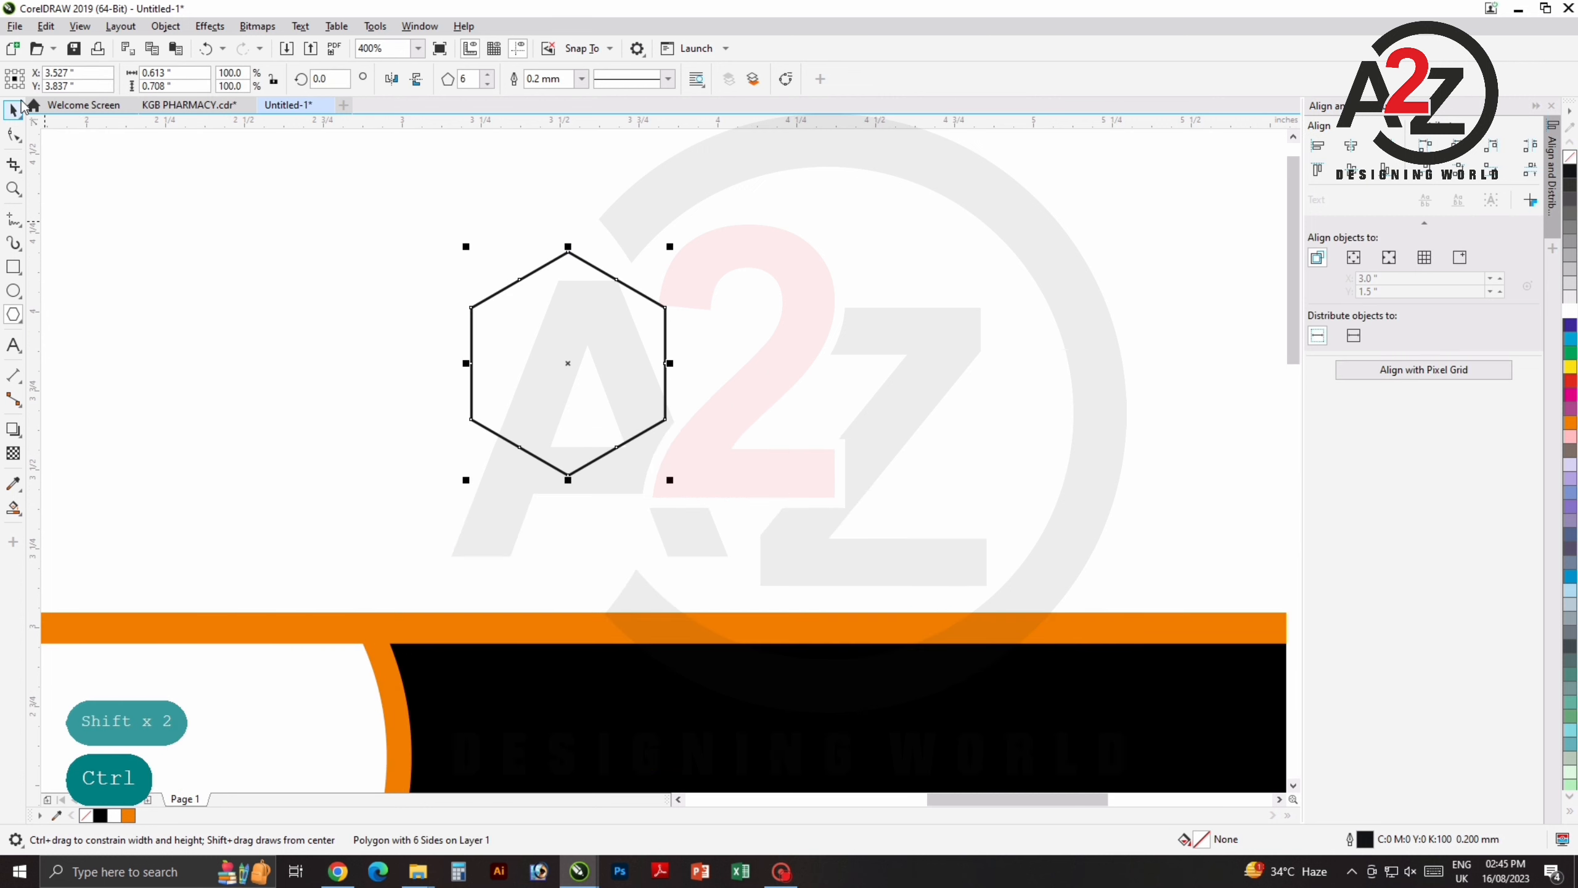
Make a concentric smaller copy of the hexagon inside it, at about 74% of its size.
{"action": "left_click", "coordinate": [17, 106]}
{"action": "left_click", "coordinate": [246, 250]}
{"action": "scroll", "coordinate": [648, 348], "scroll_direction": "up", "scroll_amount": 1}
{"action": "left_click_drag", "start_coordinate": [626, 355], "coordinate": [874, 355]}
{"action": "left_click", "coordinate": [928, 286]}
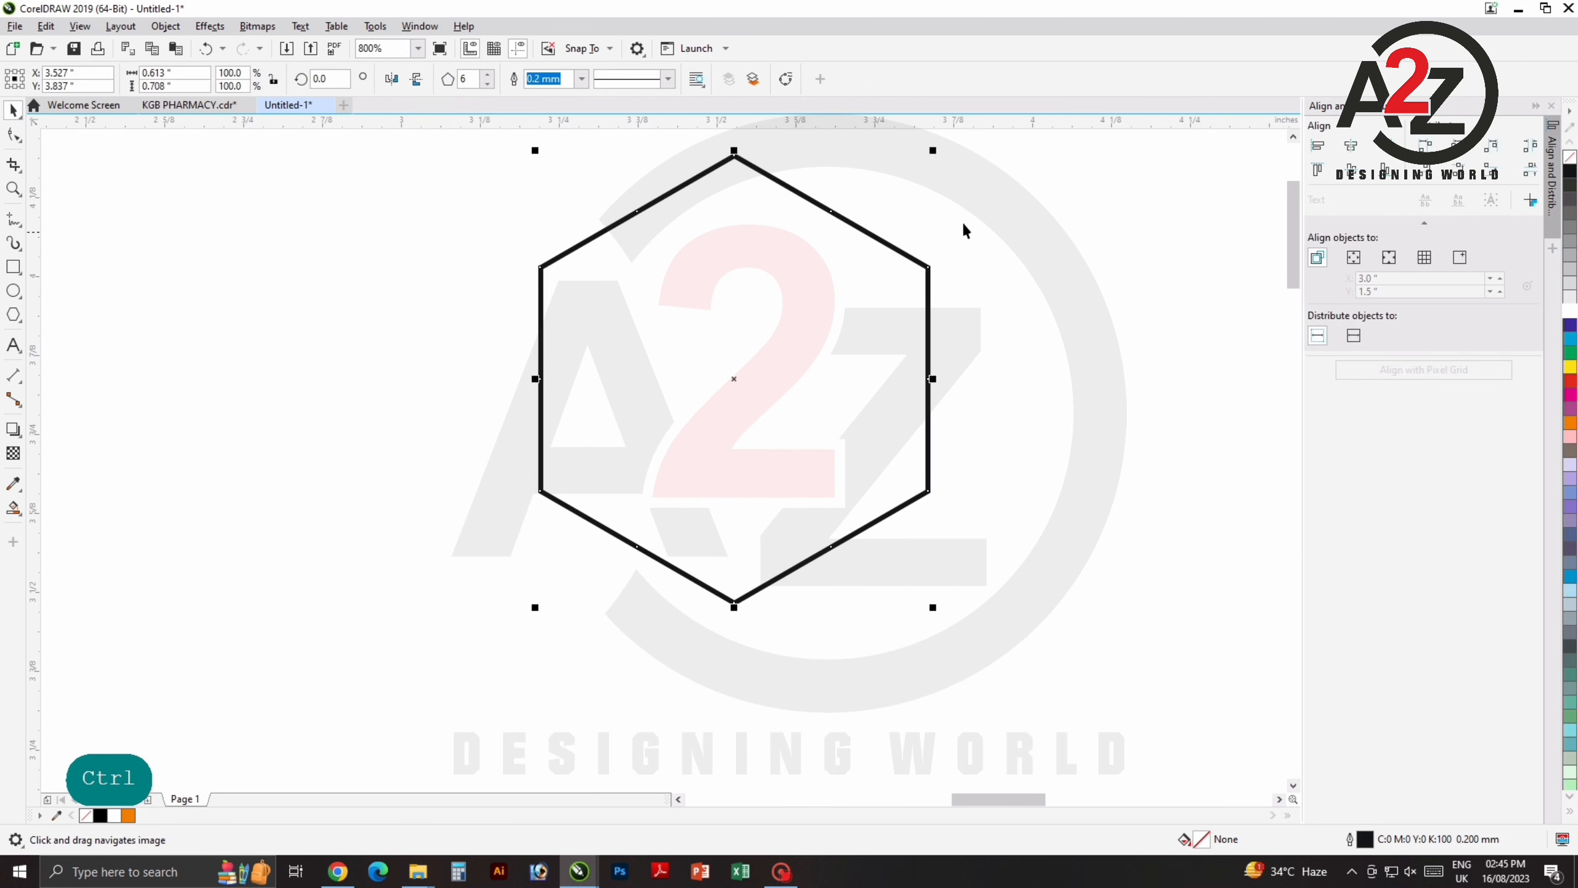
{"action": "left_click_drag", "start_coordinate": [933, 150], "coordinate": [883, 189]}
{"action": "right_click", "coordinate": [883, 189]}
{"action": "left_click_drag", "start_coordinate": [918, 236], "coordinate": [839, 290]}
{"action": "left_click", "coordinate": [842, 359]}
Fill the outer hexagon orange, trim it with the inner hexagon and delete the inner one.
{"action": "left_click", "coordinate": [849, 368]}
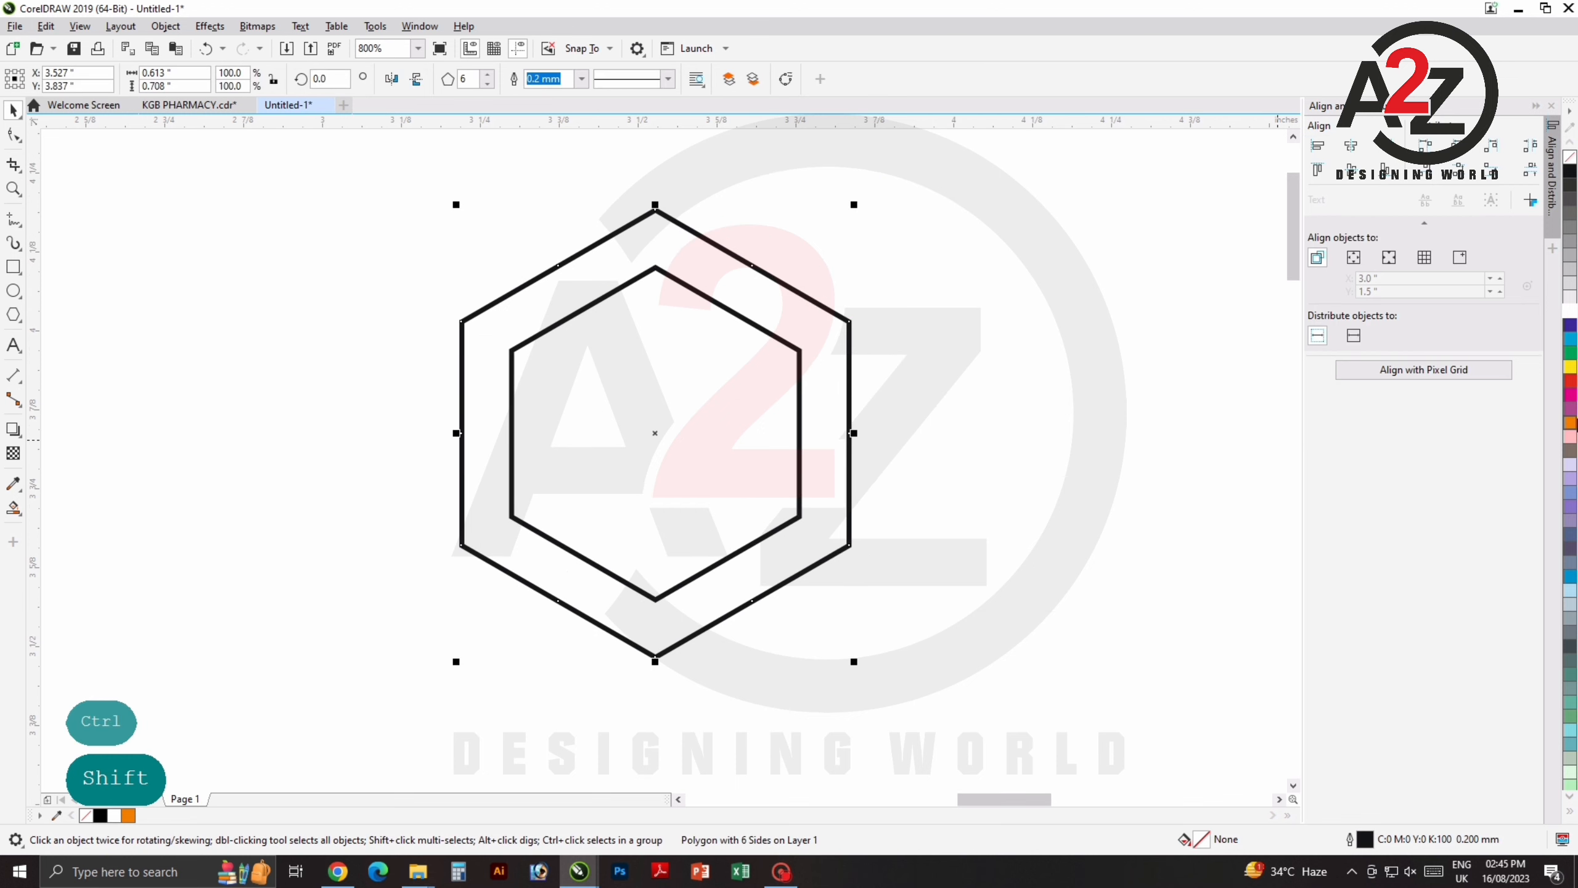
{"action": "left_click", "coordinate": [1570, 423]}
{"action": "left_click", "coordinate": [659, 390]}
{"action": "left_click", "coordinate": [732, 282], "text": "shift"}
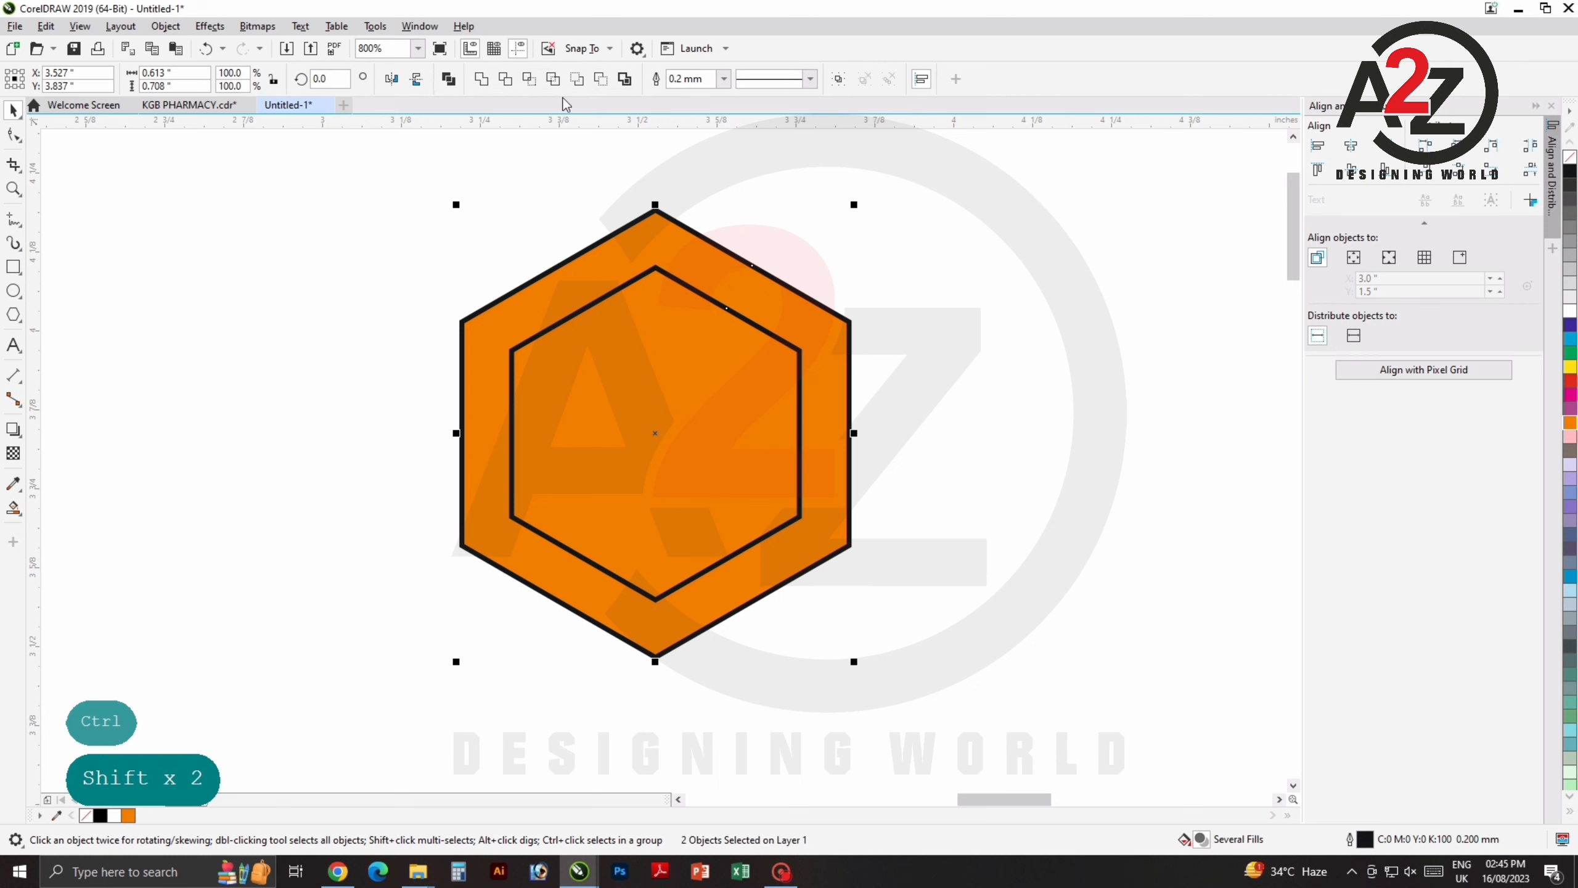
{"action": "left_click", "coordinate": [507, 79]}
{"action": "left_click", "coordinate": [658, 367]}
{"action": "key", "text": "Delete"}
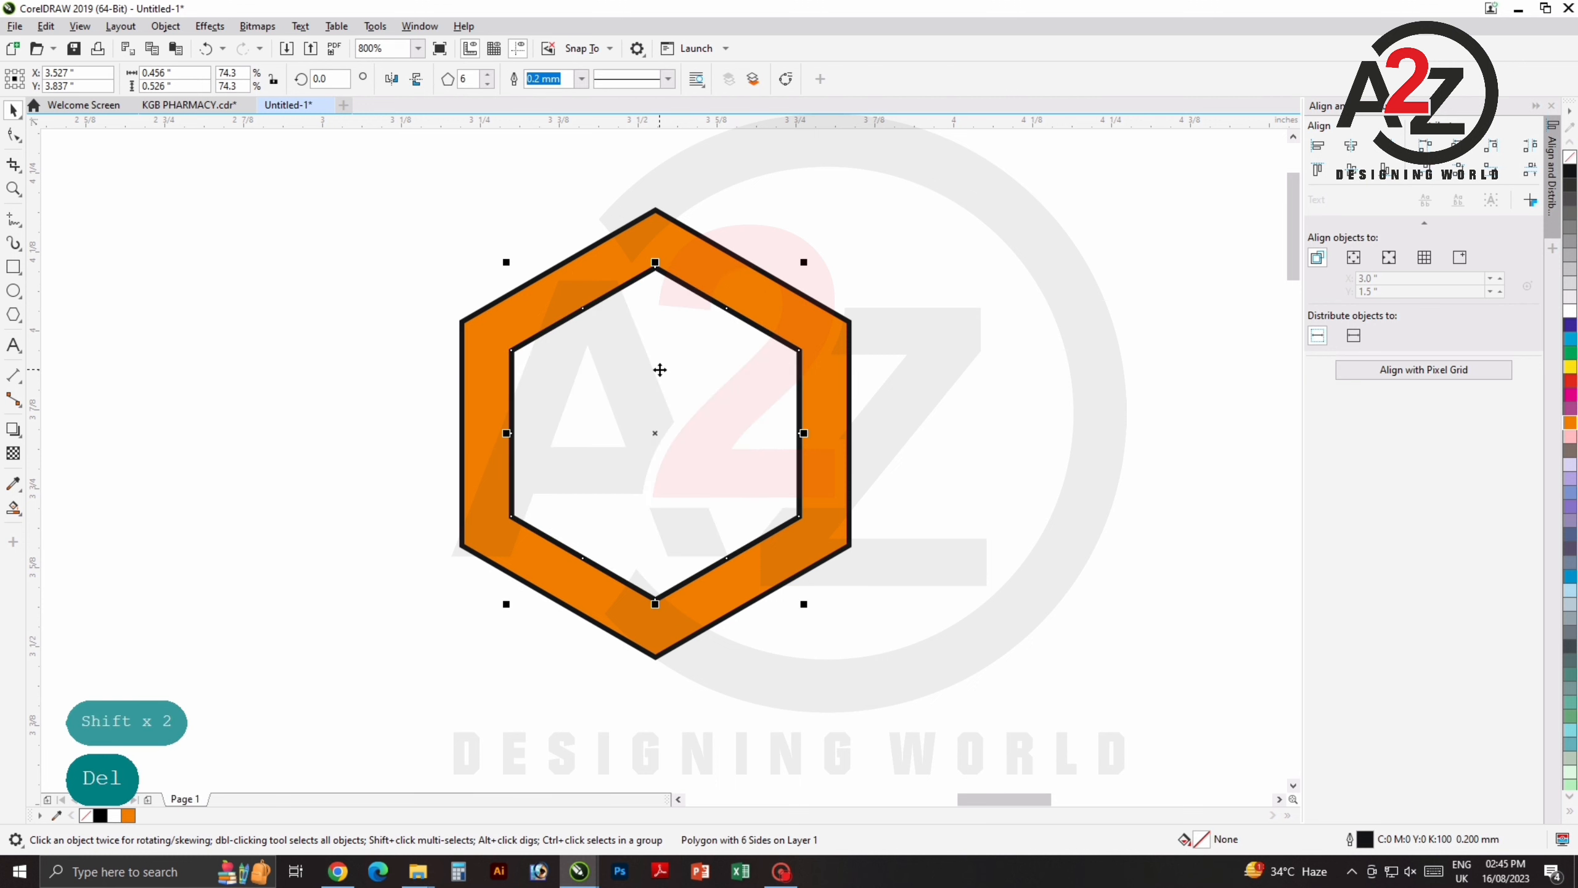
Draw a circle about 0.185 inches across over the hexagon ring's top corner and align its center horizontally with the ring.
{"action": "left_click", "coordinate": [705, 282]}
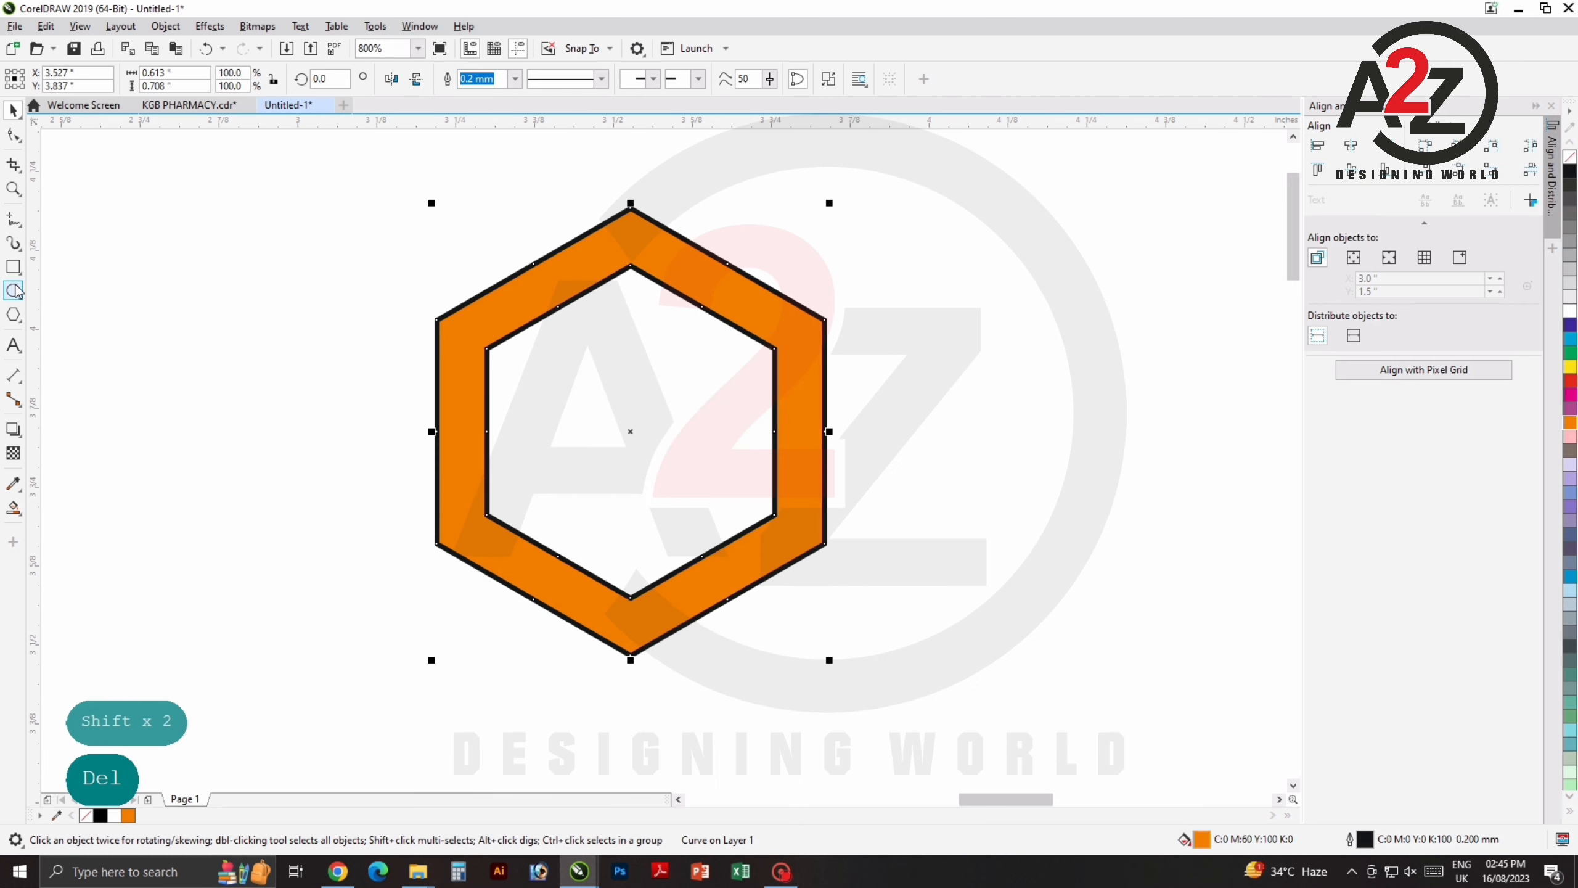
{"action": "left_click_drag", "start_coordinate": [589, 180], "coordinate": [712, 302]}
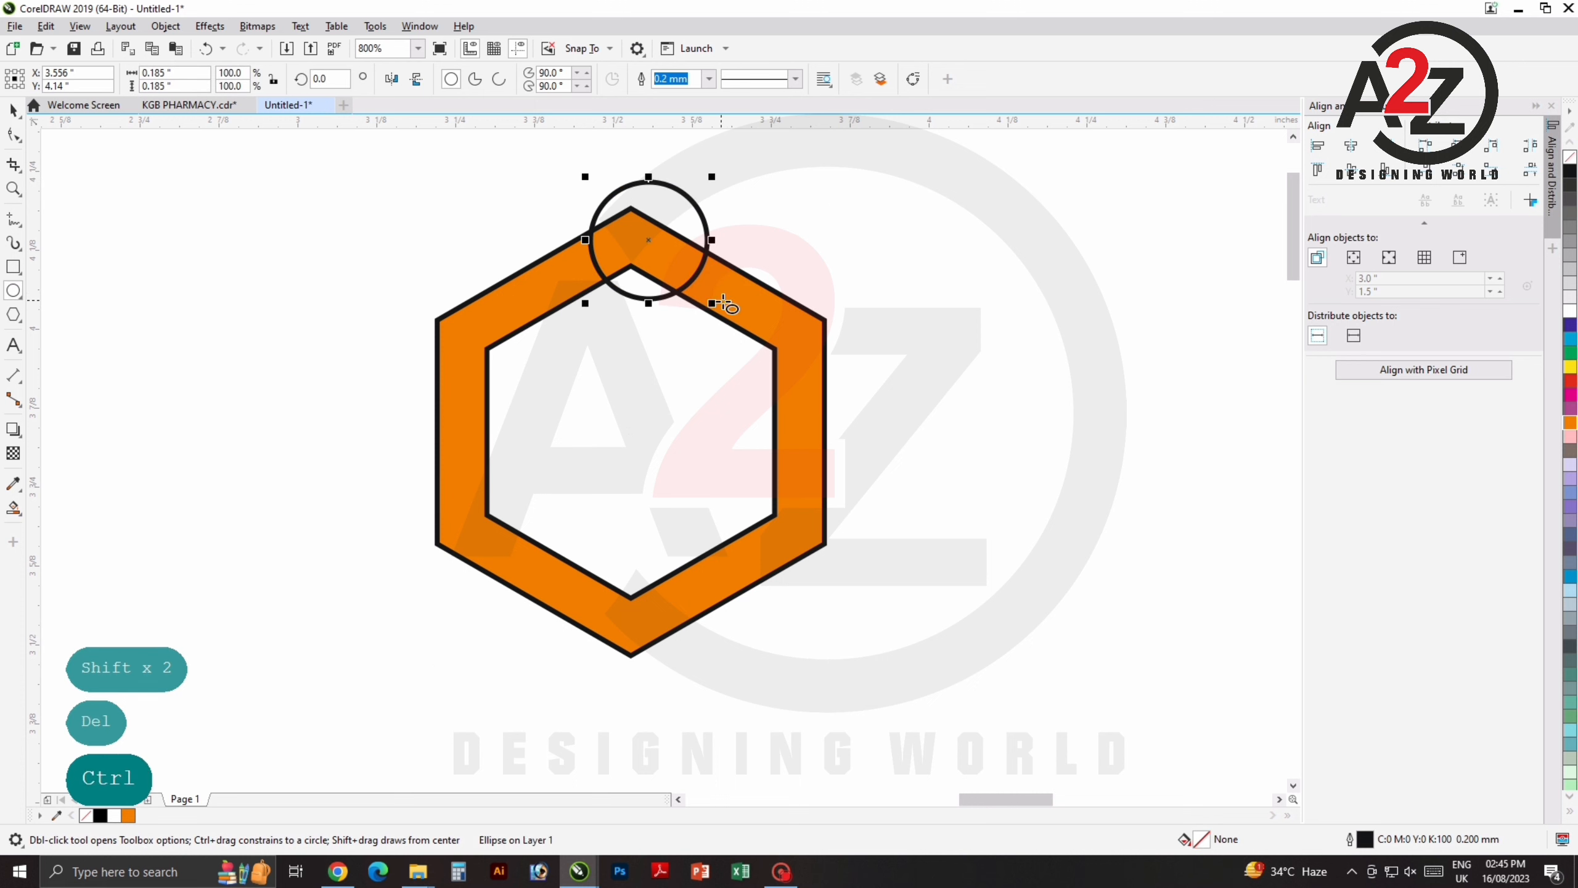
{"action": "key", "text": "space"}
{"action": "left_click", "coordinate": [747, 303], "text": "shift"}
{"action": "key", "text": "c"}
{"action": "left_click", "coordinate": [930, 268]}
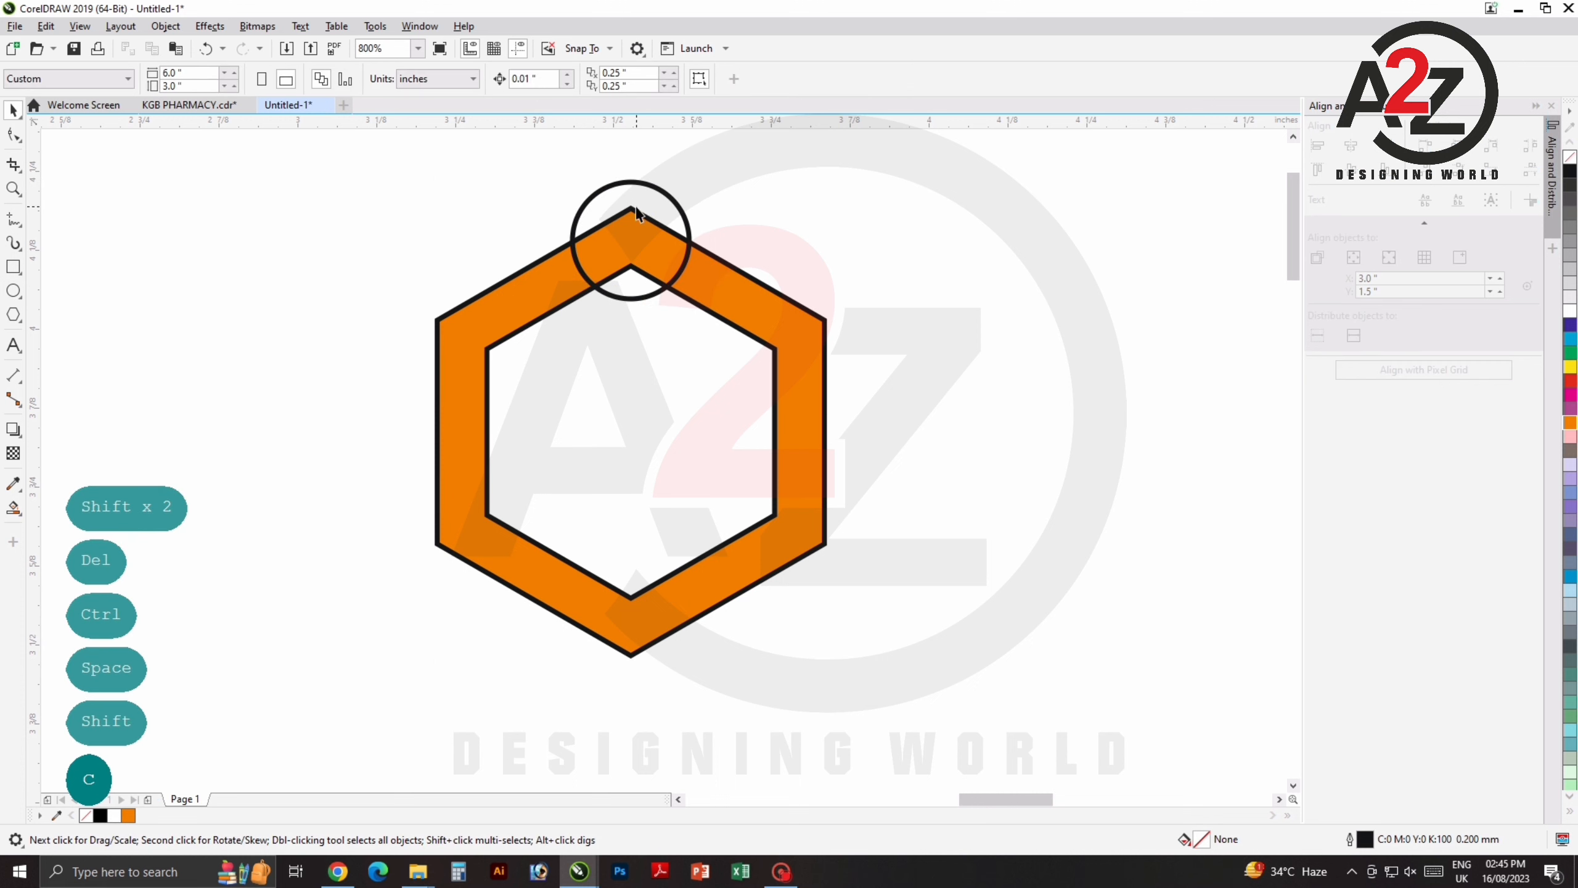
Move the circle's rotation center to the middle of the hexagon ring.
{"action": "left_click", "coordinate": [633, 236]}
{"action": "left_click", "coordinate": [634, 236]}
{"action": "left_click_drag", "start_coordinate": [634, 236], "coordinate": [633, 396]}
{"action": "key", "text": "ctrl+z"}
{"action": "left_click", "coordinate": [630, 239]}
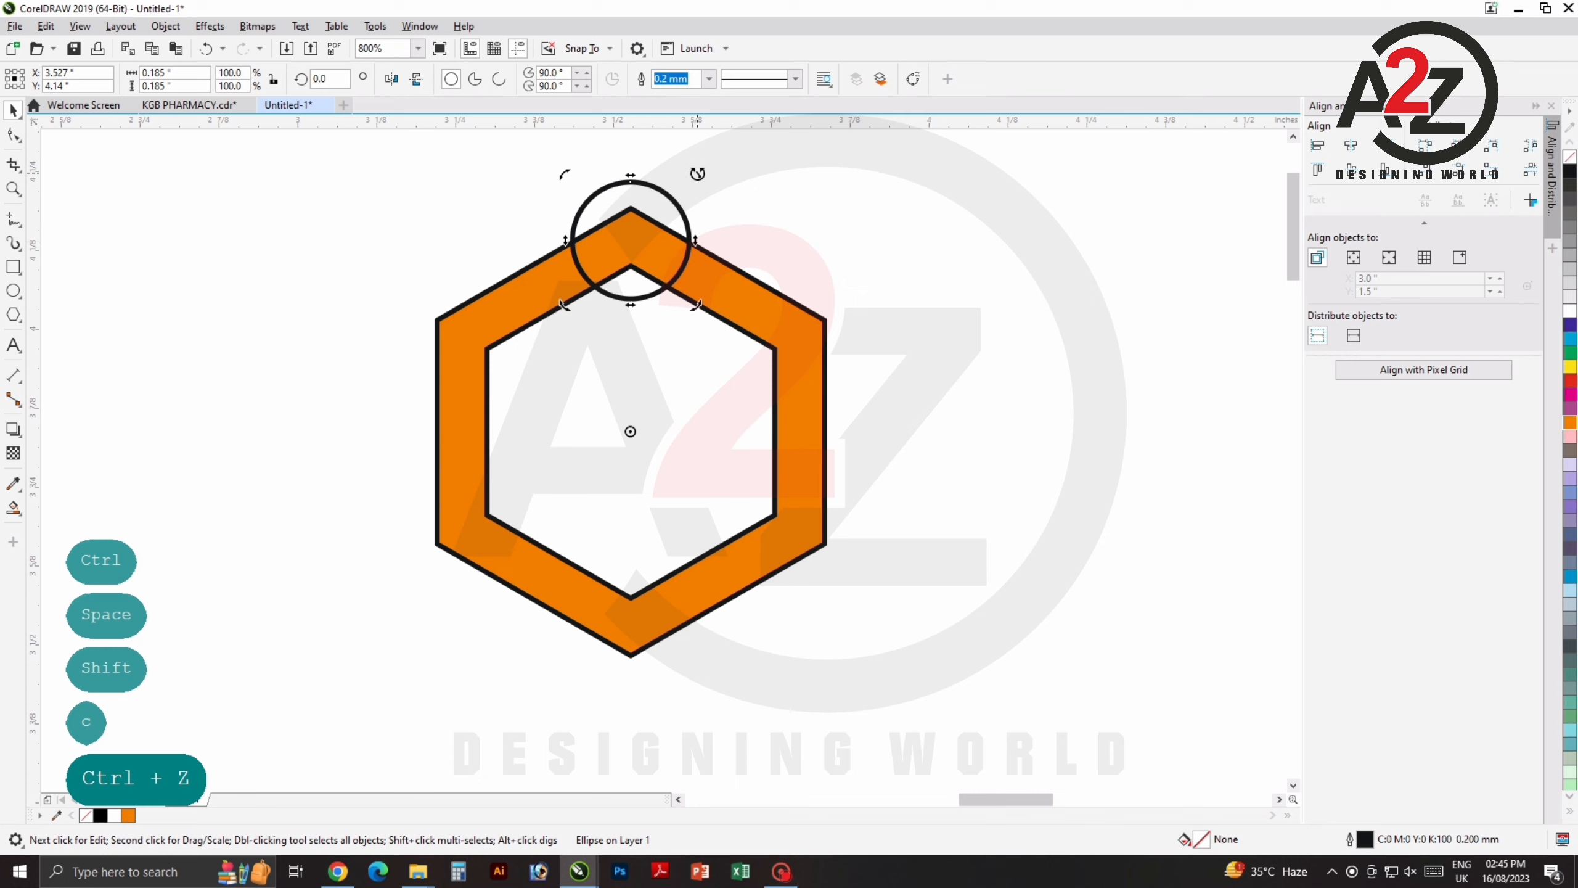
Rotate a copy of the circle clockwise to the next corner and repeat the duplication four times to cover all six corners.
{"action": "left_click_drag", "start_coordinate": [697, 173], "coordinate": [892, 356]}
{"action": "right_click", "coordinate": [892, 356]}
{"action": "key", "text": "ctrl+r"}
{"action": "key", "text": "ctrl+r"}
{"action": "key", "text": "ctrl+r"}
{"action": "key", "text": "ctrl+r"}
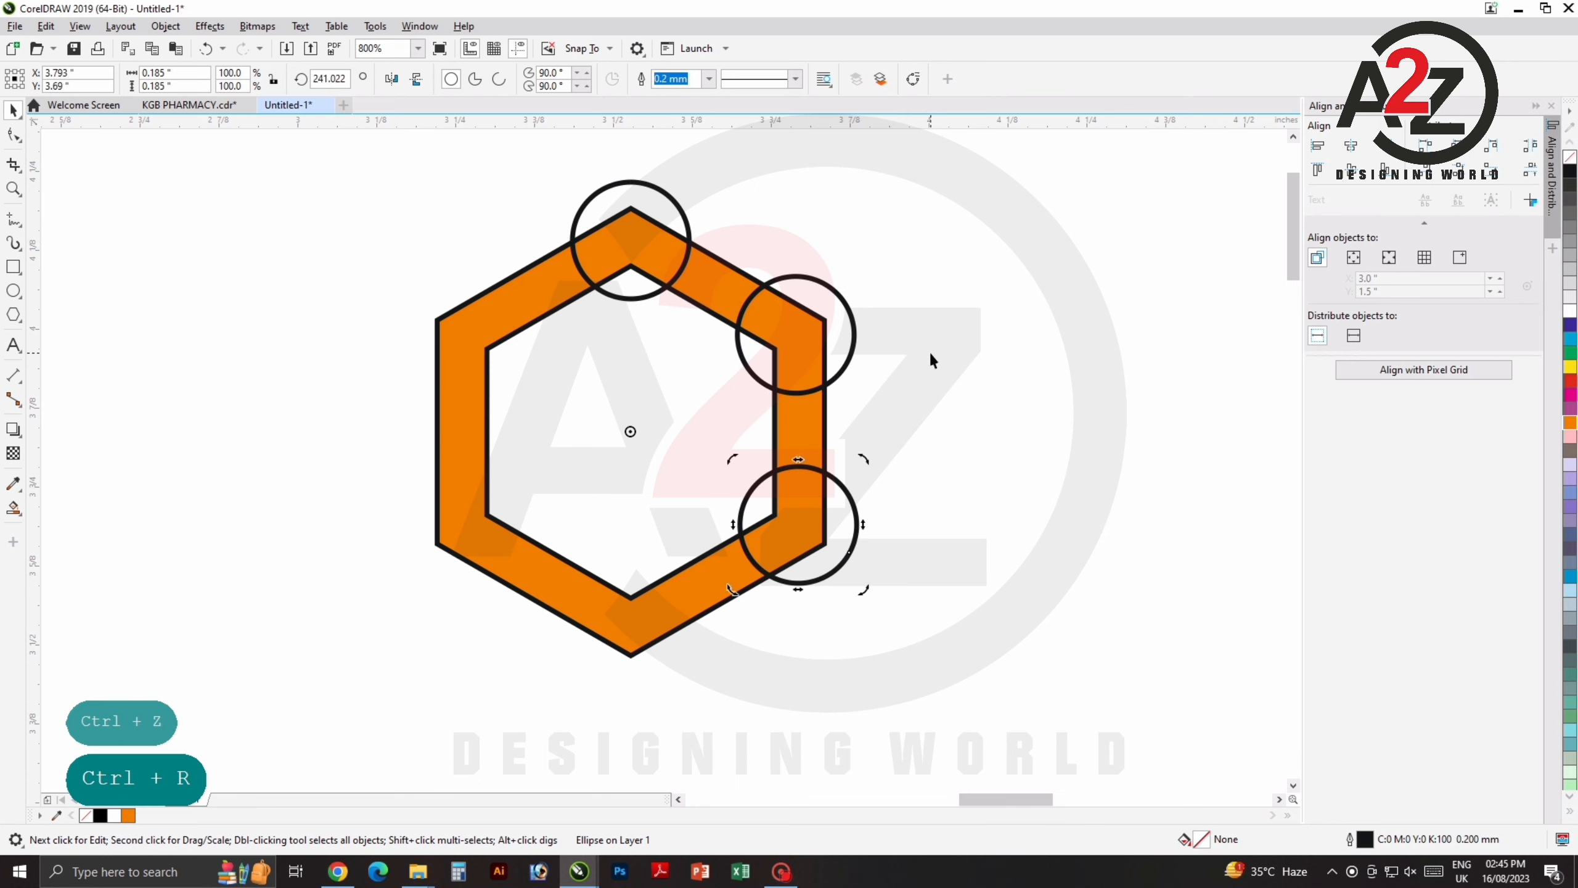
{"action": "left_click", "coordinate": [978, 358]}
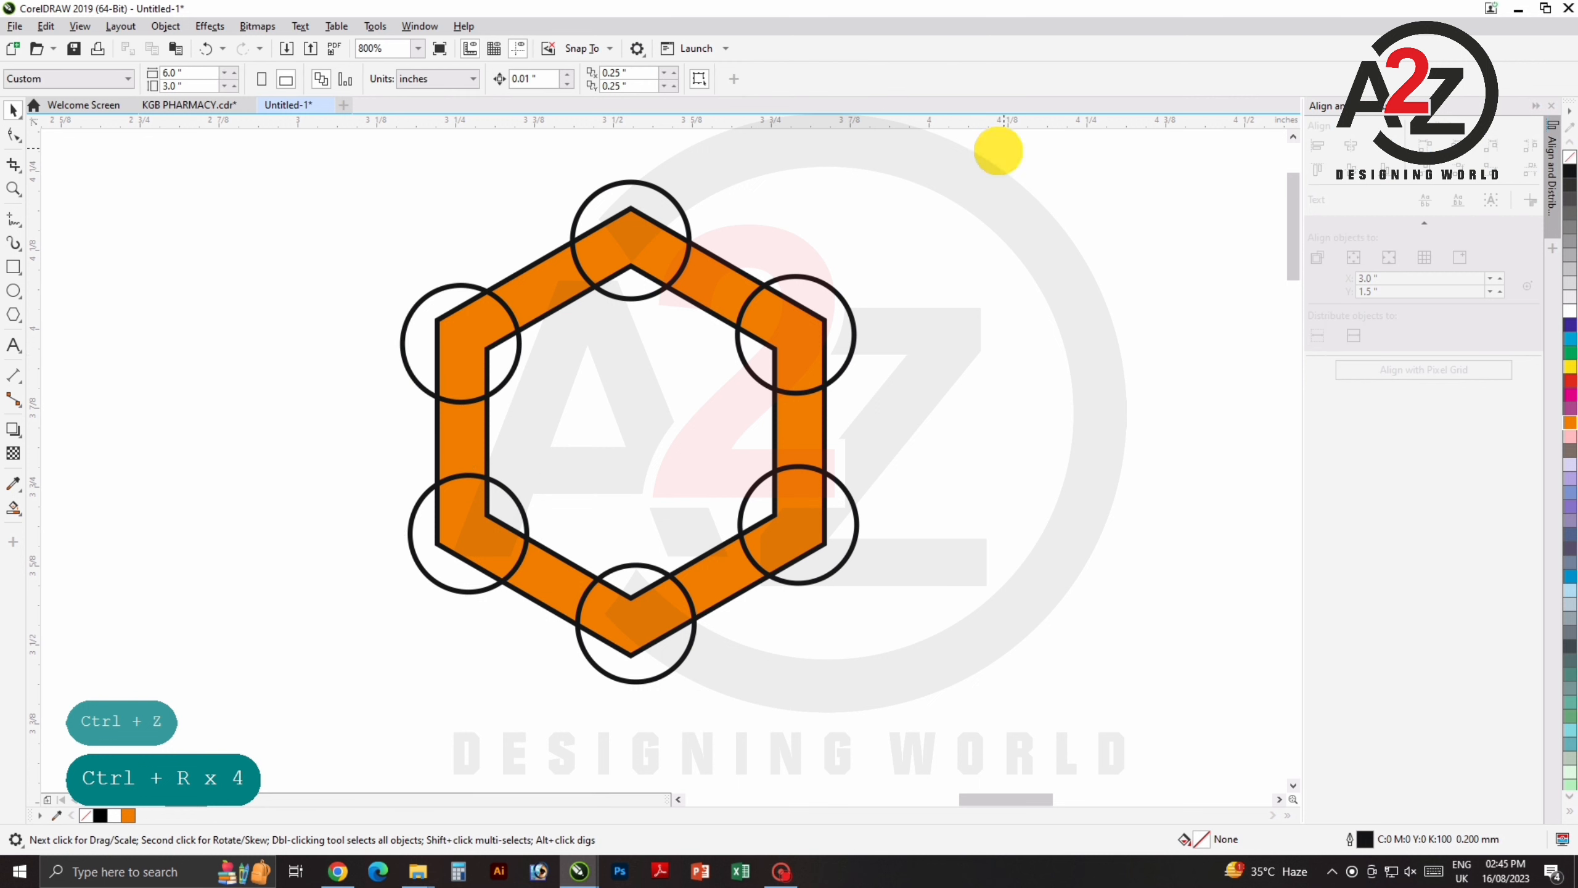
Fill the six corner circles orange and remove the outlines from the circles and the hexagon ring.
{"action": "left_click_drag", "start_coordinate": [1003, 149], "coordinate": [1138, 675]}
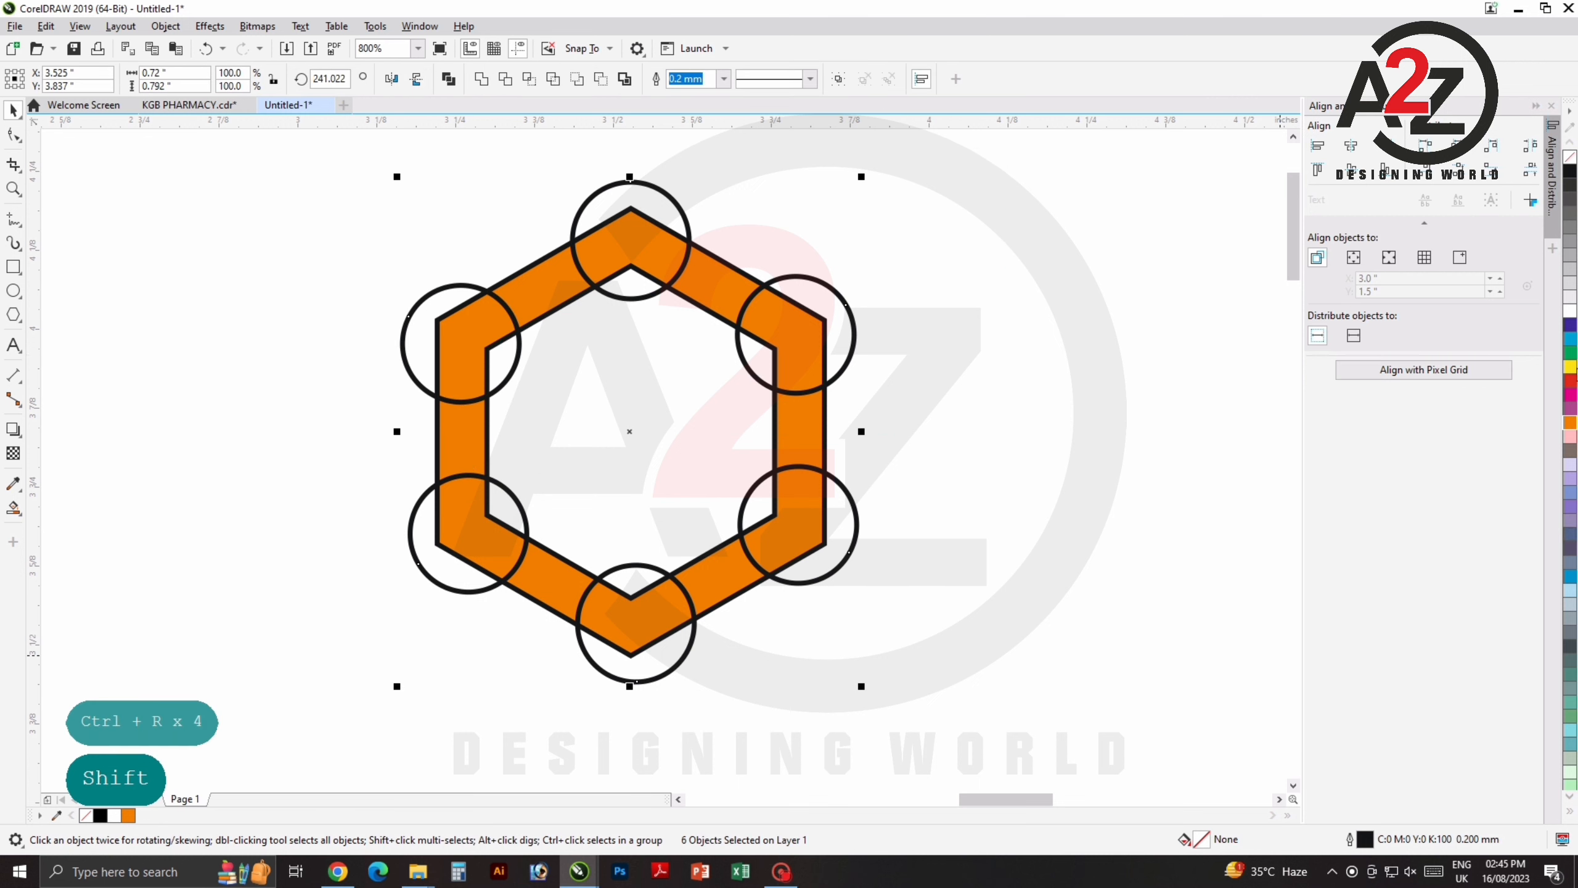
{"action": "left_click", "coordinate": [1572, 423]}
{"action": "right_click", "coordinate": [1570, 155]}
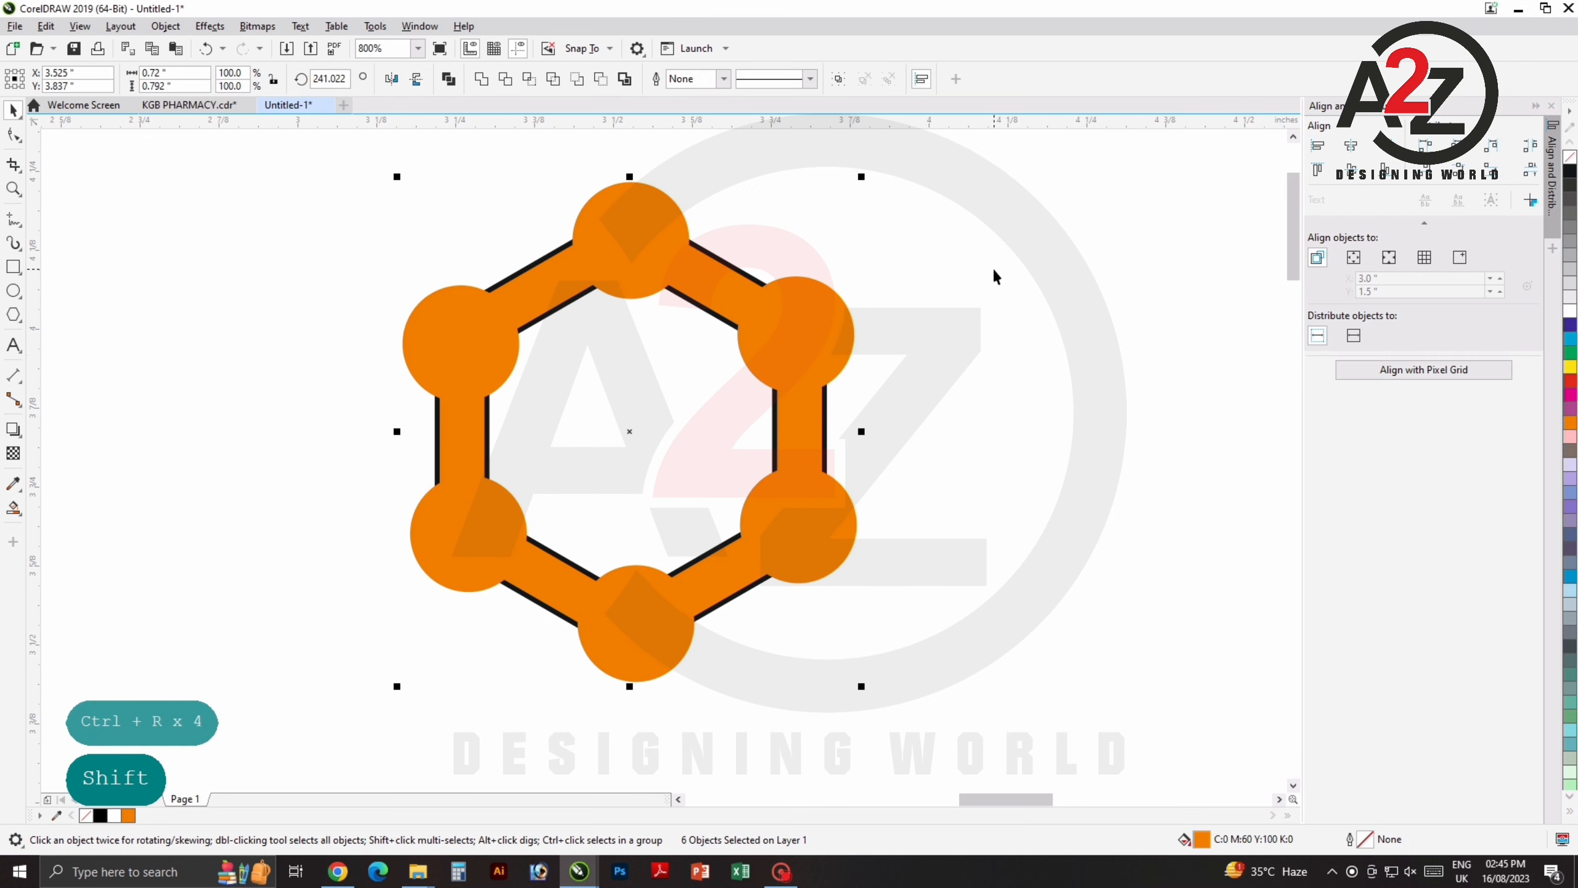
{"action": "left_click", "coordinate": [705, 268]}
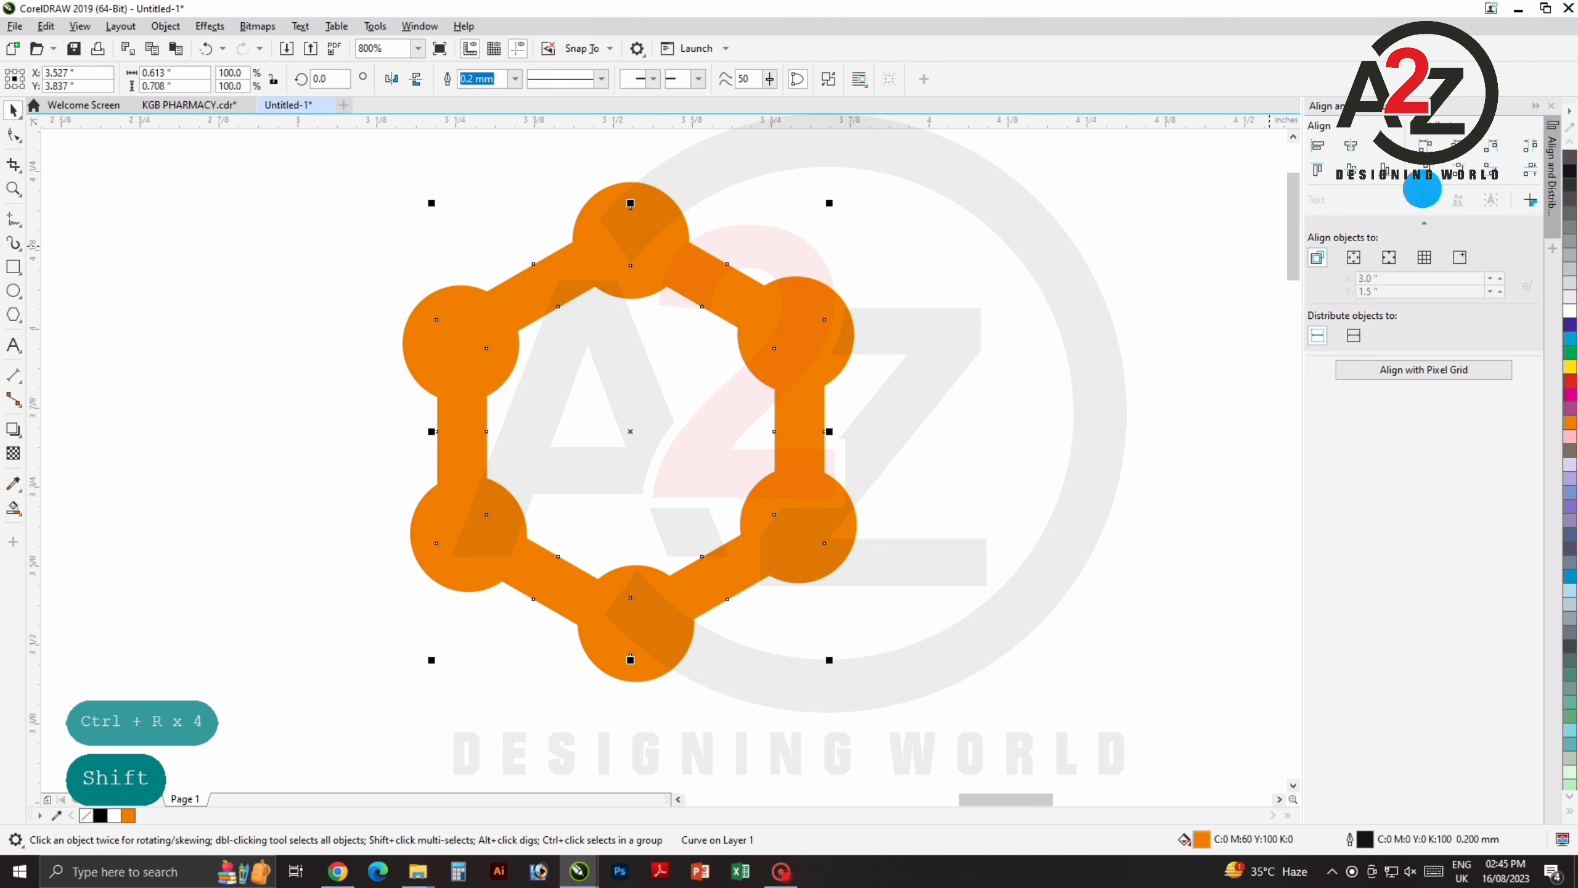
{"action": "left_click", "coordinate": [863, 372]}
Group the hexagon ring with its six circles and scale the group down to about 0.47 x 0.51 inches.
{"action": "scroll", "coordinate": [863, 372], "scroll_direction": "down", "scroll_amount": 3}
{"action": "left_click_drag", "start_coordinate": [949, 255], "coordinate": [665, 495]}
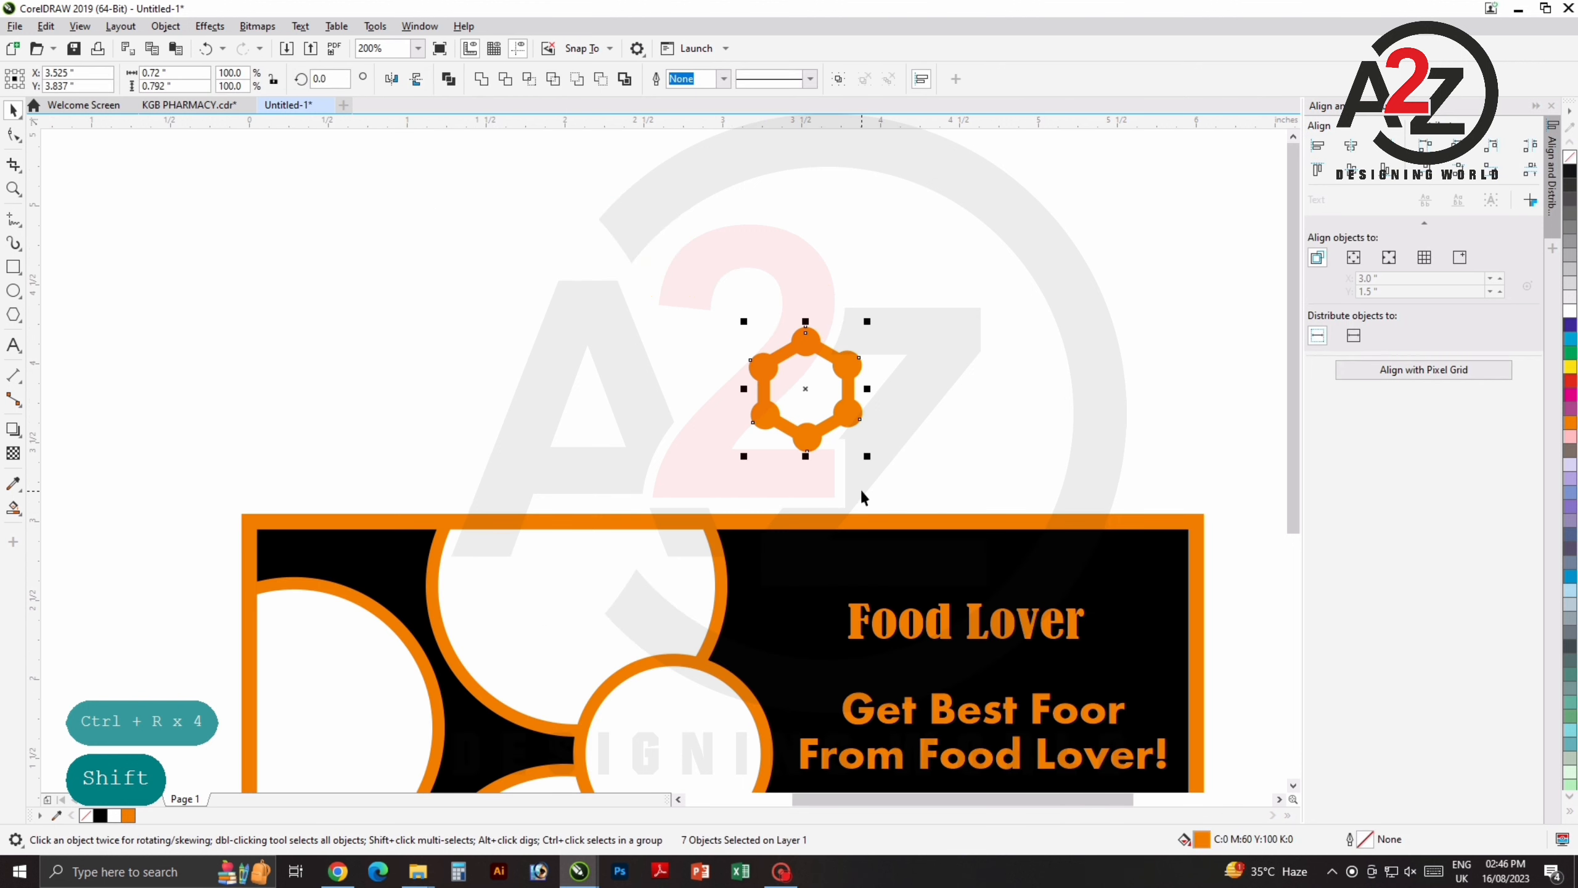
{"action": "key", "text": "ctrl+g"}
{"action": "scroll", "coordinate": [869, 494], "scroll_direction": "up", "scroll_amount": 2}
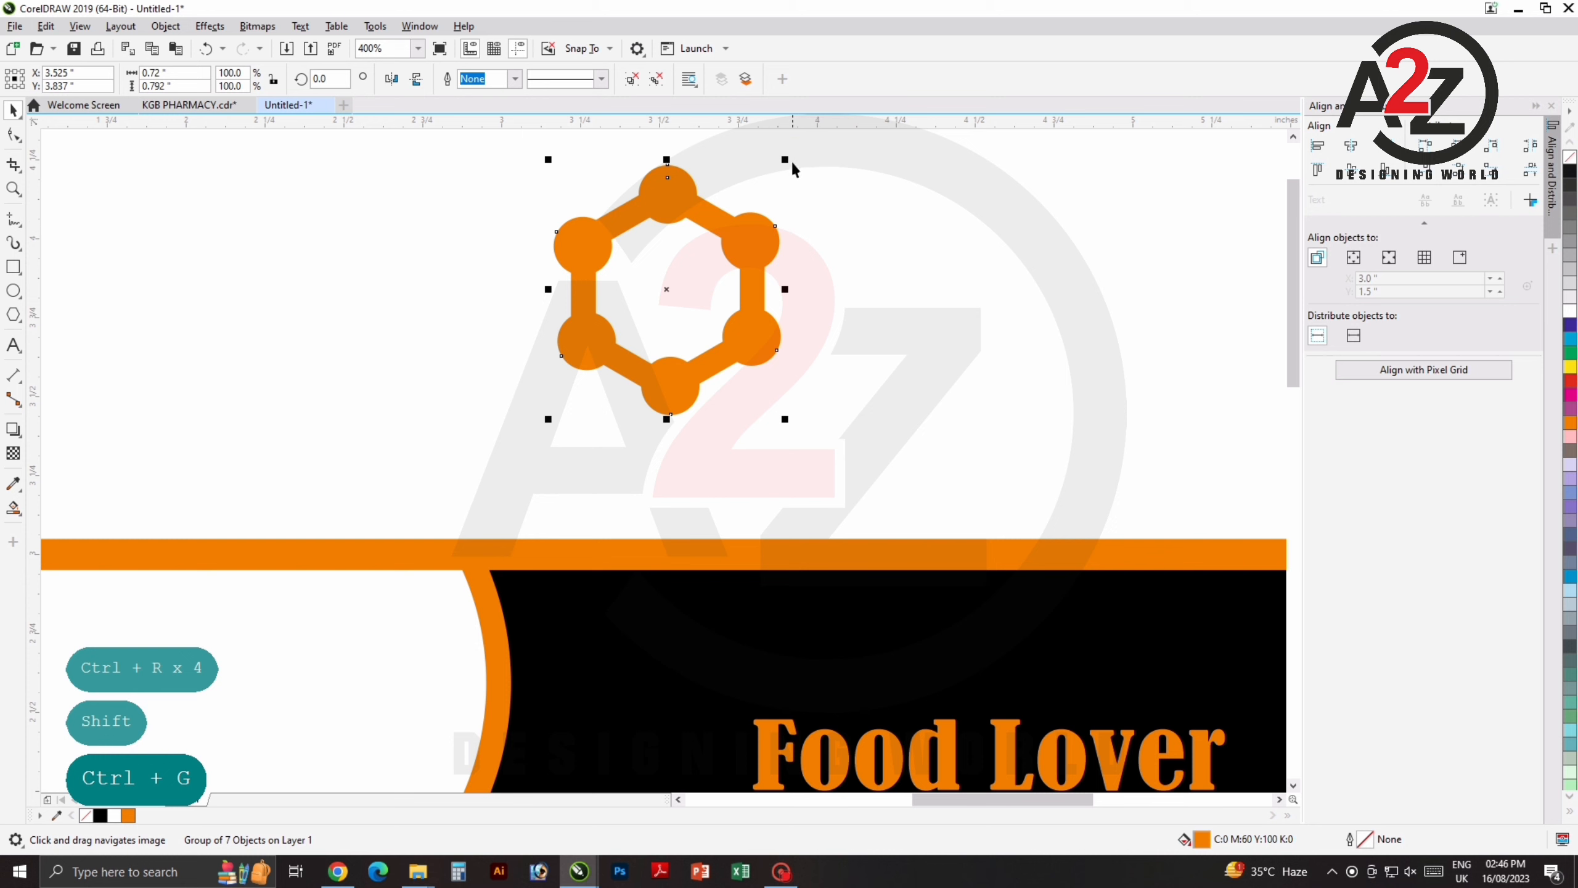
{"action": "left_click_drag", "start_coordinate": [785, 159], "coordinate": [743, 205]}
{"action": "scroll", "coordinate": [643, 354], "scroll_direction": "down", "scroll_amount": 2}
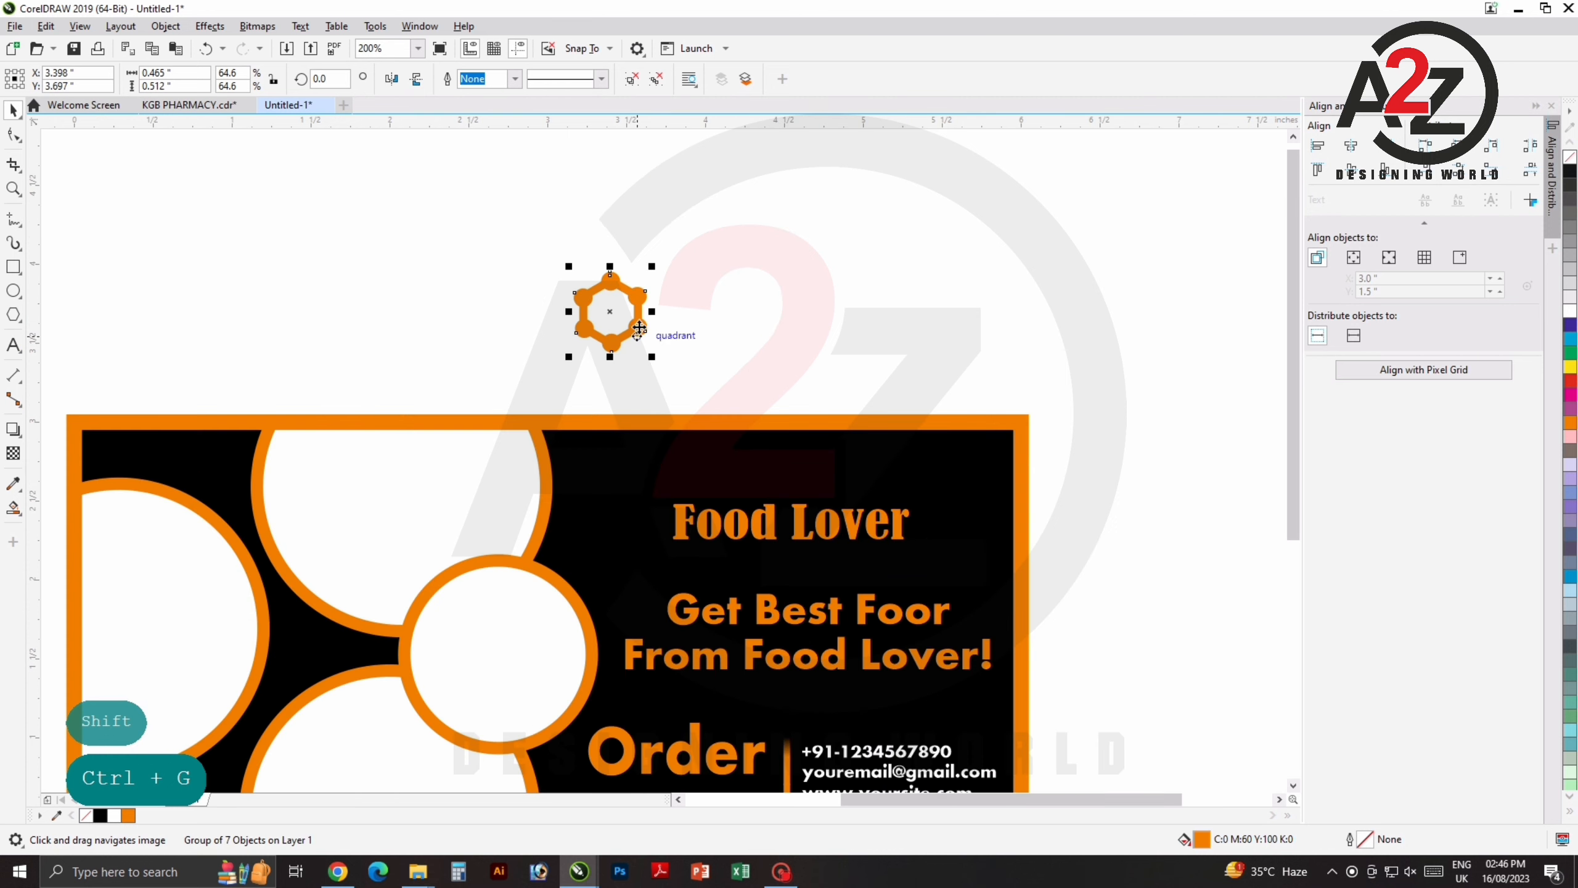
Place the hexagon icon above the middle of the Food Lover text and move both together down close to the slogan.
{"action": "left_click_drag", "start_coordinate": [639, 327], "coordinate": [820, 476]}
{"action": "scroll", "coordinate": [819, 476], "scroll_direction": "up", "scroll_amount": 2}
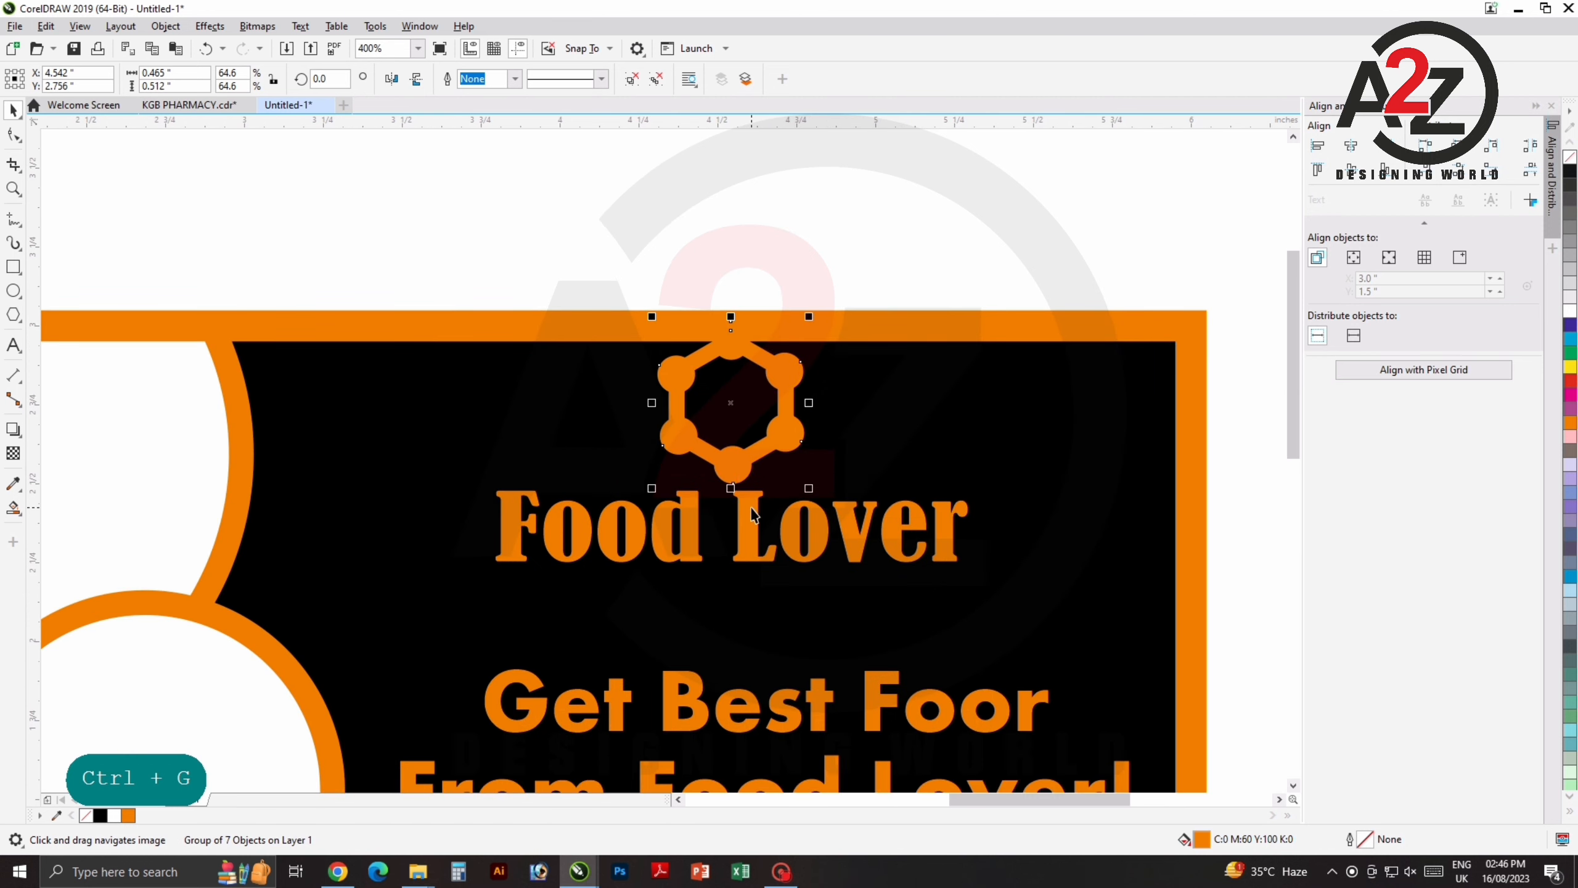
{"action": "left_click", "coordinate": [753, 513]}
{"action": "left_click", "coordinate": [737, 461], "text": "shift"}
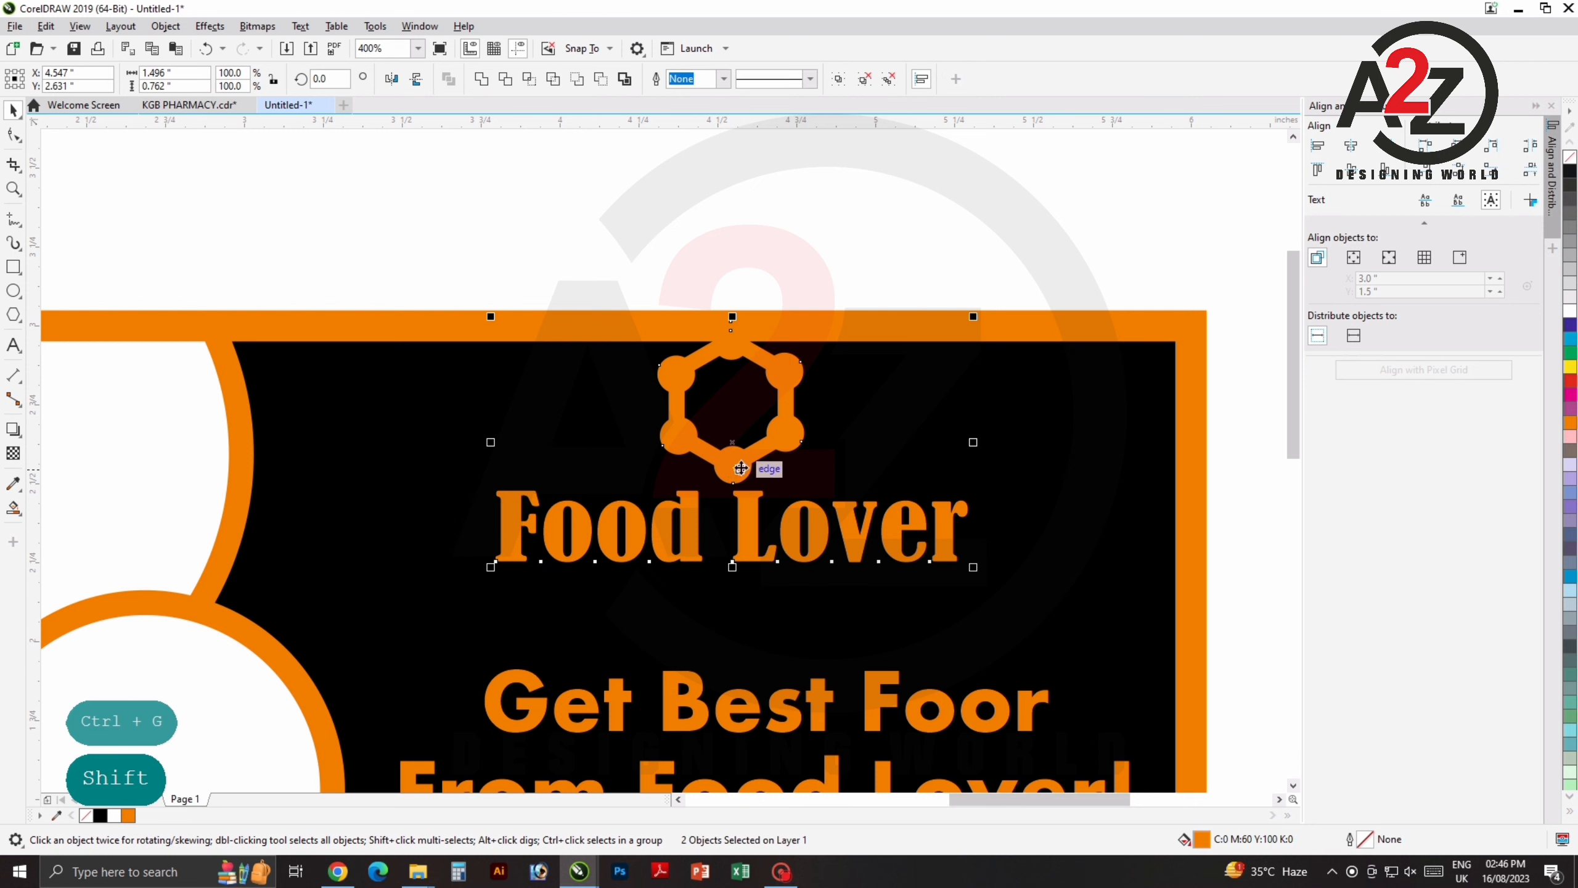
{"action": "left_click_drag", "start_coordinate": [737, 464], "coordinate": [746, 534]}
{"action": "left_click", "coordinate": [743, 347]}
{"action": "scroll", "coordinate": [744, 348], "scroll_direction": "down", "scroll_amount": 1}
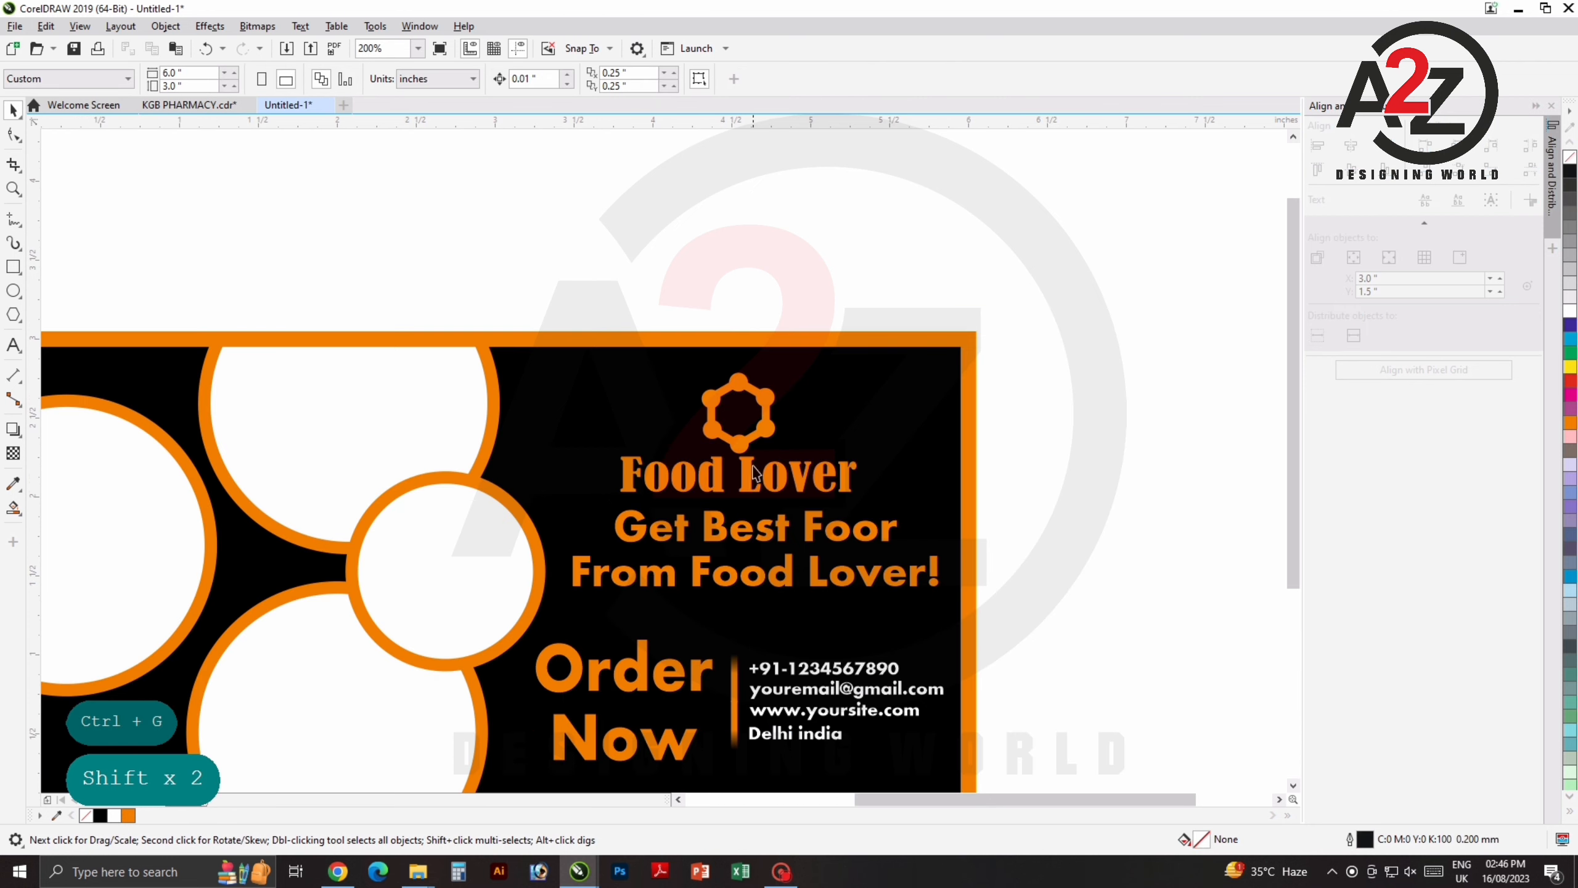
Adjust the gap between the hexagon icon and the Food Lover text, and fill both with white.
{"action": "scroll", "coordinate": [746, 471], "scroll_direction": "up", "scroll_amount": 1}
{"action": "left_click", "coordinate": [731, 411]}
{"action": "left_click_drag", "start_coordinate": [728, 404], "coordinate": [729, 378]}
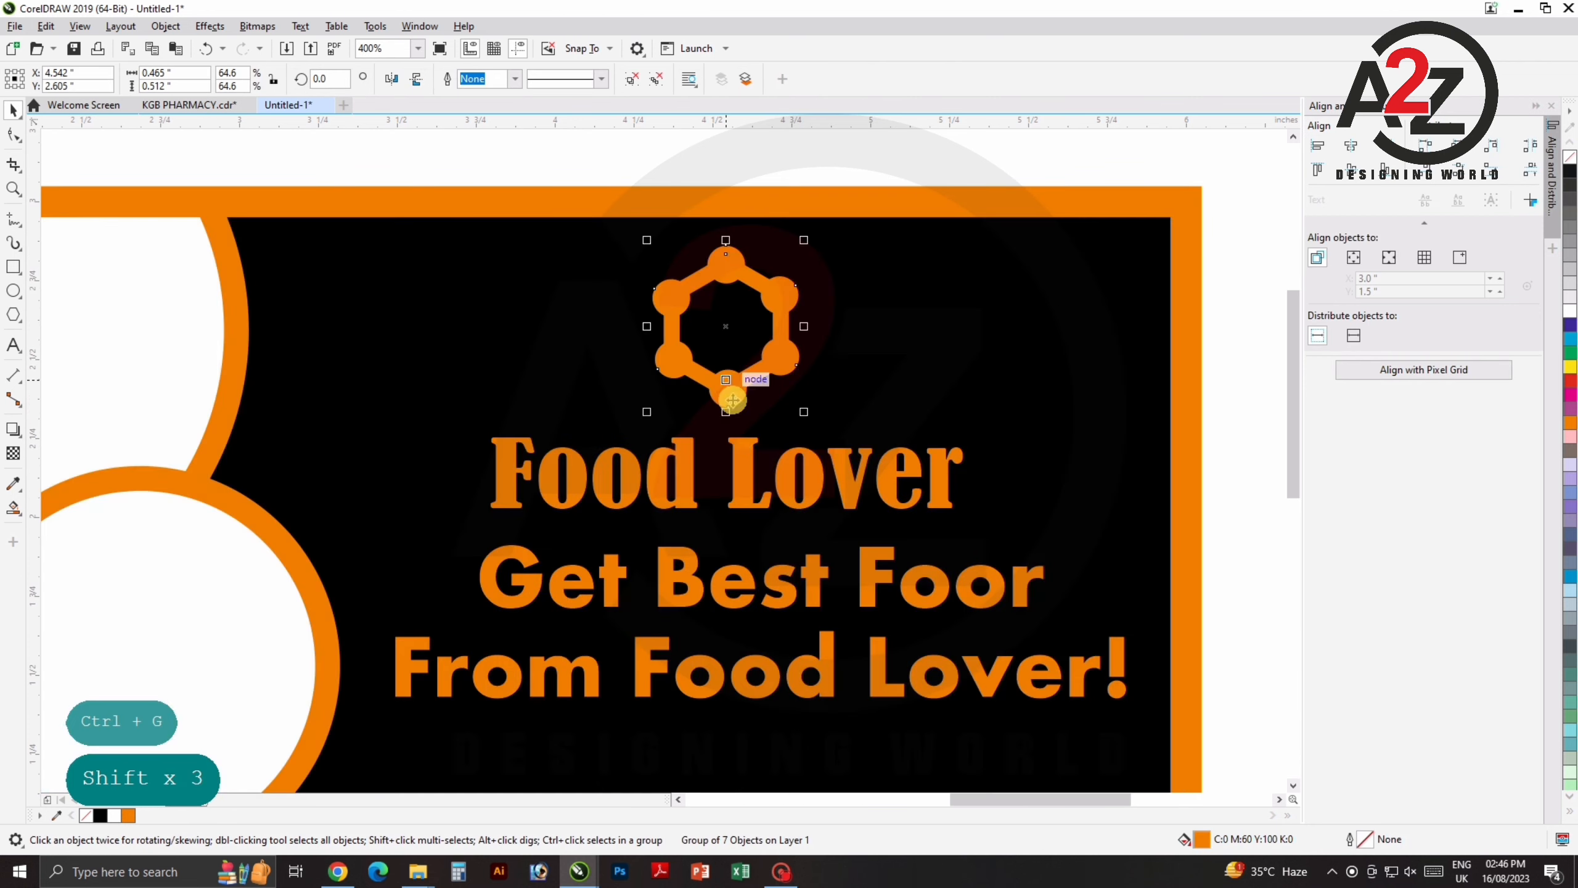
{"action": "left_click", "coordinate": [745, 466]}
{"action": "left_click_drag", "start_coordinate": [745, 465], "coordinate": [745, 454]}
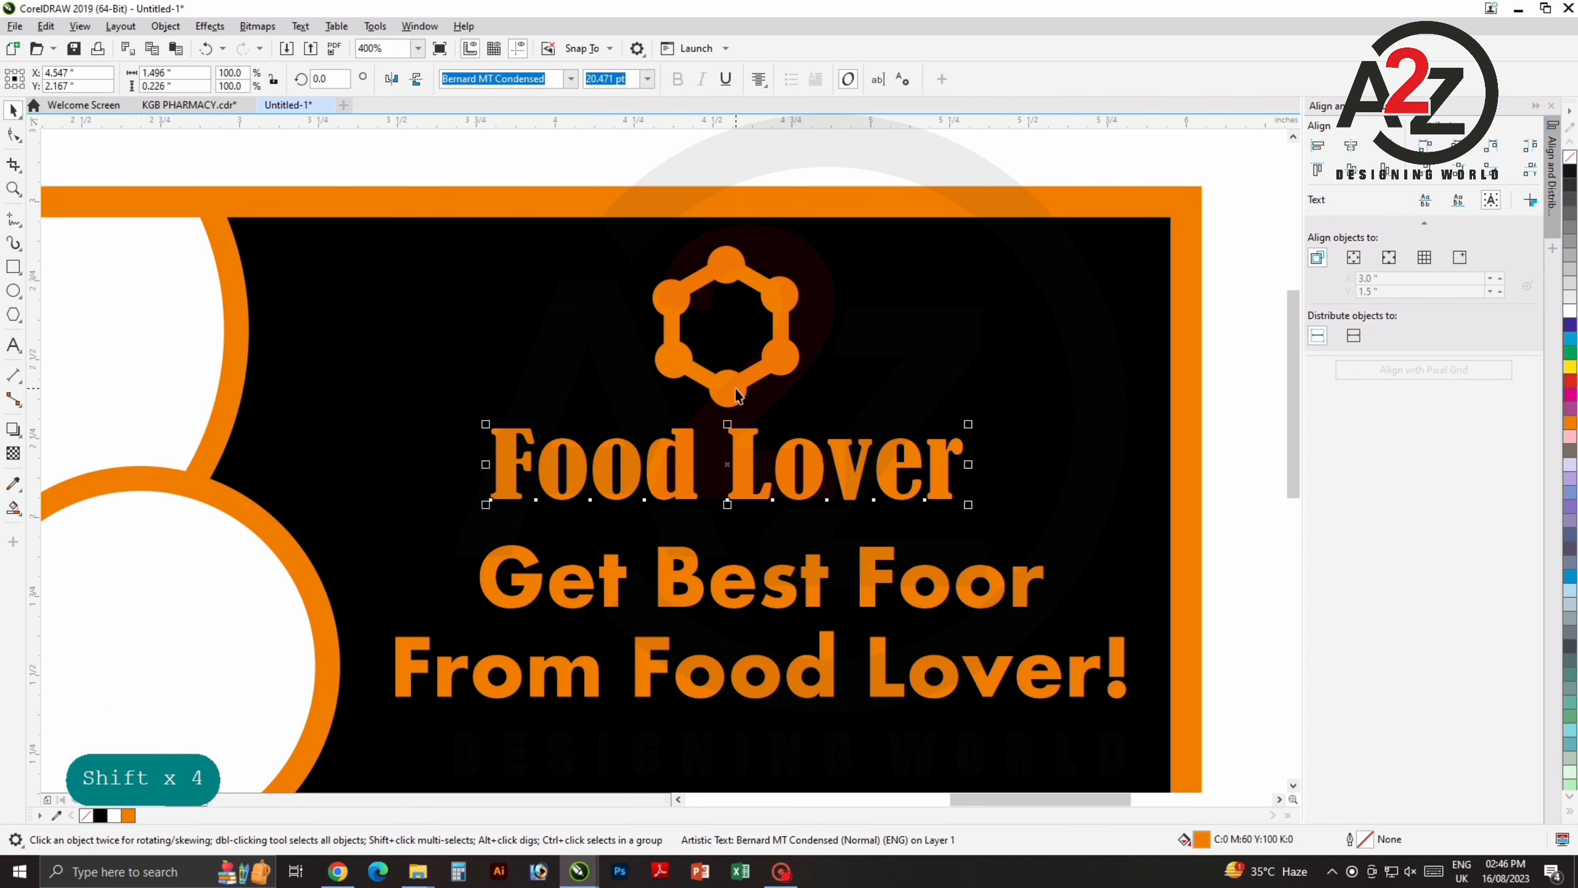
{"action": "left_click", "coordinate": [736, 394], "text": "shift"}
{"action": "left_click", "coordinate": [1569, 317]}
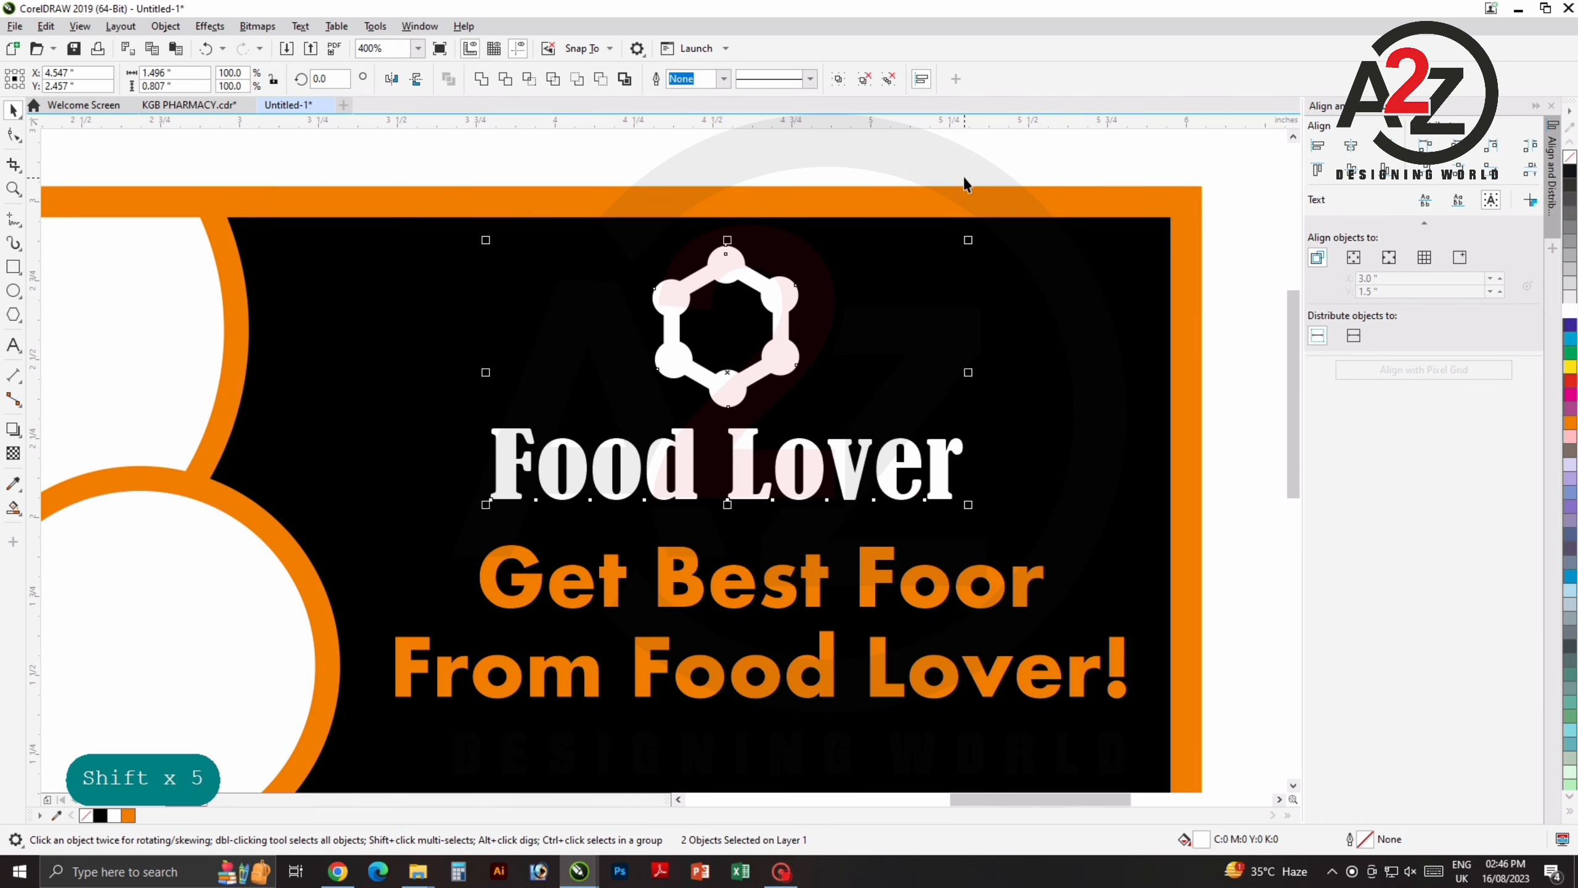
Scale the hexagon icon and Food Lover text down to about 1.34 x 0.72 inches, group them and nudge the logo up.
{"action": "scroll", "coordinate": [746, 336], "scroll_direction": "down", "scroll_amount": 1}
{"action": "left_click_drag", "start_coordinate": [516, 245], "coordinate": [930, 437]}
{"action": "key", "text": "ctrl+g"}
{"action": "scroll", "coordinate": [759, 398], "scroll_direction": "up", "scroll_amount": 1}
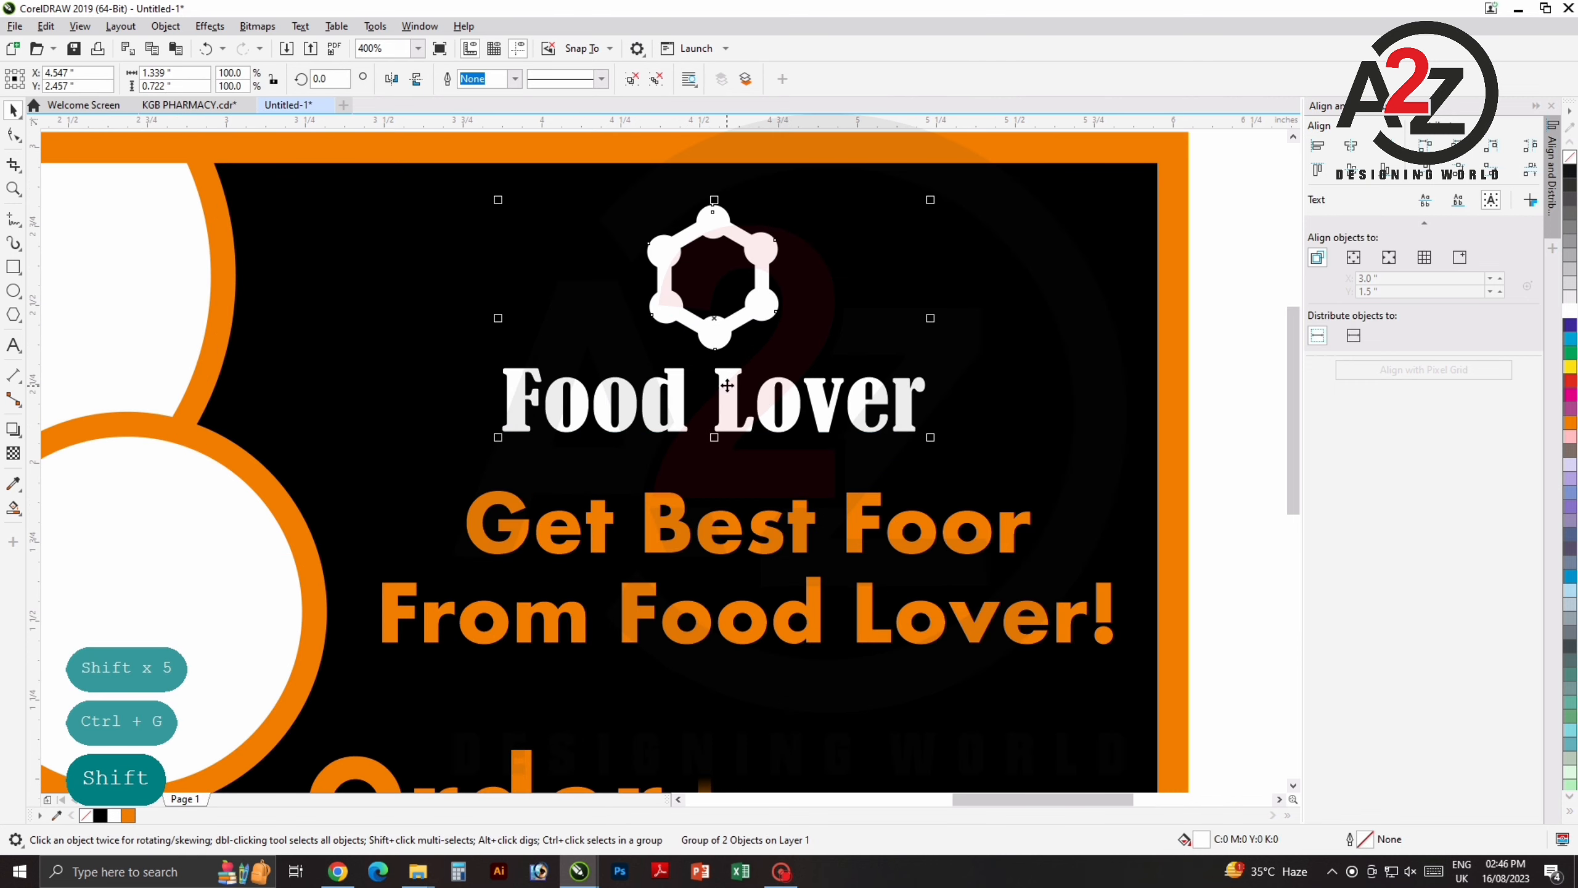
{"action": "left_click_drag", "start_coordinate": [727, 385], "coordinate": [728, 376]}
Nudge the slogan down slightly to even out its spacing between the logo and the Order Now heading.
{"action": "scroll", "coordinate": [730, 372], "scroll_direction": "down", "scroll_amount": 1}
{"action": "left_click_drag", "start_coordinate": [759, 487], "coordinate": [780, 438]}
{"action": "left_click", "coordinate": [774, 428]}
{"action": "scroll", "coordinate": [781, 437], "scroll_direction": "down", "scroll_amount": 1}
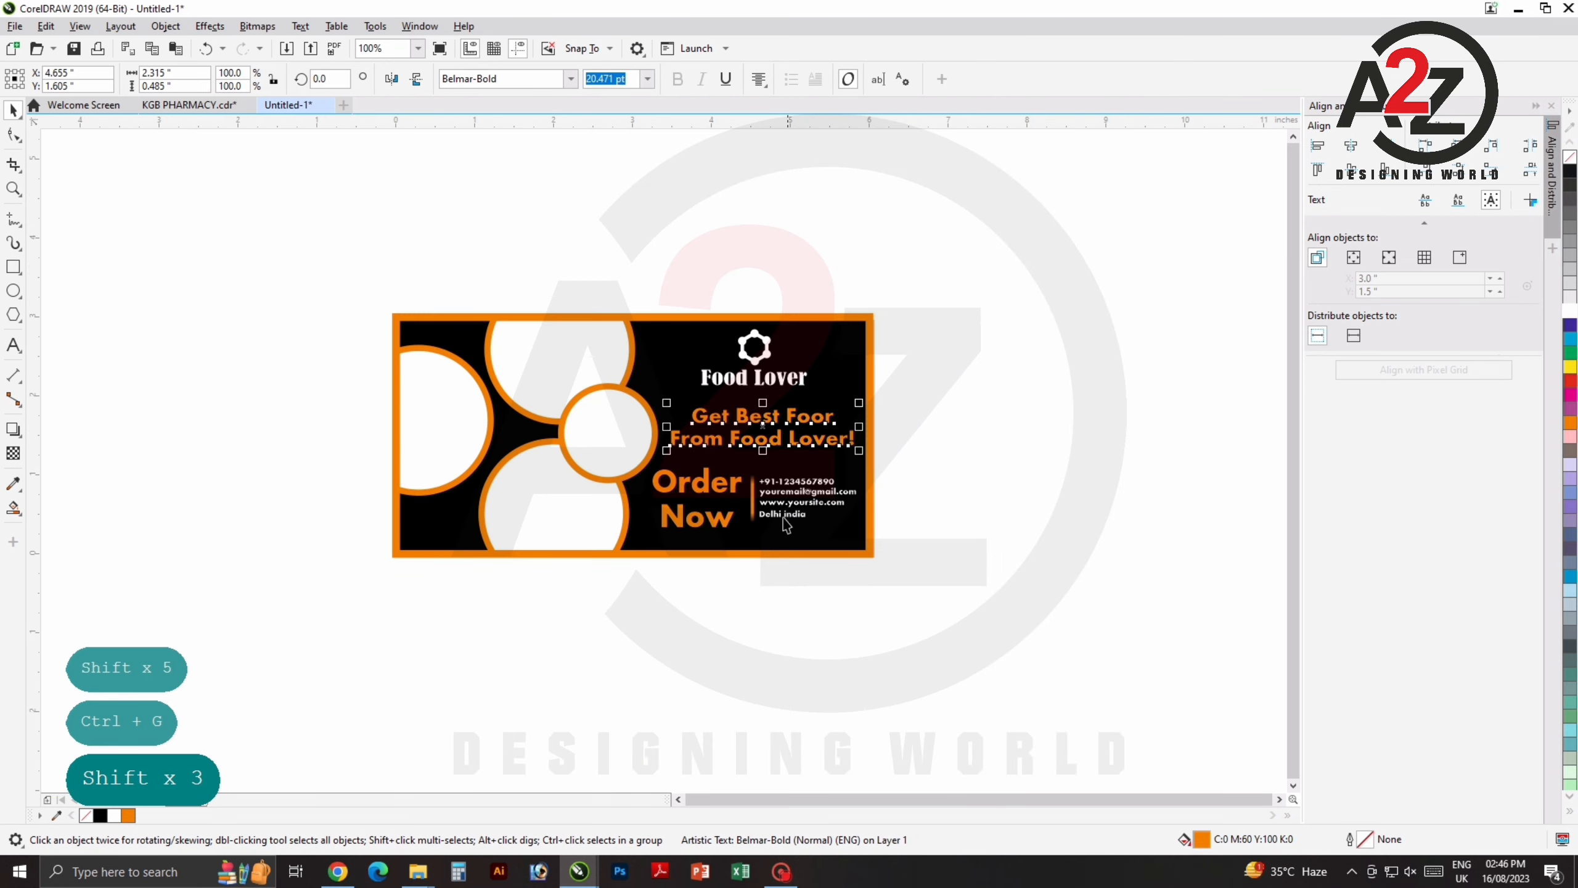
{"action": "scroll", "coordinate": [790, 522], "scroll_direction": "up", "scroll_amount": 1}
{"action": "left_click", "coordinate": [1041, 463]}
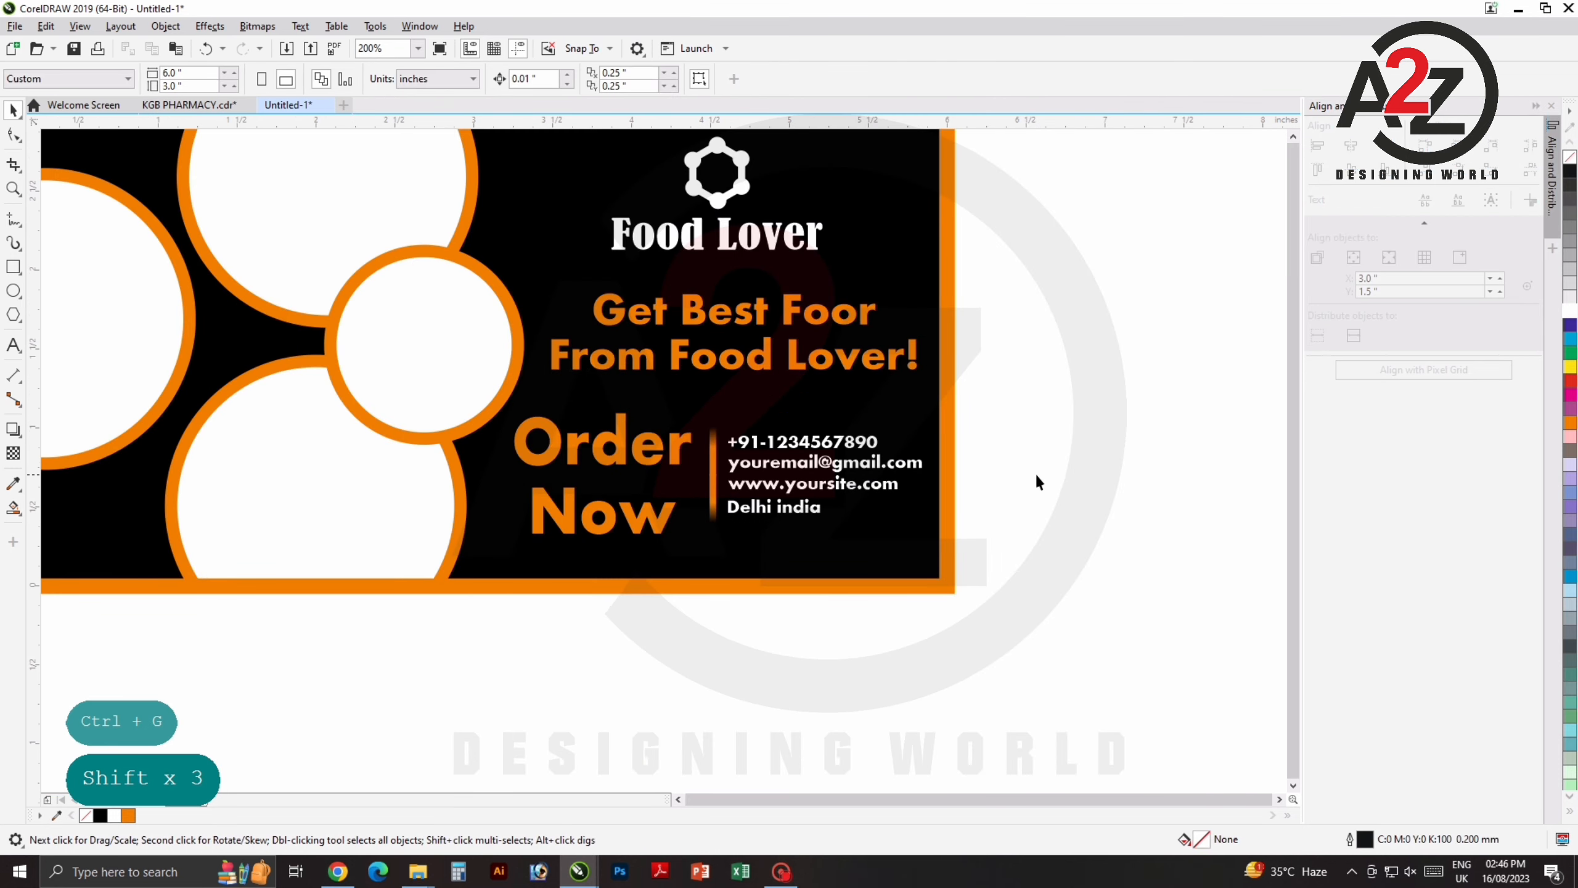
{"action": "scroll", "coordinate": [1037, 482], "scroll_direction": "down", "scroll_amount": 1}
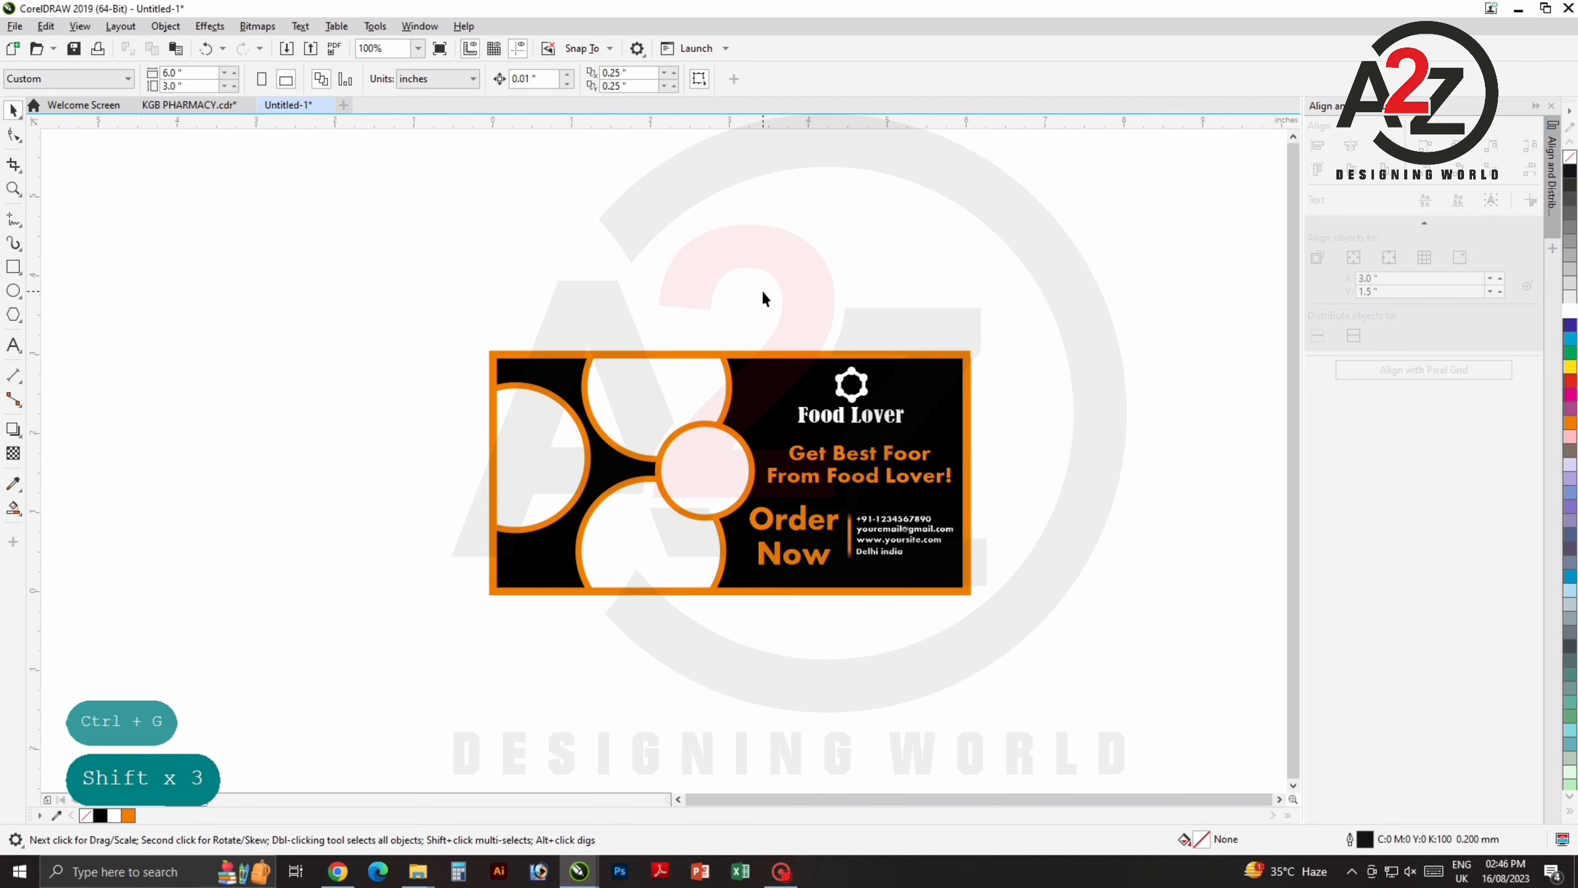
{"action": "scroll", "coordinate": [812, 389], "scroll_direction": "up", "scroll_amount": 1}
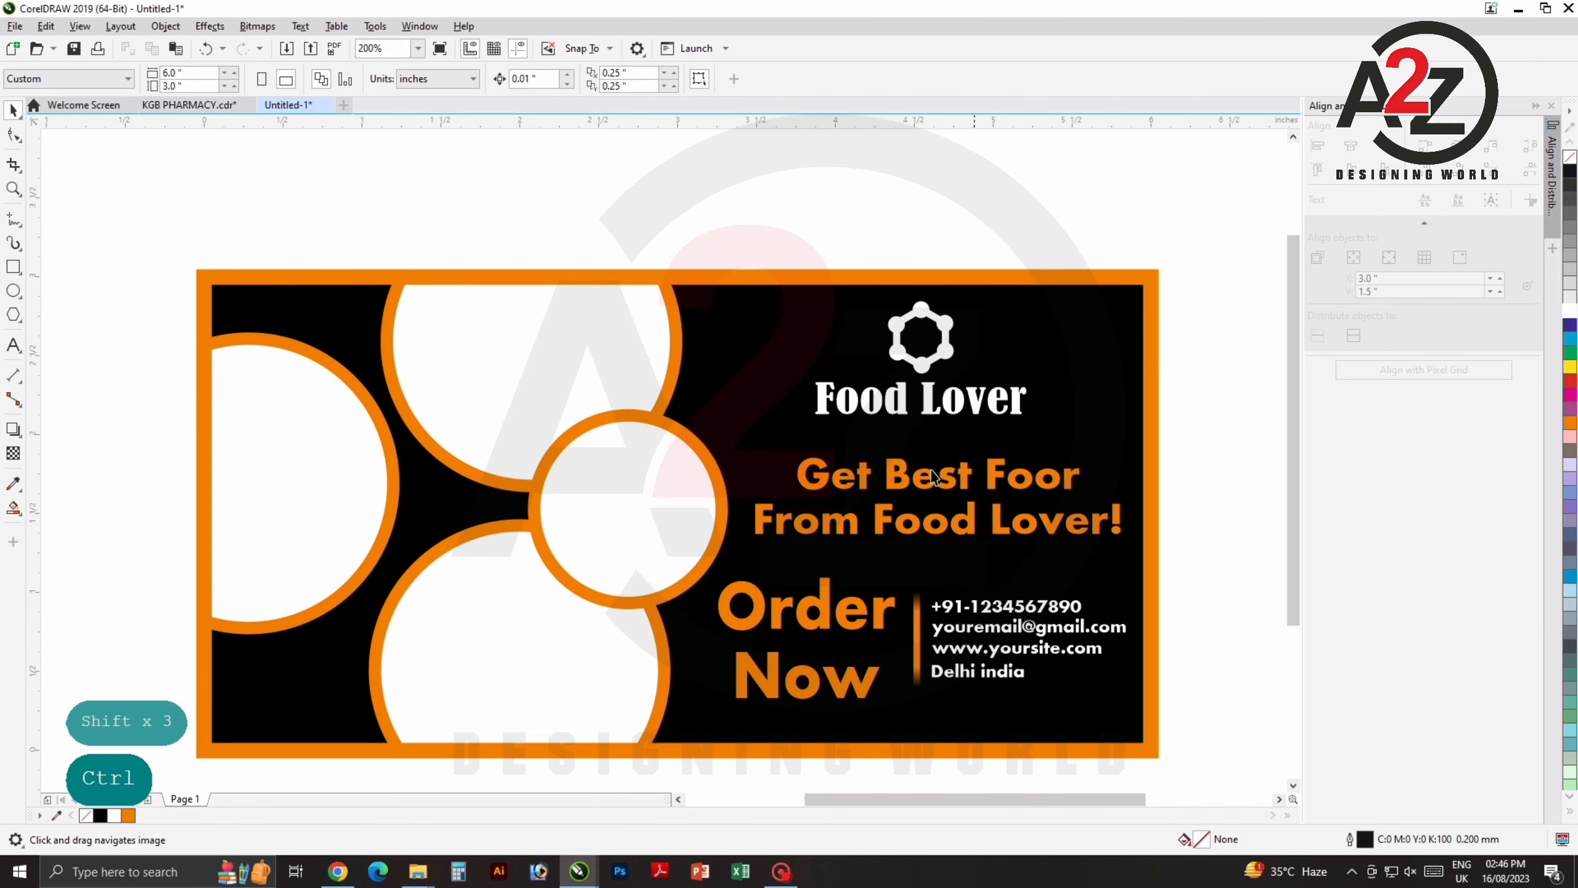
Copy the Order Now heading onto the small circle and change the copy's text to "25% Discount" on two lines.
{"action": "left_click", "coordinate": [820, 603]}
{"action": "left_click_drag", "start_coordinate": [820, 603], "coordinate": [659, 478]}
{"action": "double_click", "coordinate": [658, 478]}
{"action": "key", "text": "ctrl+a"}
{"action": "type", "text": "25"}
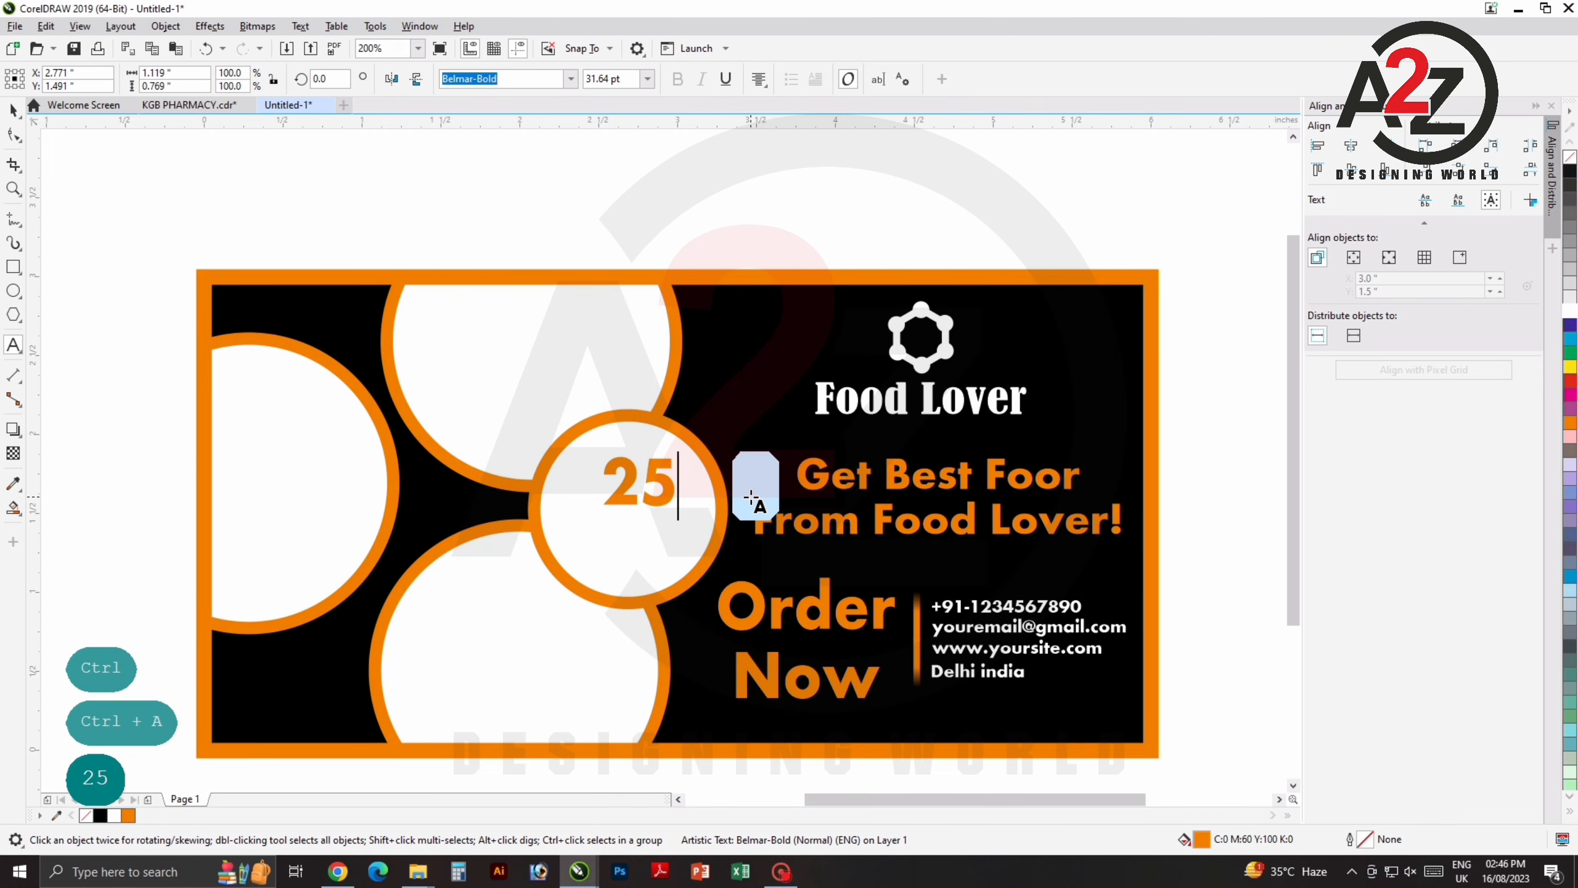
{"action": "type", "text": "%"}
{"action": "key", "text": "Return"}
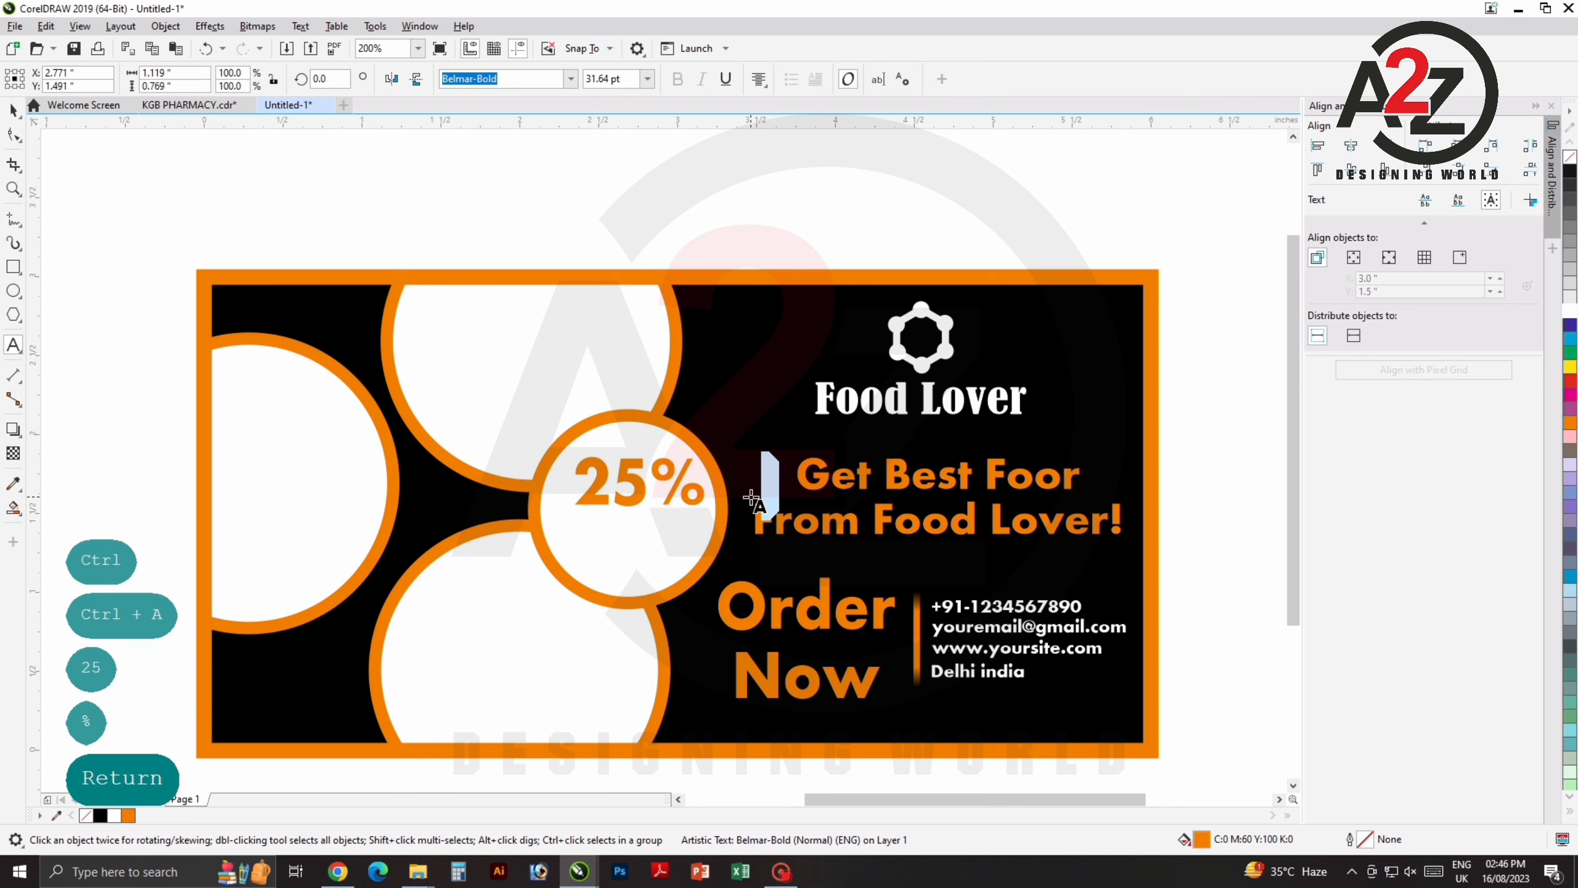
{"action": "type", "text": "dis"}
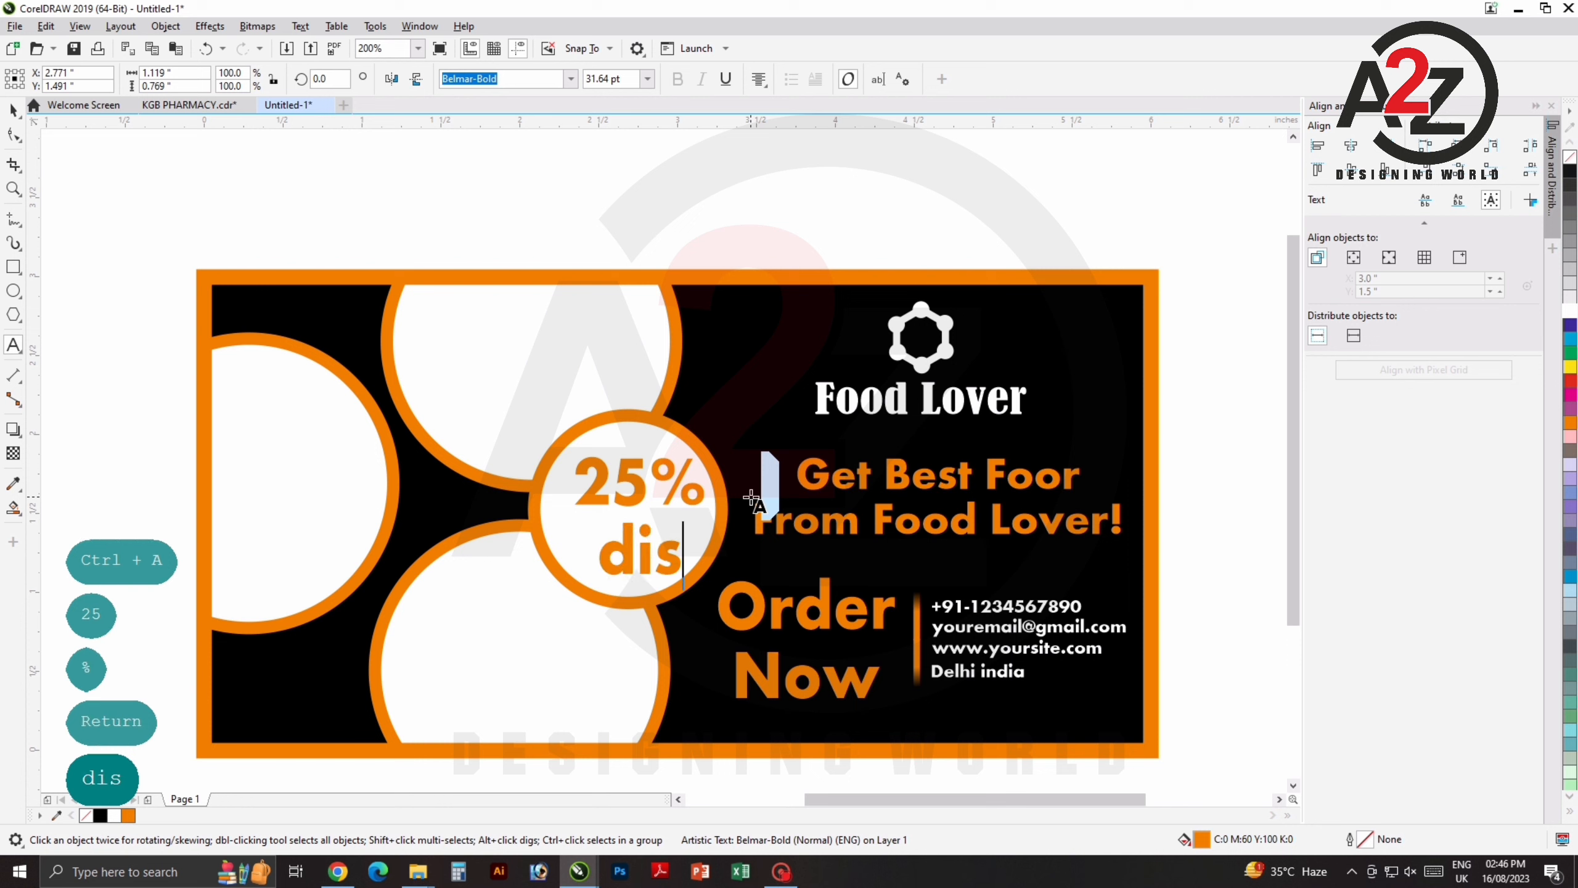
{"action": "type", "text": "count"}
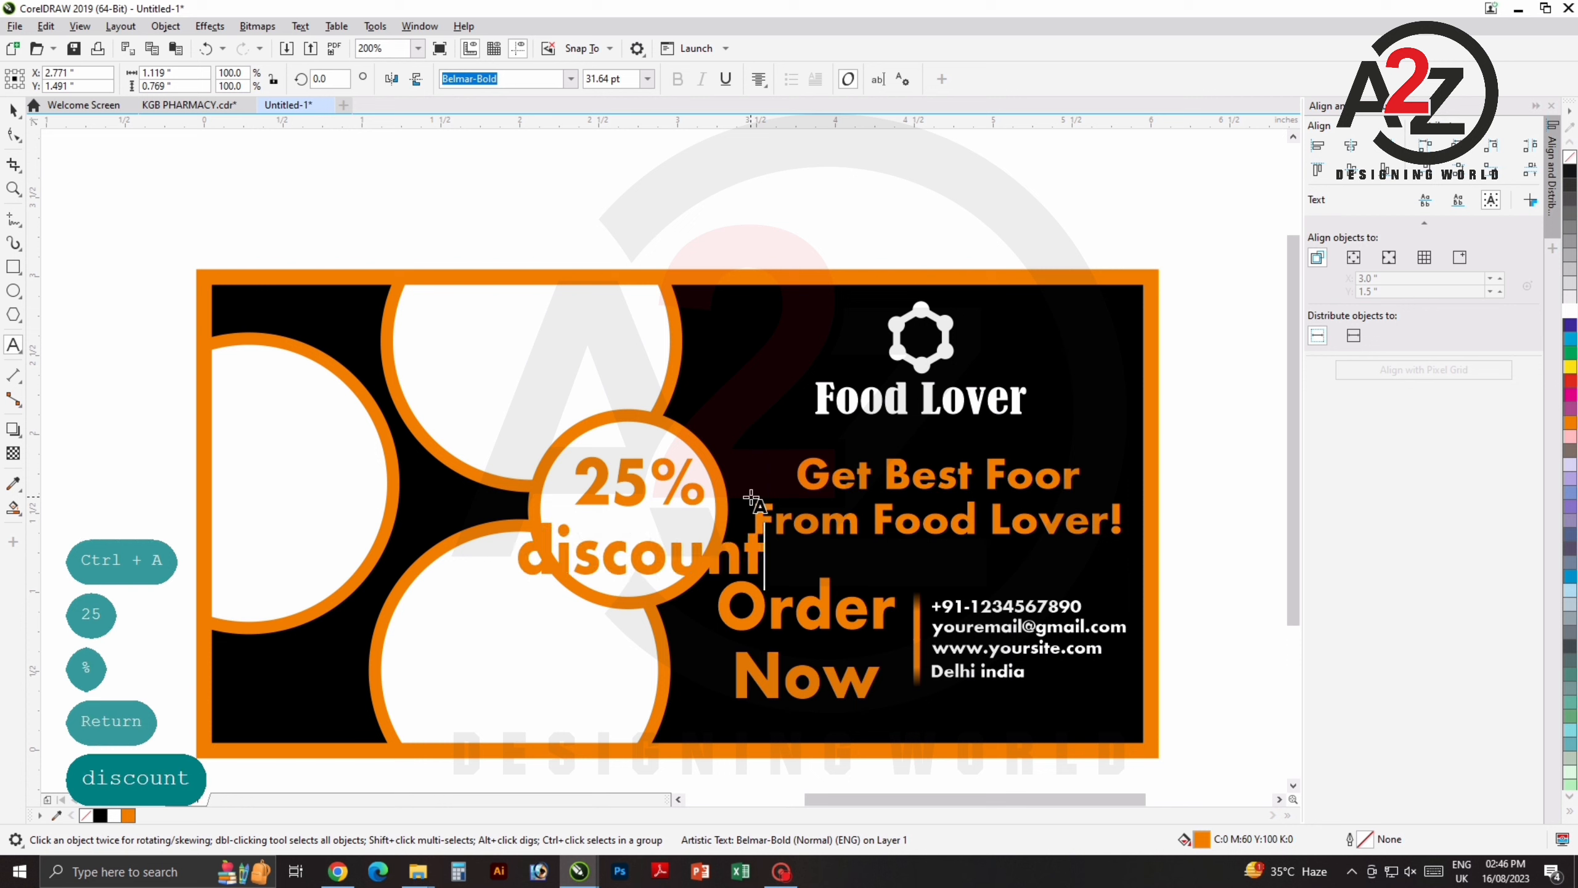
{"action": "key", "text": "ctrl+Left"}
{"action": "key", "text": "Delete"}
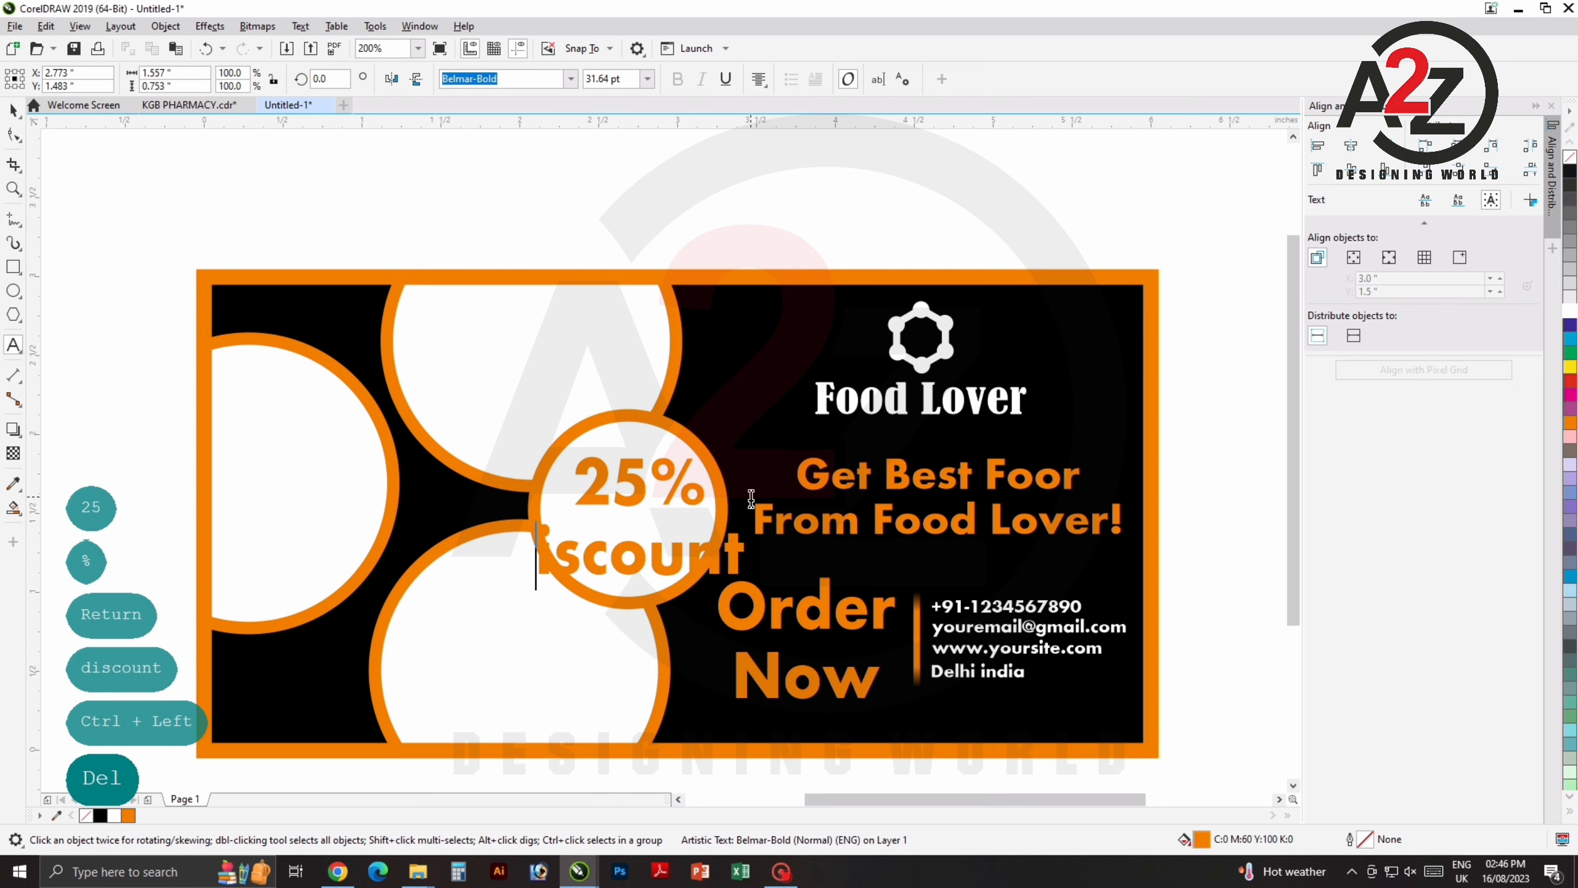
{"action": "type", "text": "D"}
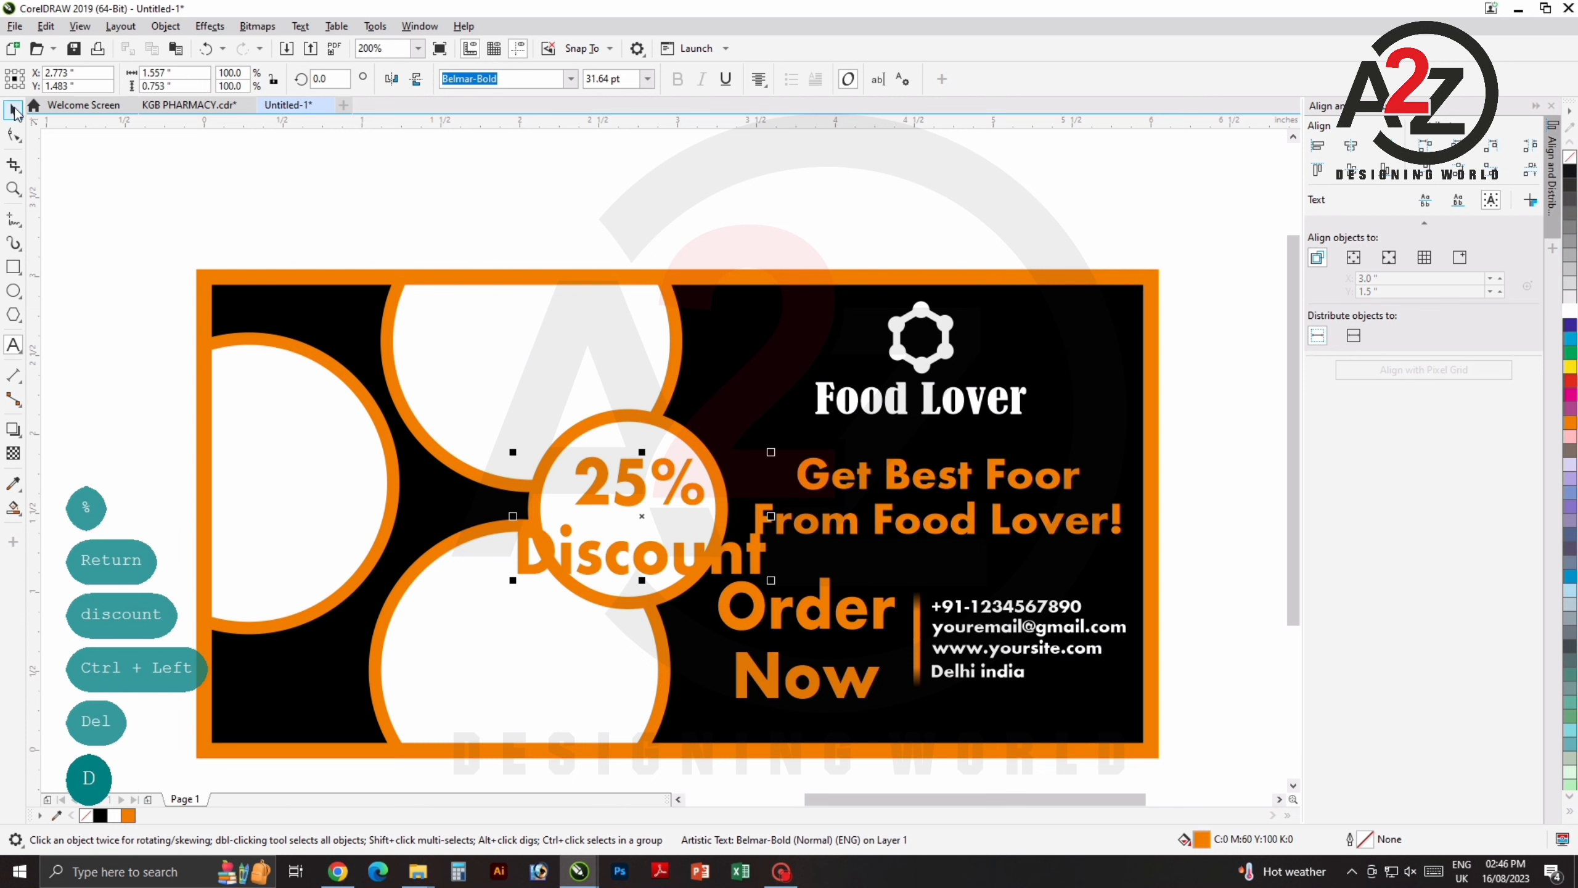
Scale the 25% Discount text down to about 0.90 x 0.43 inches and try to centre it in the small circle.
{"action": "scroll", "coordinate": [611, 425], "scroll_direction": "up", "scroll_amount": 1}
{"action": "left_click_drag", "start_coordinate": [807, 539], "coordinate": [808, 383]}
{"action": "left_click_drag", "start_coordinate": [930, 328], "coordinate": [822, 365]}
{"action": "left_click", "coordinate": [790, 385], "text": "shift"}
{"action": "key", "text": "c"}
{"action": "key", "text": "e"}
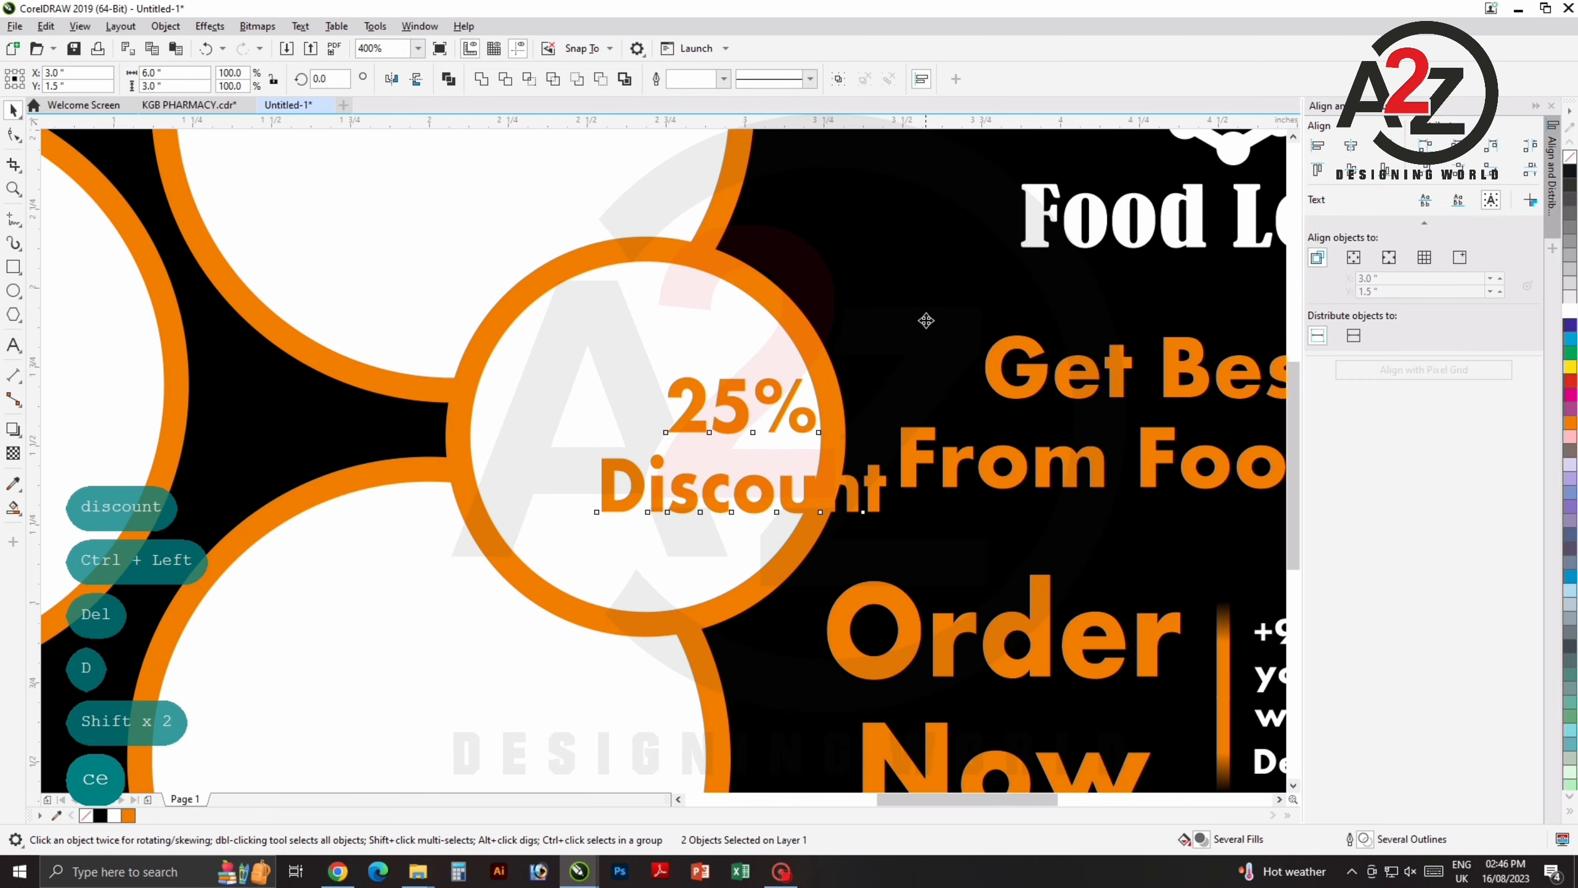
{"action": "scroll", "coordinate": [814, 365], "scroll_direction": "down", "scroll_amount": 1}
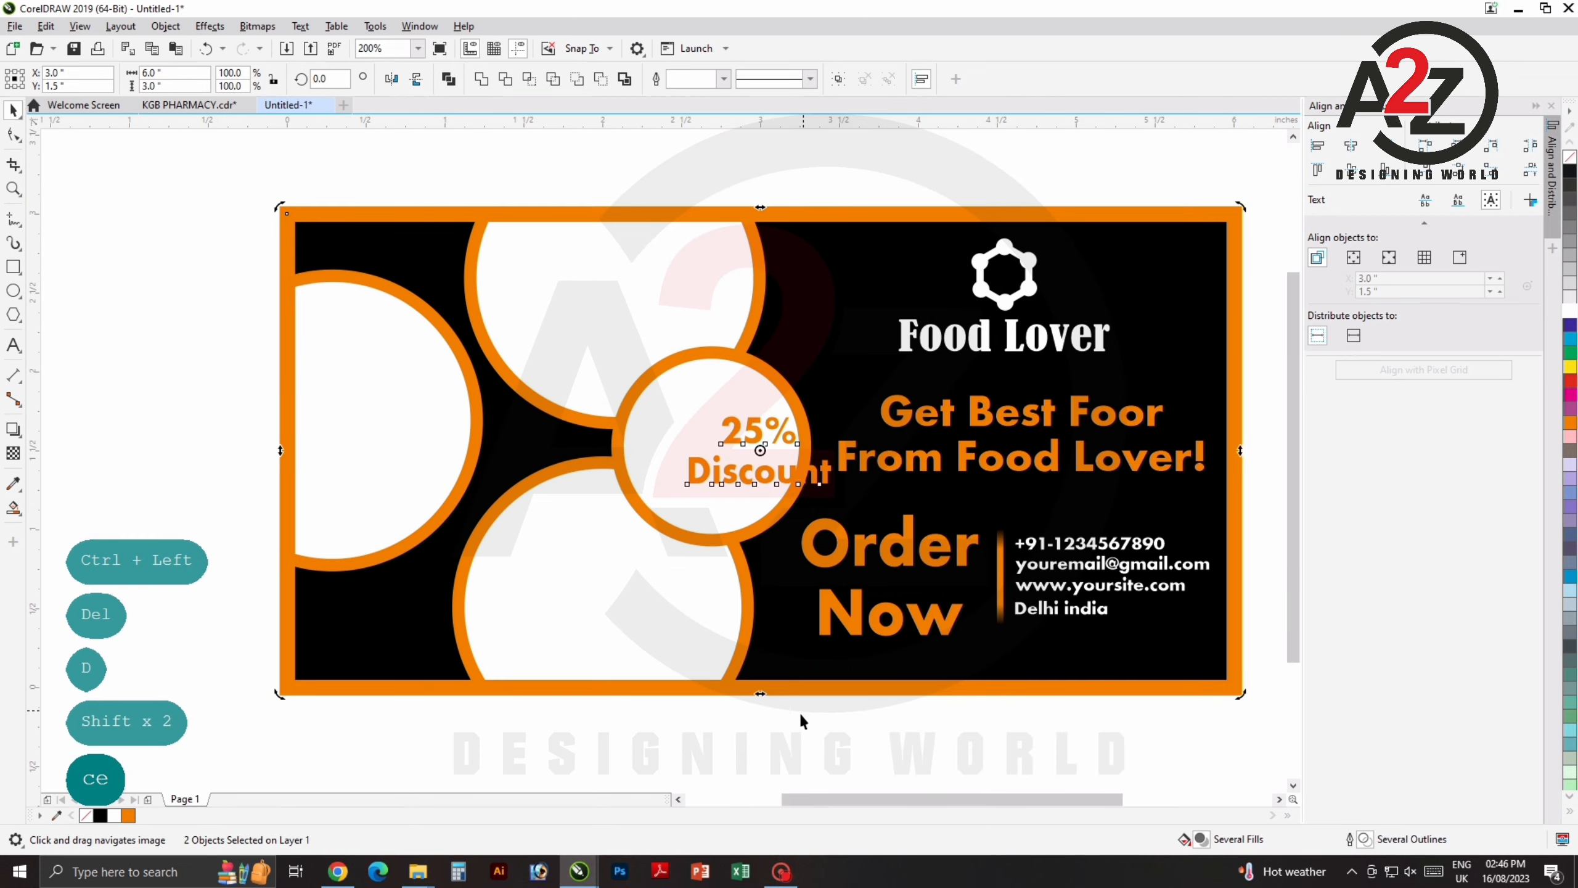
PowerClip the 25% Discount text inside the banner rectangle.
{"action": "left_click", "coordinate": [762, 438]}
{"action": "right_click", "coordinate": [762, 437]}
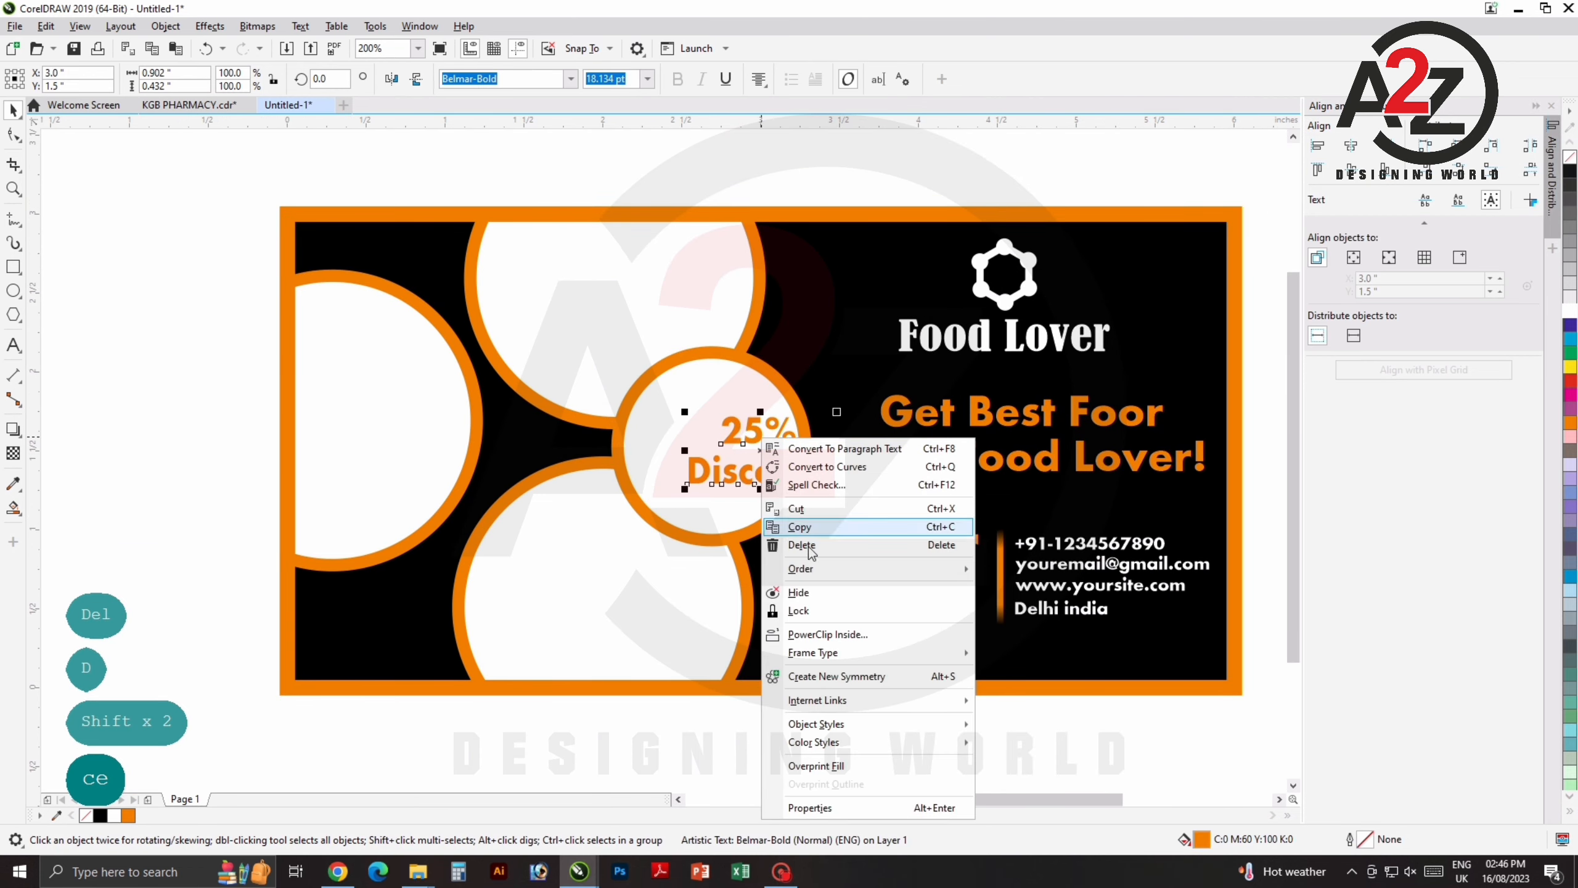
{"action": "left_click", "coordinate": [818, 635]}
{"action": "left_click", "coordinate": [862, 349]}
{"action": "left_click", "coordinate": [831, 305]}
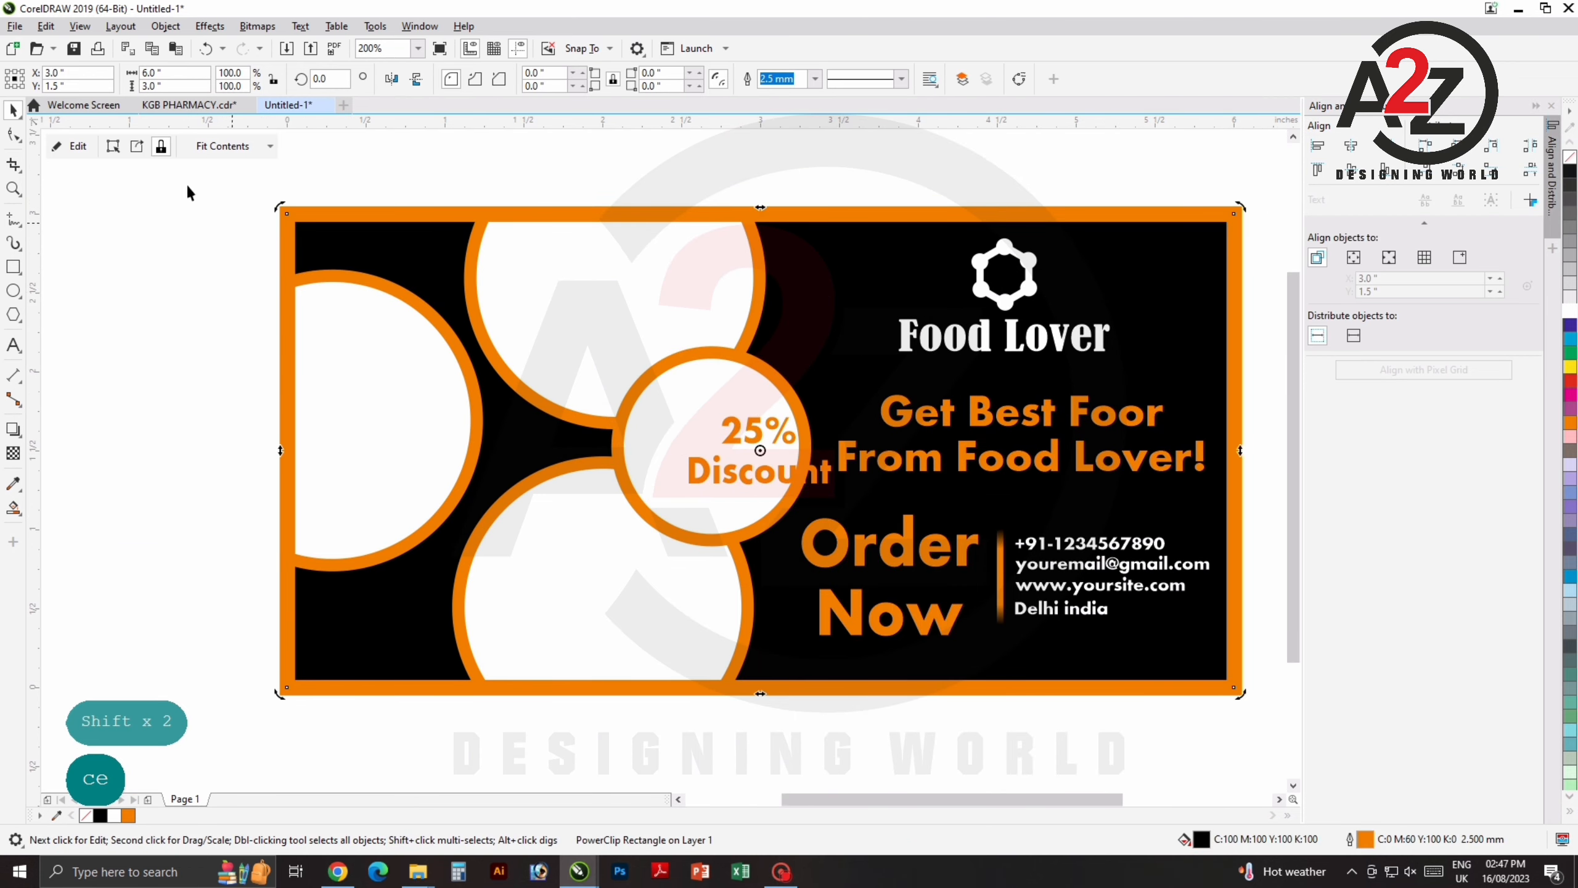
Open the banner's PowerClip contents for editing and centre the 25% Discount text in the small circle.
{"action": "left_click", "coordinate": [56, 146]}
{"action": "left_click", "coordinate": [755, 432]}
{"action": "left_click", "coordinate": [726, 391], "text": "shift"}
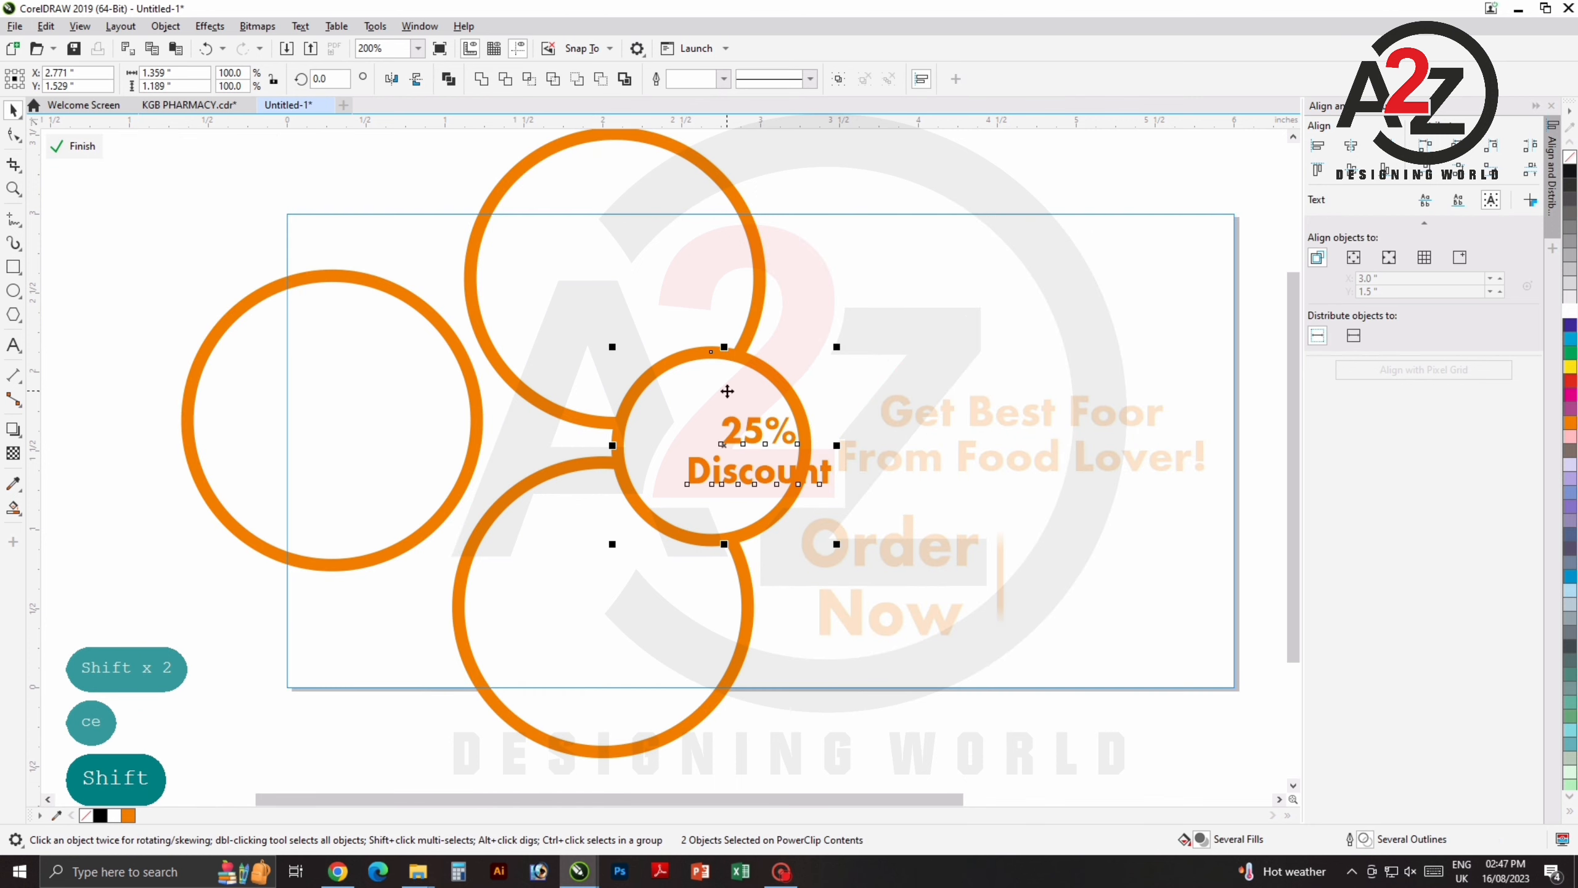
{"action": "key", "text": "c"}
{"action": "key", "text": "e"}
{"action": "left_click", "coordinate": [804, 394]}
{"action": "scroll", "coordinate": [721, 420], "scroll_direction": "up", "scroll_amount": 2}
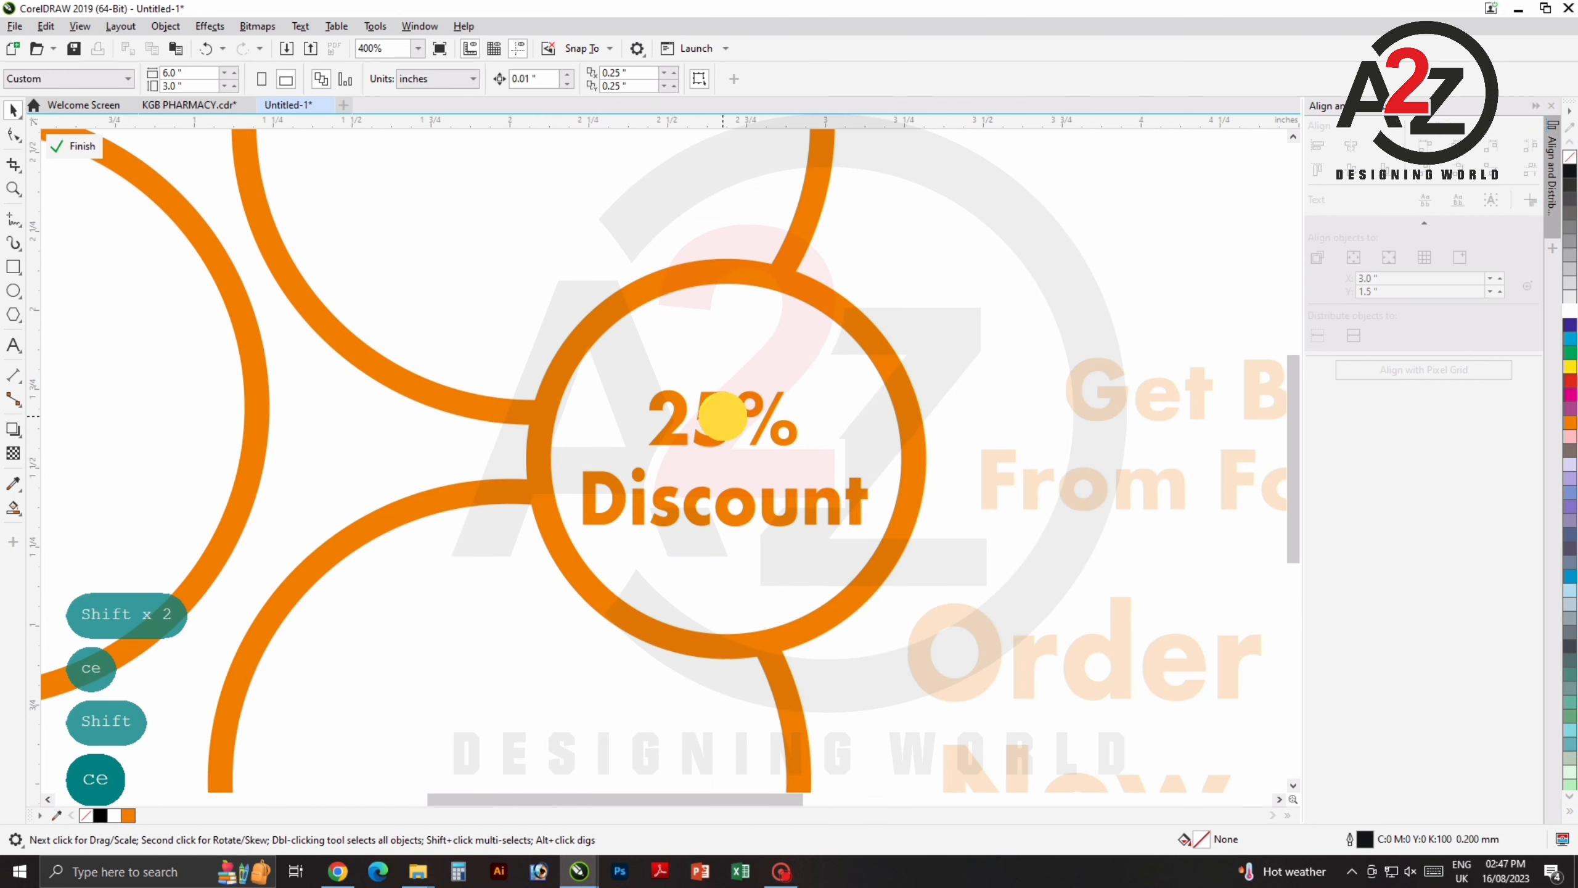
Break the discount text into separate lines and enlarge 25% to about 30.6 pt above the word Discount.
{"action": "left_click", "coordinate": [720, 416]}
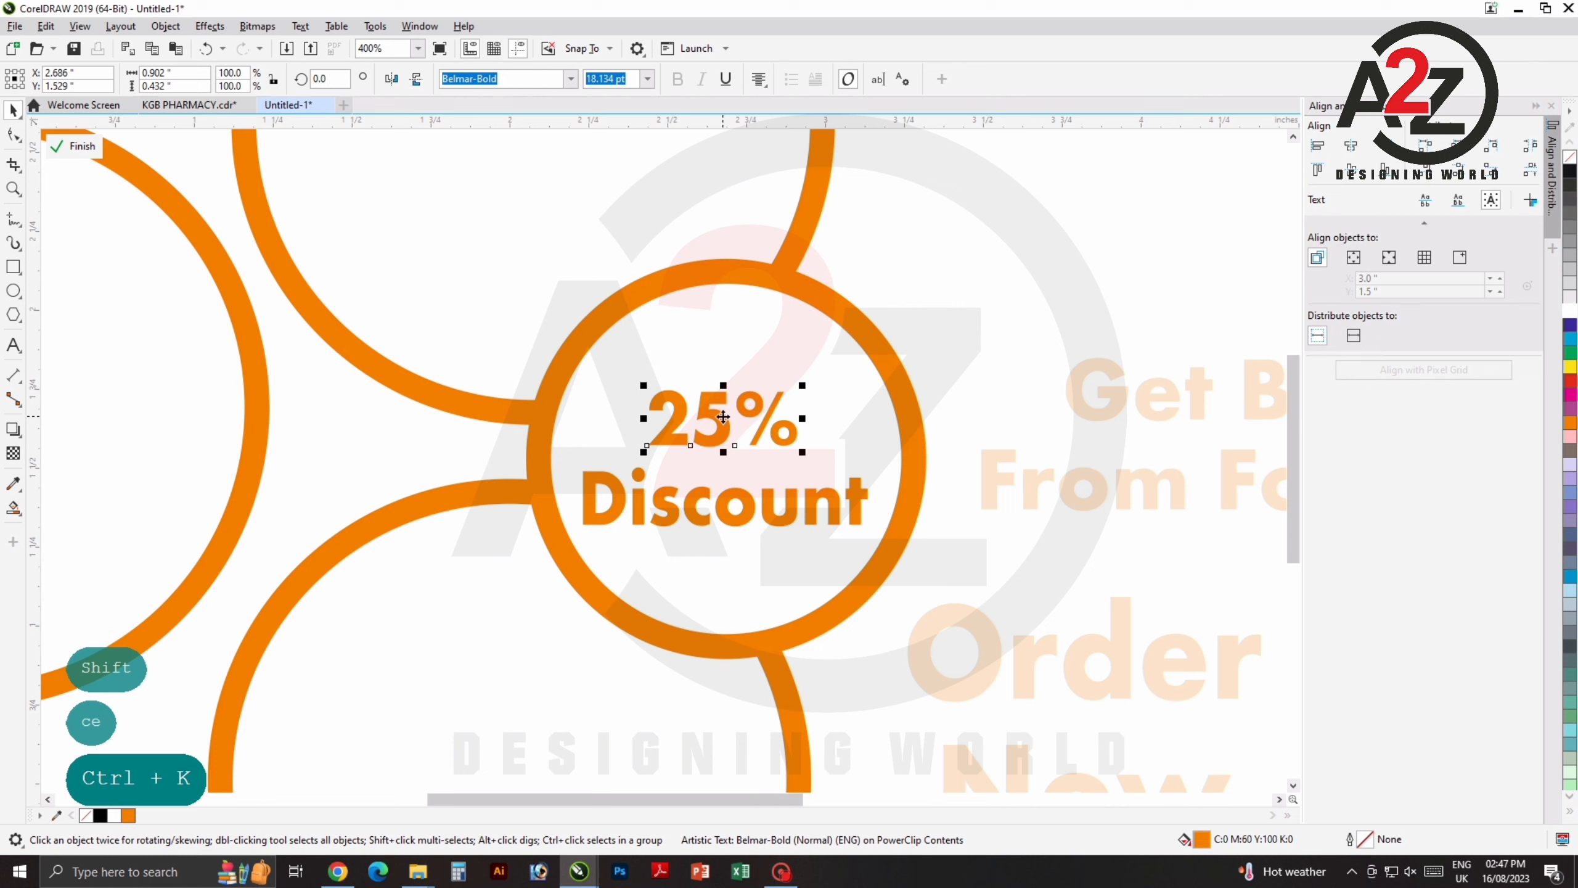
{"action": "left_click_drag", "start_coordinate": [812, 379], "coordinate": [853, 365]}
{"action": "left_click_drag", "start_coordinate": [716, 415], "coordinate": [717, 397]}
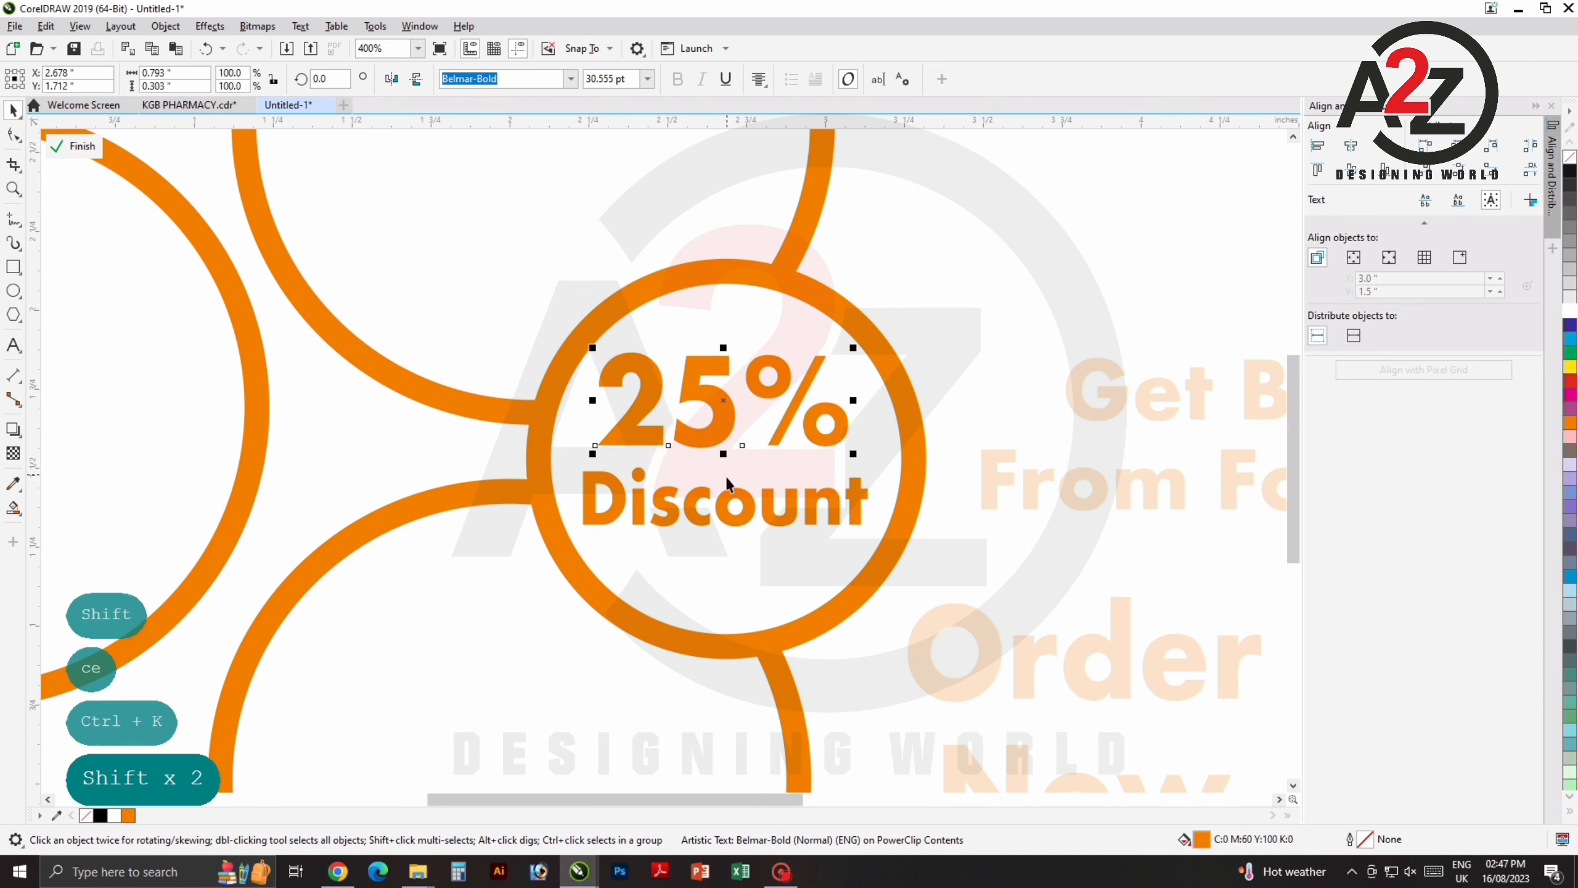
Group the 25% and Discount lines, centre the group in the small circle and finish editing the PowerClip contents.
{"action": "key", "text": "ctrl+g"}
{"action": "left_click", "coordinate": [768, 574], "text": "shift"}
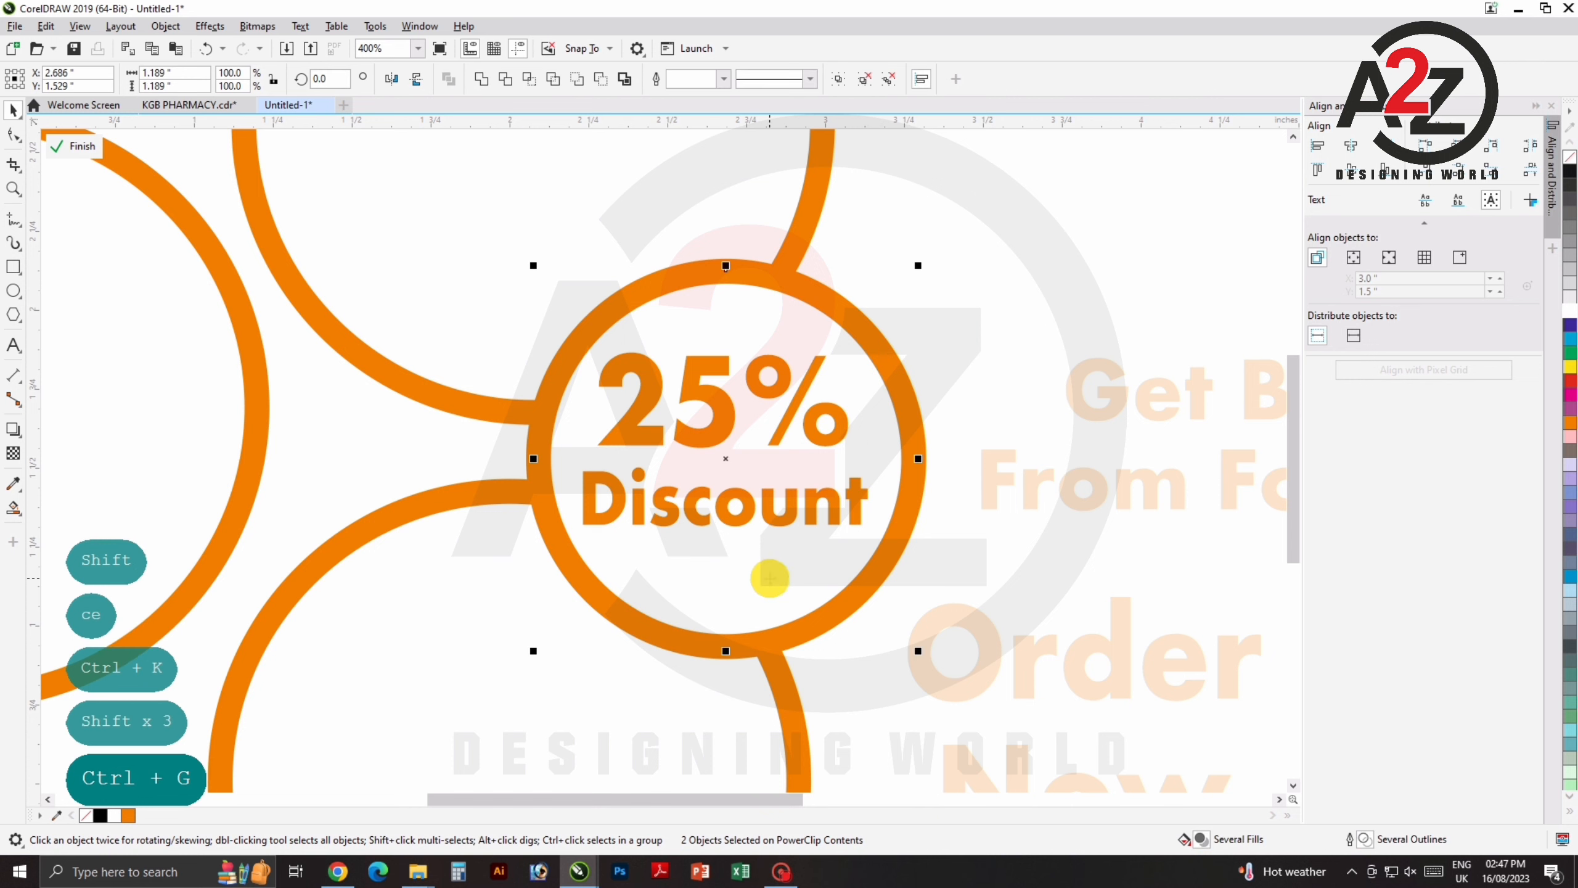
{"action": "key", "text": "c"}
{"action": "key", "text": "e"}
{"action": "left_click", "coordinate": [899, 428]}
{"action": "scroll", "coordinate": [898, 429], "scroll_direction": "down", "scroll_amount": 4}
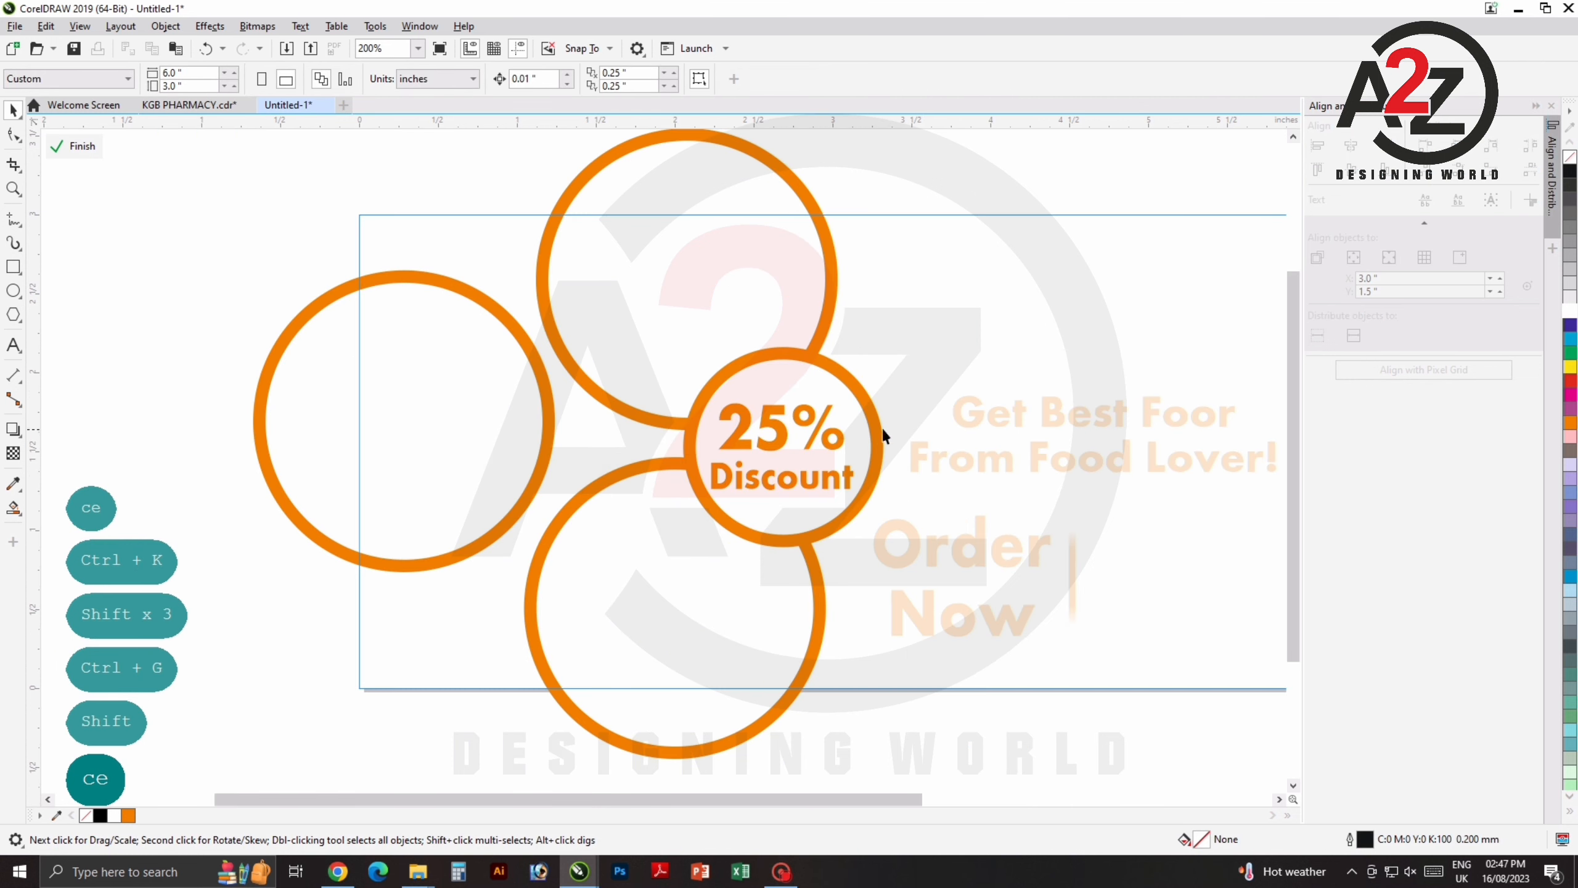
{"action": "left_click", "coordinate": [70, 146]}
{"action": "left_click", "coordinate": [392, 304]}
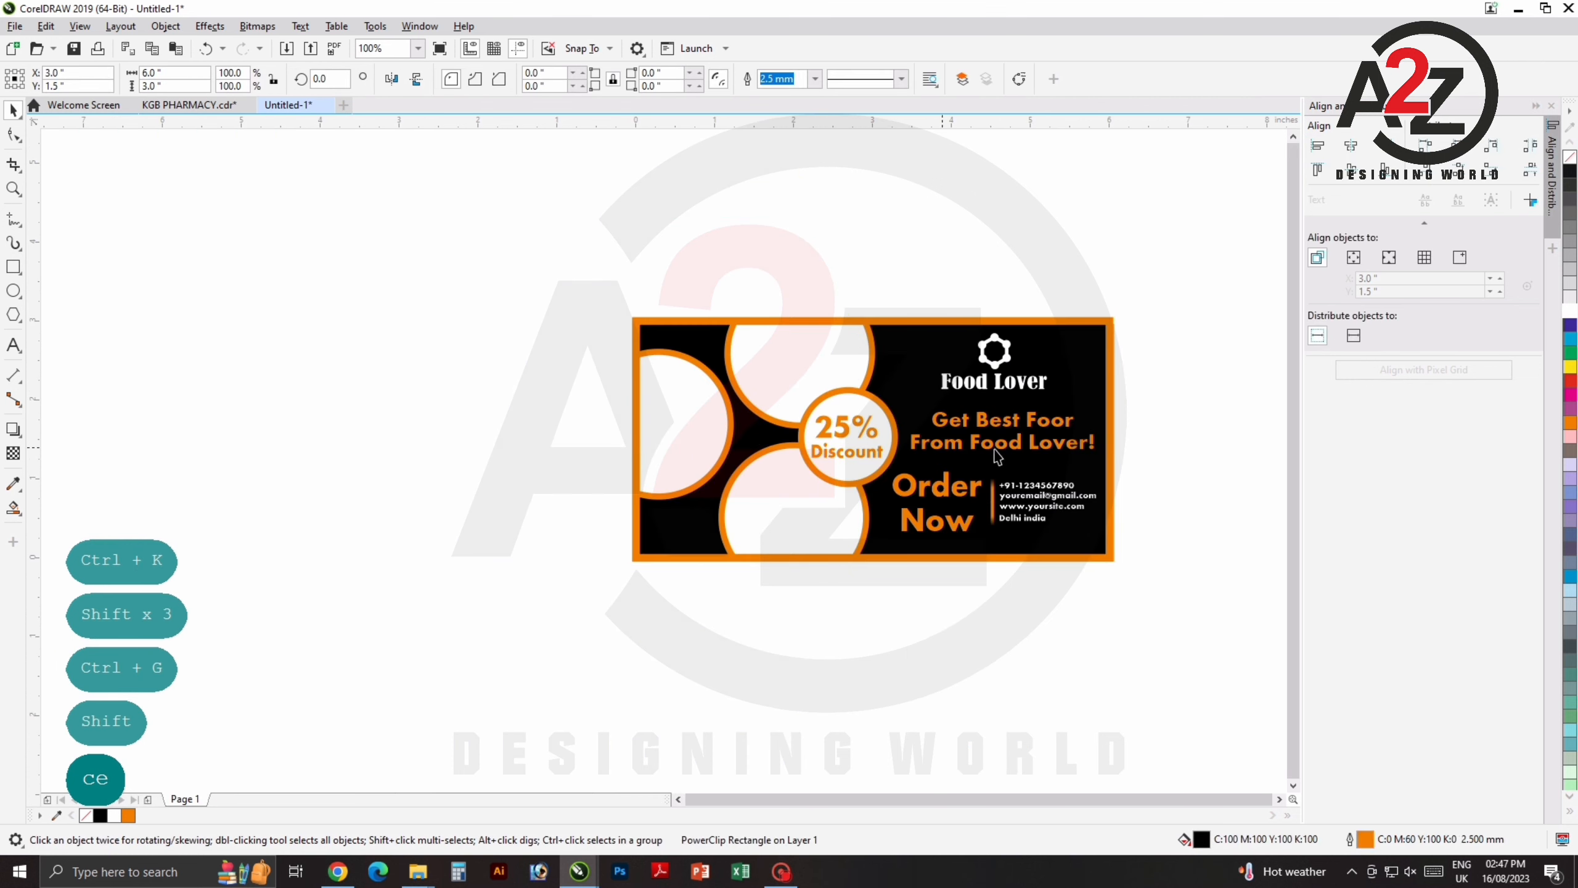
{"action": "left_click_drag", "start_coordinate": [936, 423], "coordinate": [787, 459]}
{"action": "scroll", "coordinate": [707, 434], "scroll_direction": "up", "scroll_amount": 1}
{"action": "scroll", "coordinate": [708, 433], "scroll_direction": "down", "scroll_amount": 1}
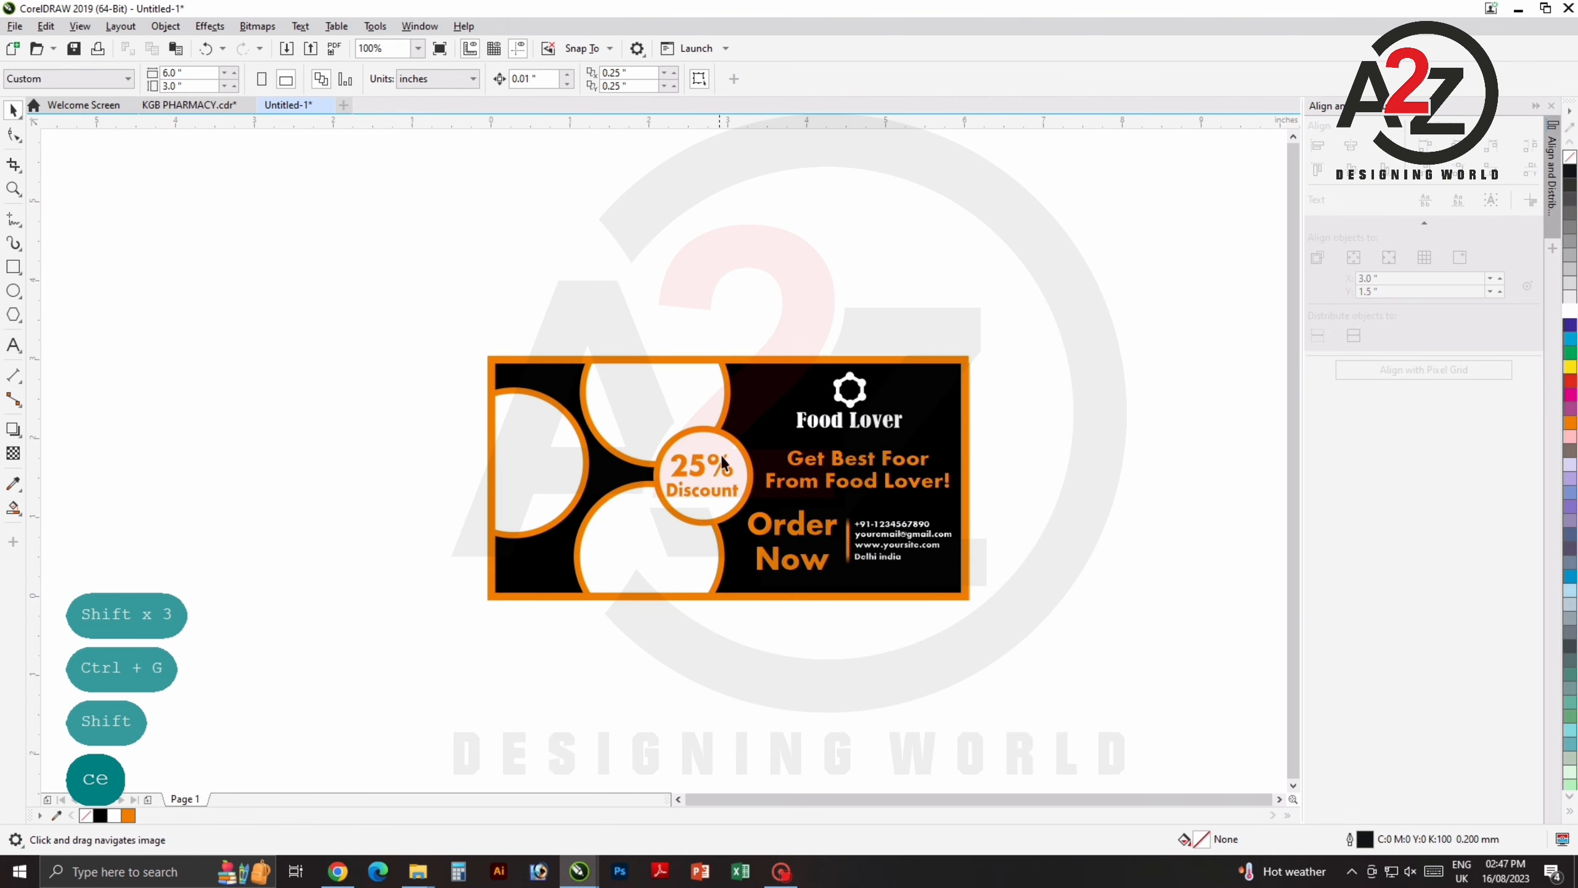
Import the Breakfast-Bread-Bowls-8-500x500 photo and place it at a small size beside the banner.
{"action": "left_click_drag", "start_coordinate": [721, 404], "coordinate": [745, 424]}
{"action": "key", "text": "ctrl+i"}
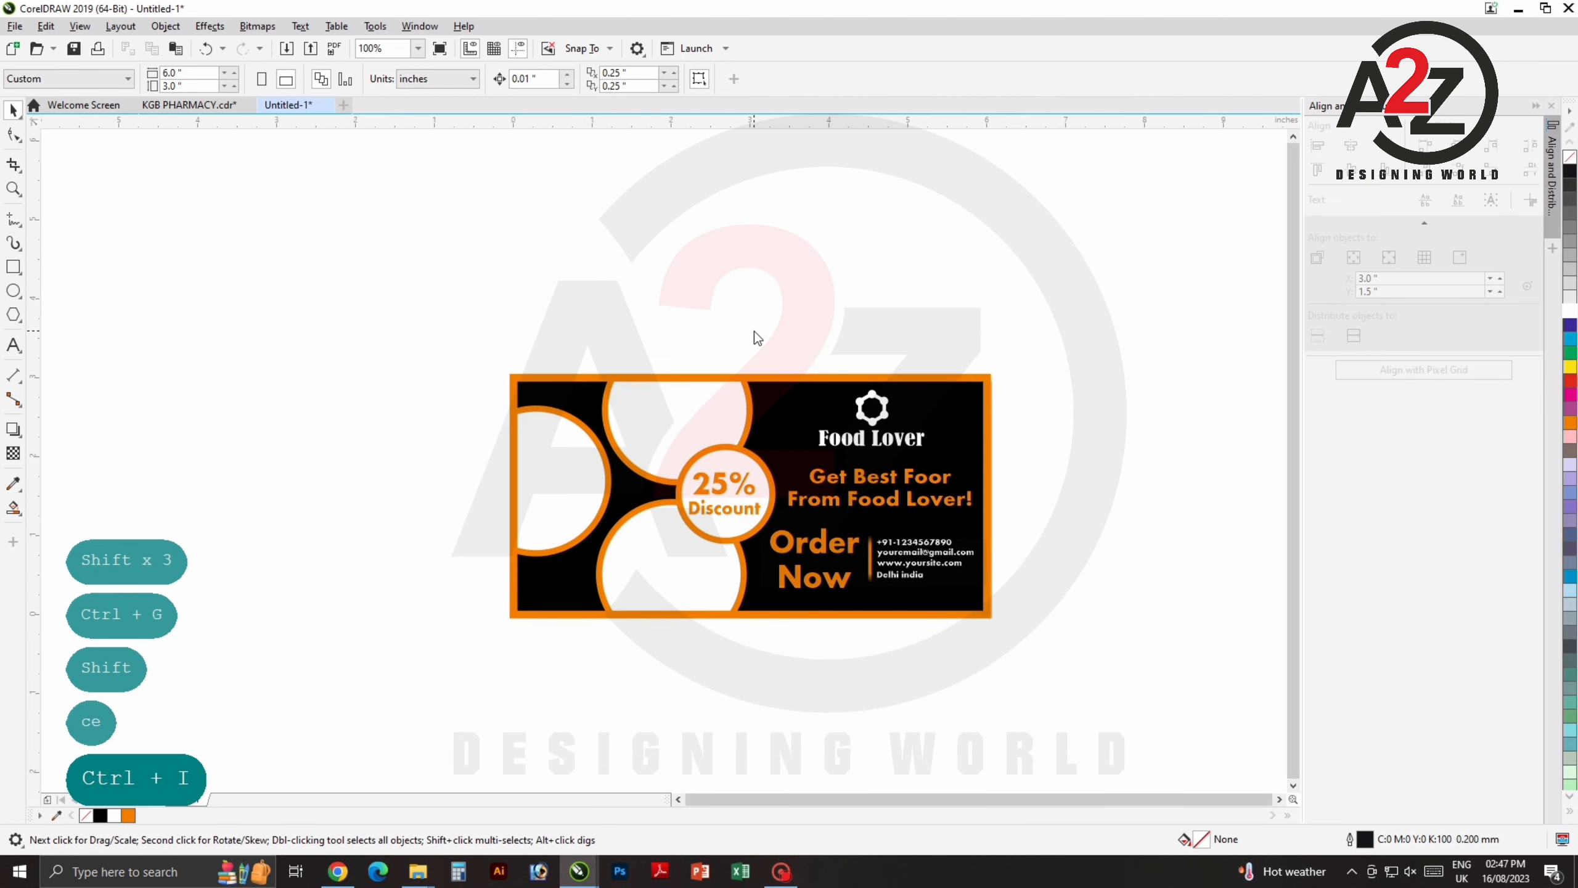
{"action": "left_click", "coordinate": [1192, 407]}
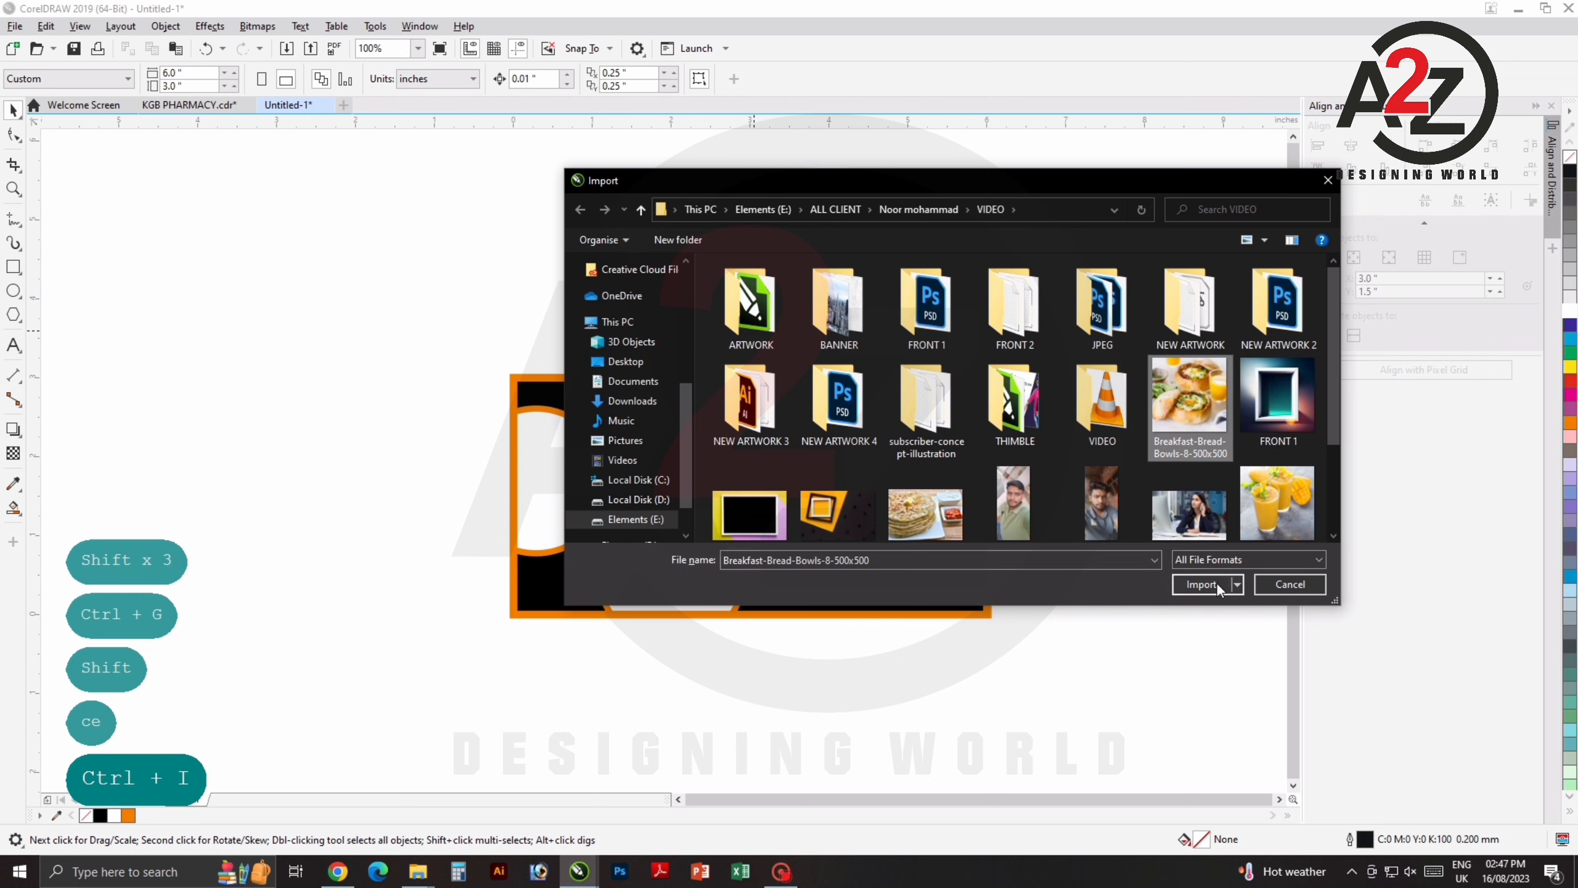
{"action": "left_click", "coordinate": [1201, 584]}
{"action": "left_click_drag", "start_coordinate": [1026, 424], "coordinate": [1139, 553]}
{"action": "left_click", "coordinate": [1083, 620]}
Import the IMG_7423M and mango-shake-image photos together and place them at small sizes below the bread bowls photo.
{"action": "key", "text": "ctrl+i"}
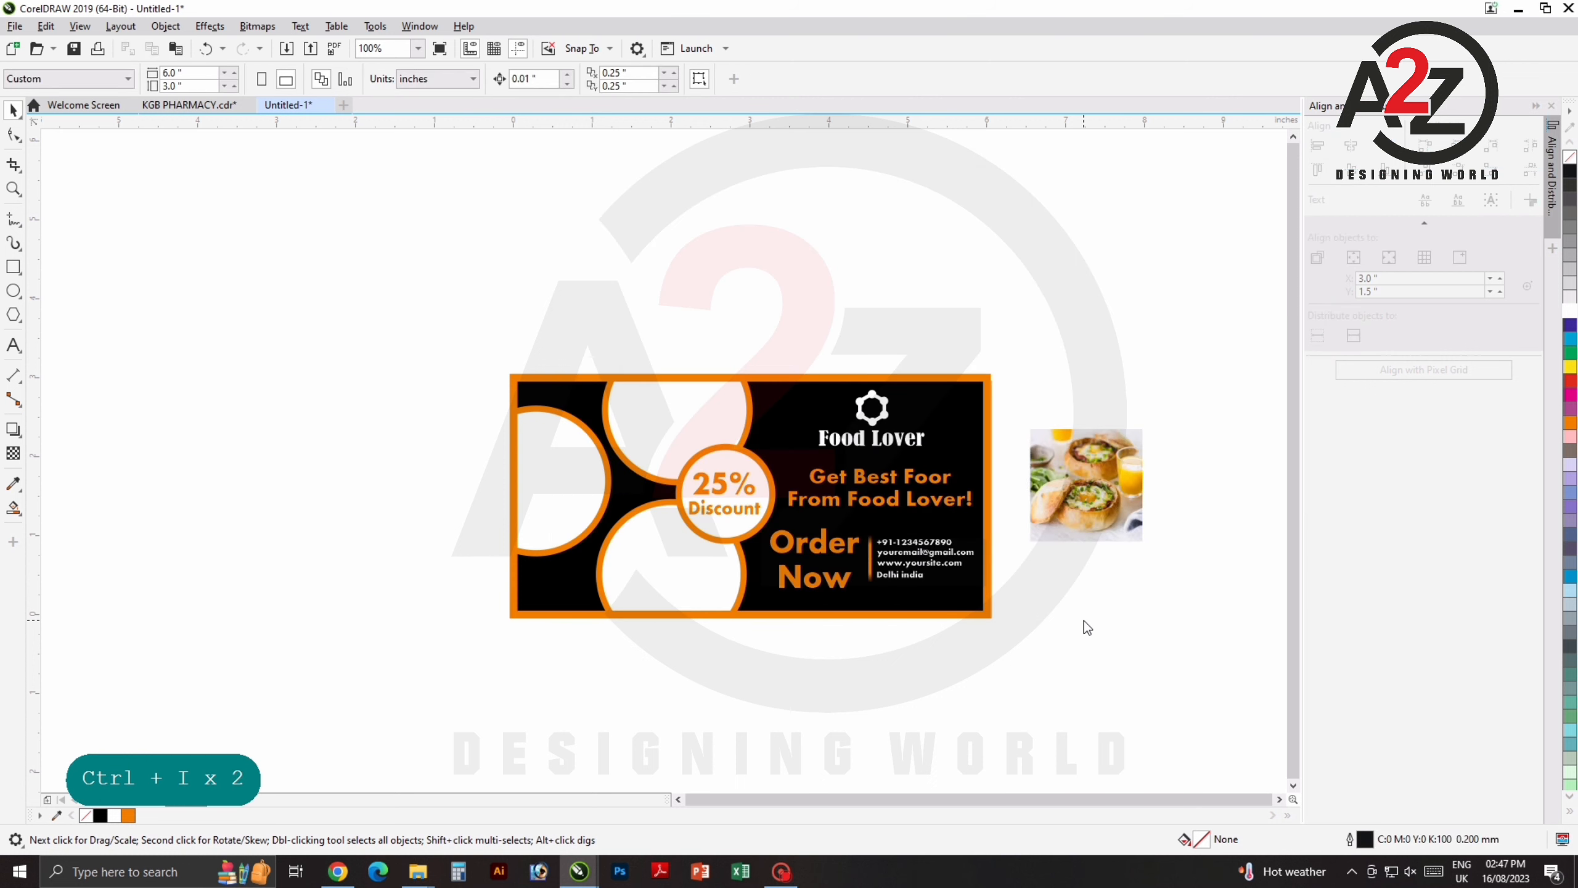
{"action": "left_click", "coordinate": [1291, 498]}
{"action": "scroll", "coordinate": [1019, 415], "scroll_direction": "down", "scroll_amount": 3}
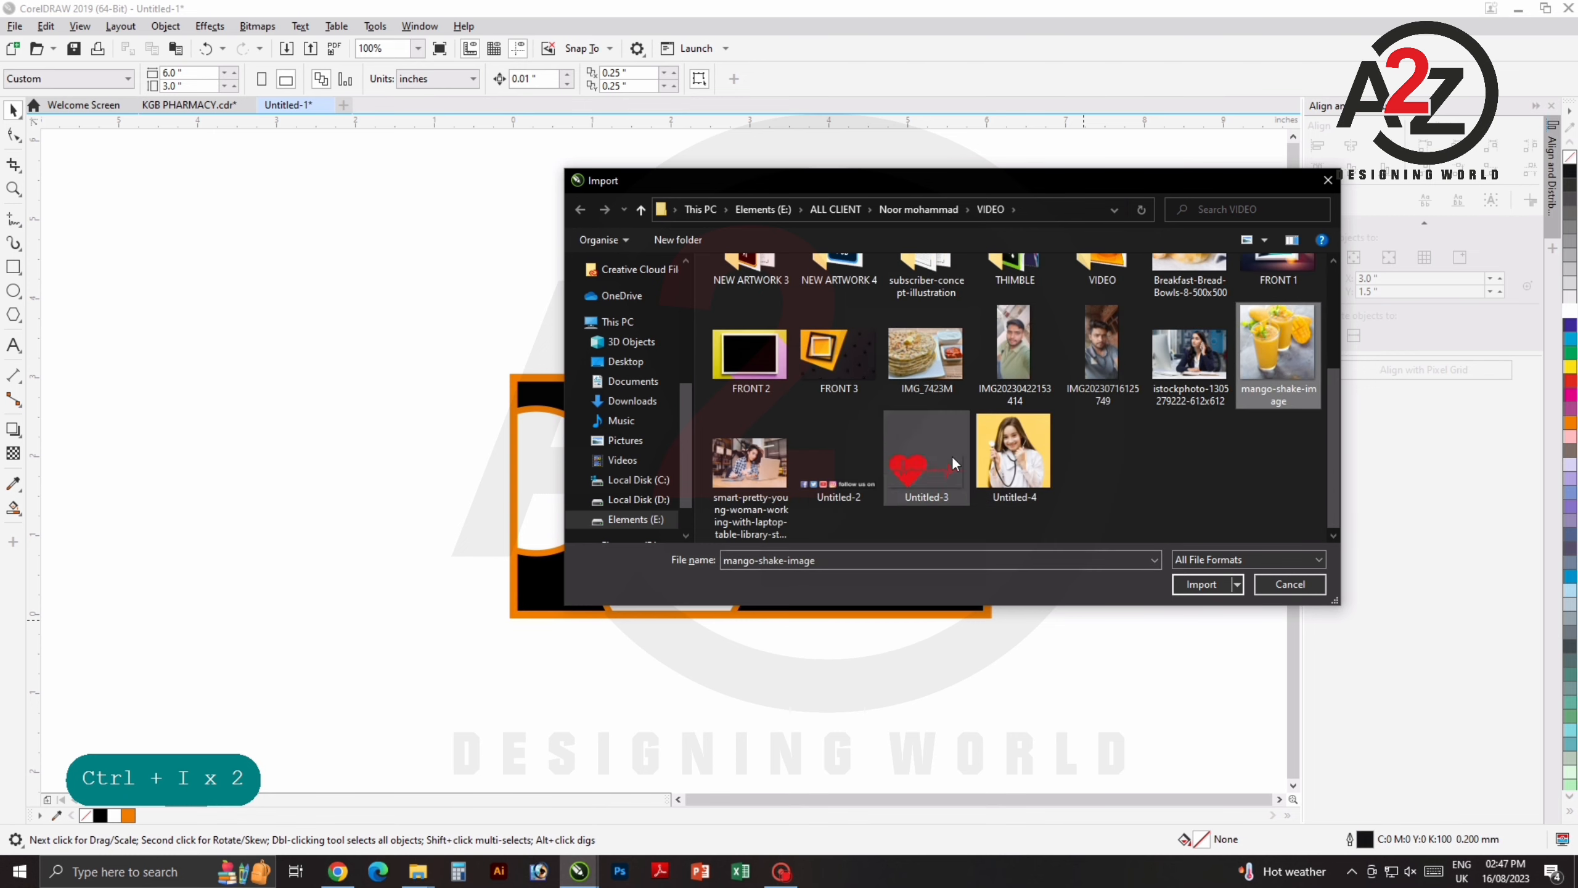
{"action": "left_click", "coordinate": [926, 351], "text": "ctrl"}
{"action": "left_click", "coordinate": [1201, 585]}
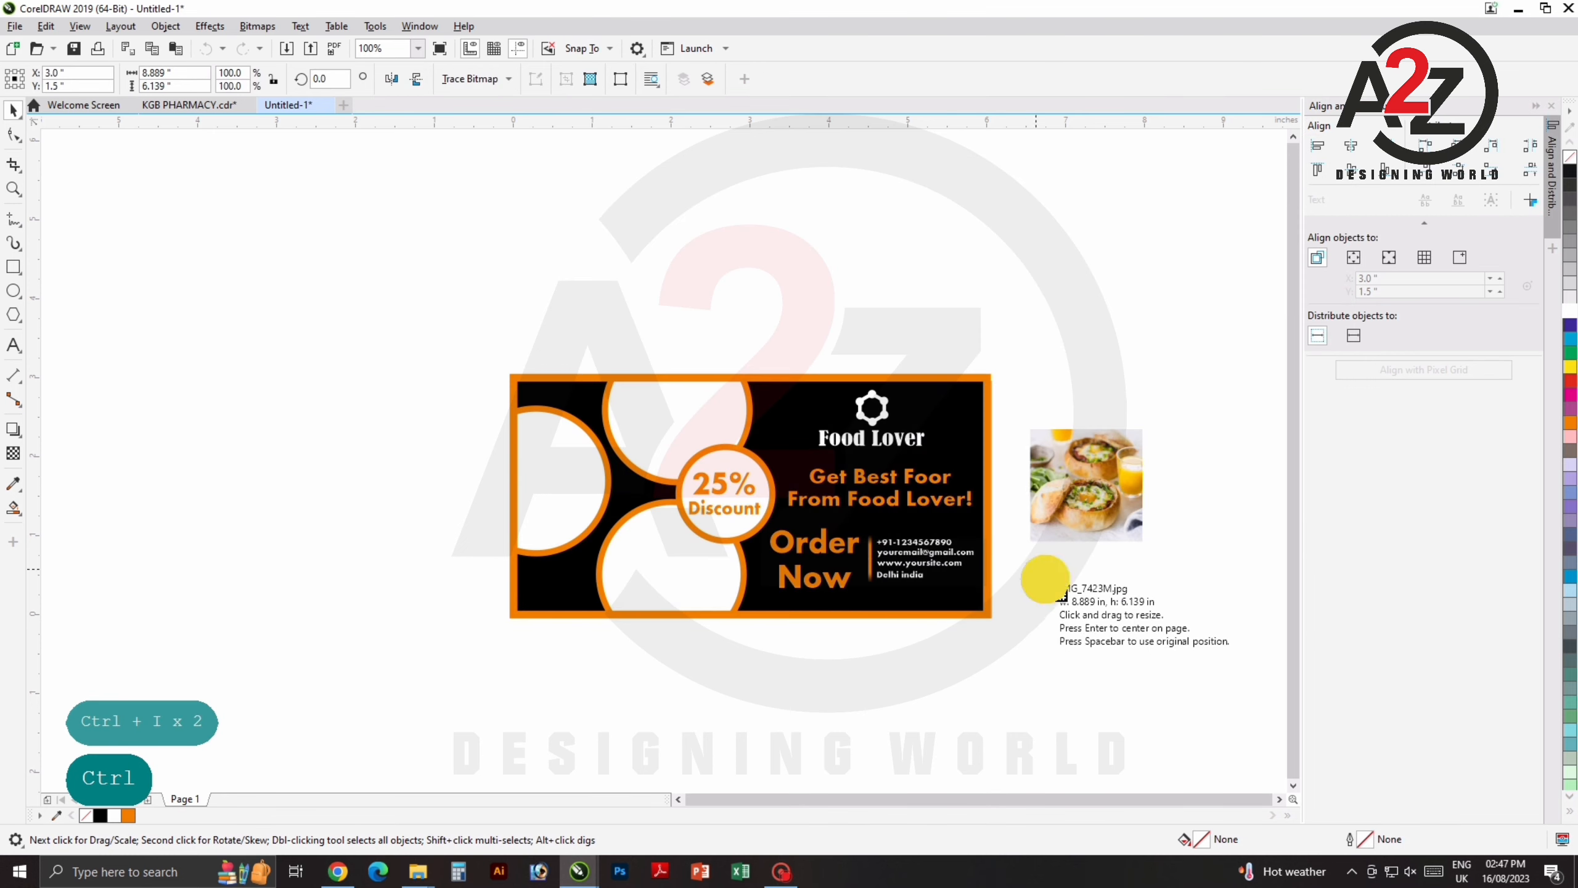
{"action": "left_click_drag", "start_coordinate": [1036, 567], "coordinate": [1155, 651]}
{"action": "left_click", "coordinate": [1203, 769]}
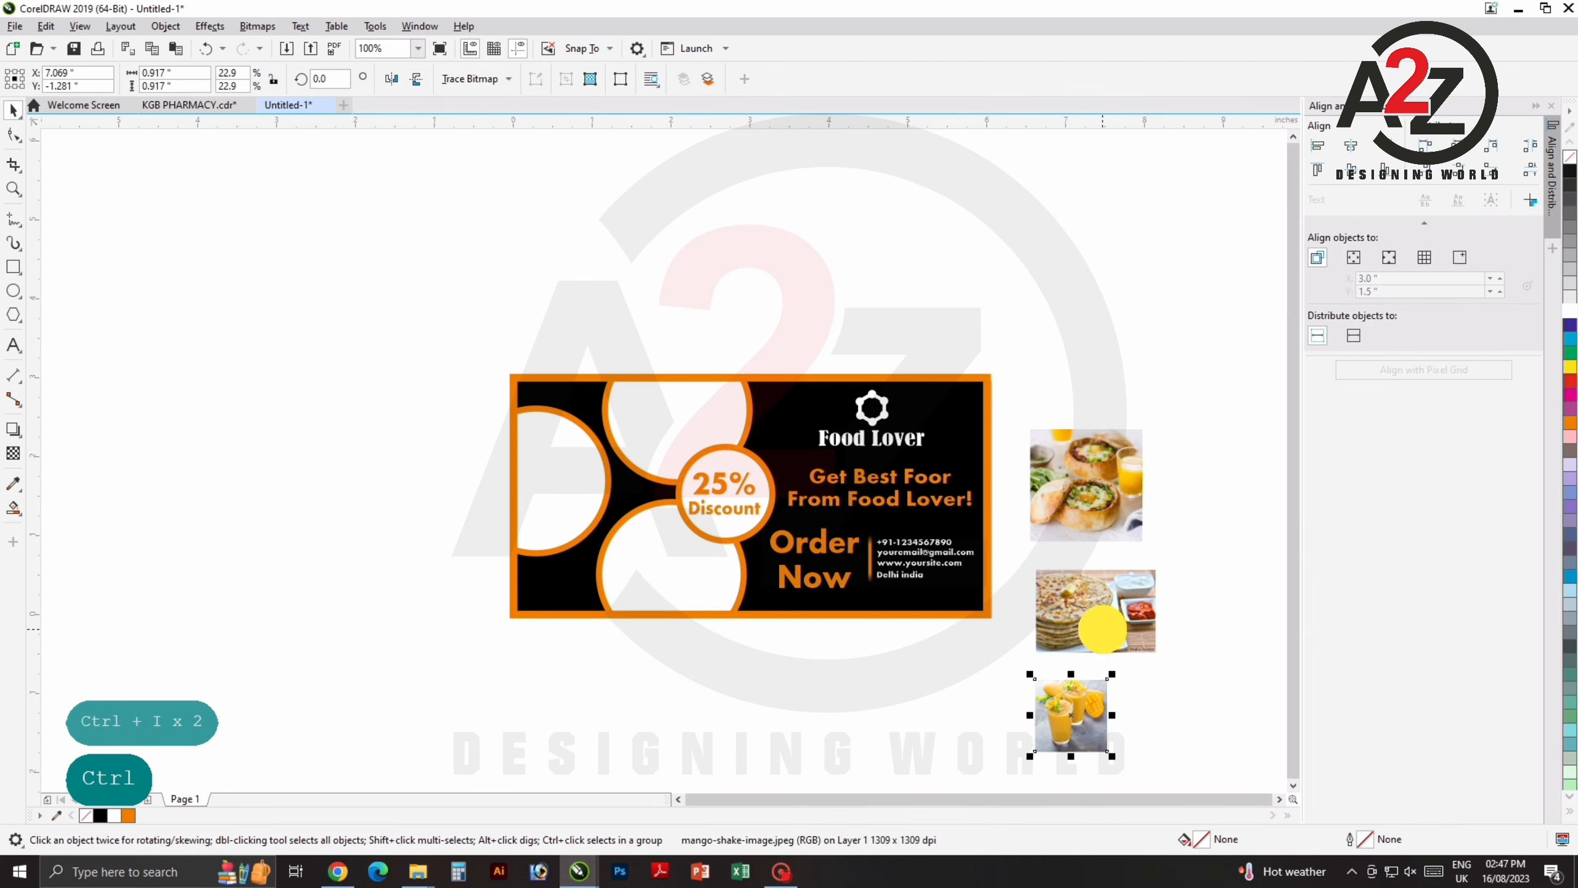
PowerClip the three food photos inside the banner rectangle and open its contents for editing.
{"action": "left_click", "coordinate": [1099, 628]}
{"action": "left_click", "coordinate": [1097, 646], "text": "shift"}
{"action": "left_click", "coordinate": [1067, 724], "text": "shift"}
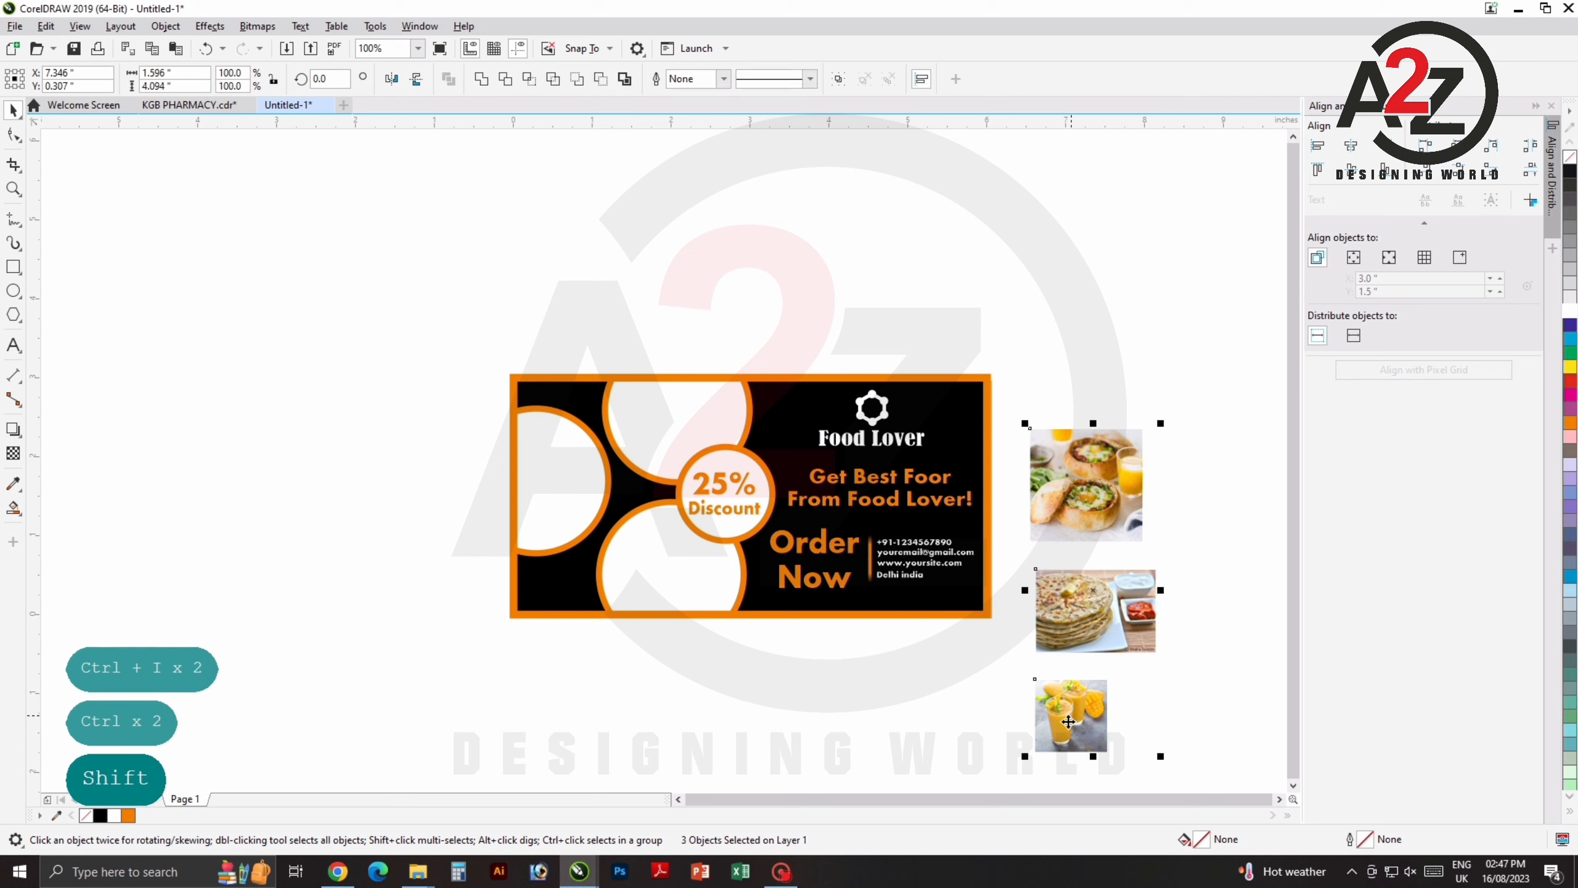
{"action": "right_click", "coordinate": [1068, 720]}
{"action": "left_click", "coordinate": [1131, 476]}
{"action": "left_click", "coordinate": [744, 408]}
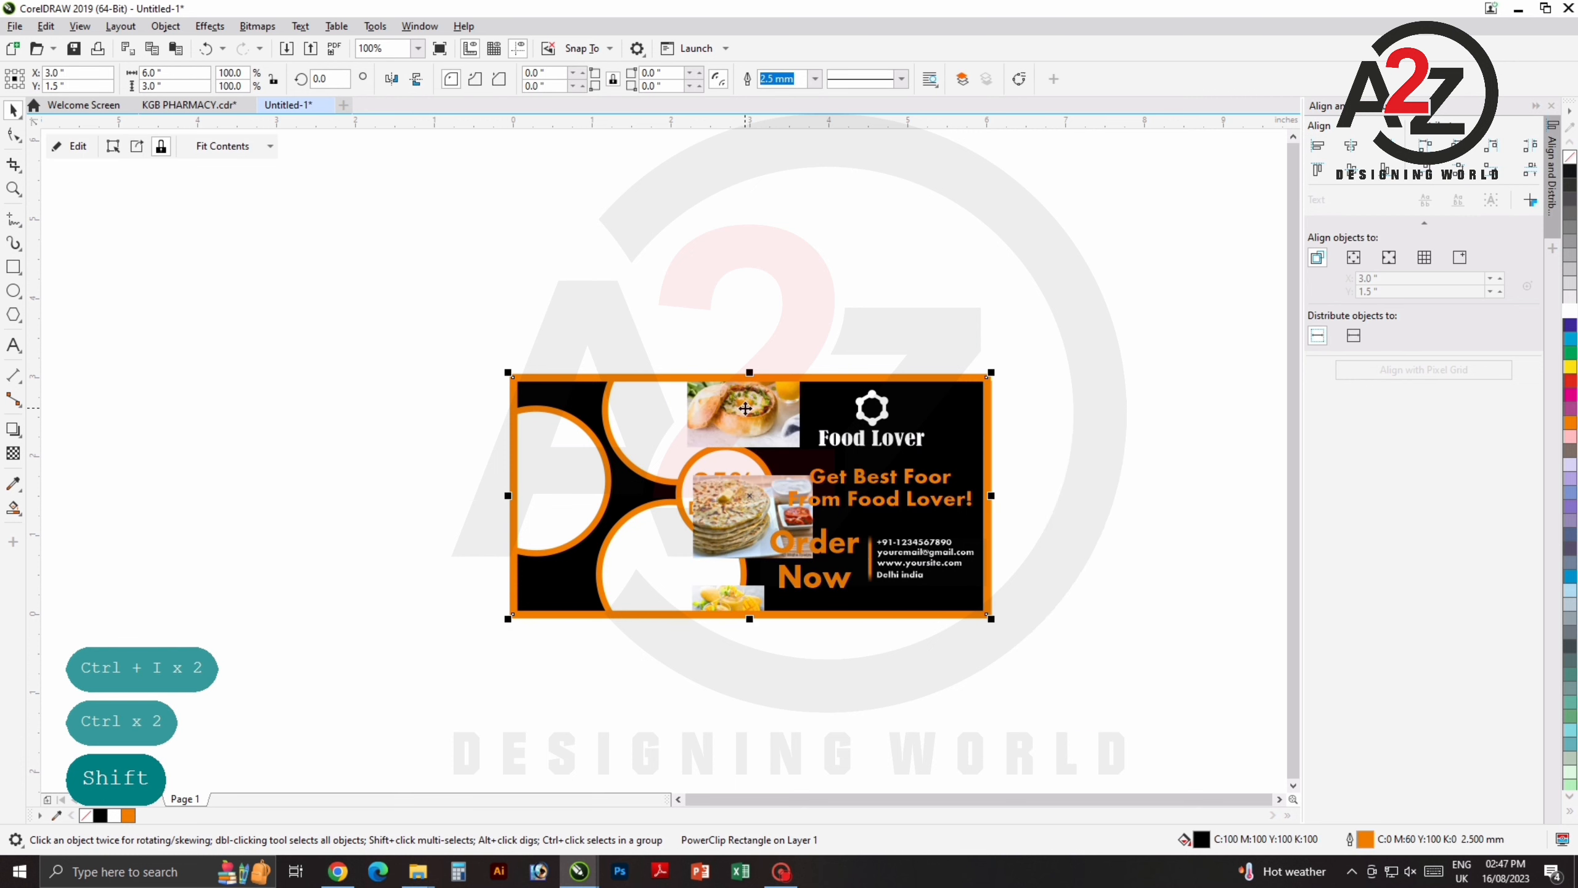
{"action": "left_click", "coordinate": [68, 146]}
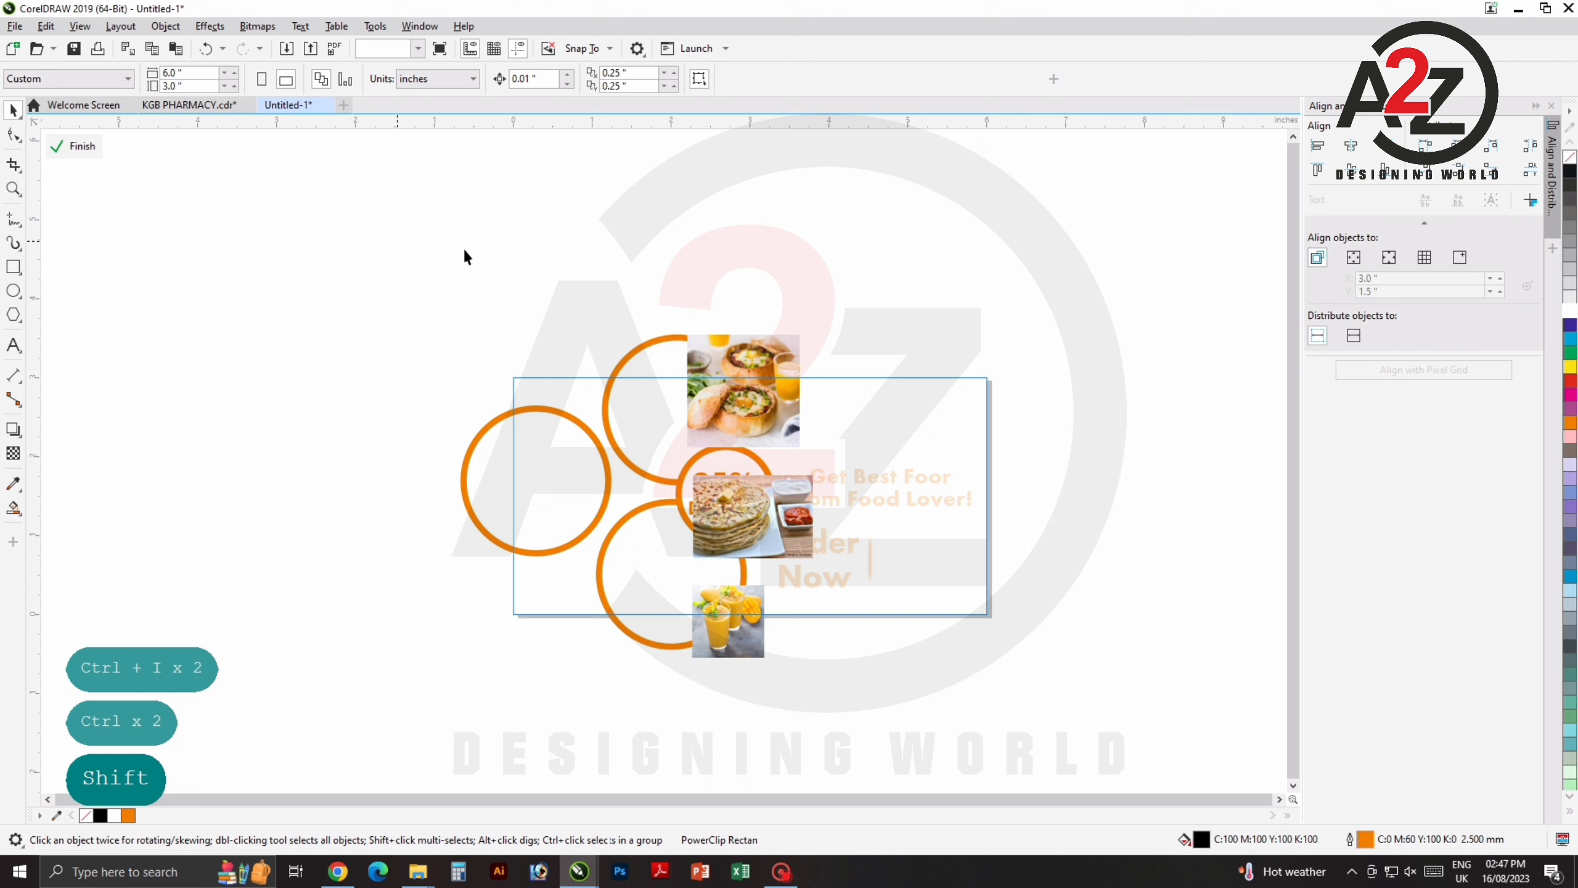
Move the three food photos apart so they sit clear of the orange circles.
{"action": "left_click", "coordinate": [733, 392]}
{"action": "left_click_drag", "start_coordinate": [733, 391], "coordinate": [876, 284]}
{"action": "left_click_drag", "start_coordinate": [728, 512], "coordinate": [1037, 466]}
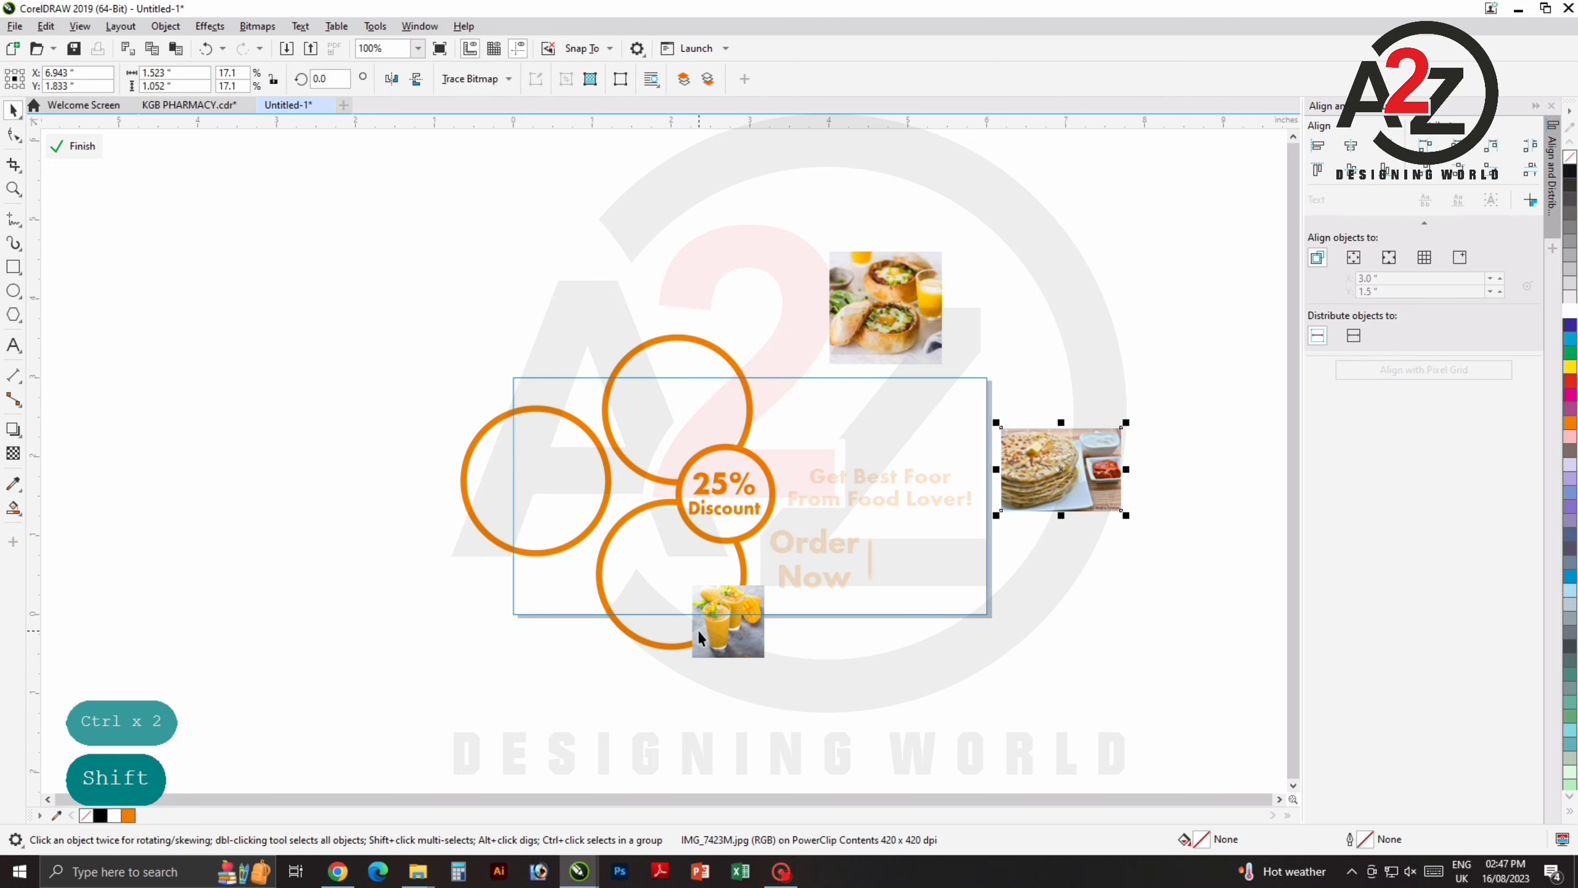
{"action": "left_click_drag", "start_coordinate": [726, 621], "coordinate": [935, 666]}
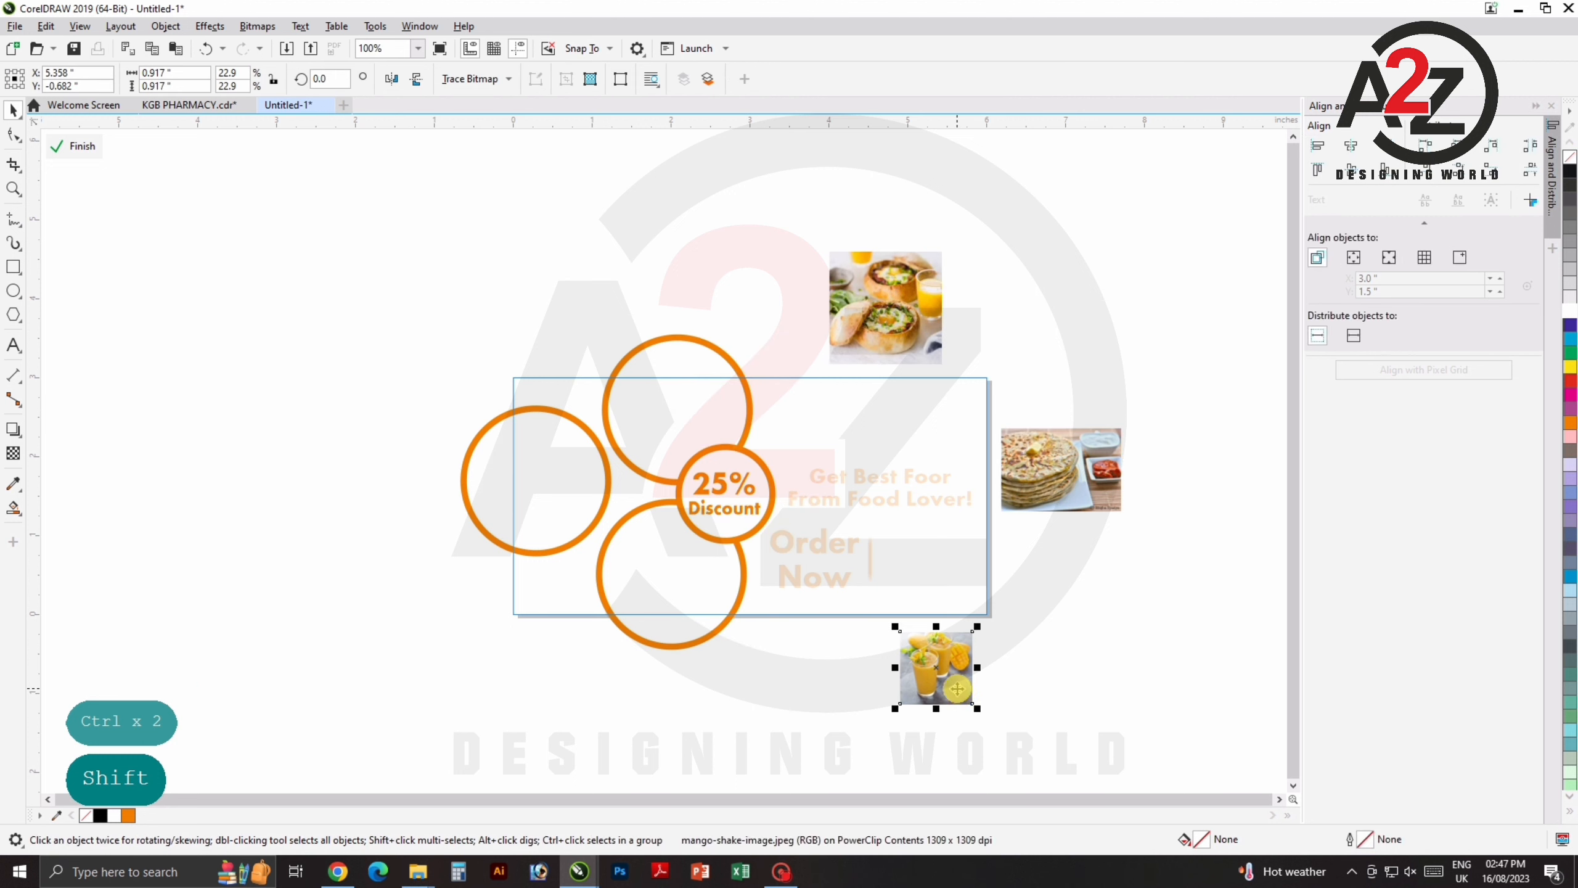
PowerClip the mango shake photo inside the lower large orange circle.
{"action": "right_click", "coordinate": [950, 659]}
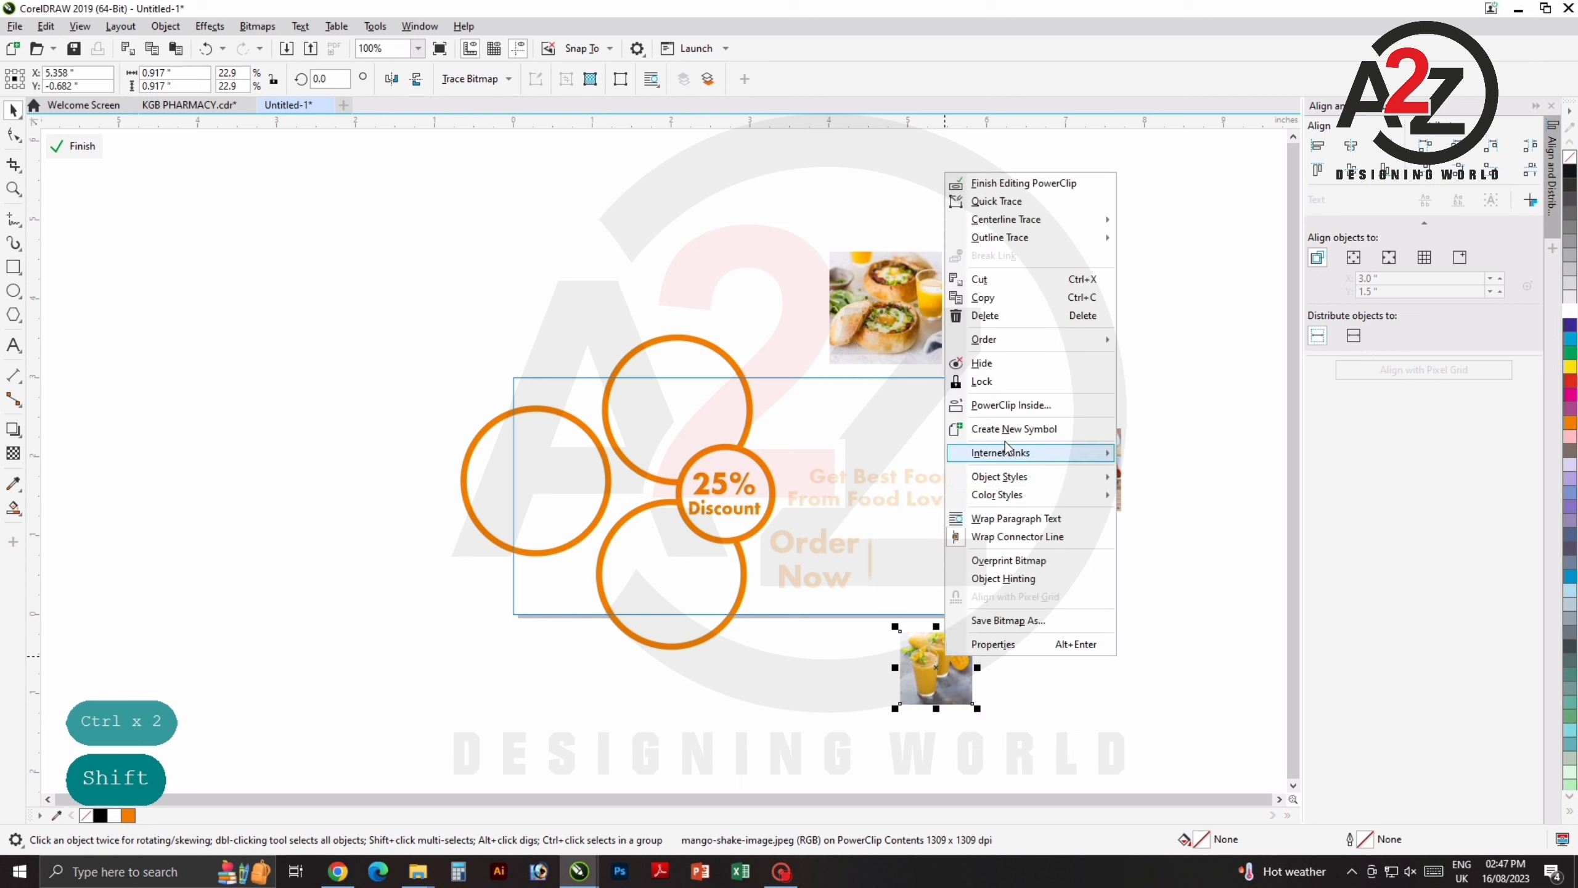
{"action": "left_click", "coordinate": [1000, 404]}
{"action": "left_click", "coordinate": [670, 575]}
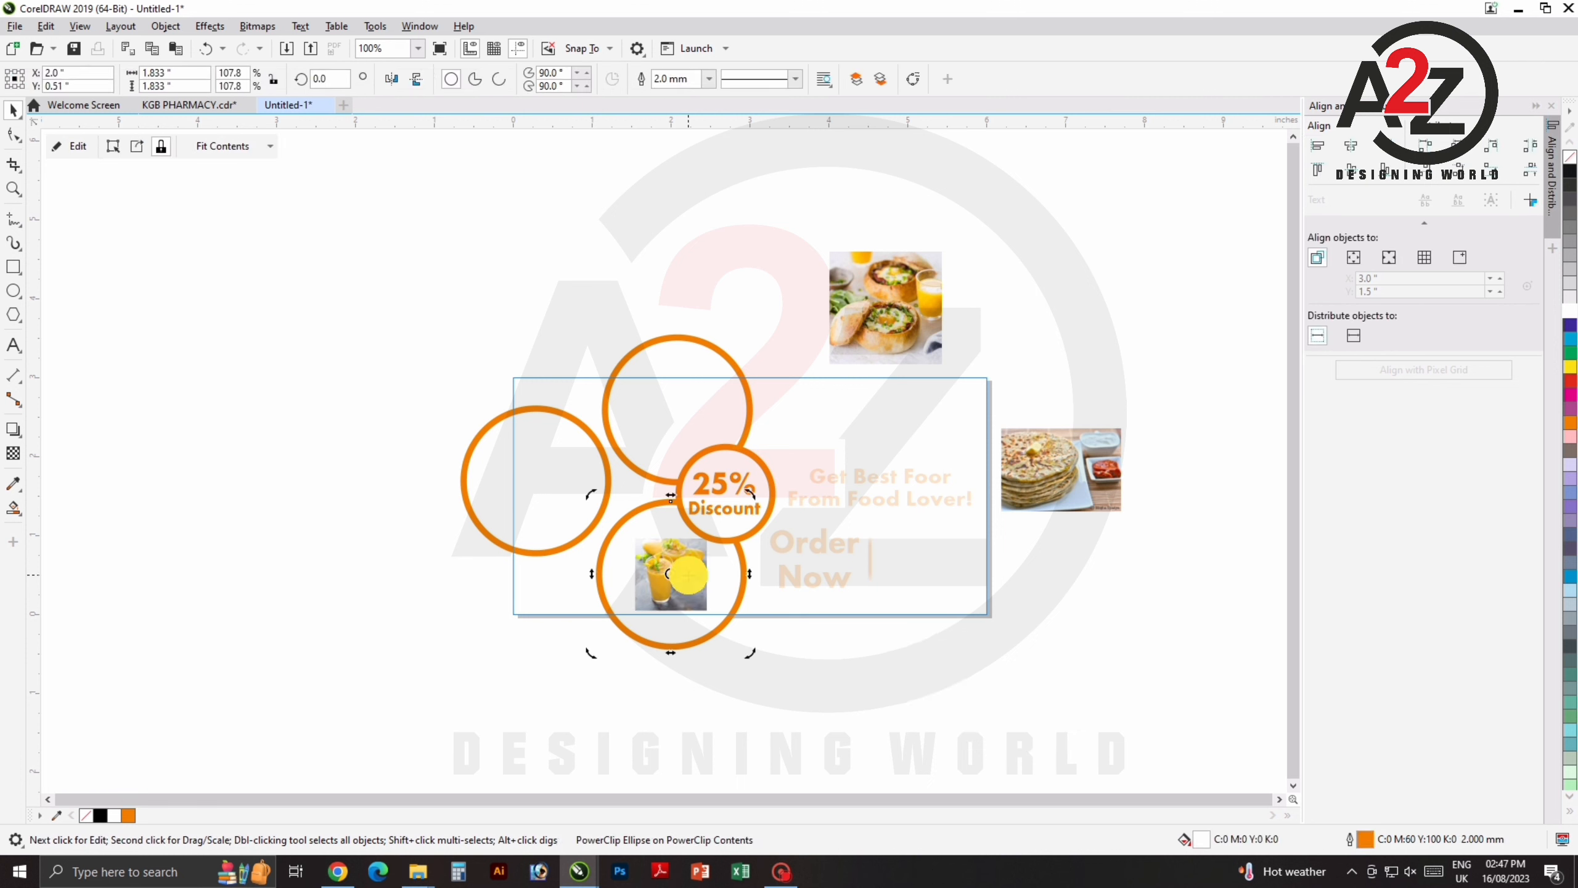
Enlarge the mango shake photo to about 1.94 inches square within its circle, adjust its position and finish editing that PowerClip.
{"action": "left_click", "coordinate": [75, 149]}
{"action": "scroll", "coordinate": [676, 677], "scroll_direction": "up", "scroll_amount": 3}
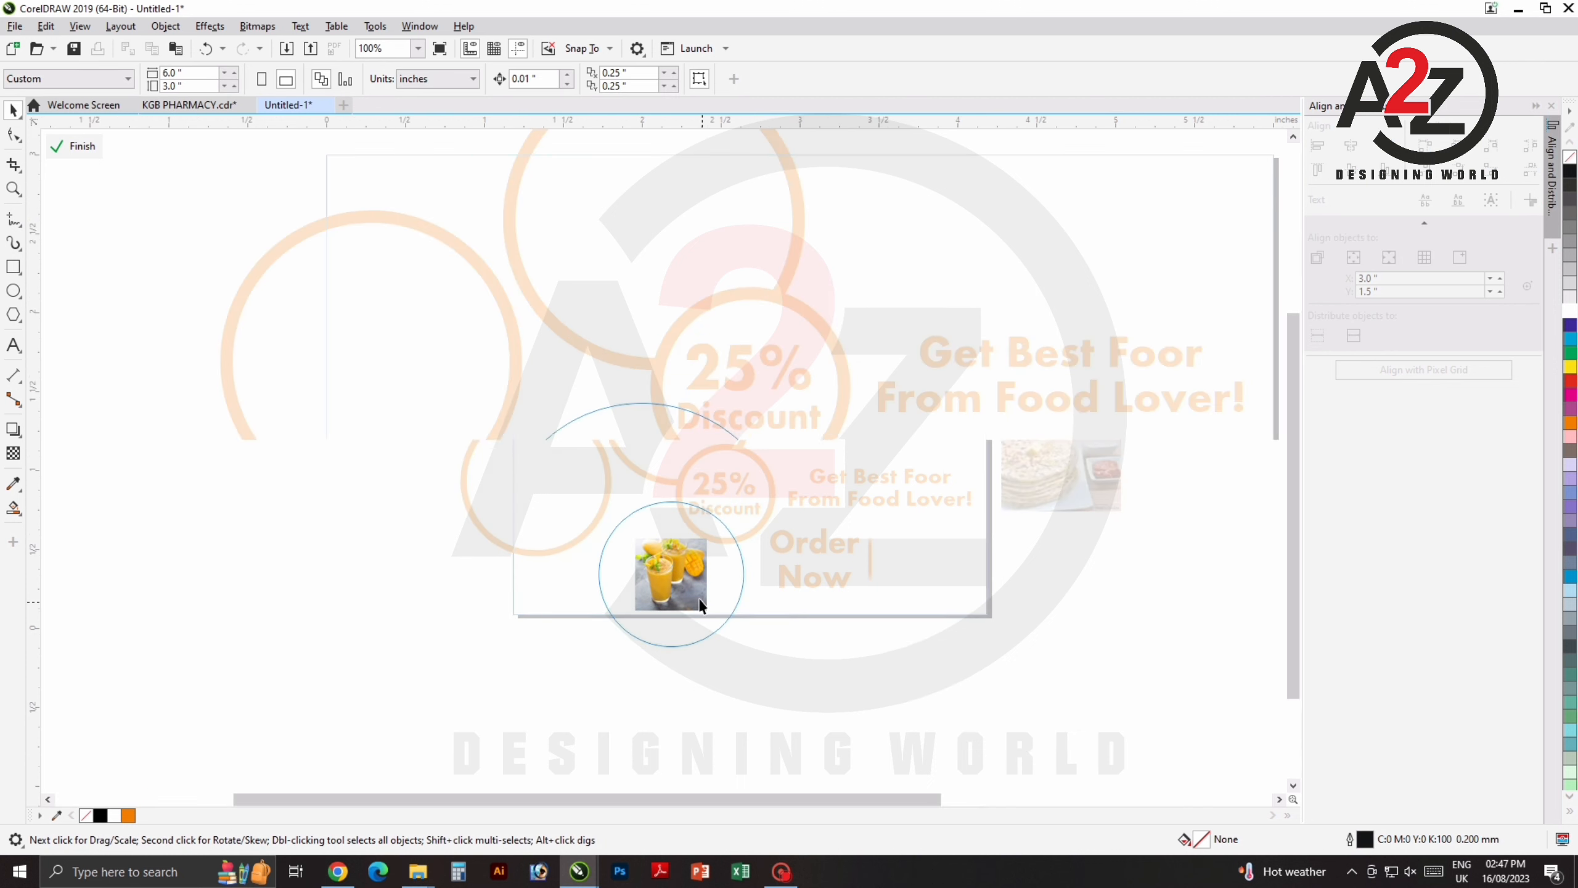
{"action": "left_click_drag", "start_coordinate": [739, 545], "coordinate": [816, 602]}
{"action": "left_click_drag", "start_coordinate": [742, 540], "coordinate": [687, 534]}
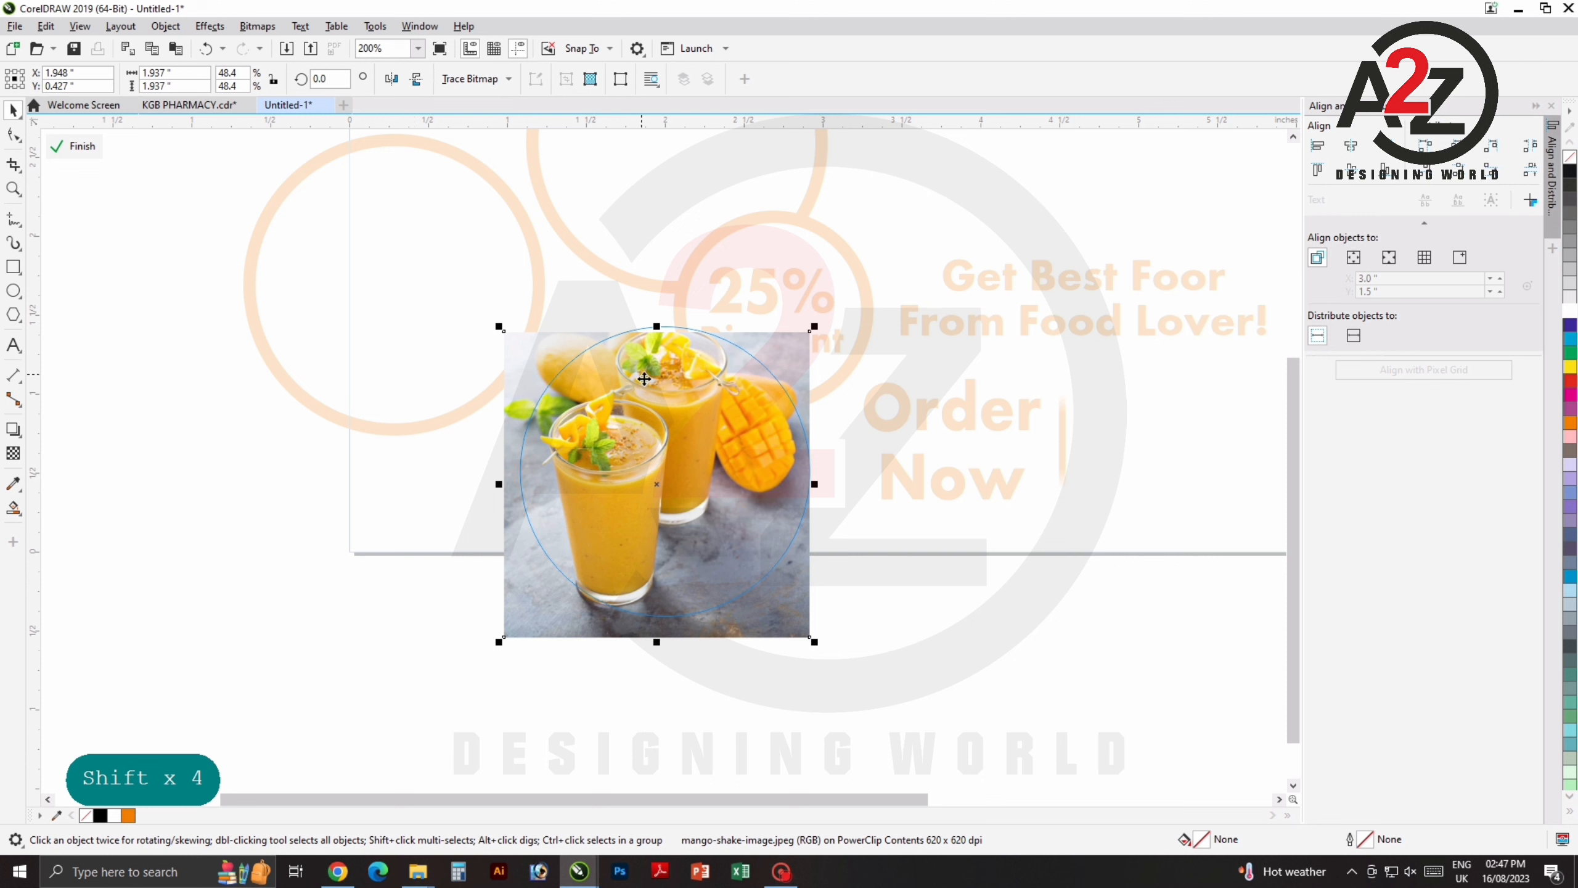
{"action": "left_click_drag", "start_coordinate": [643, 378], "coordinate": [645, 370]}
{"action": "left_click", "coordinate": [75, 154]}
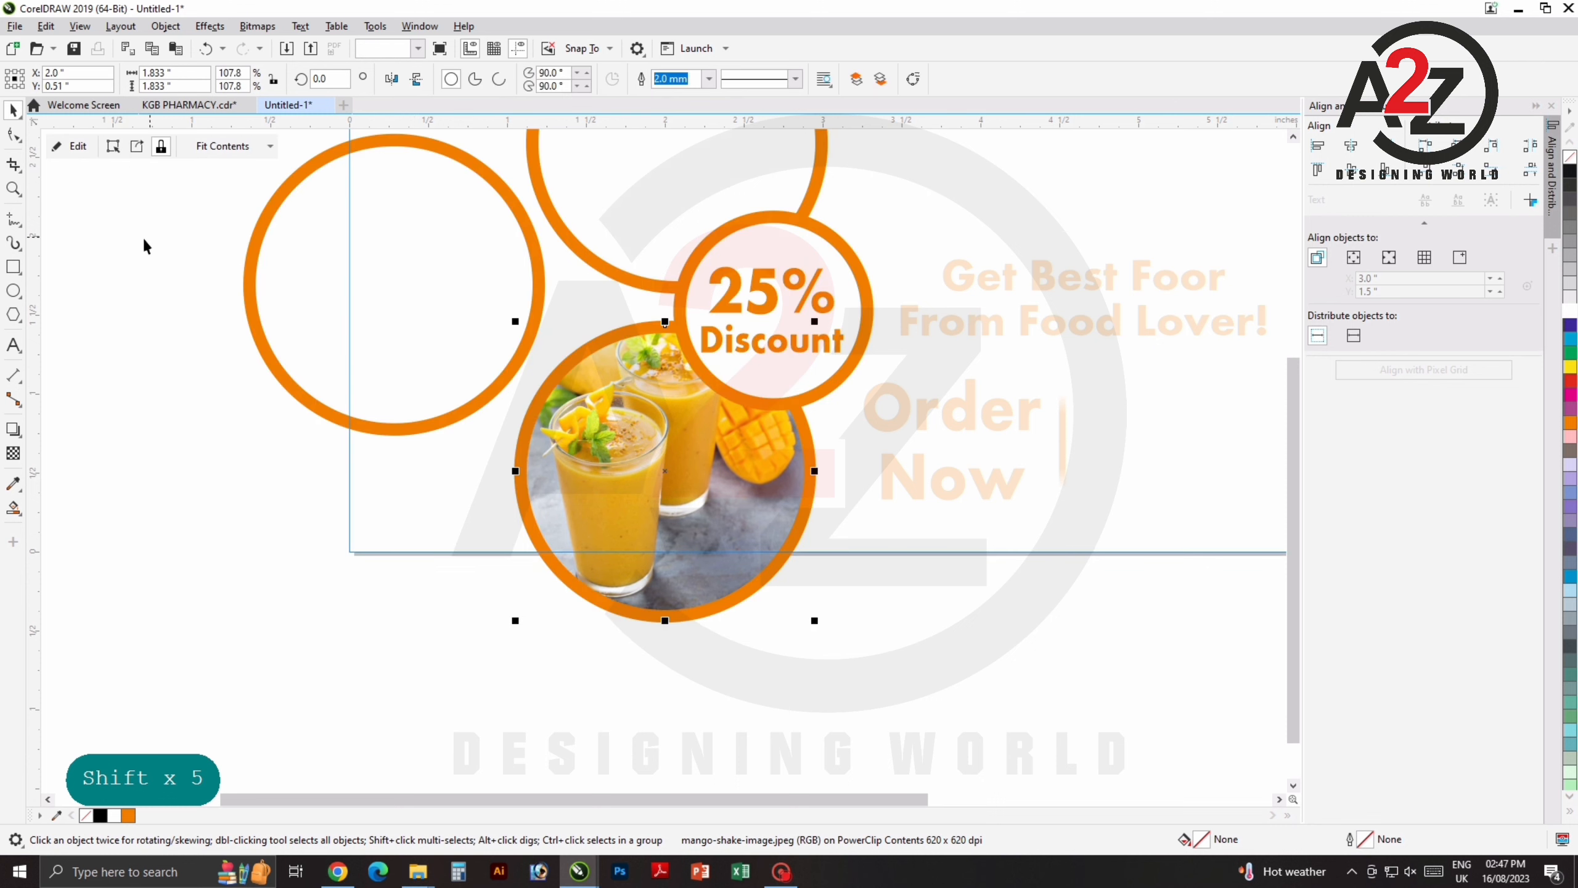
{"action": "left_click", "coordinate": [143, 240]}
PowerClip the bread bowls photo inside the upper large orange circle.
{"action": "scroll", "coordinate": [628, 541], "scroll_direction": "down", "scroll_amount": 1}
{"action": "left_click_drag", "start_coordinate": [823, 346], "coordinate": [805, 405]}
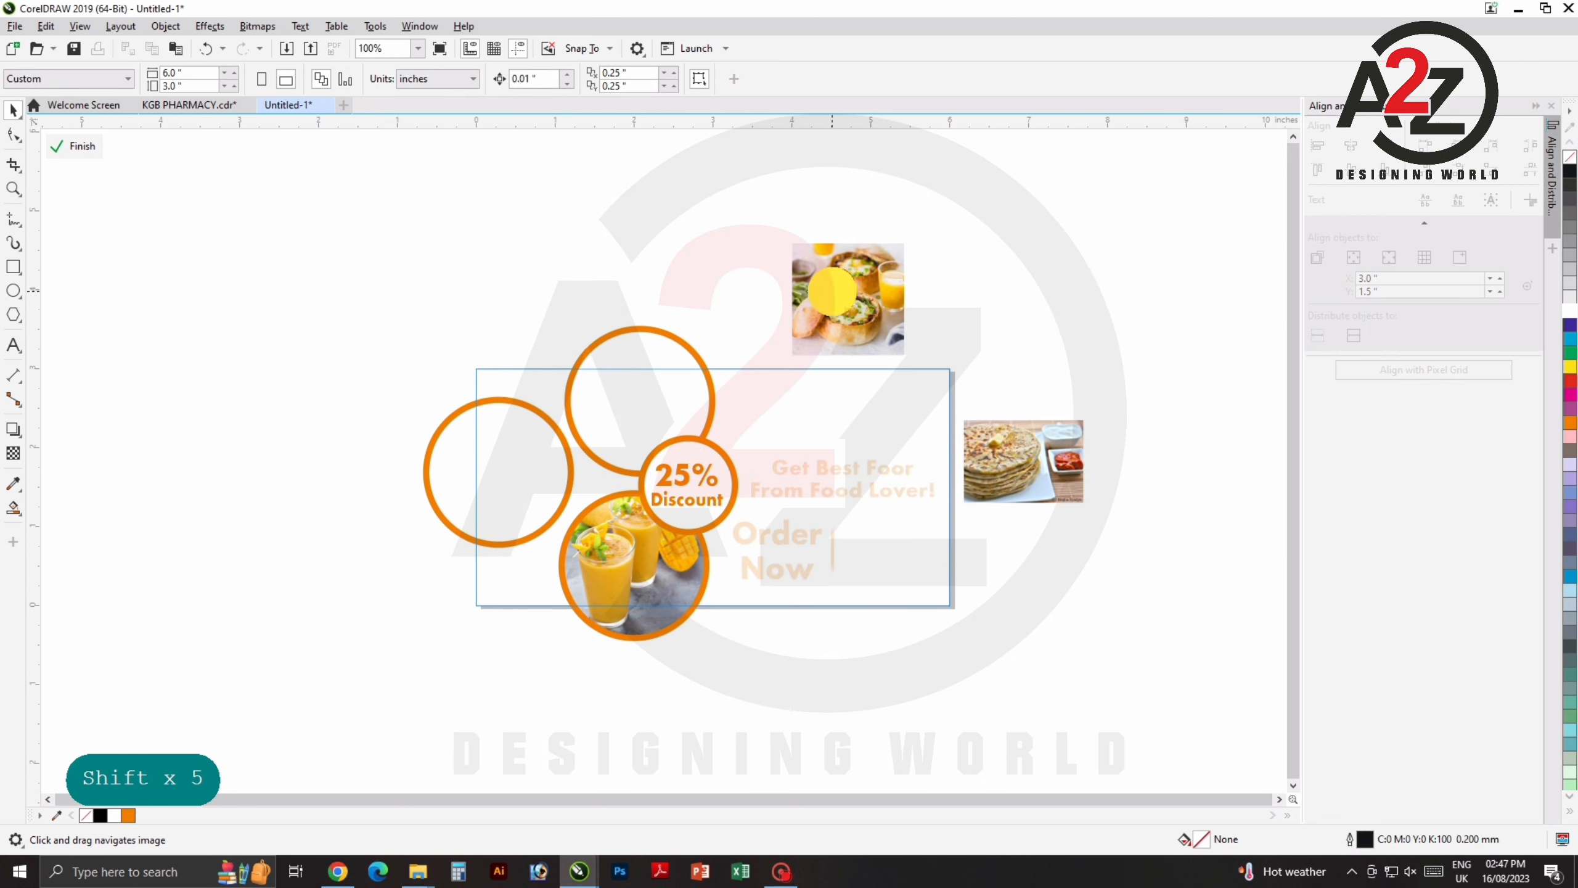
{"action": "left_click", "coordinate": [832, 291]}
{"action": "right_click", "coordinate": [832, 291]}
{"action": "left_click", "coordinate": [885, 525]}
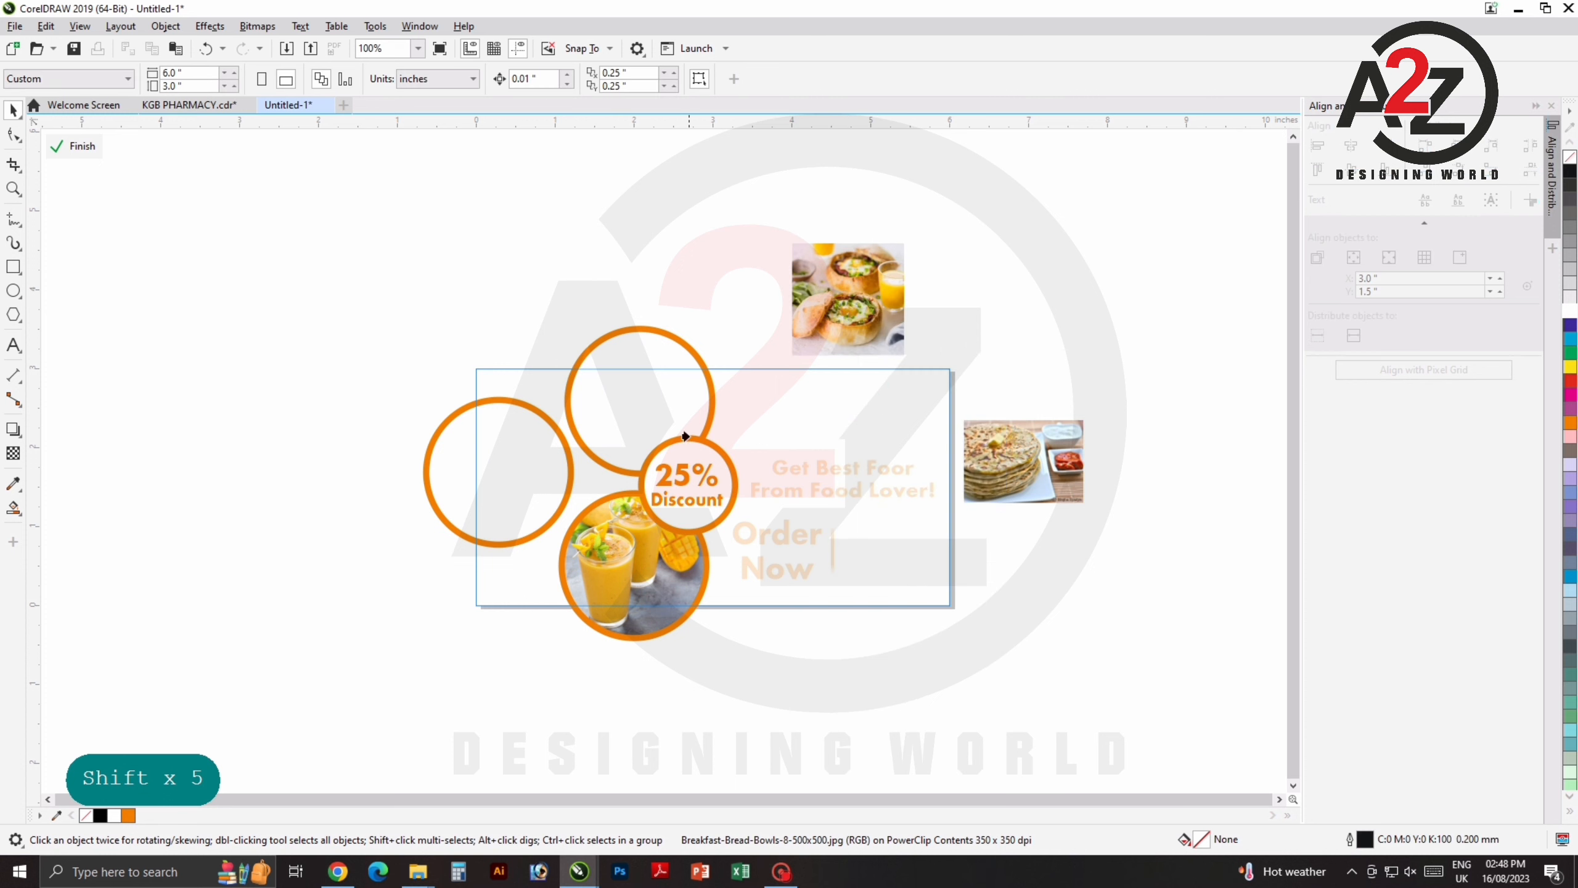
{"action": "left_click", "coordinate": [675, 403]}
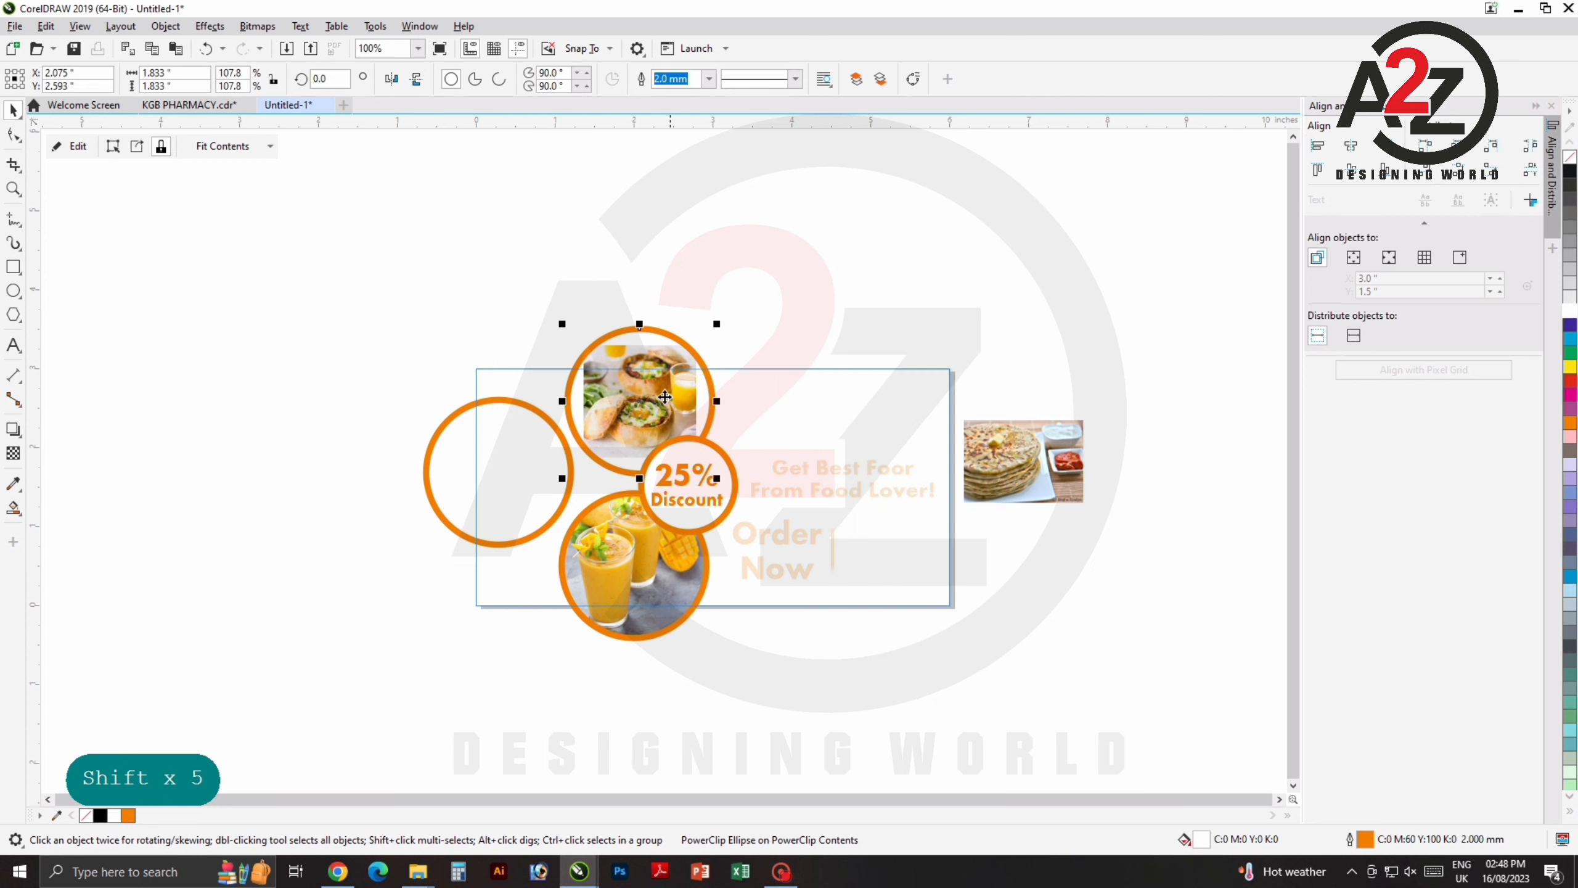
Scale the bread bowls photo to about 2.02 inches square, nudge it to fill its circle and finish editing that PowerClip.
{"action": "left_click", "coordinate": [92, 148]}
{"action": "scroll", "coordinate": [639, 401], "scroll_direction": "up", "scroll_amount": 3}
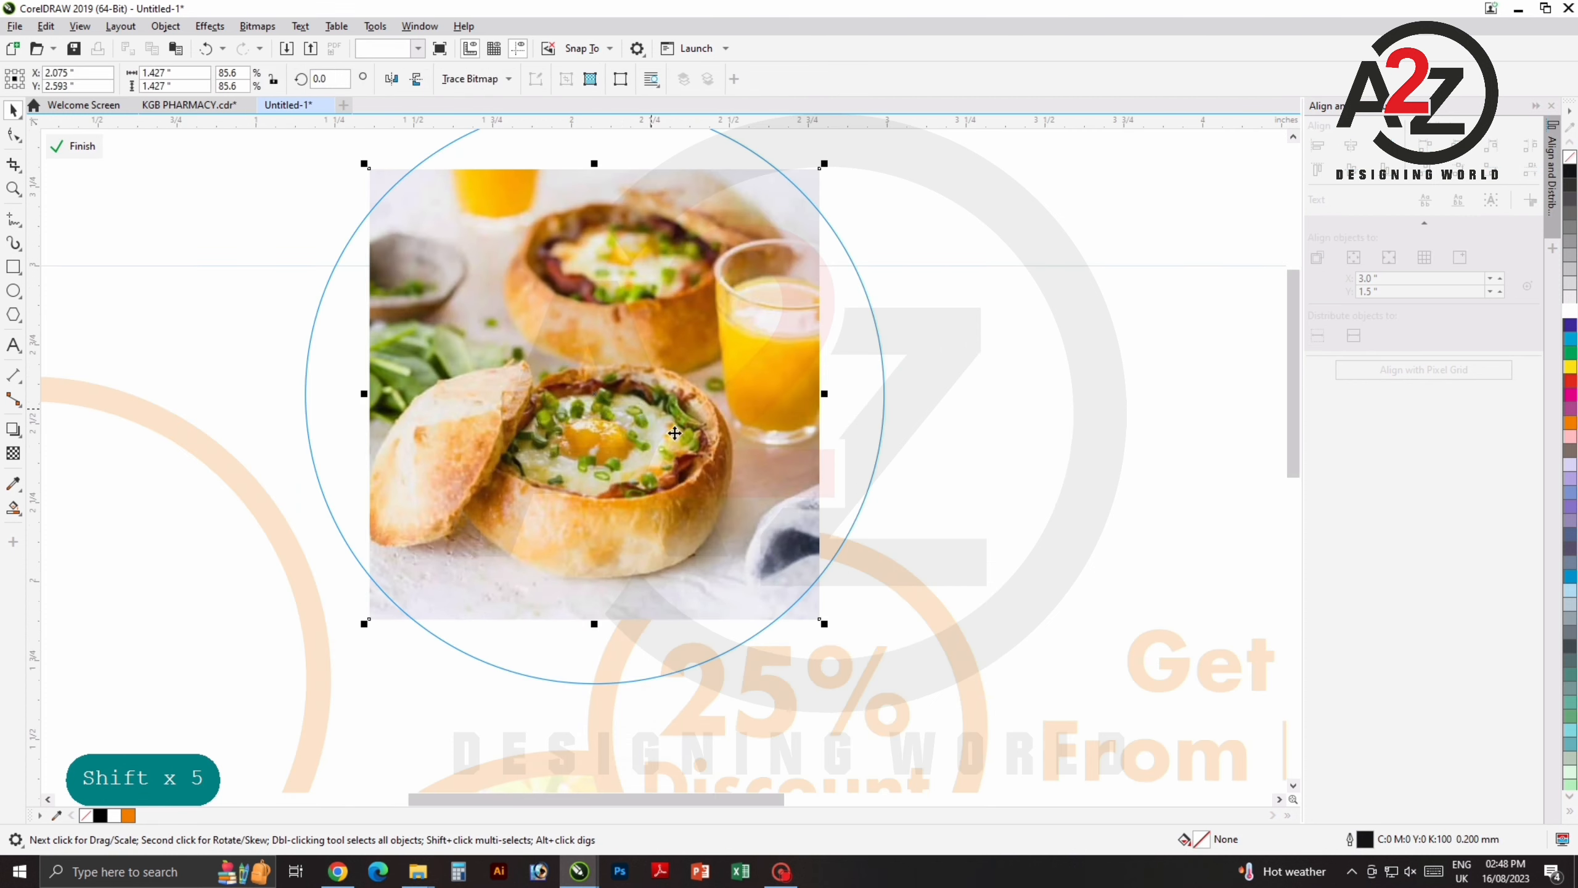
{"action": "scroll", "coordinate": [755, 456], "scroll_direction": "down", "scroll_amount": 2}
{"action": "left_click_drag", "start_coordinate": [791, 541], "coordinate": [838, 588]}
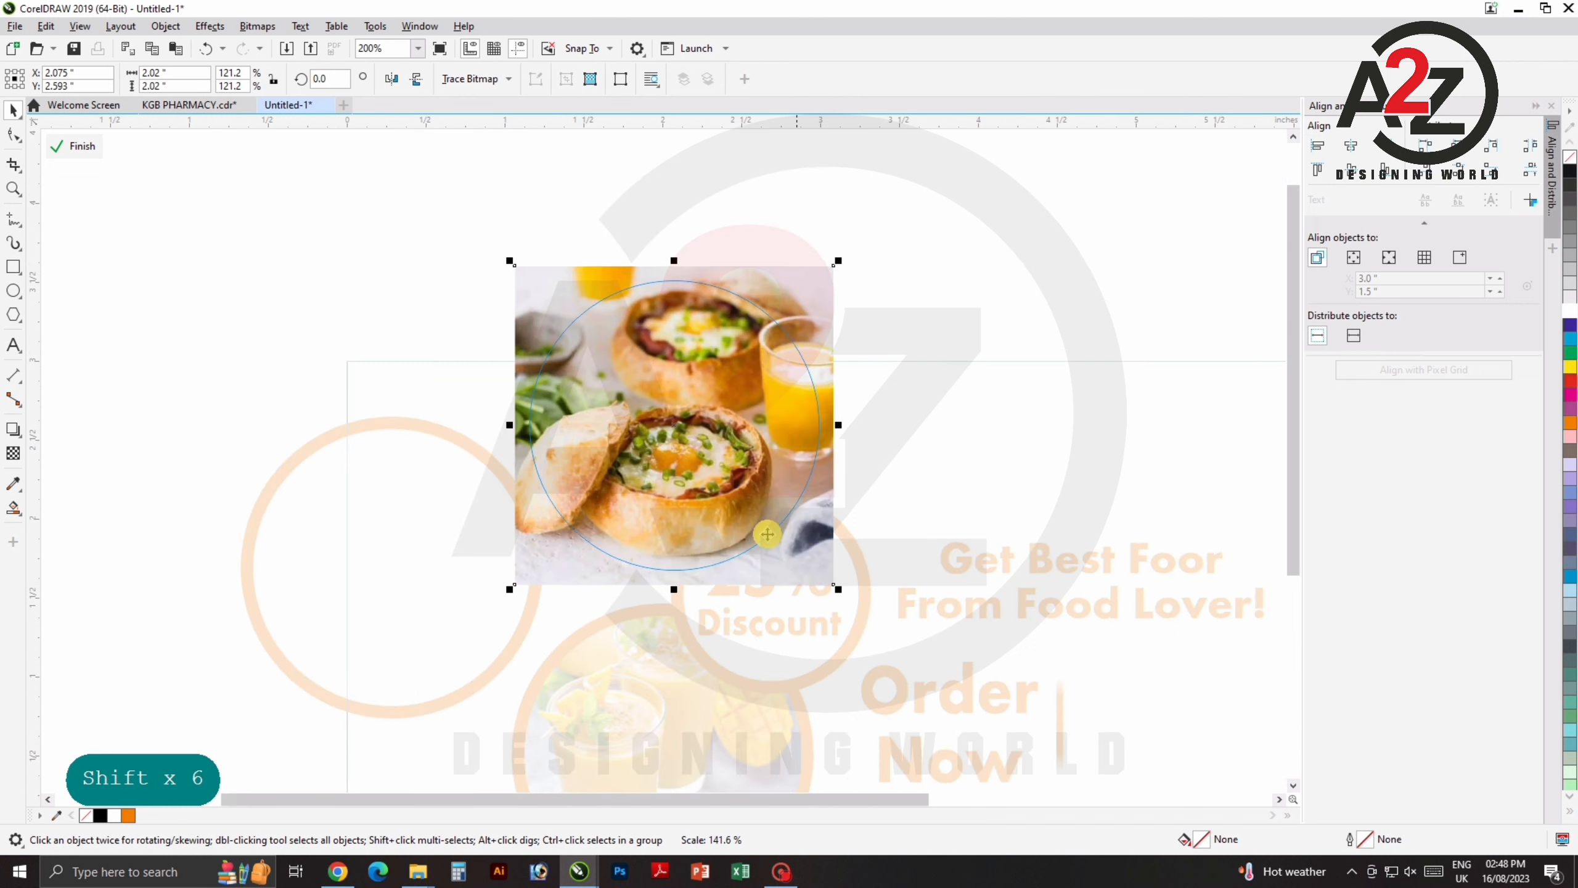
{"action": "left_click_drag", "start_coordinate": [710, 441], "coordinate": [716, 452]}
{"action": "left_click", "coordinate": [82, 146]}
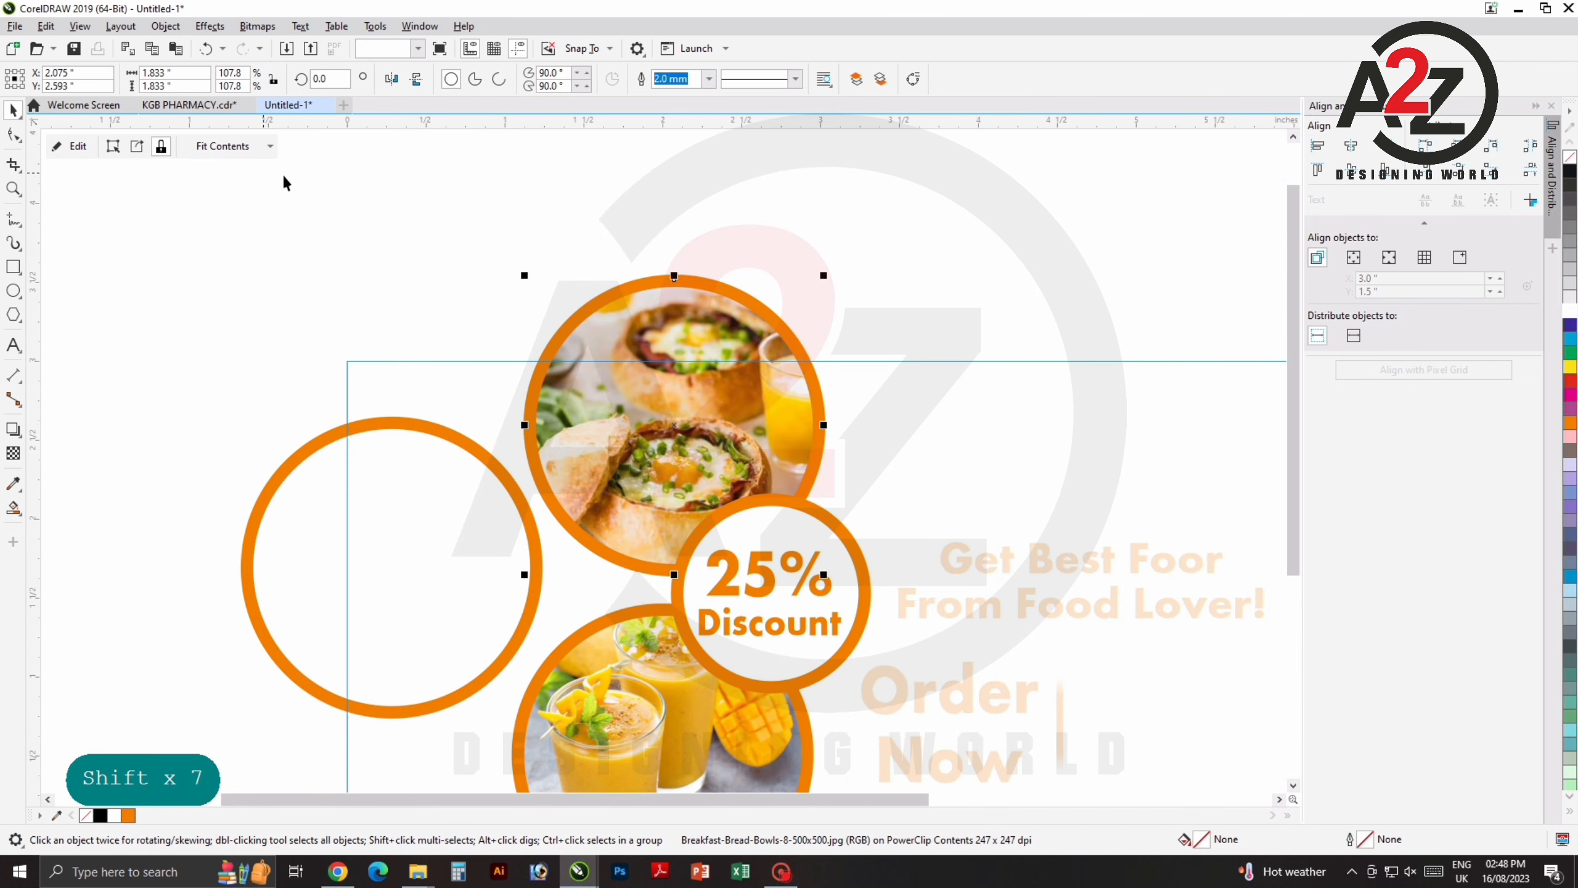
PowerClip the IMG_7423M flatbread photo inside the remaining empty orange circle.
{"action": "scroll", "coordinate": [637, 272], "scroll_direction": "down", "scroll_amount": 2}
{"action": "right_click", "coordinate": [1021, 382]}
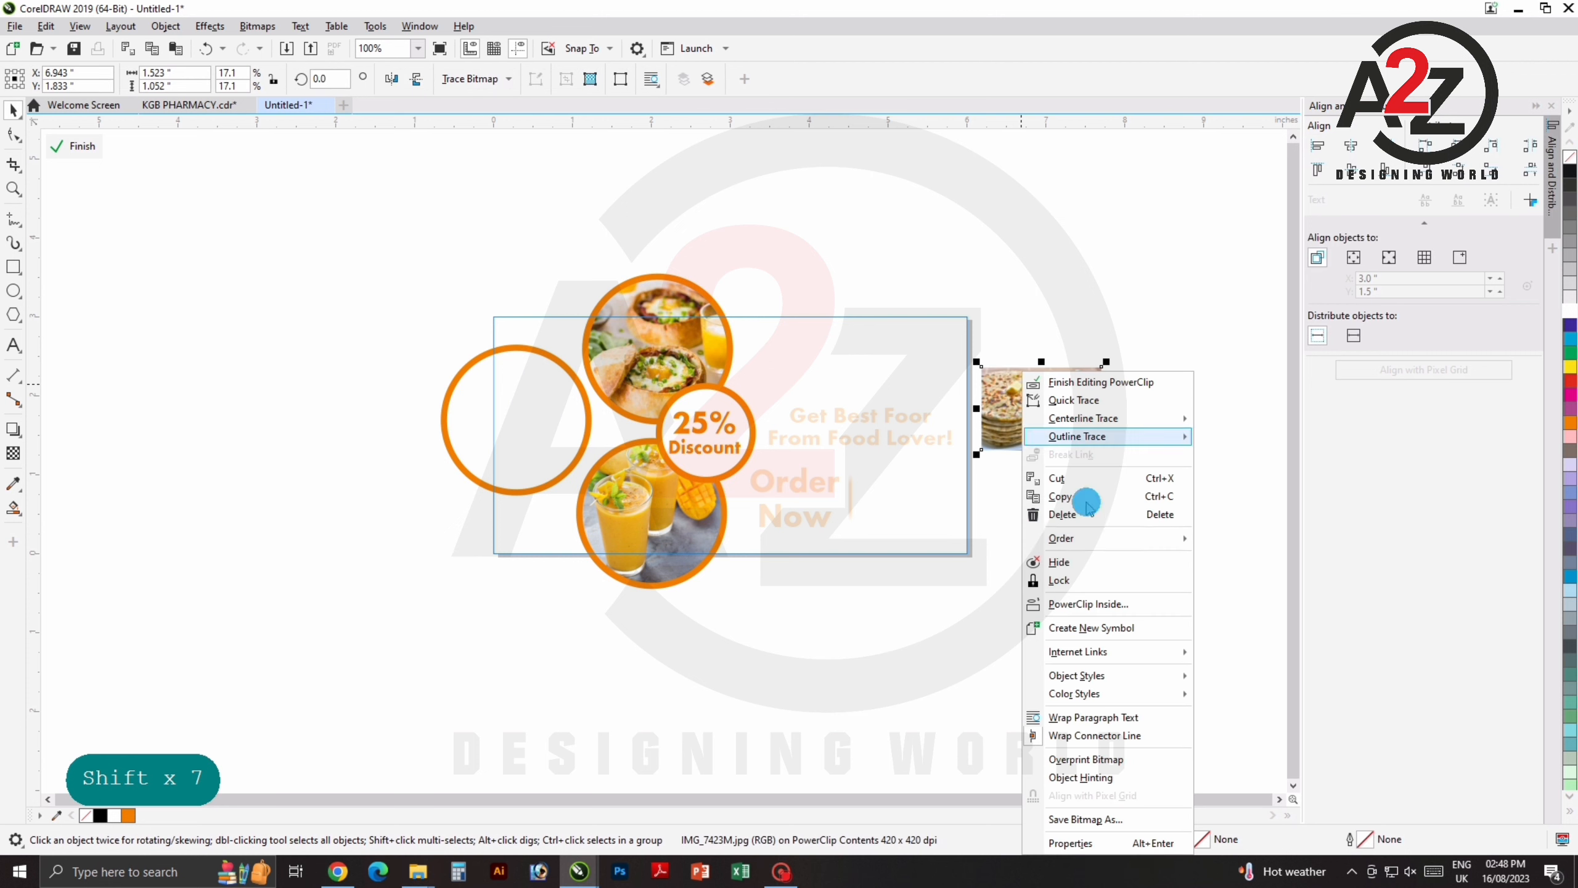
{"action": "left_click", "coordinate": [1078, 606]}
{"action": "left_click", "coordinate": [524, 410]}
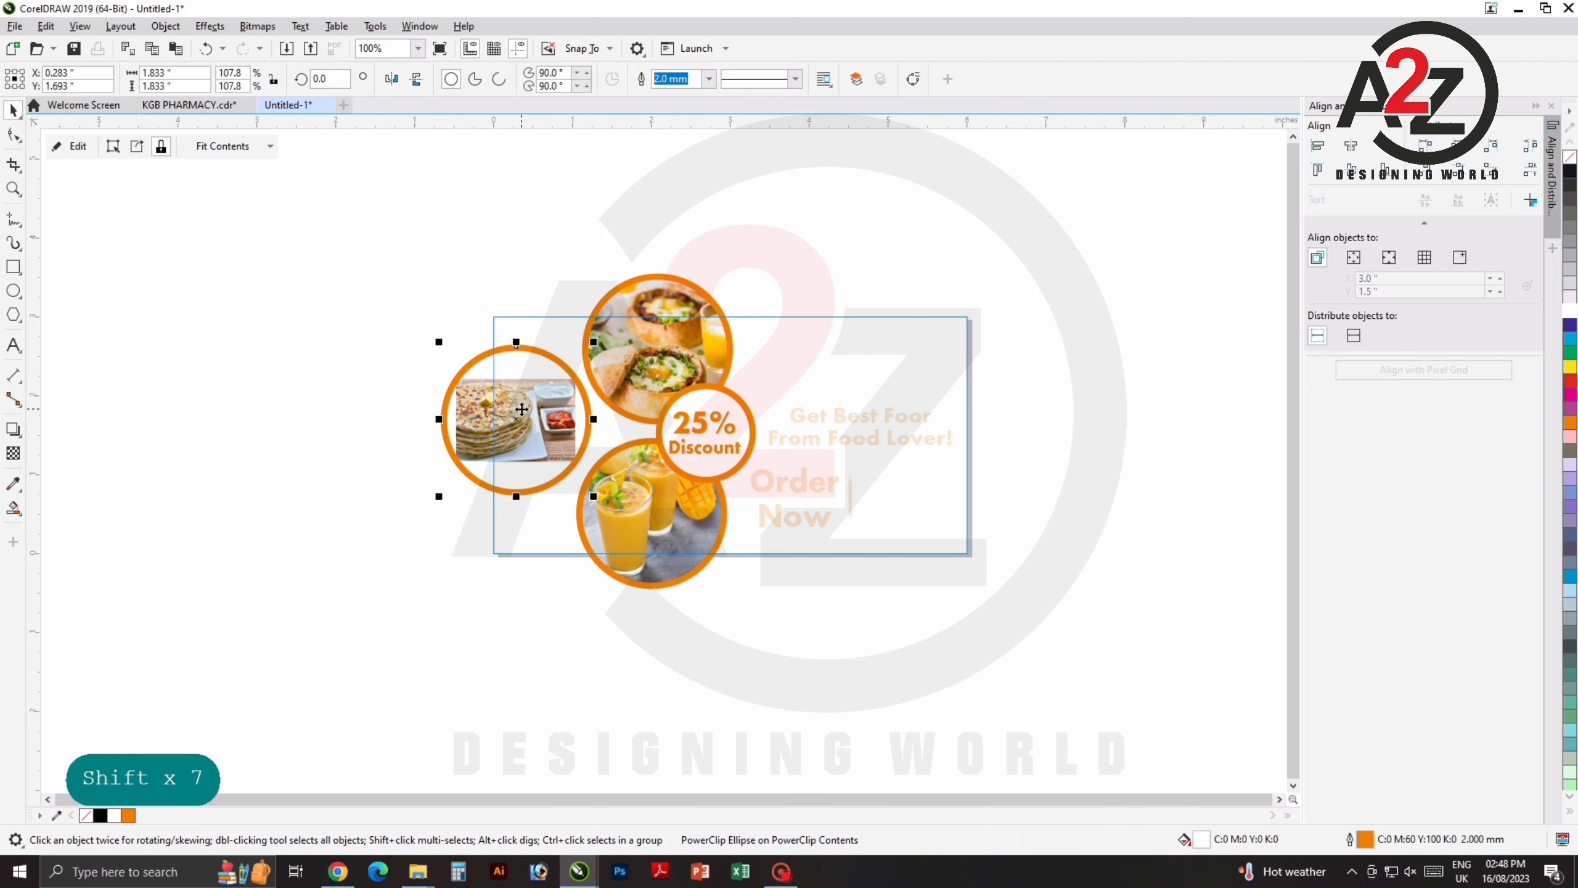
Open the flatbread circle's contents and enlarge the photo to about 2.62 by 1.81 inches, shifting it so the flatbreads fall within the circle.
{"action": "left_click", "coordinate": [66, 142]}
{"action": "scroll", "coordinate": [462, 347], "scroll_direction": "up", "scroll_amount": 1}
{"action": "left_click_drag", "start_coordinate": [507, 450], "coordinate": [641, 229]}
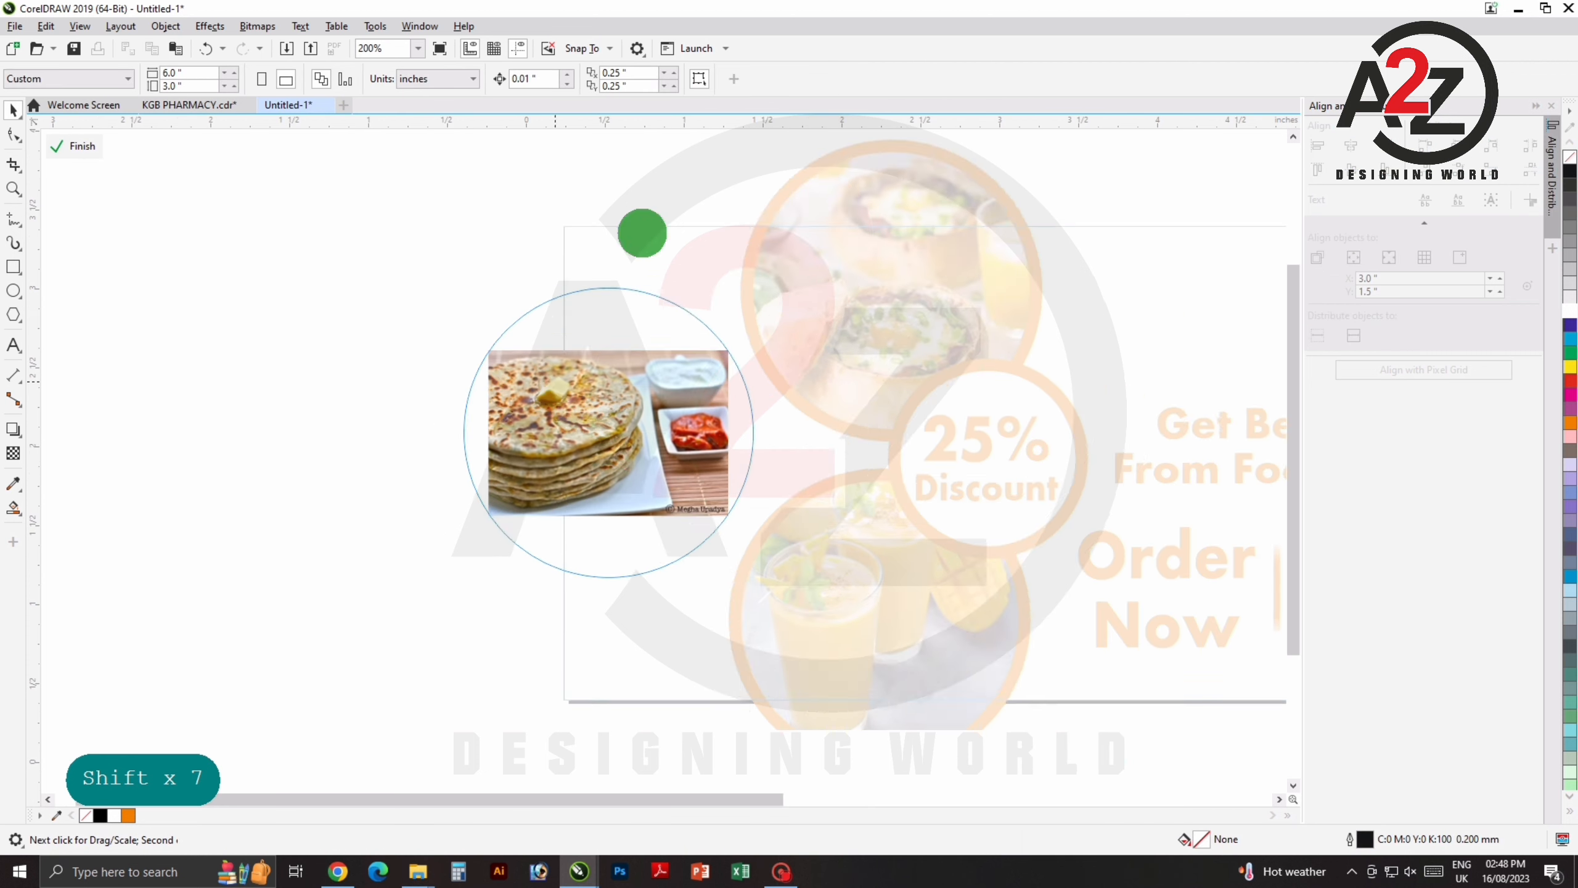
{"action": "left_click", "coordinate": [800, 290]}
{"action": "left_click_drag", "start_coordinate": [801, 288], "coordinate": [769, 405]}
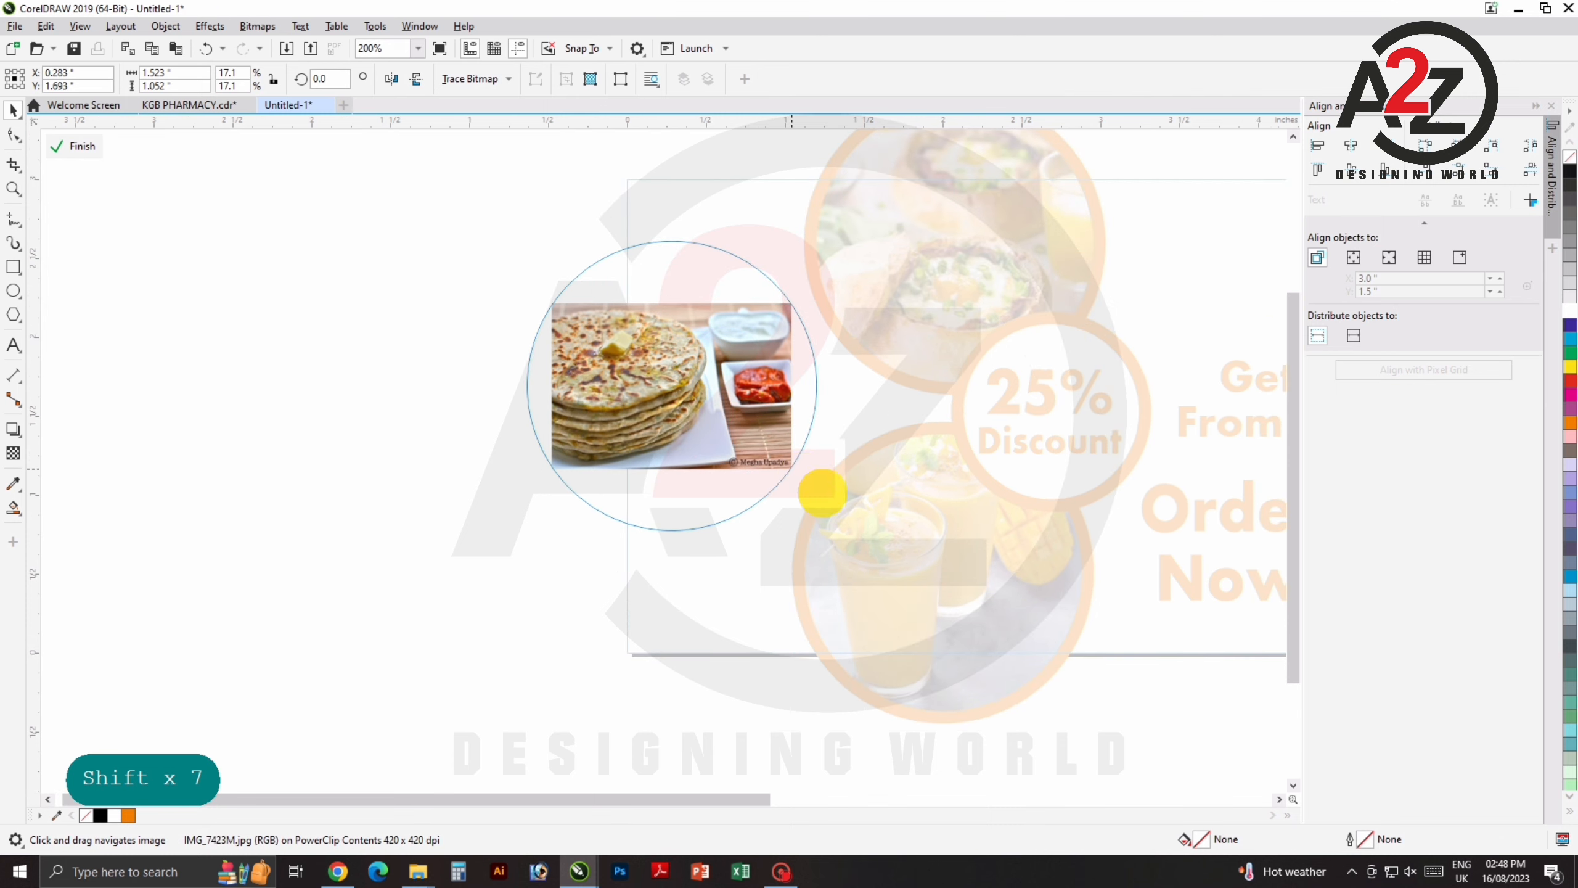
{"action": "left_click_drag", "start_coordinate": [822, 492], "coordinate": [882, 533]}
{"action": "left_click_drag", "start_coordinate": [633, 324], "coordinate": [713, 324]}
{"action": "left_click", "coordinate": [658, 332]}
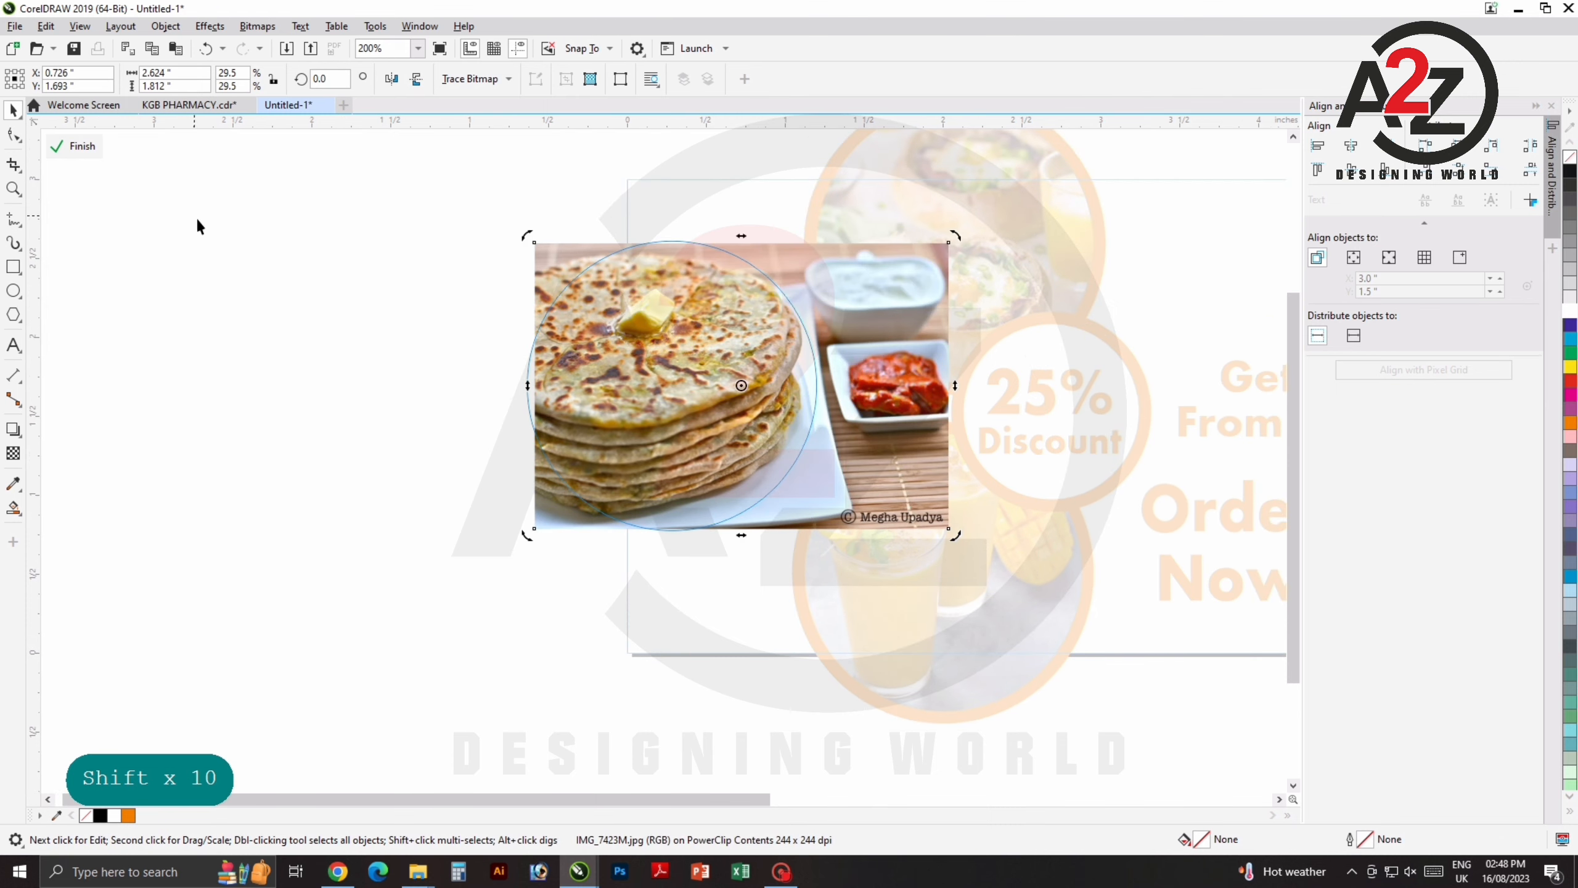
Shift the flatbread photo over its circle, narrow it to about 1.94 inches wide and finish editing that PowerClip.
{"action": "left_click", "coordinate": [915, 277]}
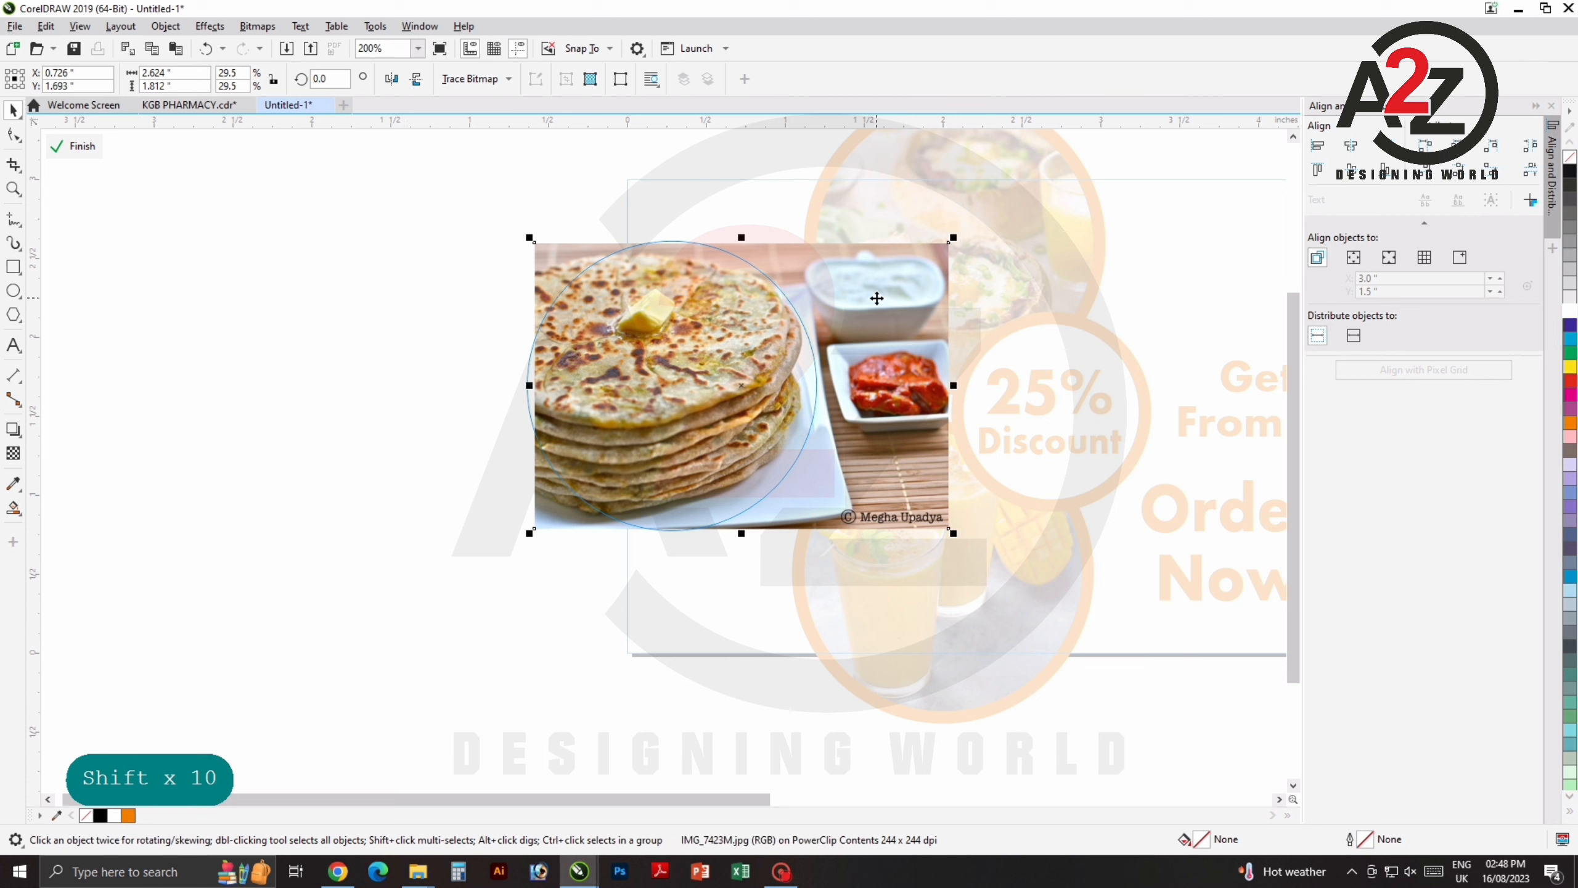
{"action": "left_click_drag", "start_coordinate": [874, 343], "coordinate": [717, 347]}
{"action": "left_click", "coordinate": [771, 336], "text": "shift"}
{"action": "left_click_drag", "start_coordinate": [449, 385], "coordinate": [516, 376]}
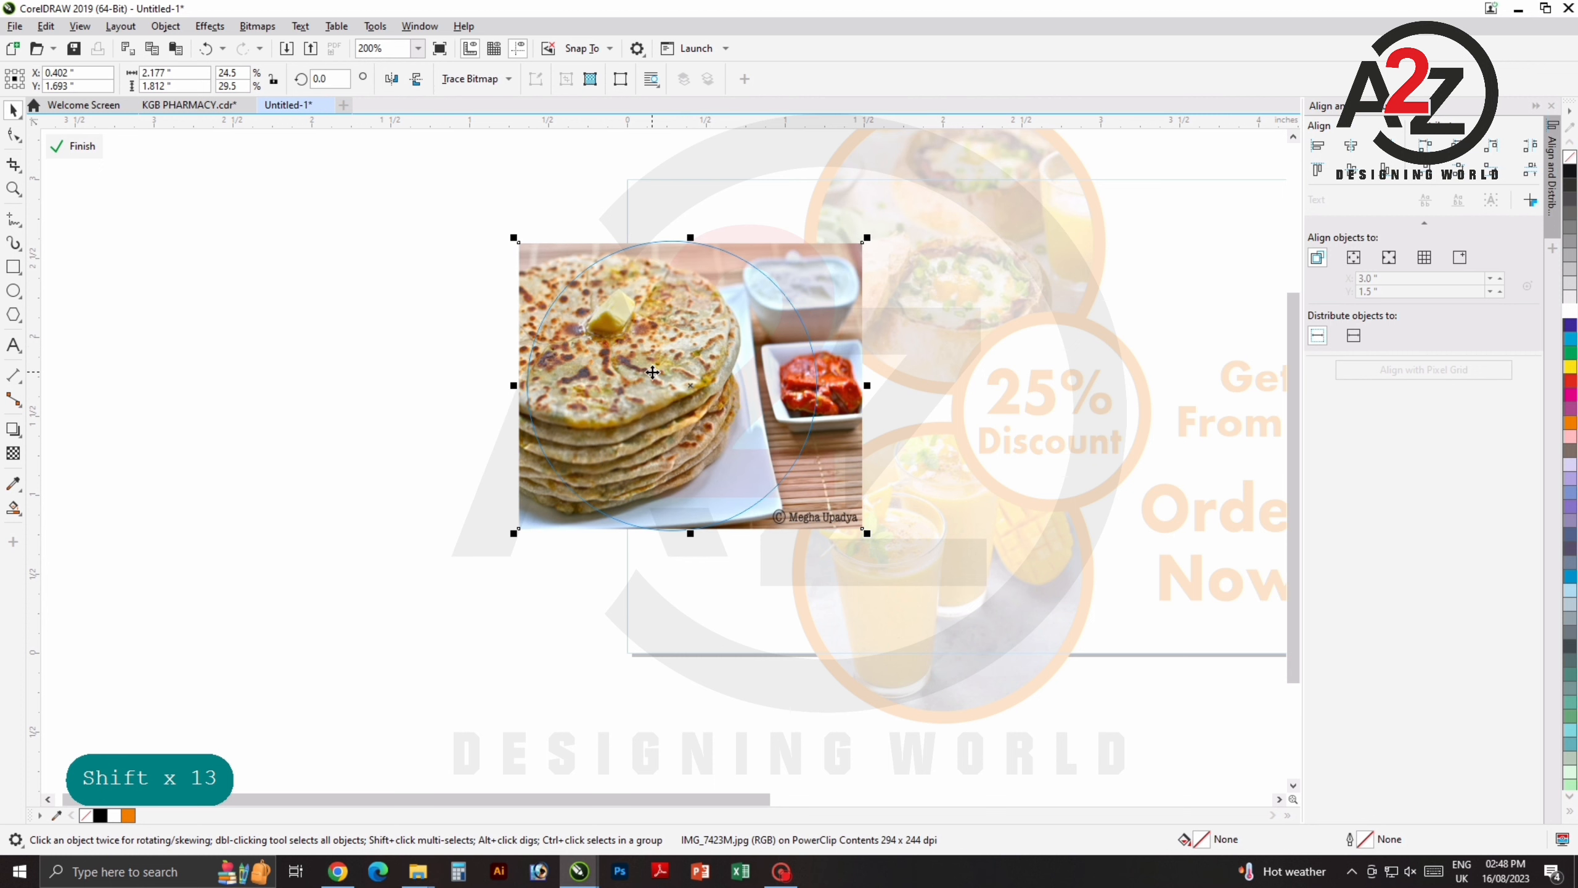
{"action": "left_click_drag", "start_coordinate": [868, 385], "coordinate": [830, 385]}
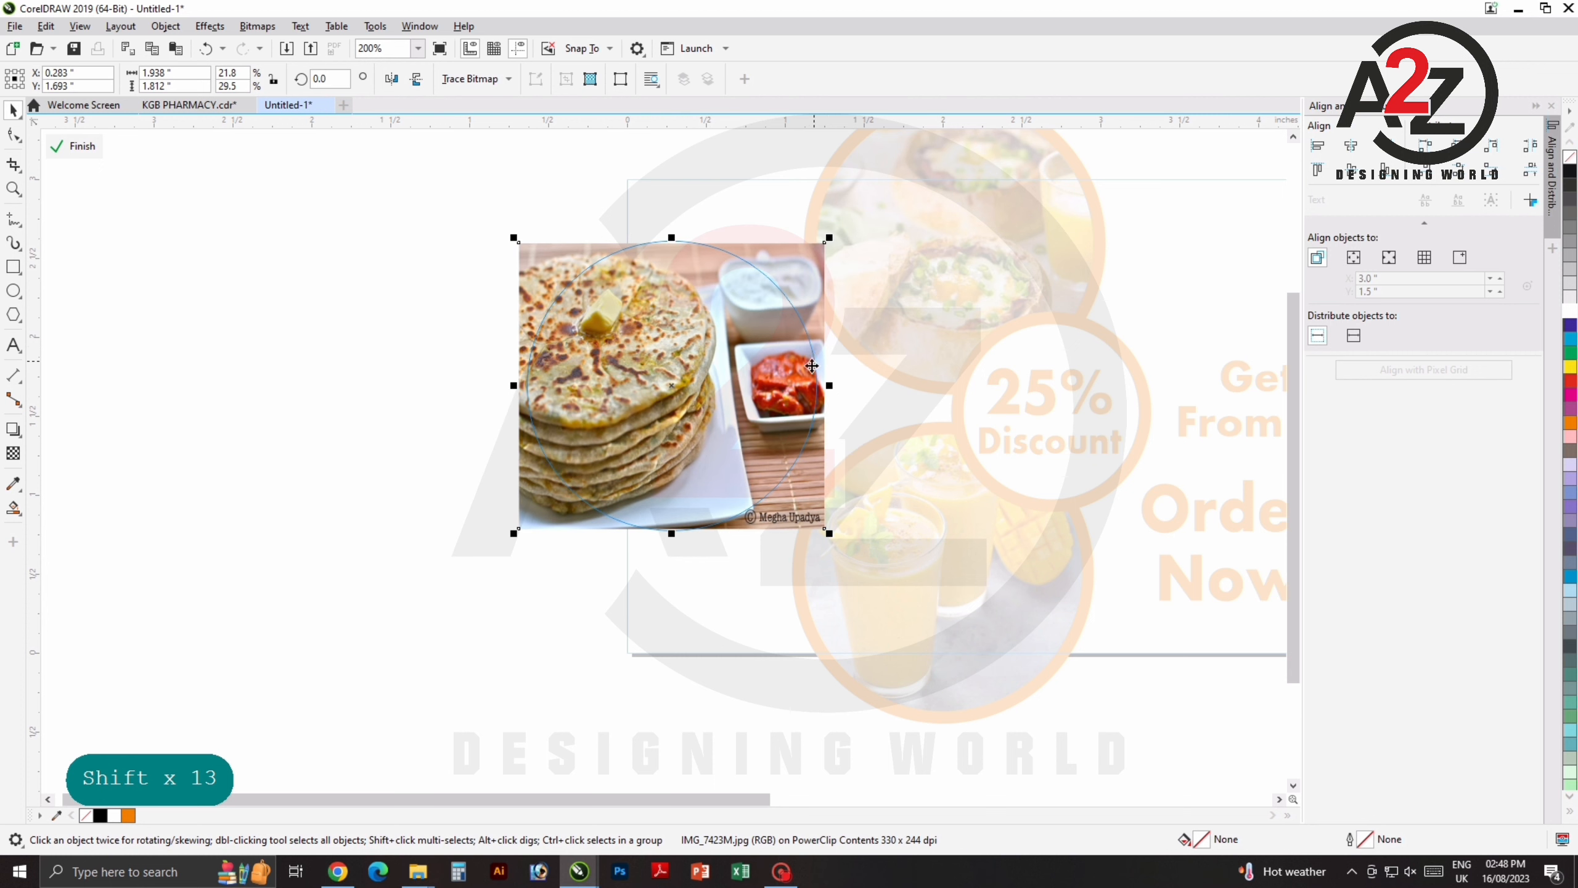
{"action": "left_click", "coordinate": [85, 149]}
{"action": "left_click", "coordinate": [282, 318]}
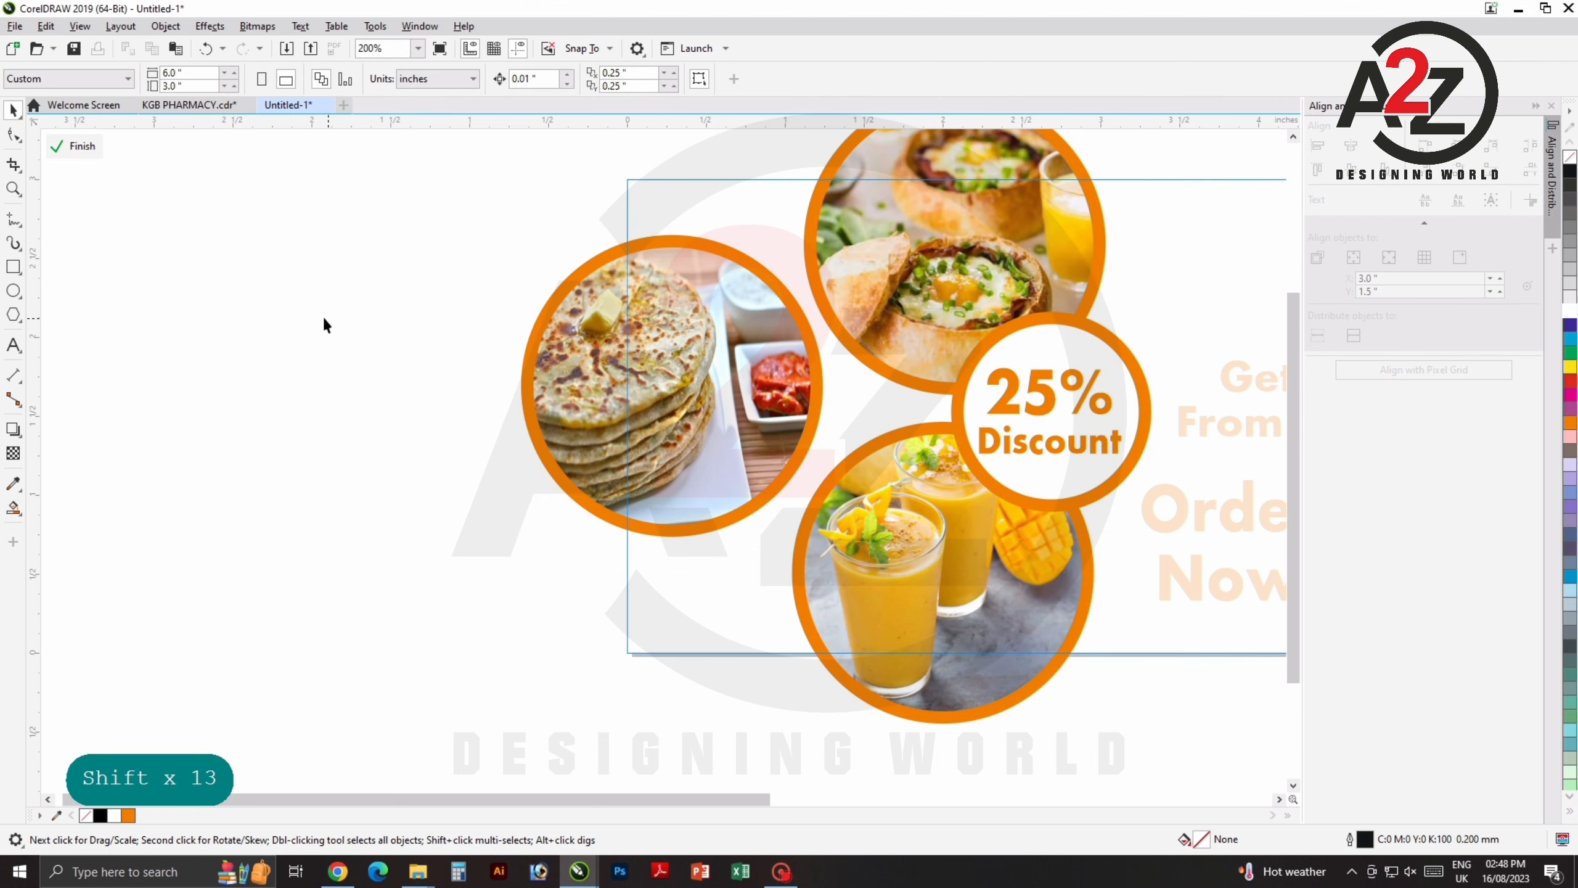
Finish editing the banner rectangle's PowerClip contents and check the whole banner.
{"action": "left_click", "coordinate": [69, 149]}
{"action": "left_click", "coordinate": [198, 222]}
{"action": "scroll", "coordinate": [502, 315], "scroll_direction": "down", "scroll_amount": 3}
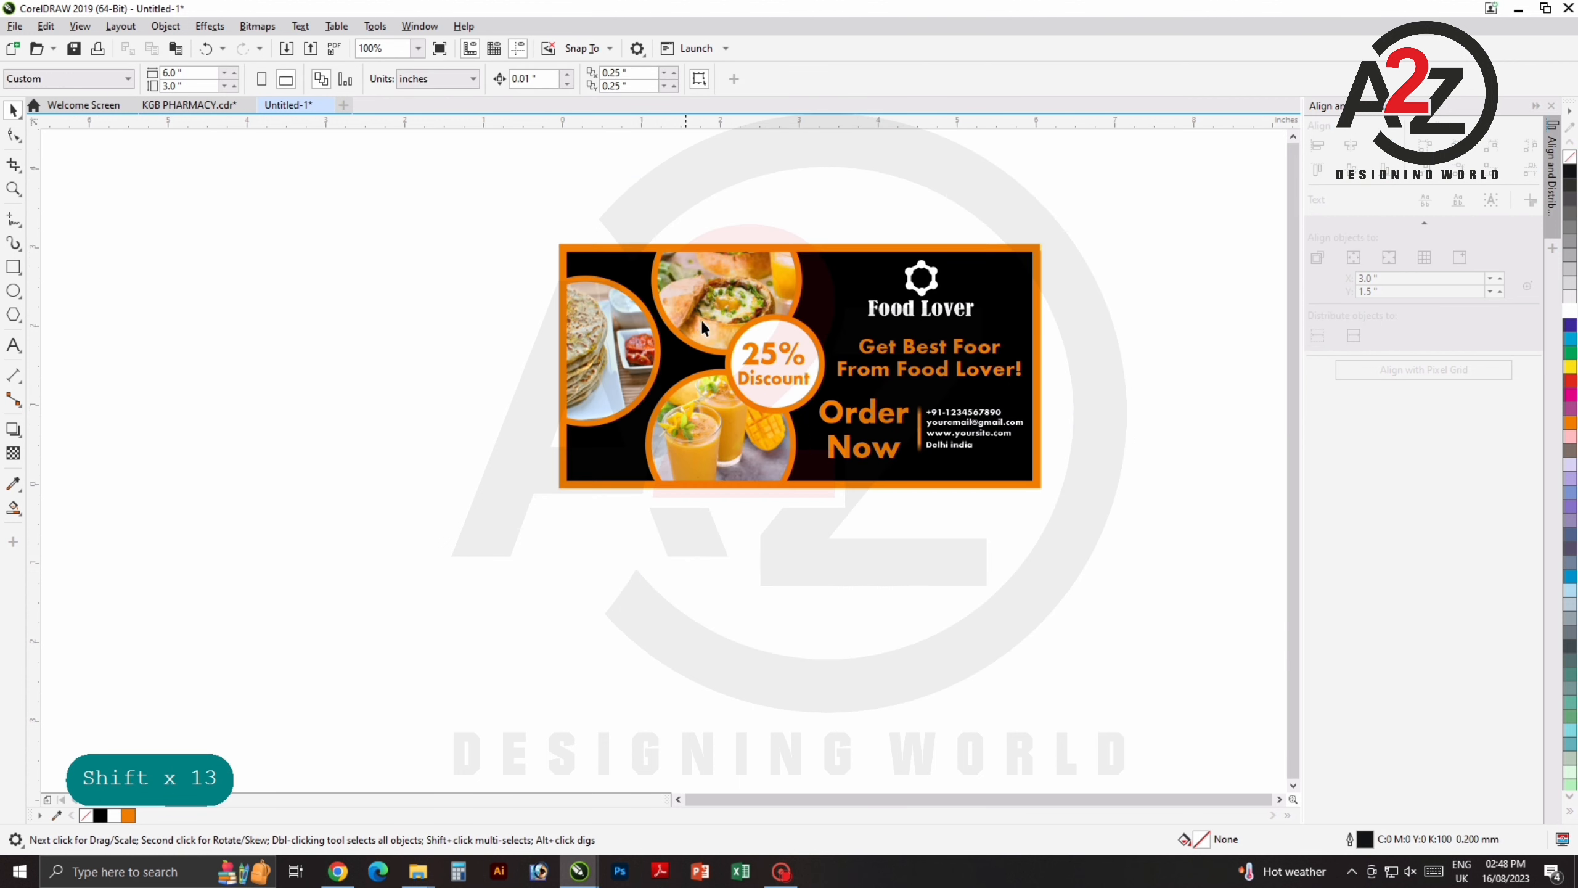
{"action": "scroll", "coordinate": [607, 380], "scroll_direction": "up", "scroll_amount": 3}
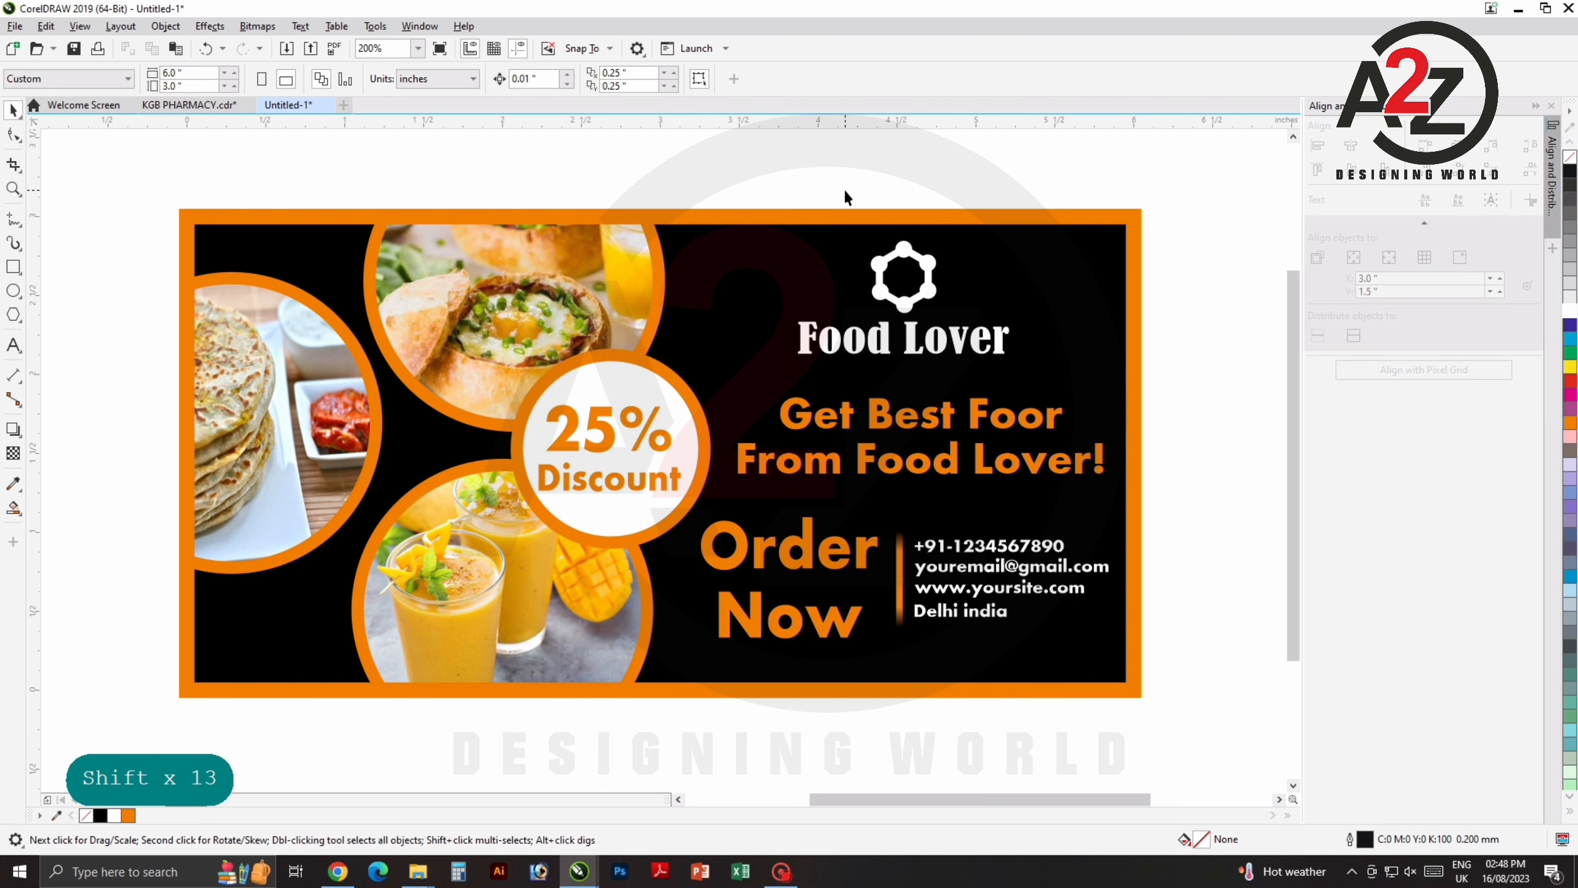
Import the Untitled-2 social media strip and place it about 2.17 inches wide below the Order Now text.
{"action": "key", "text": "ctrl+i"}
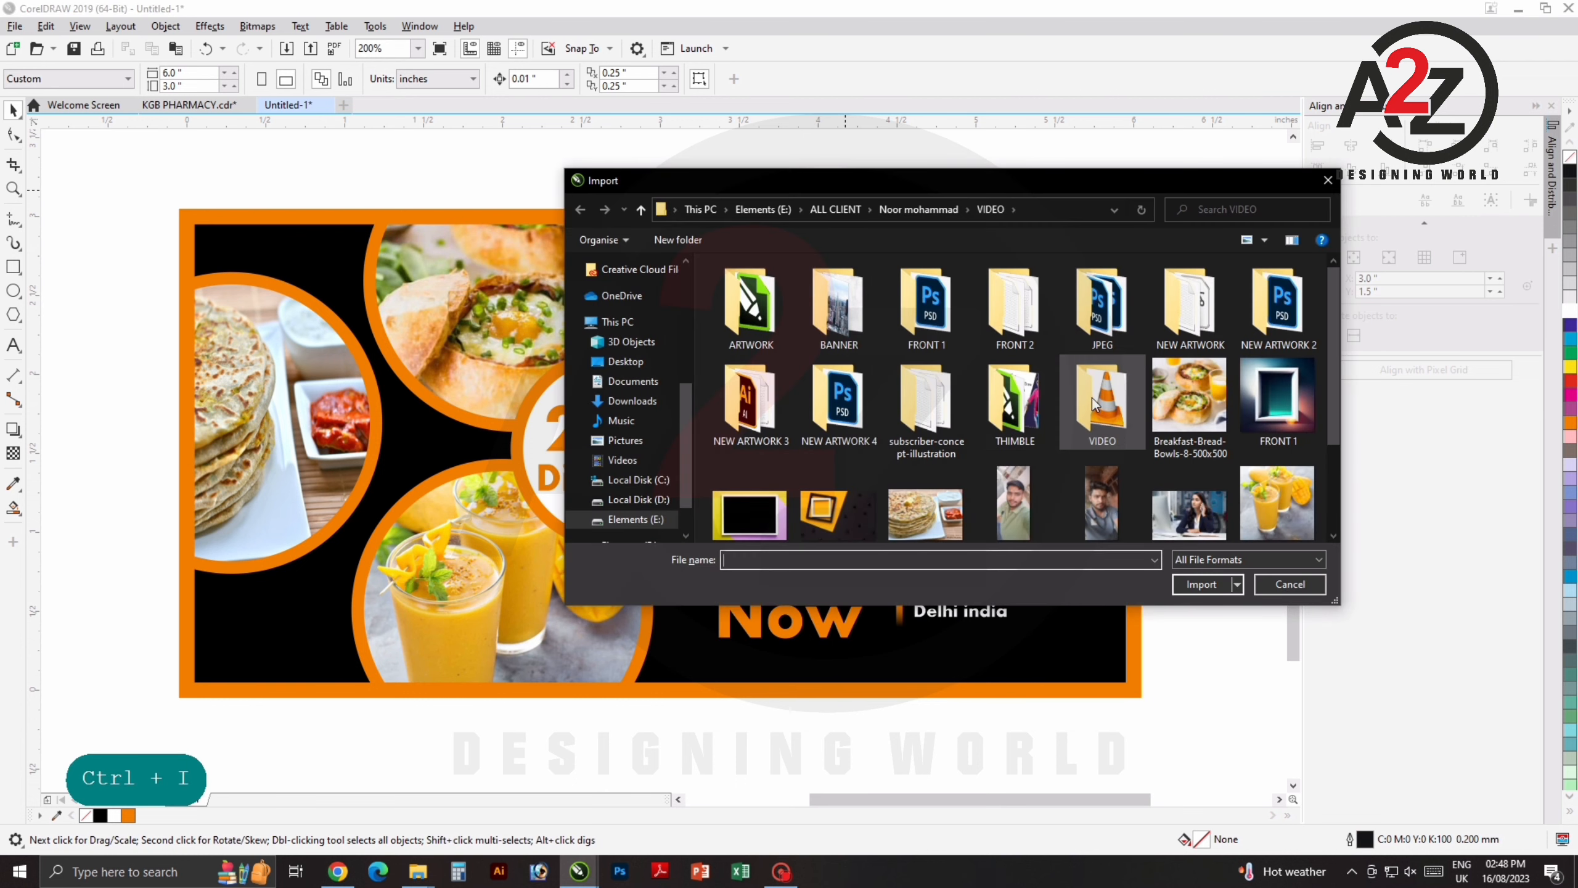
{"action": "left_click", "coordinate": [1093, 403]}
{"action": "scroll", "coordinate": [1106, 396], "scroll_direction": "down", "scroll_amount": 2}
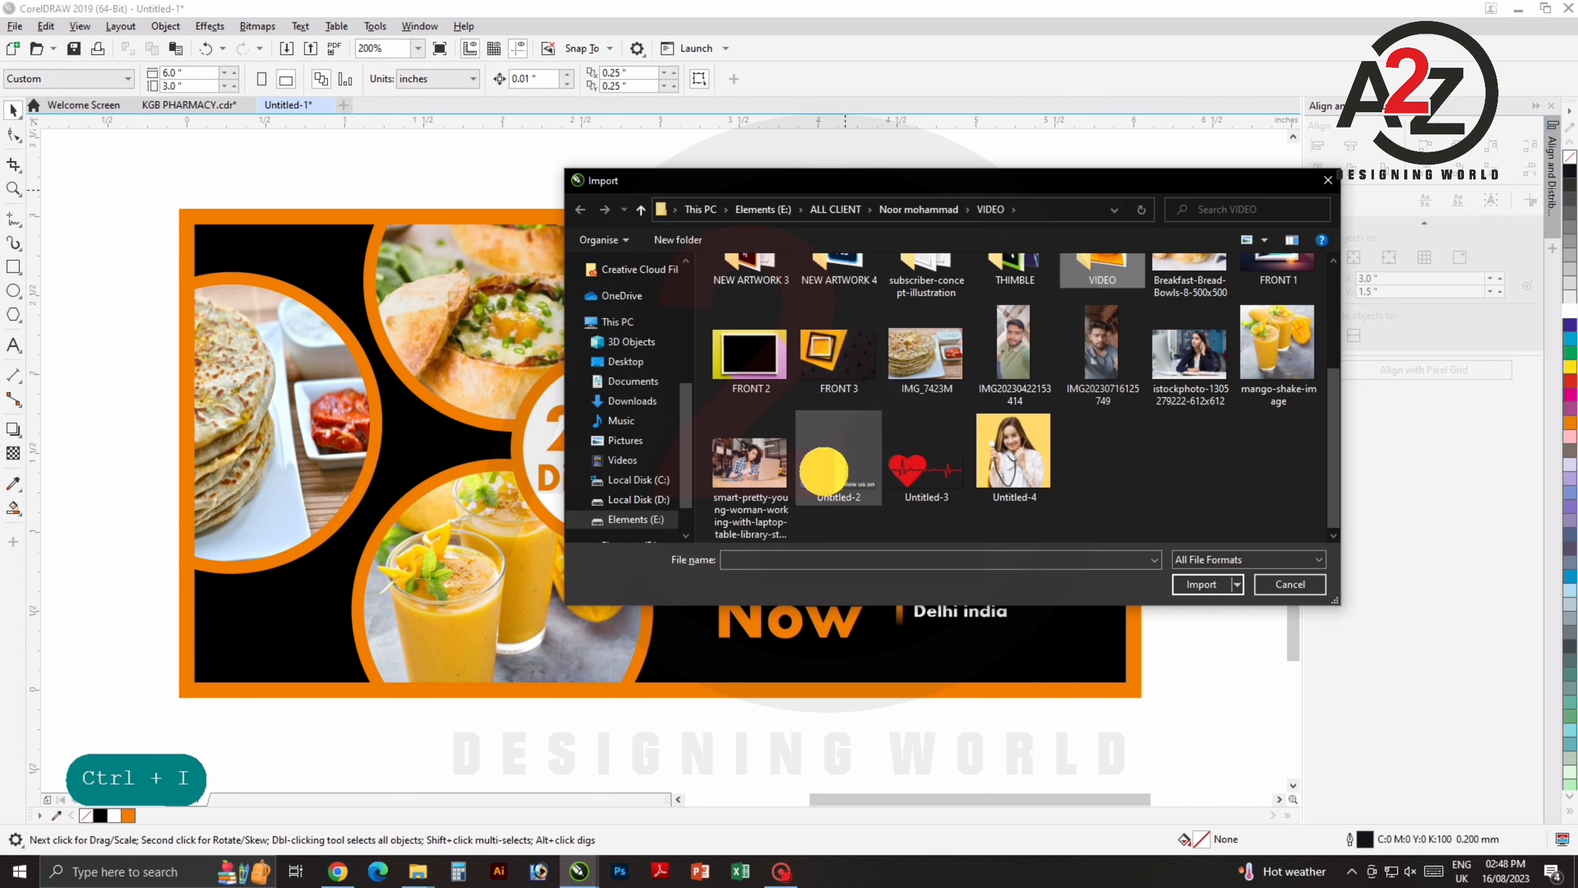
{"action": "left_click", "coordinate": [823, 471]}
{"action": "left_click", "coordinate": [1202, 585]}
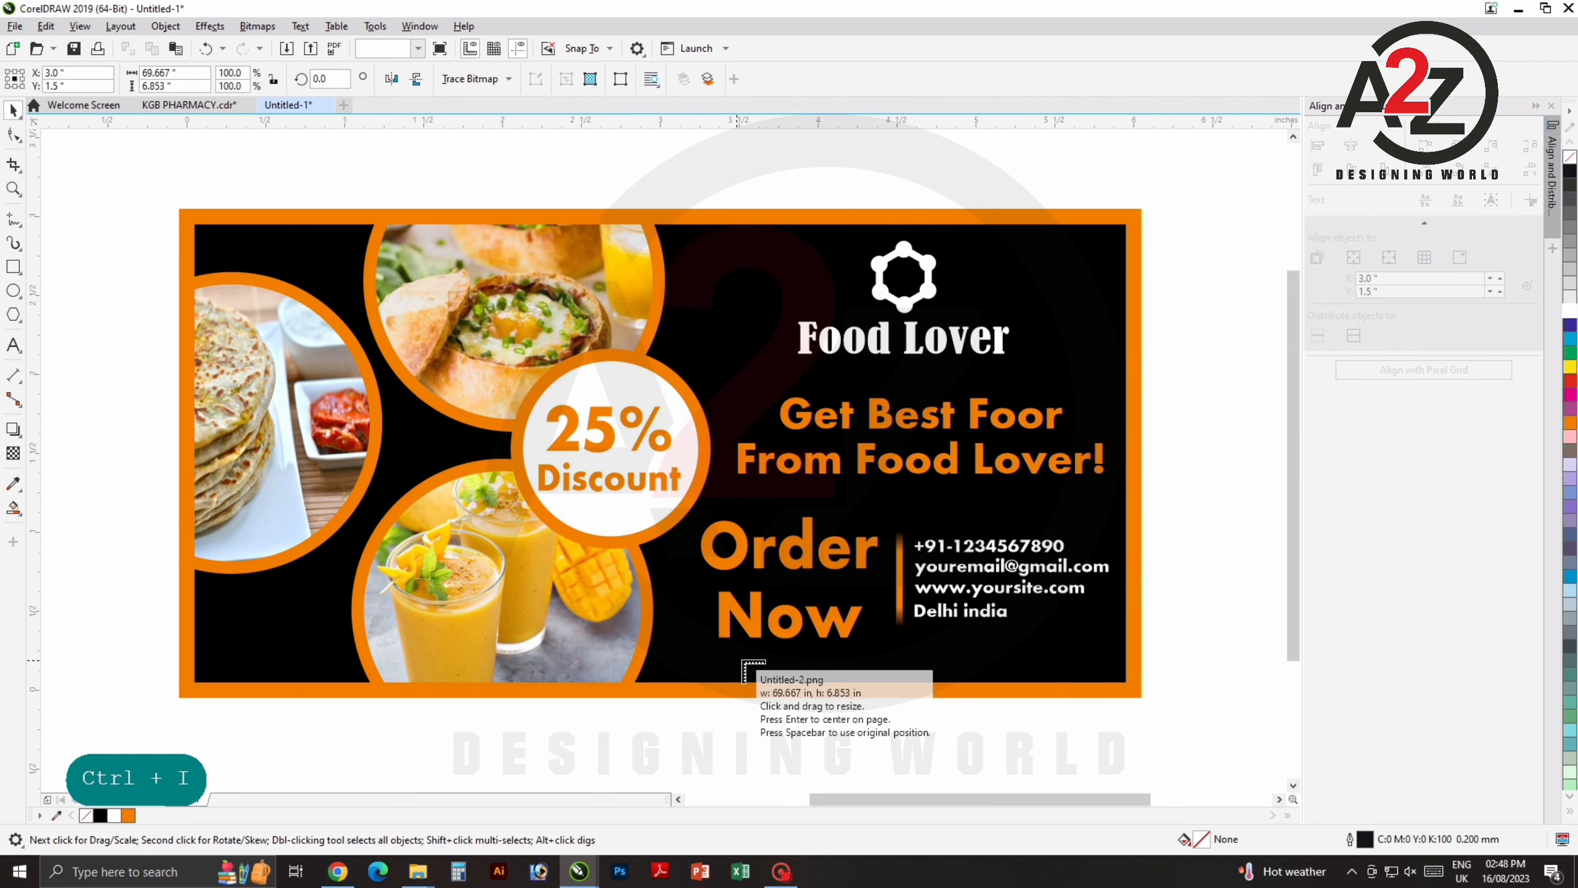
{"action": "left_click_drag", "start_coordinate": [724, 645], "coordinate": [1072, 683]}
{"action": "left_click_drag", "start_coordinate": [946, 660], "coordinate": [949, 657]}
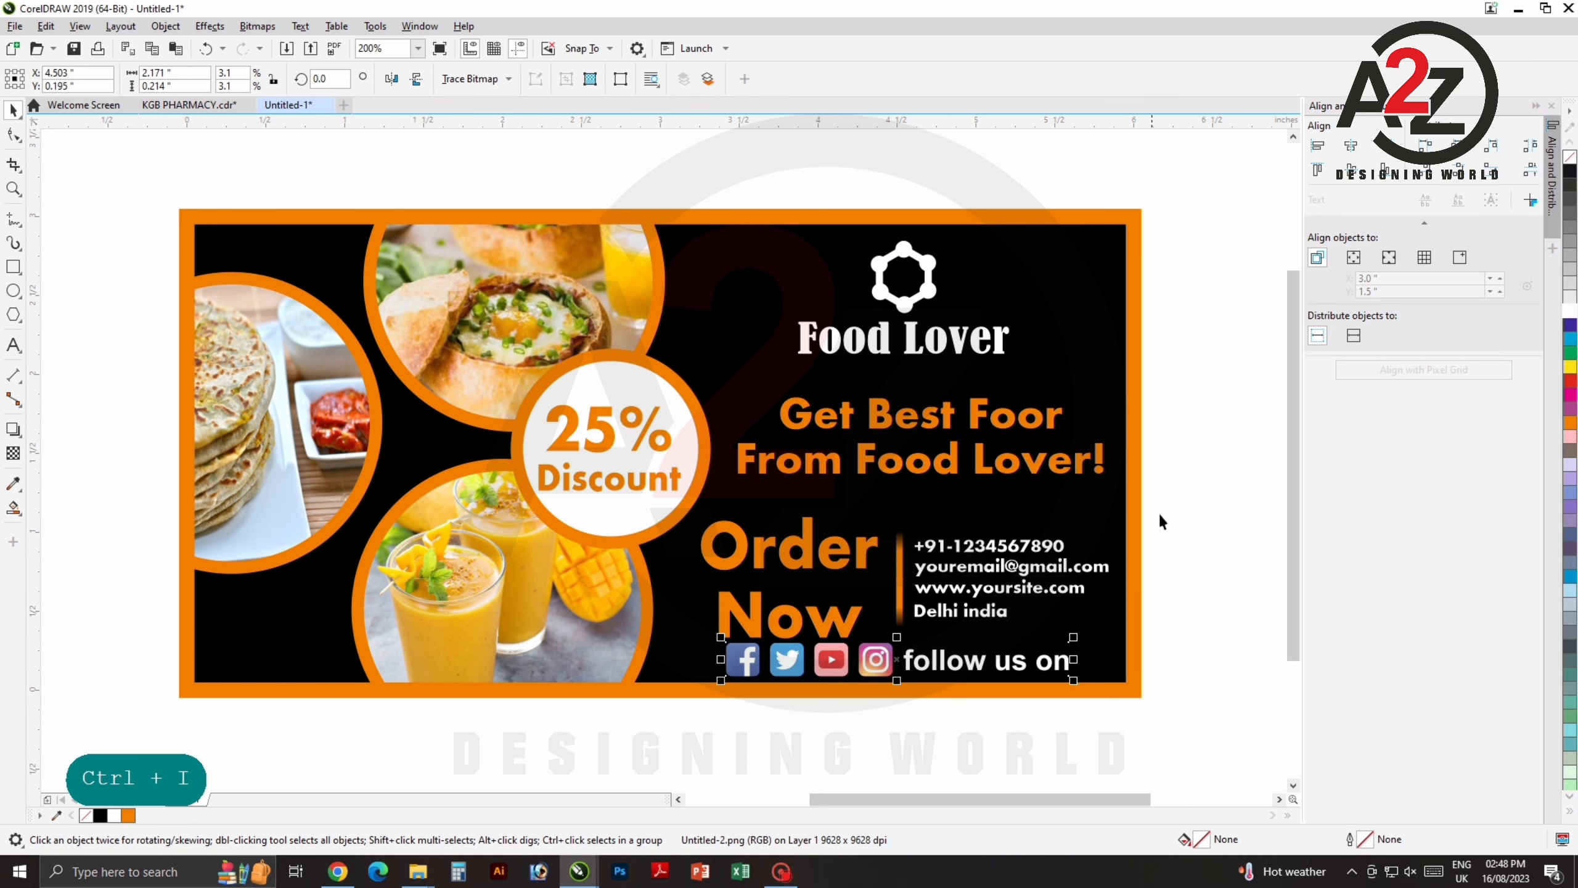
Move the Order Now text, divider and contact details up slightly and nudge the social media strip into place beneath them.
{"action": "left_click_drag", "start_coordinate": [1206, 485], "coordinate": [666, 641]}
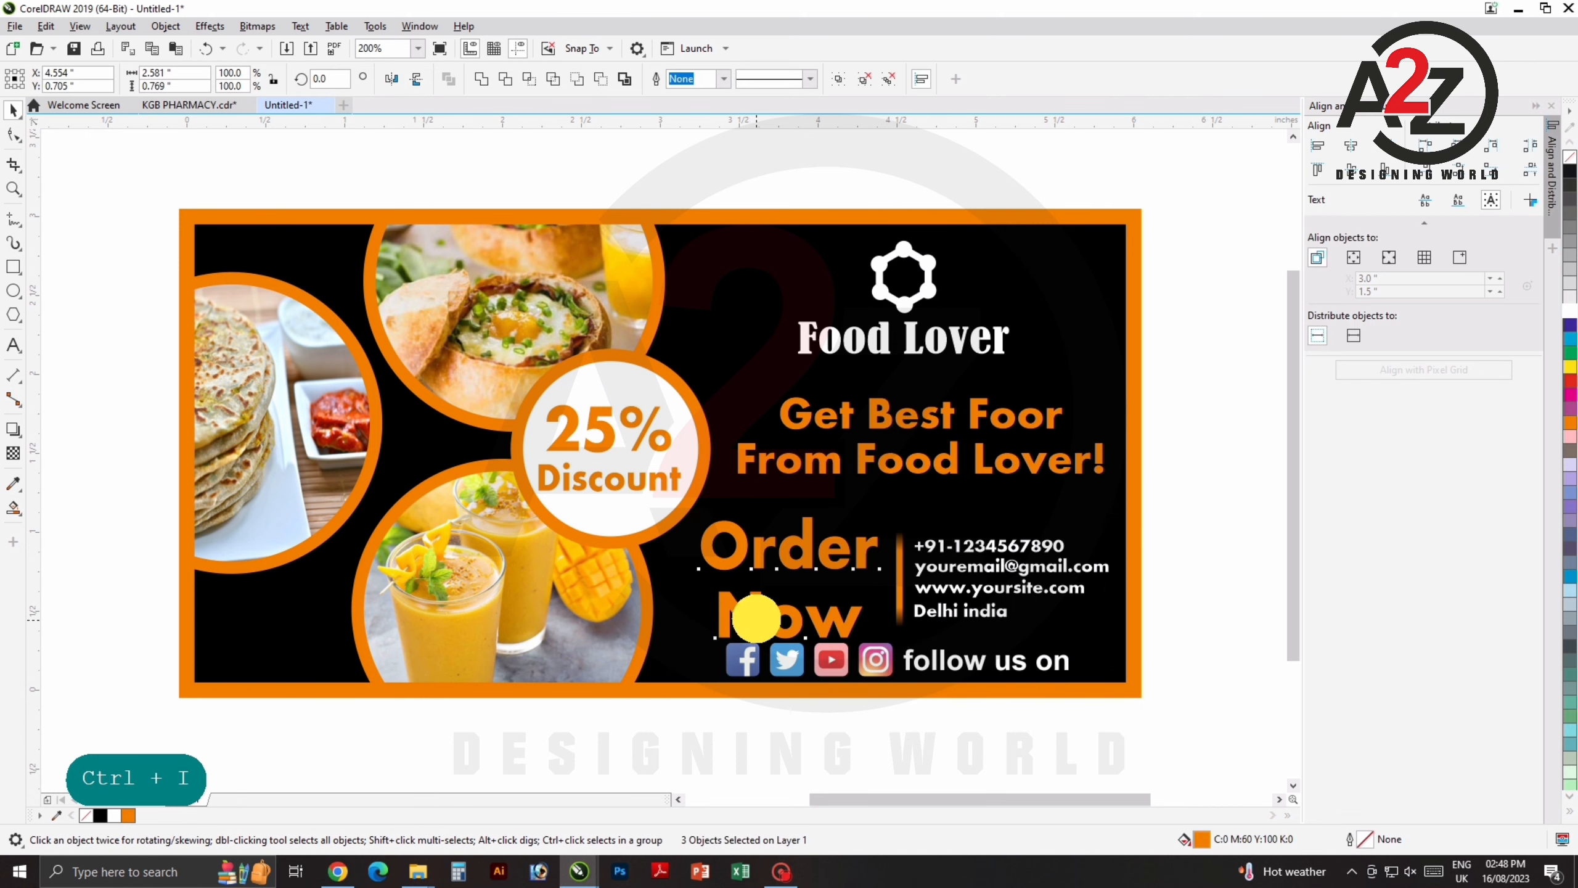
{"action": "left_click_drag", "start_coordinate": [757, 618], "coordinate": [758, 601]}
{"action": "left_click_drag", "start_coordinate": [826, 654], "coordinate": [830, 655]}
{"action": "left_click", "coordinate": [1207, 525]}
{"action": "left_click_drag", "start_coordinate": [1127, 571], "coordinate": [1095, 569]}
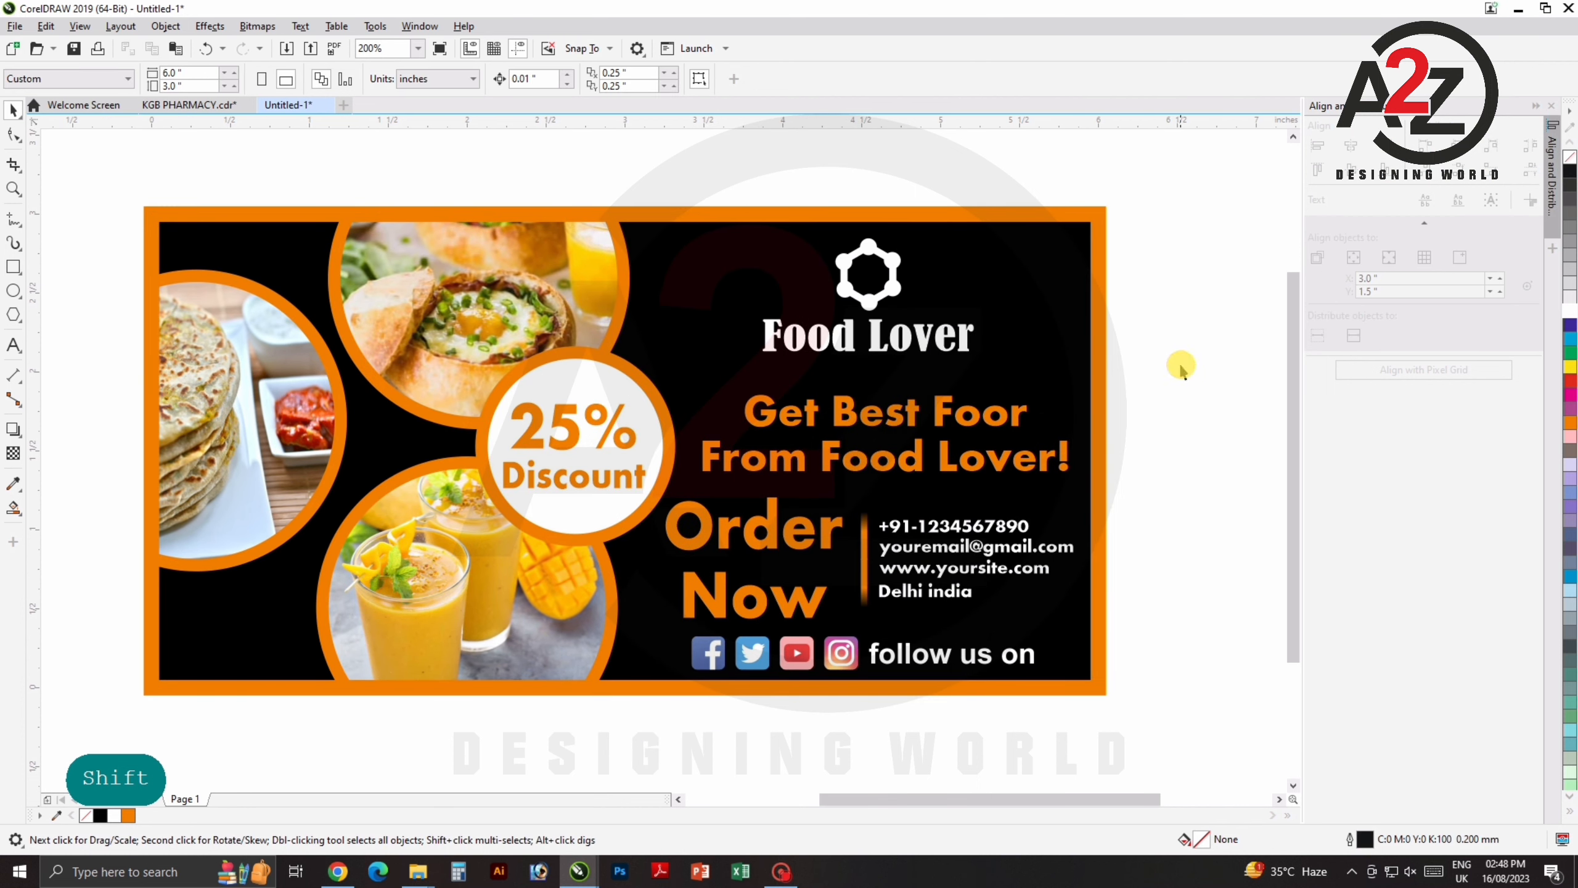
Move the slogan, Order Now text and contact details together slightly up towards the logo and view the finished banner.
{"action": "left_click_drag", "start_coordinate": [1185, 339], "coordinate": [634, 635]}
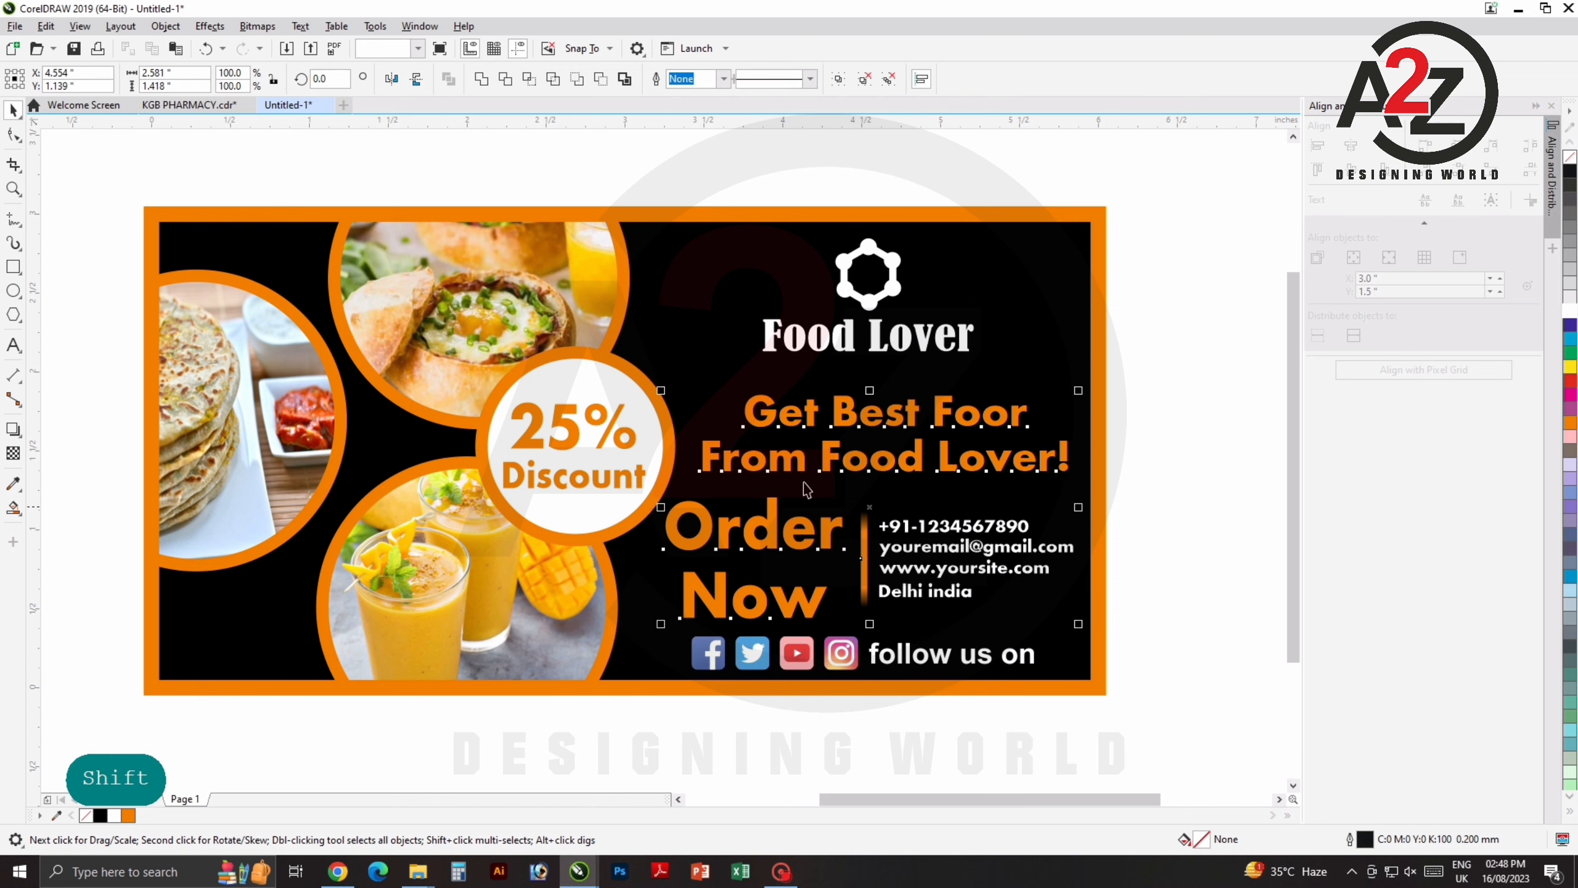
{"action": "left_click_drag", "start_coordinate": [811, 415], "coordinate": [811, 404]}
{"action": "left_click", "coordinate": [1200, 394]}
{"action": "left_click_drag", "start_coordinate": [1071, 504], "coordinate": [1090, 507]}
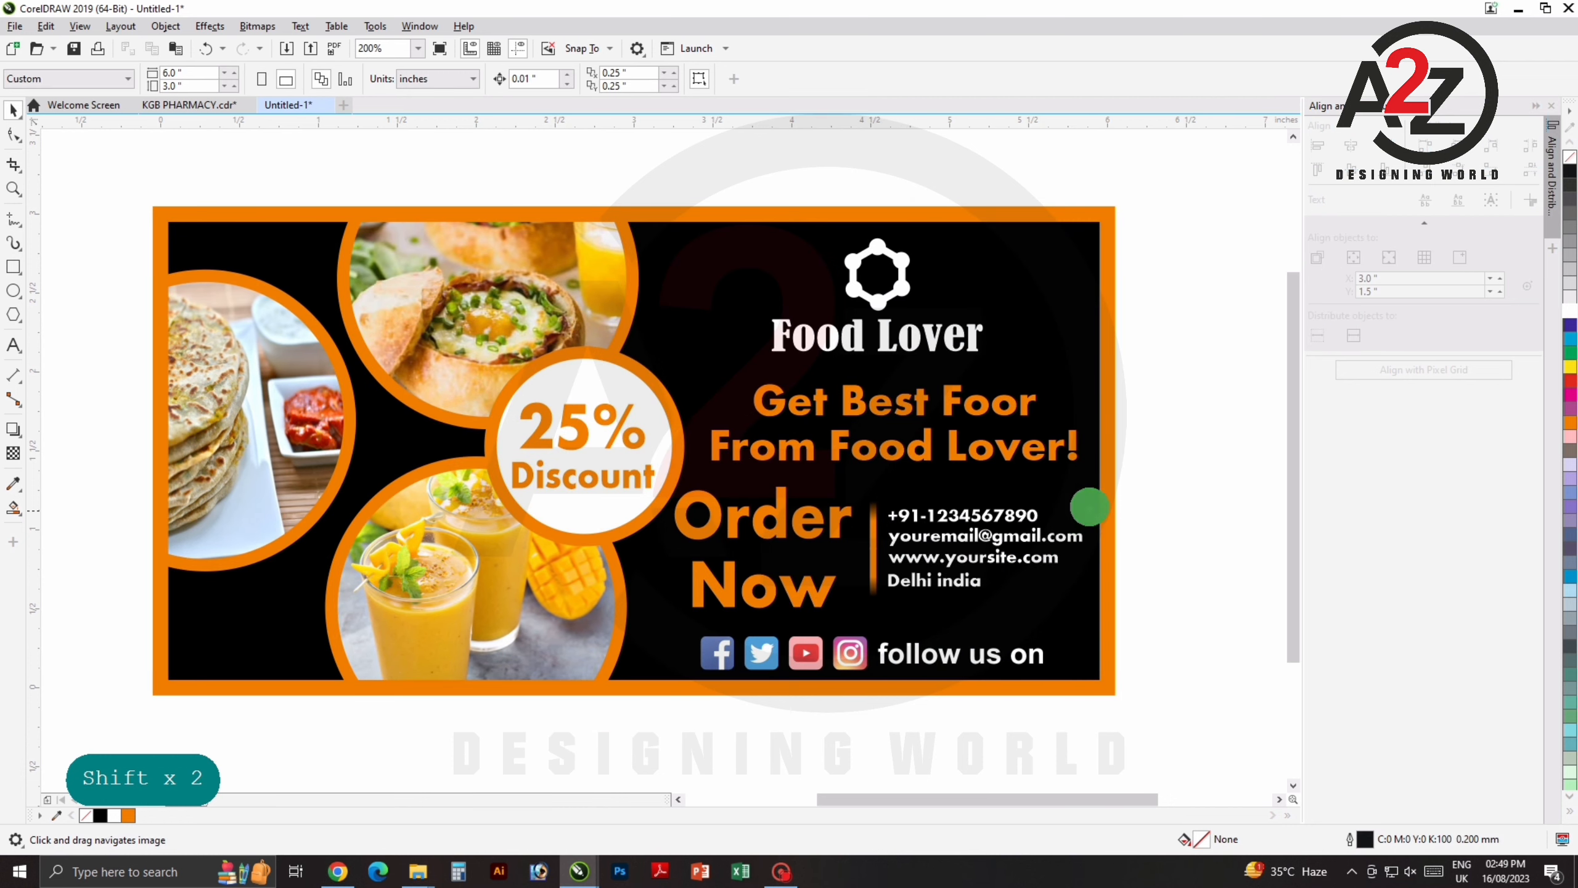
{"action": "key", "text": "z"}
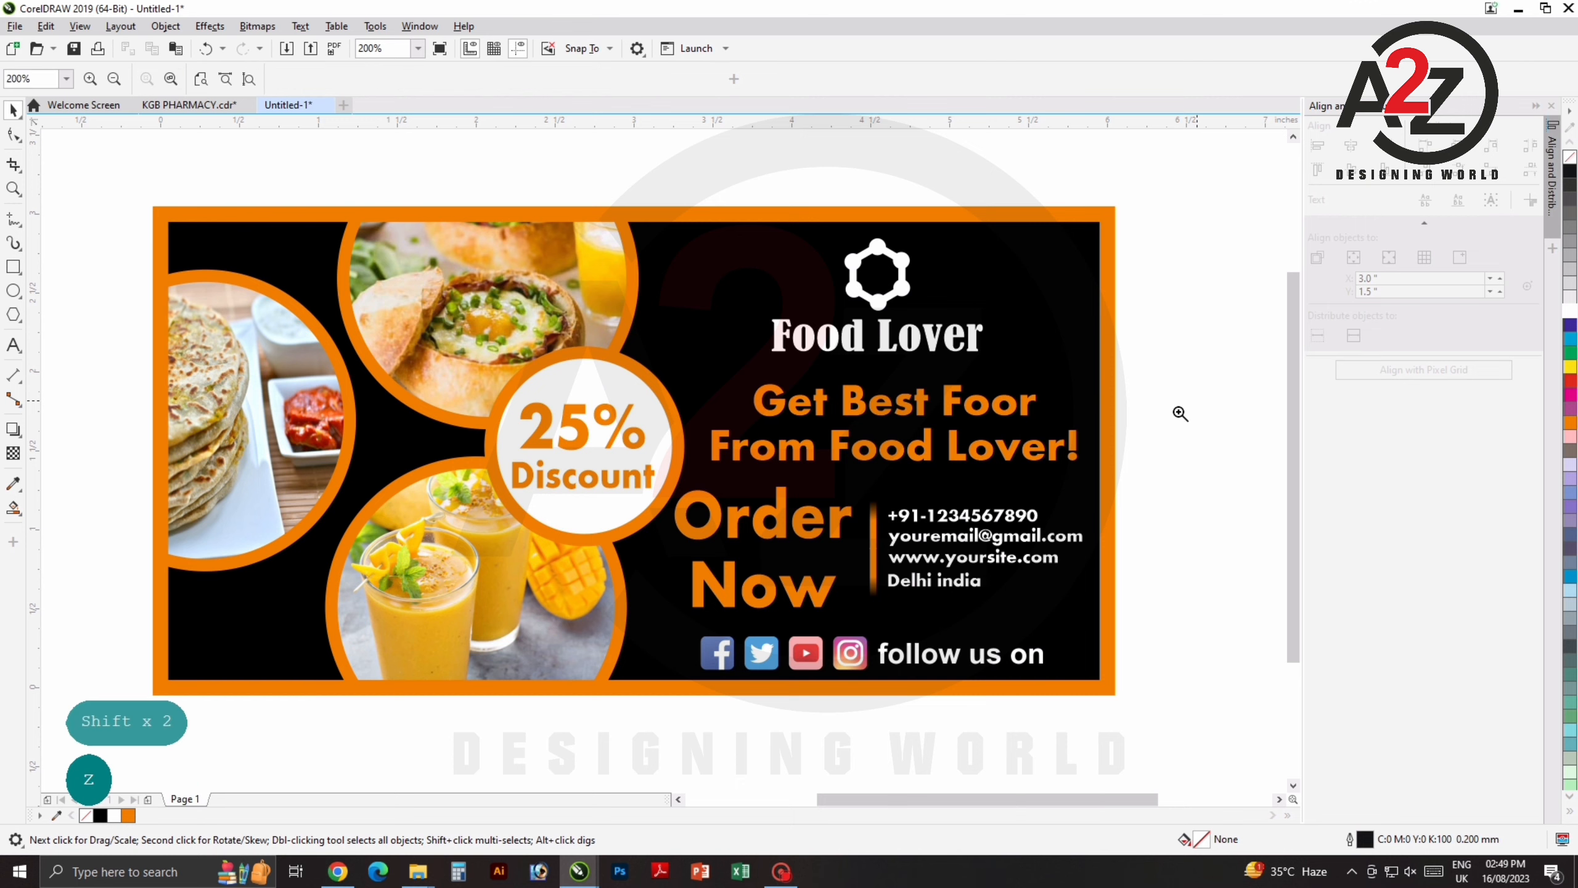
{"action": "left_click_drag", "start_coordinate": [1107, 707], "coordinate": [1107, 708]}
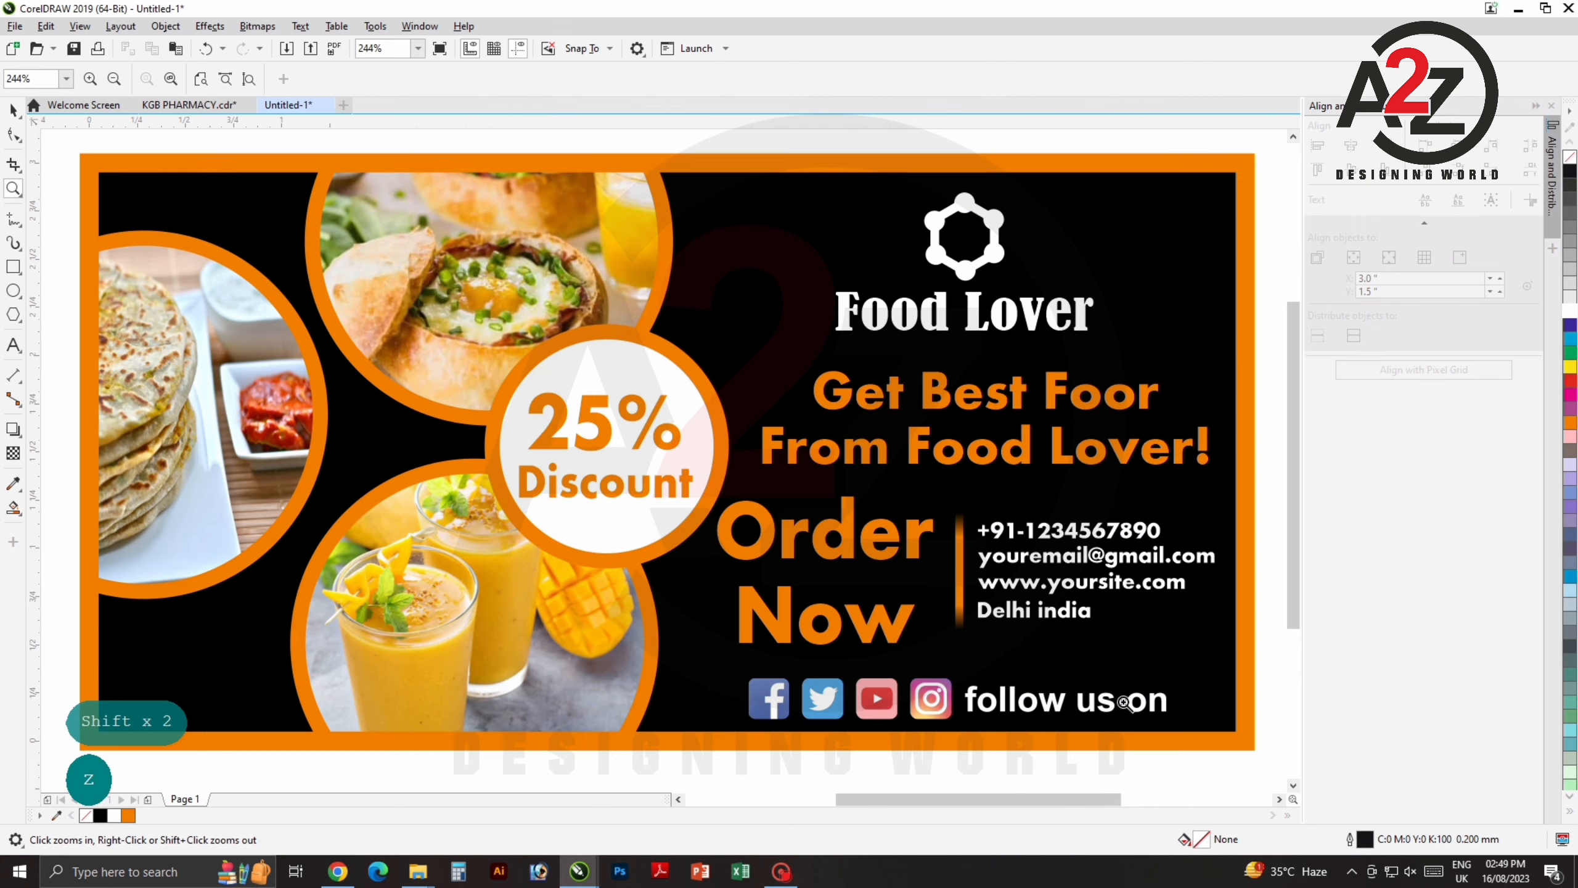